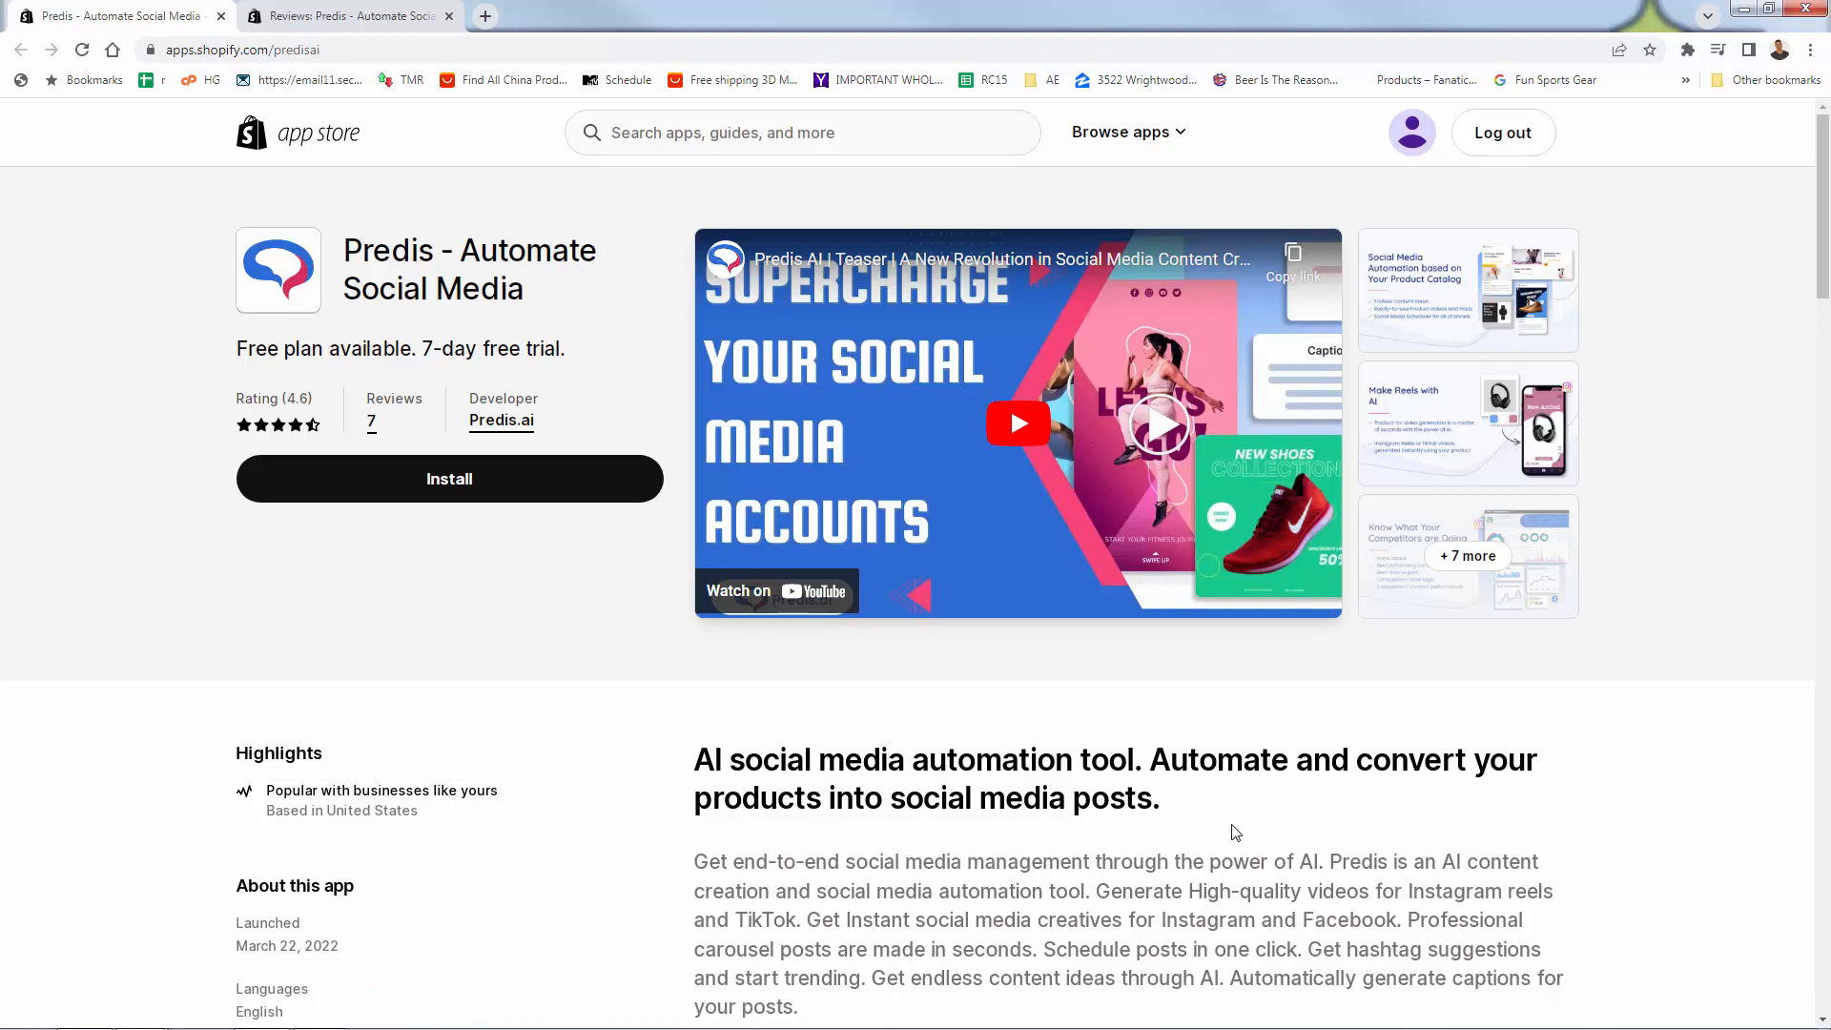
- Read the Predis listing's description and feature list, and browse its preview images from the product catalog slide through the Social Media Calendar slide
scroll(1235, 832, down, 3)
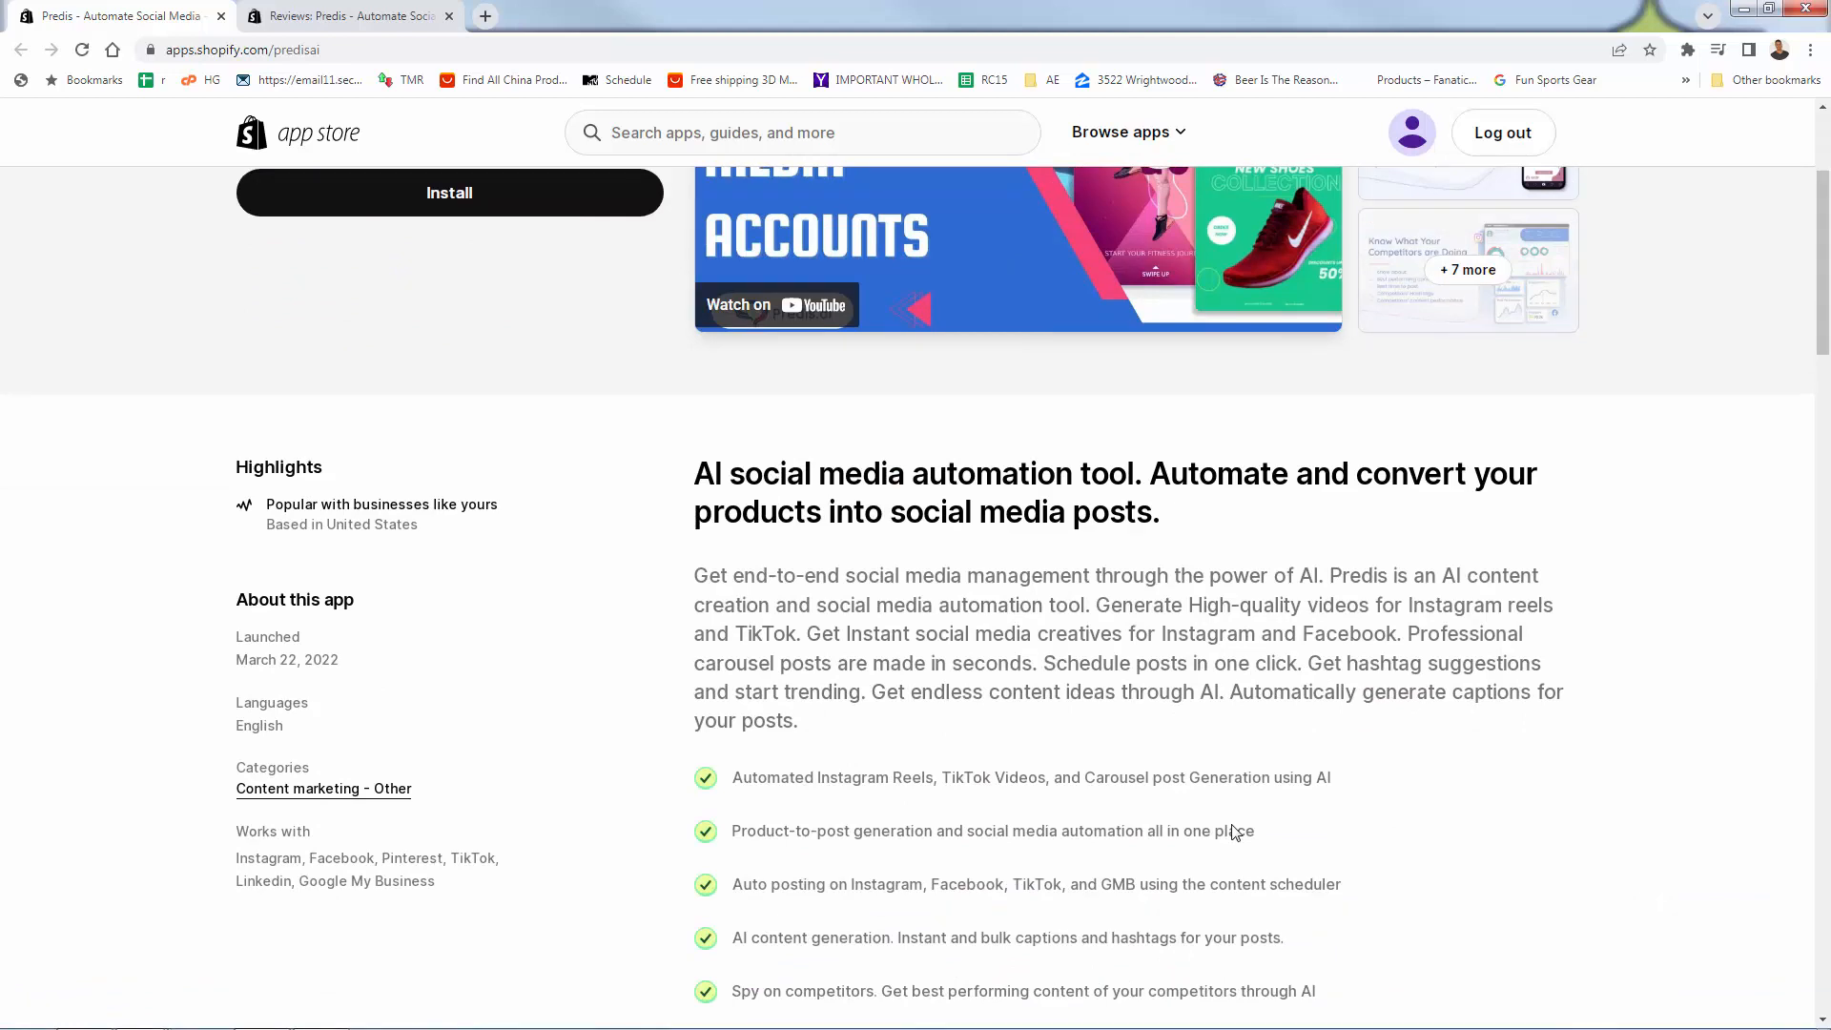
scroll(1234, 833, down, 1)
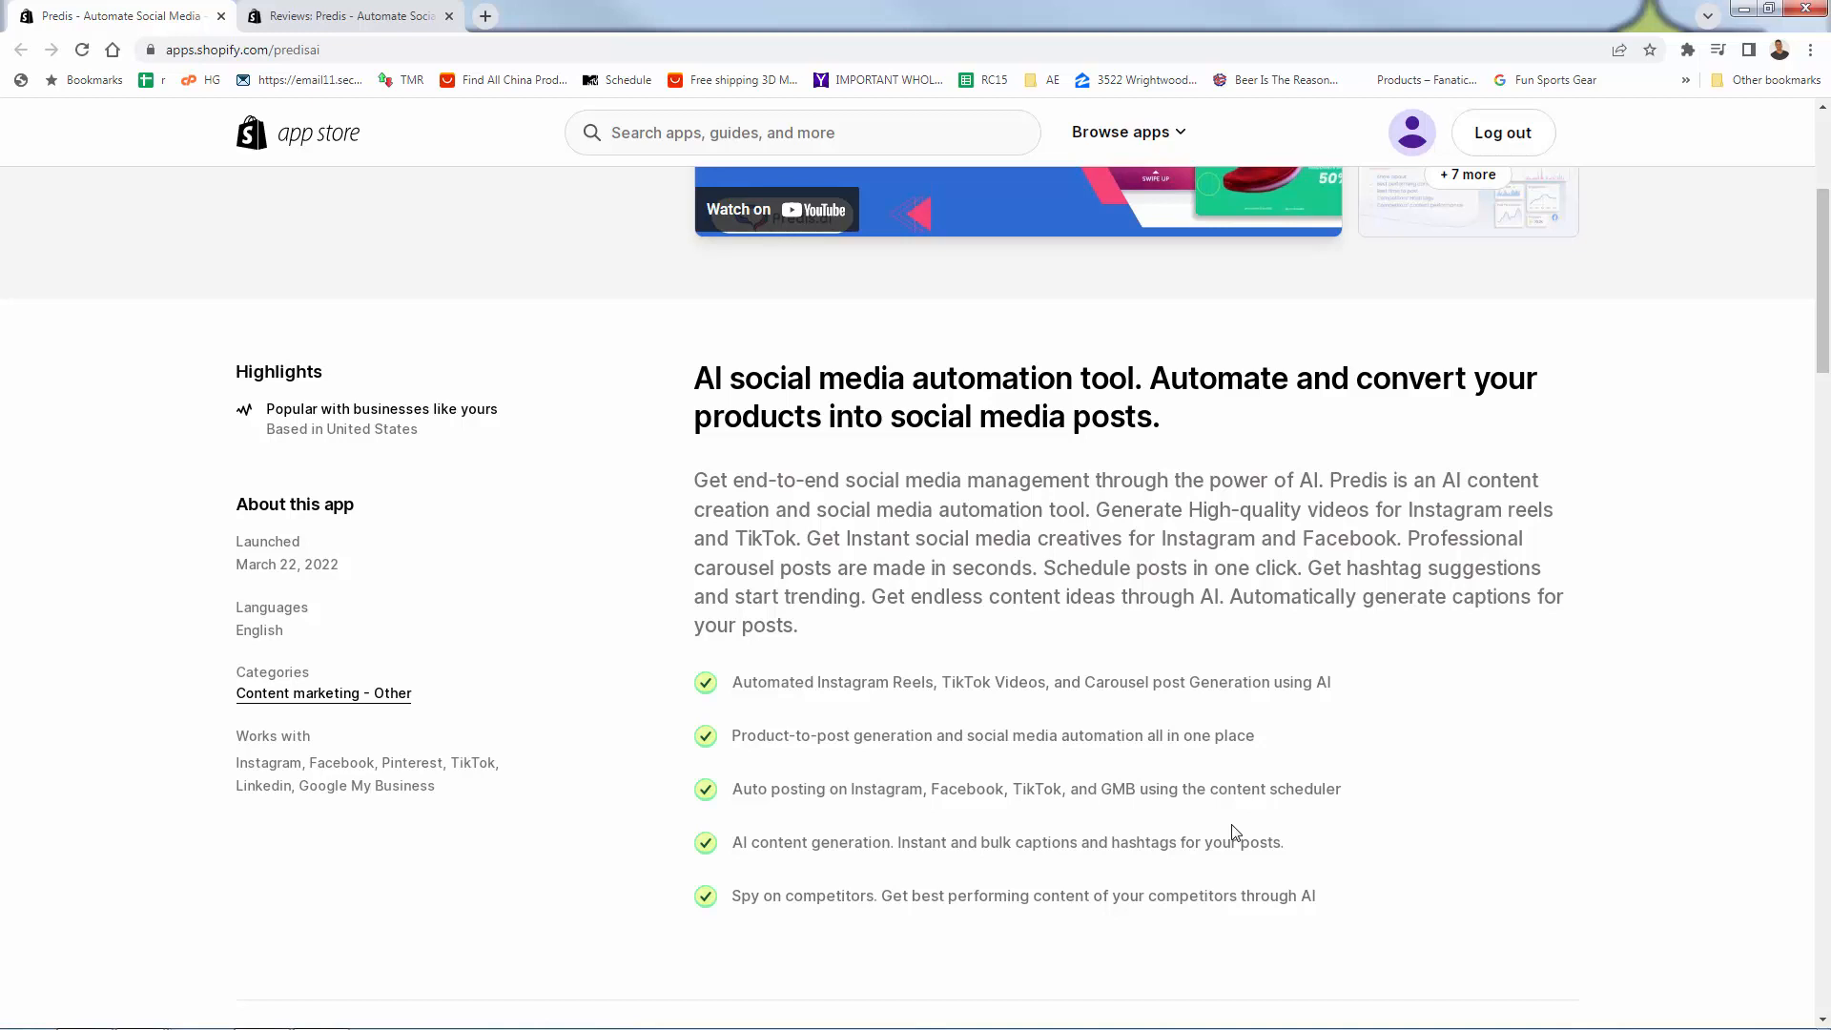
scroll(1235, 832, up, 4)
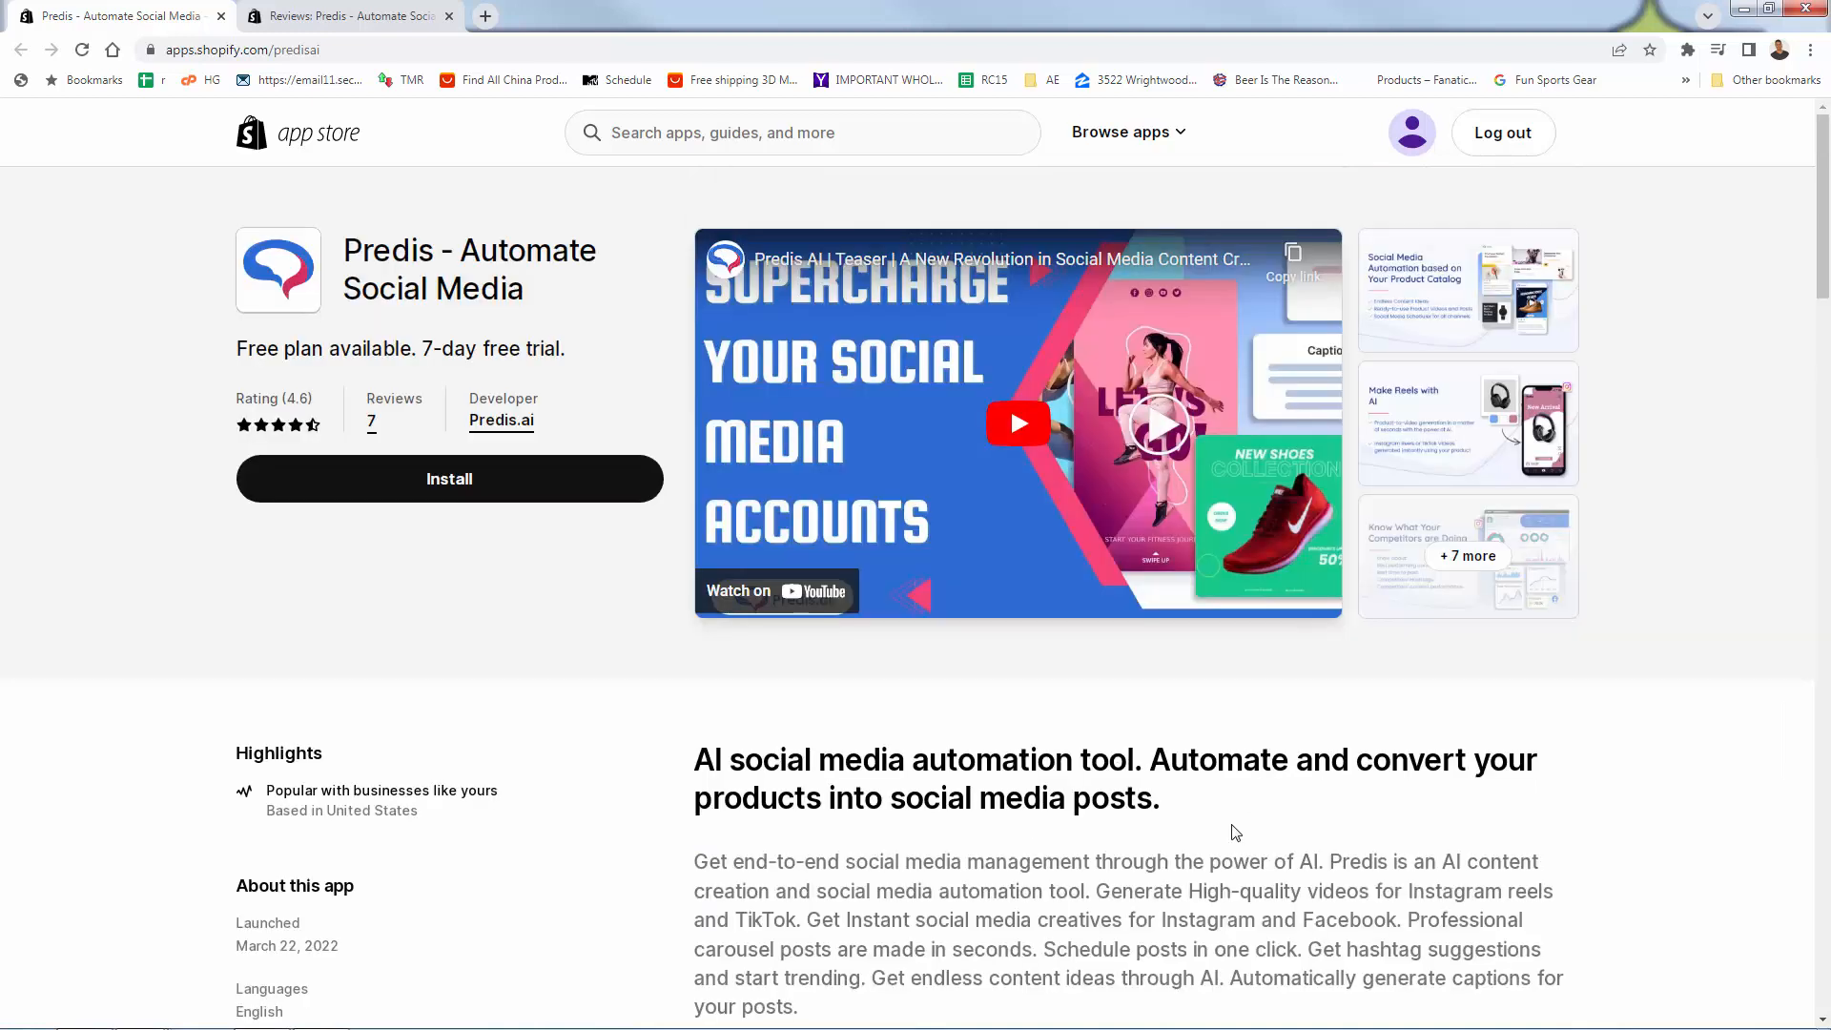
click(1383, 339)
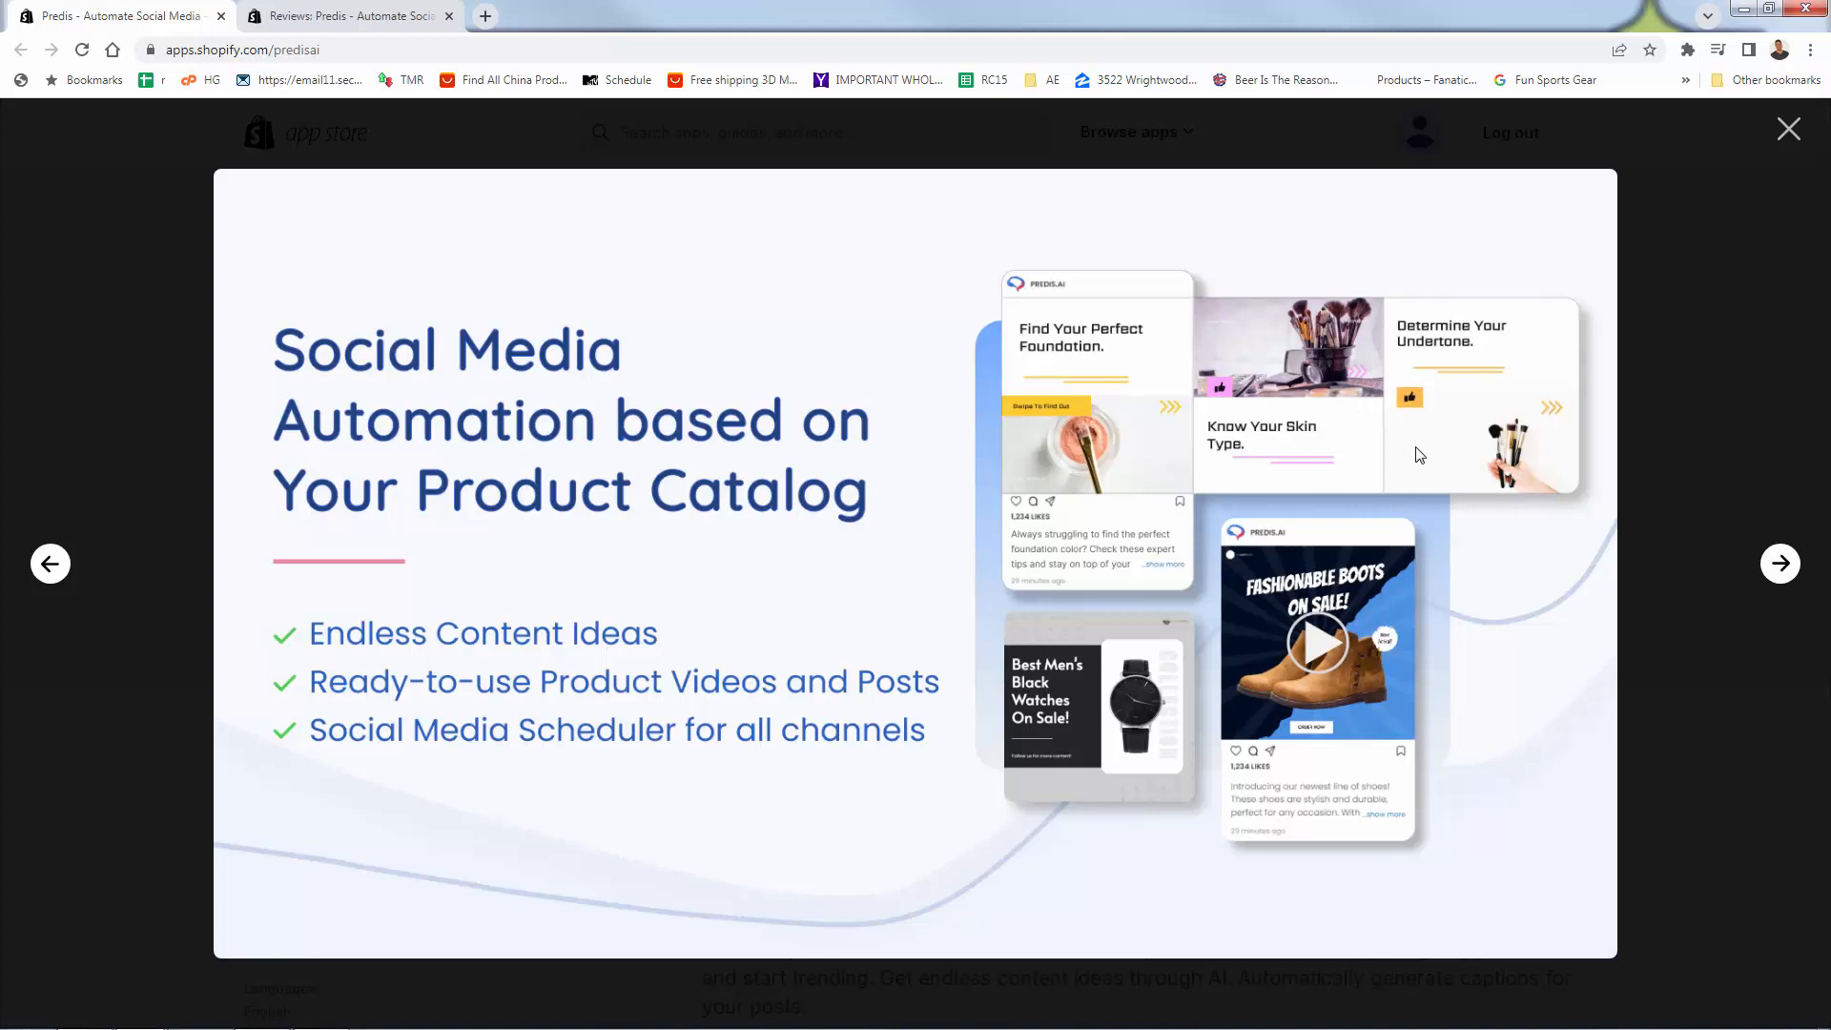
click(1782, 565)
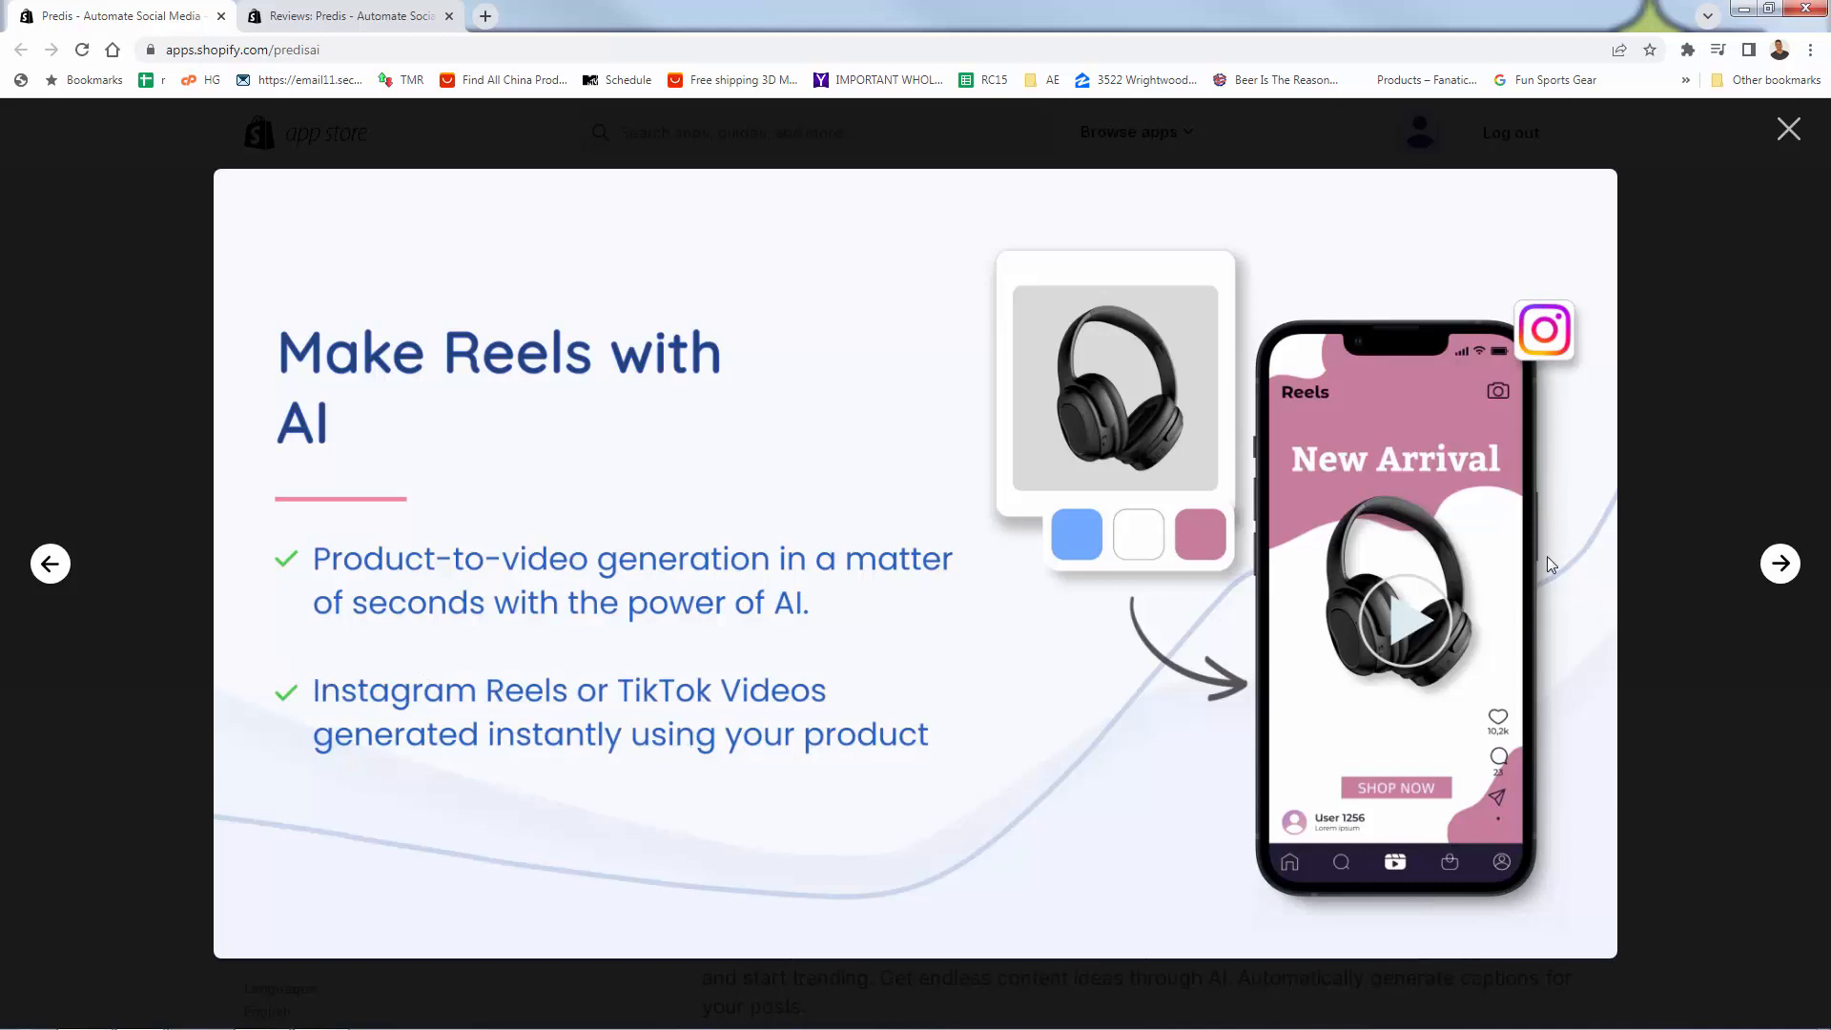
click(1769, 569)
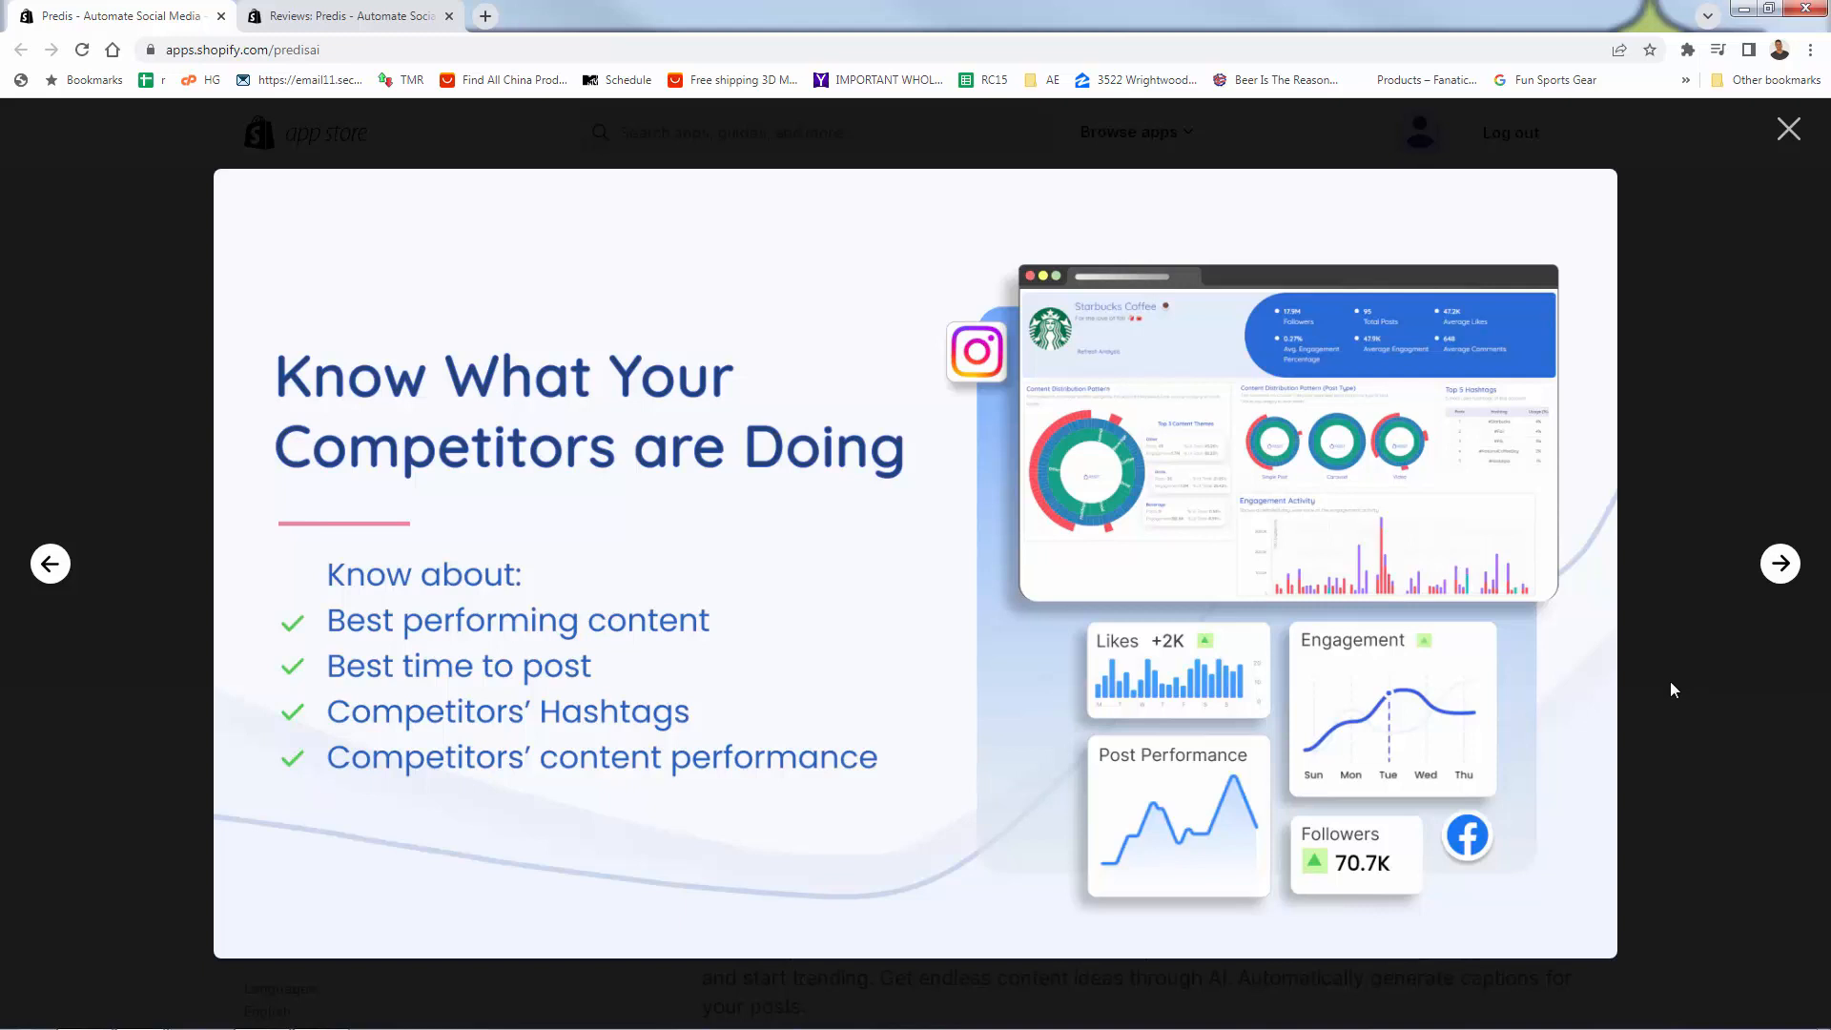
click(1781, 565)
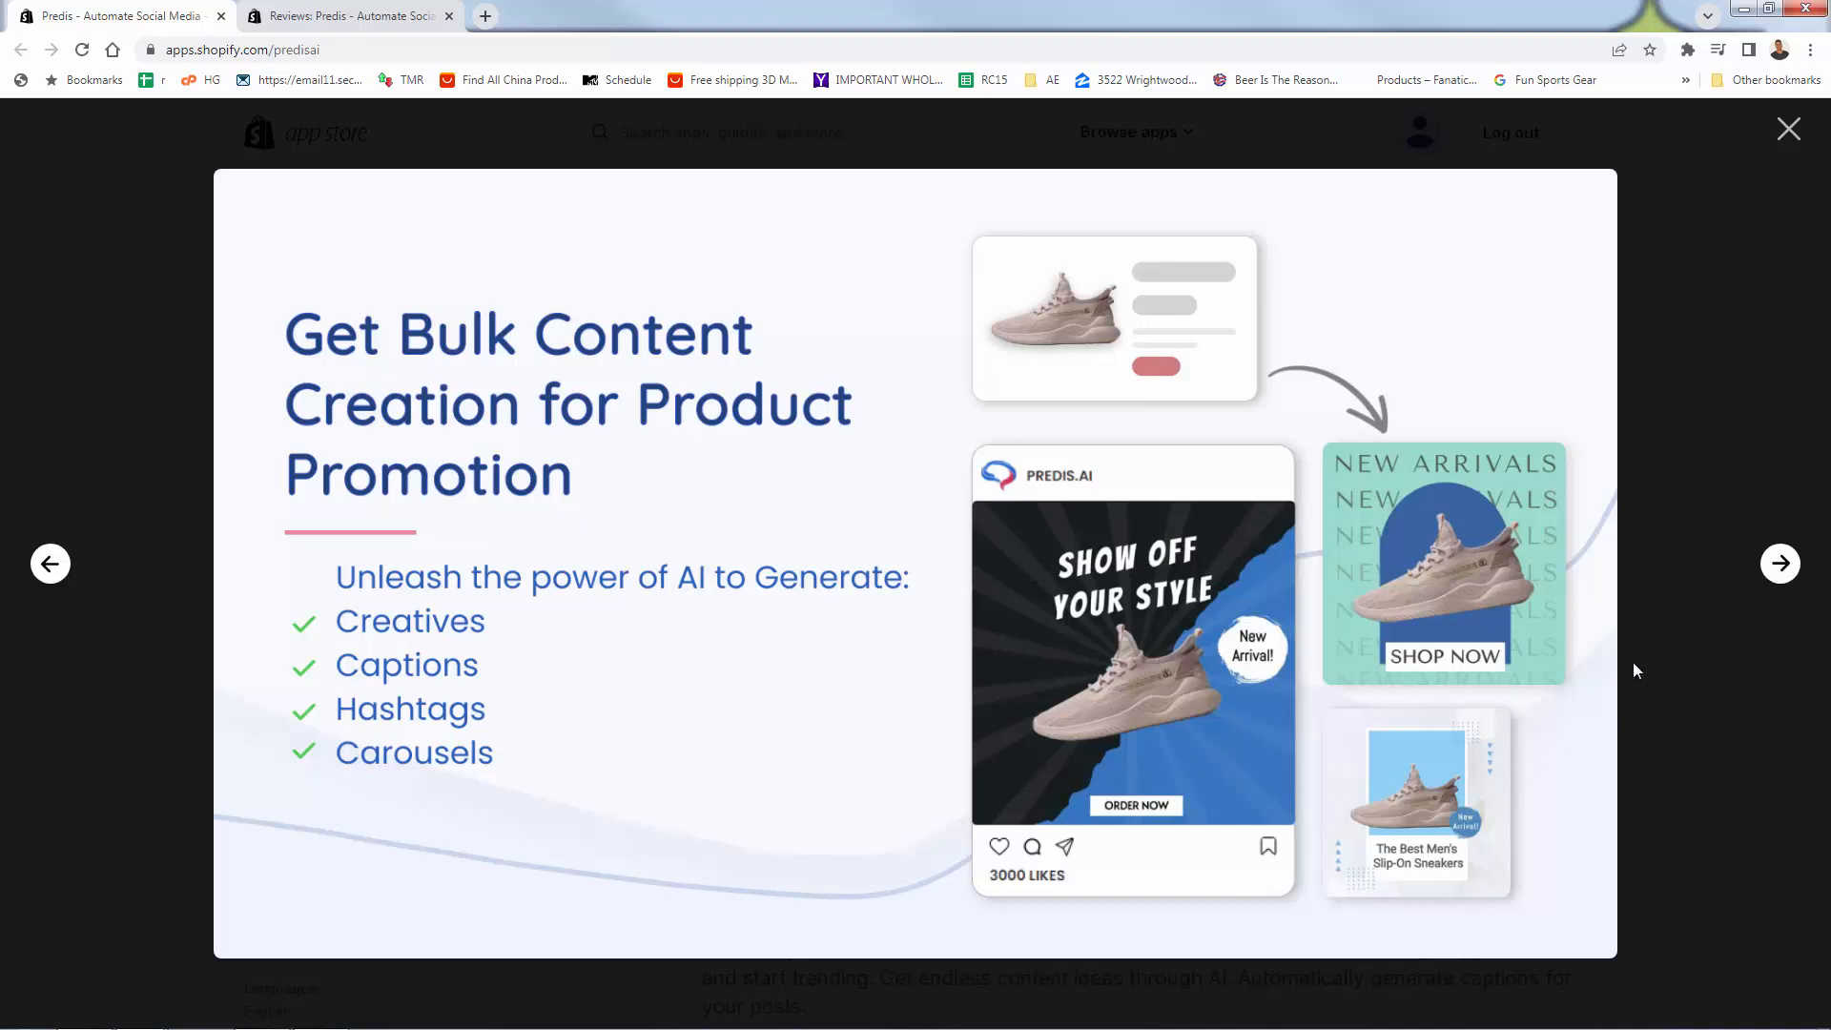
click(1767, 575)
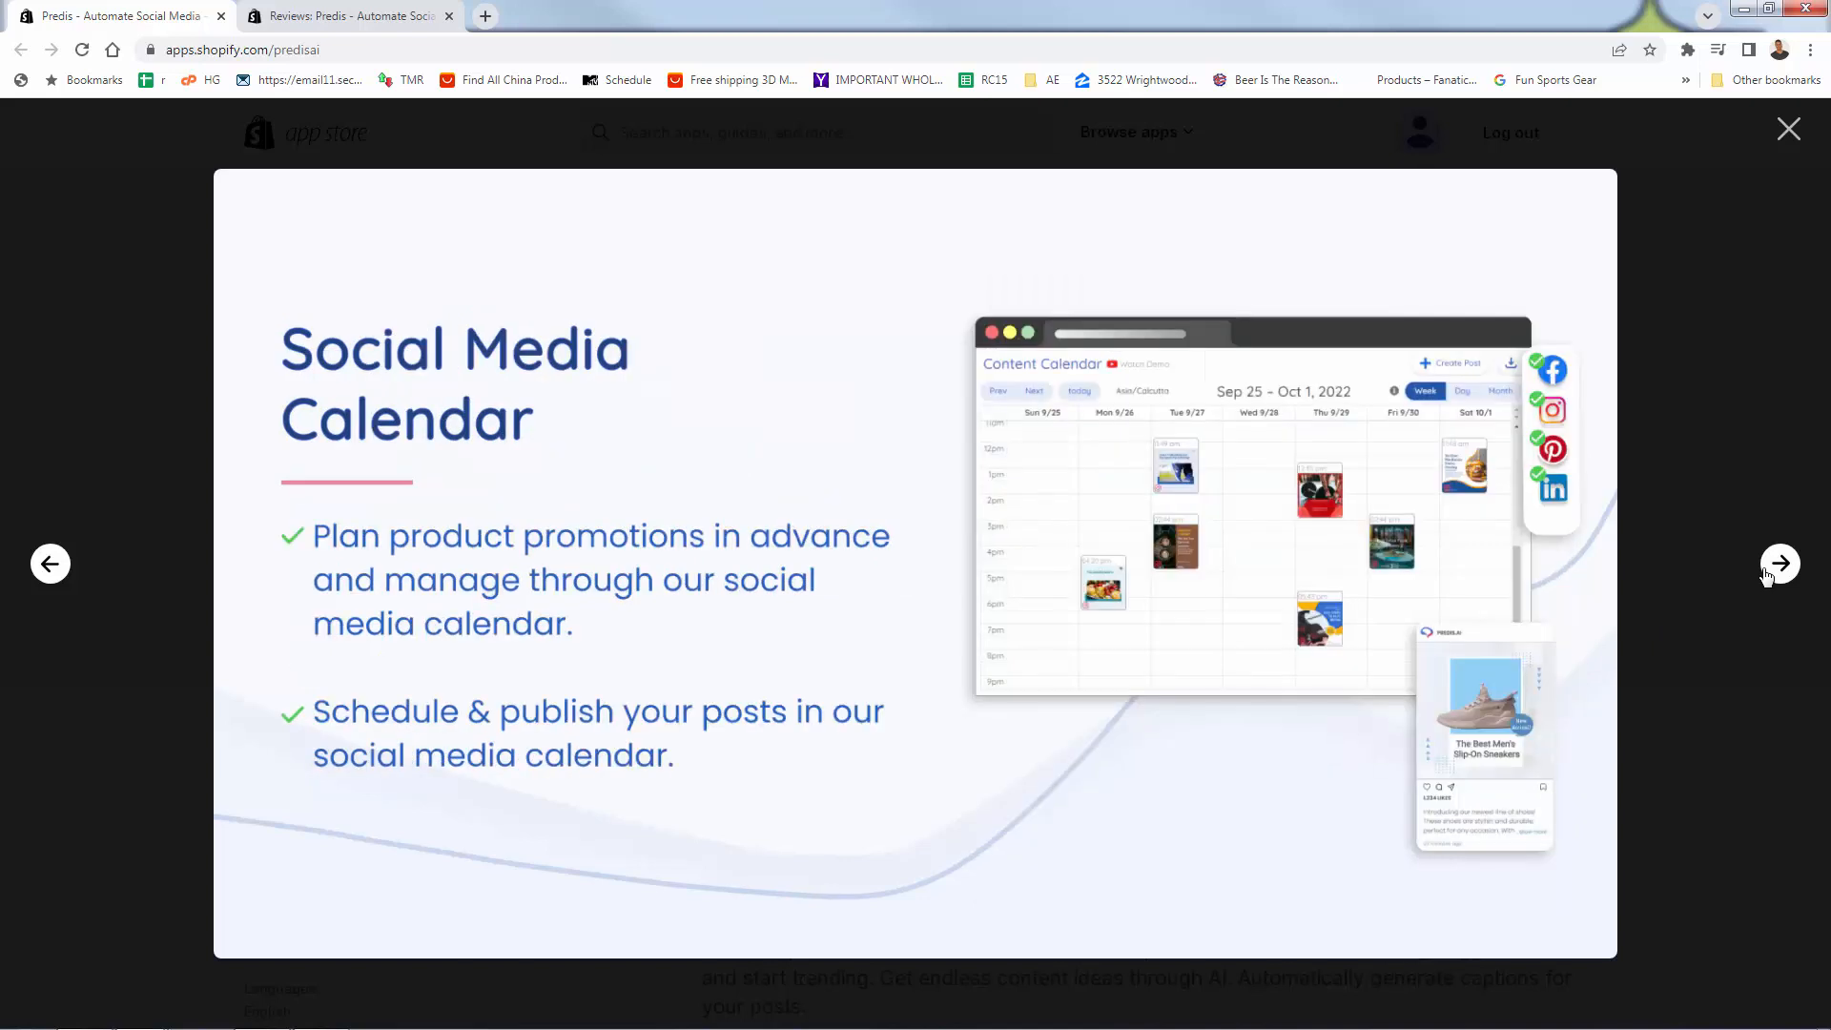
click(1788, 139)
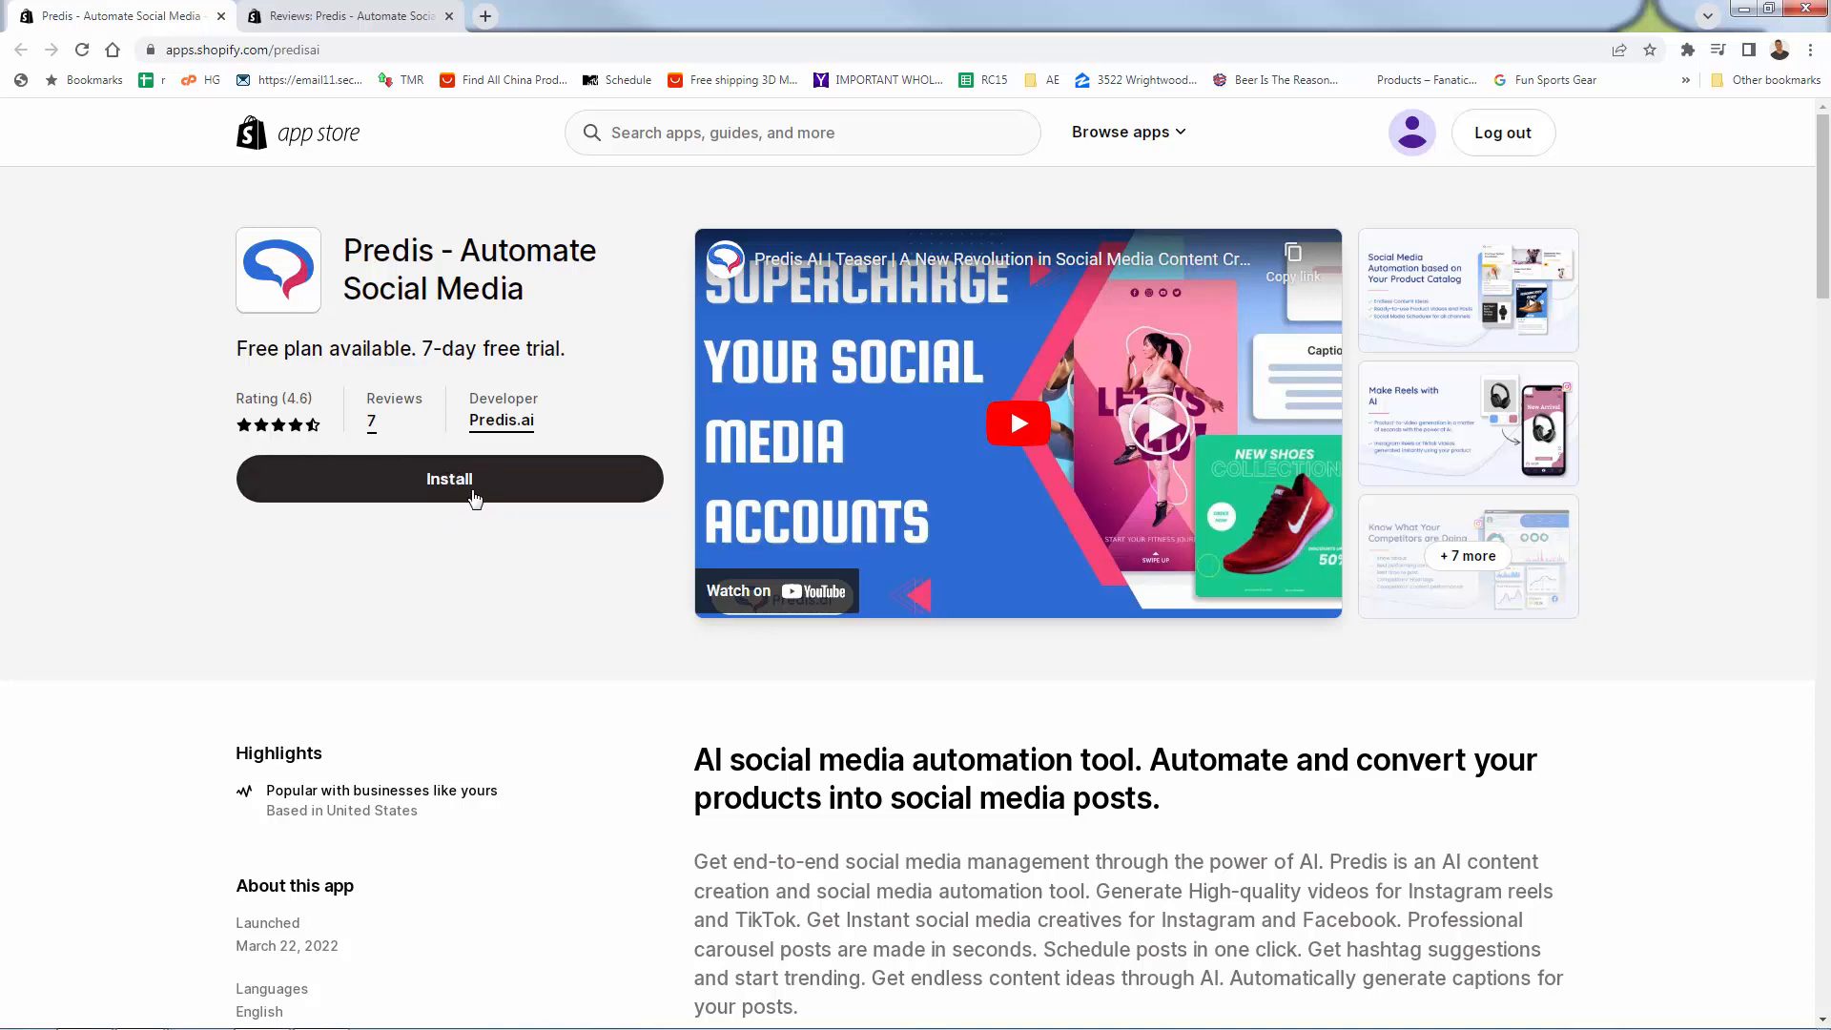
- Install the Predis app on the Shopify store and approve its requested access
click(474, 498)
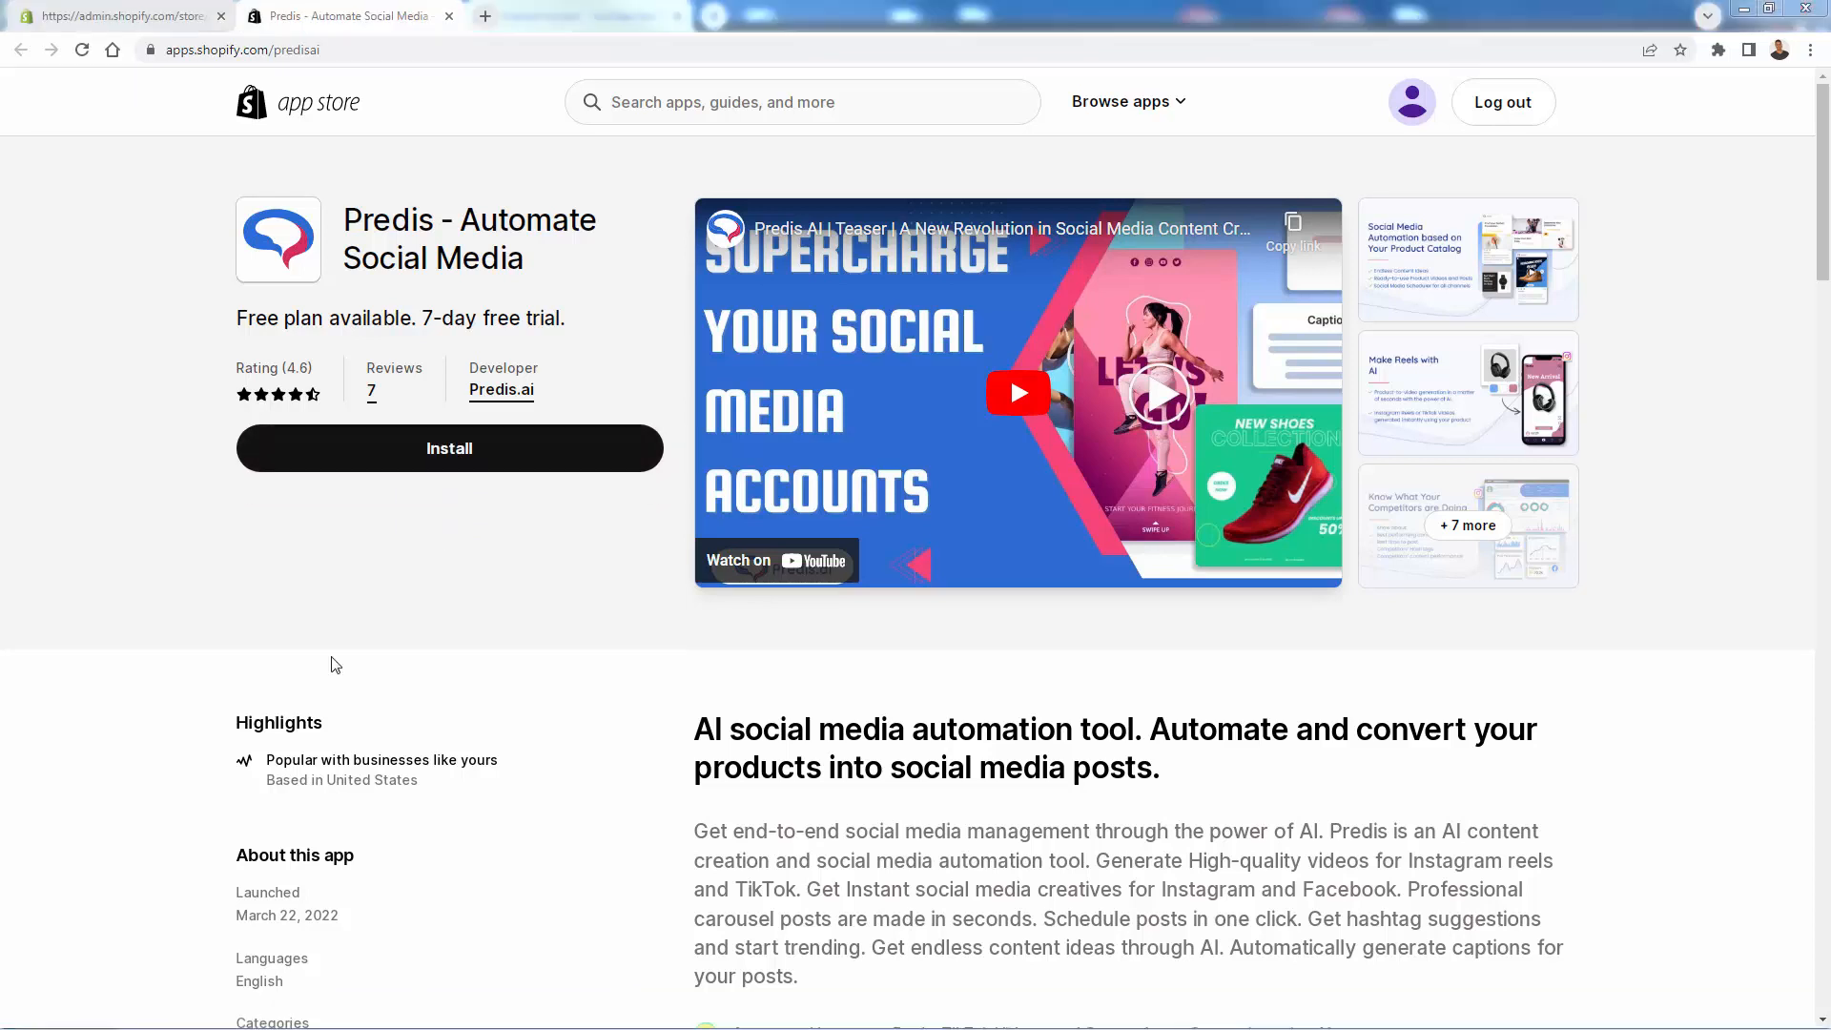
click(470, 468)
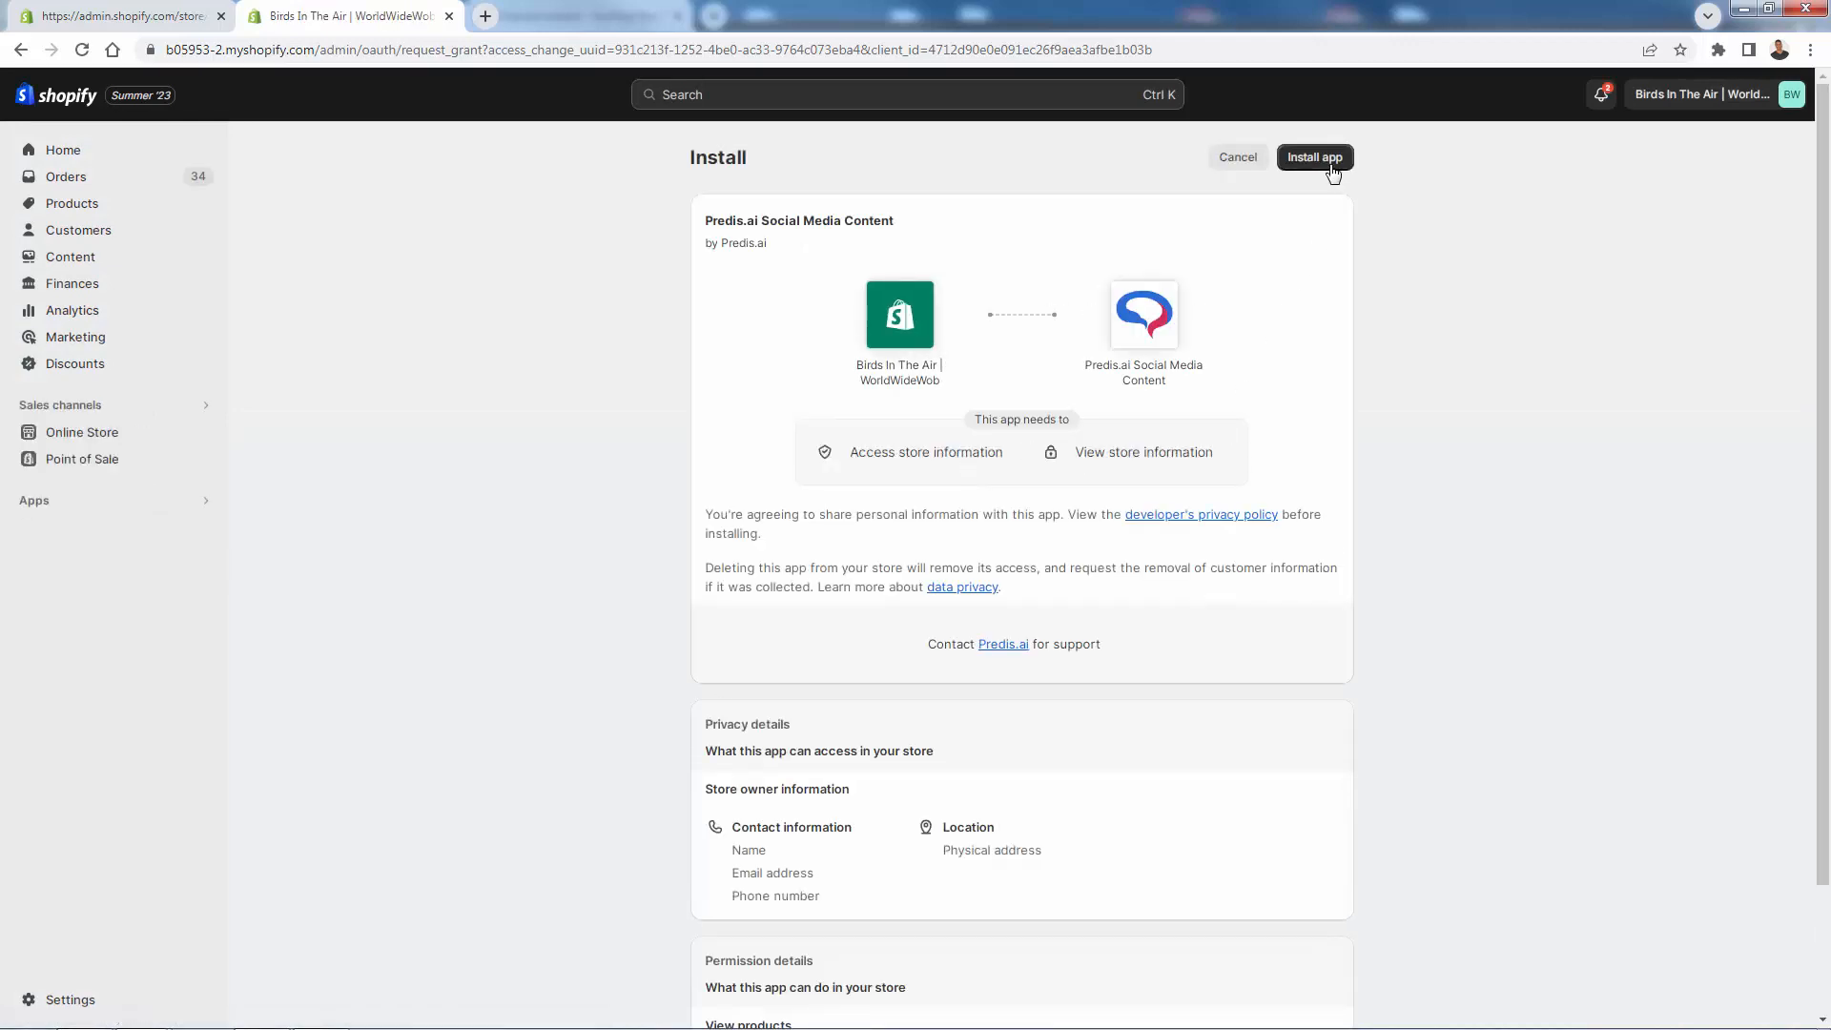
click(1329, 164)
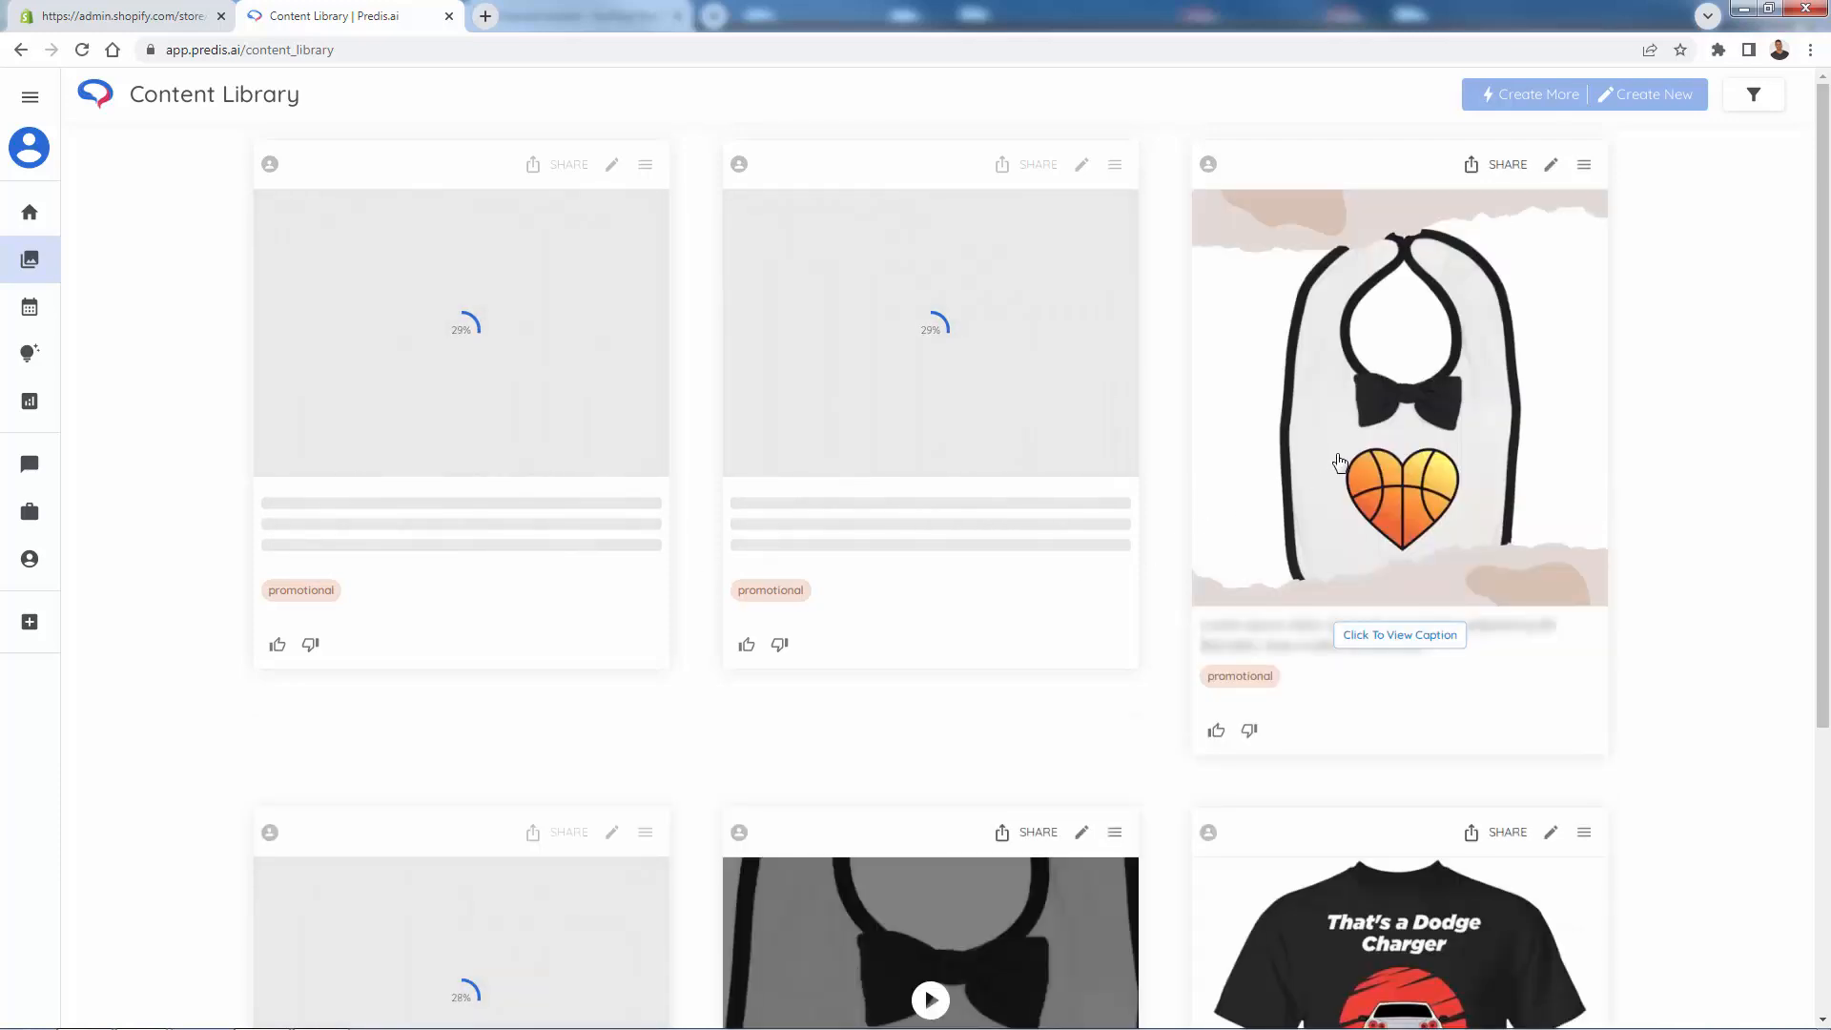
- Look over the generated posts and go through the Content Library's quick tour to its end
scroll(1340, 858, down, 2)
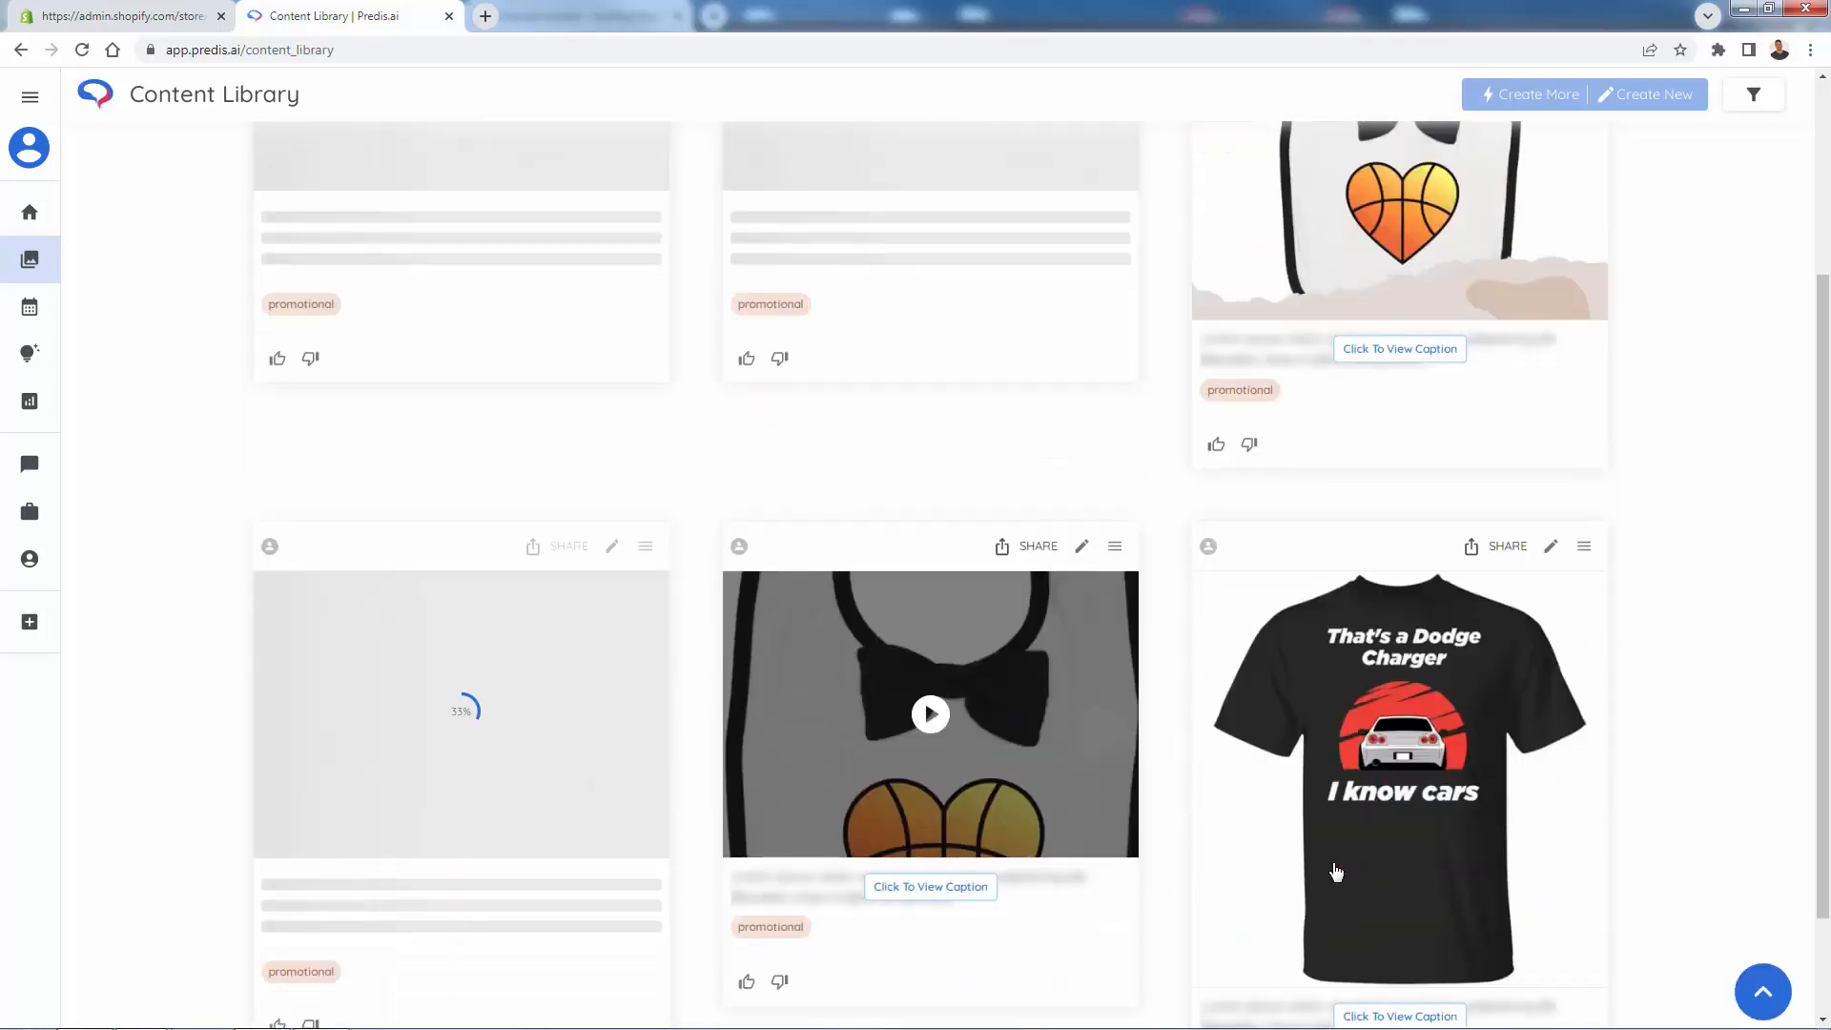
scroll(1337, 863, up, 2)
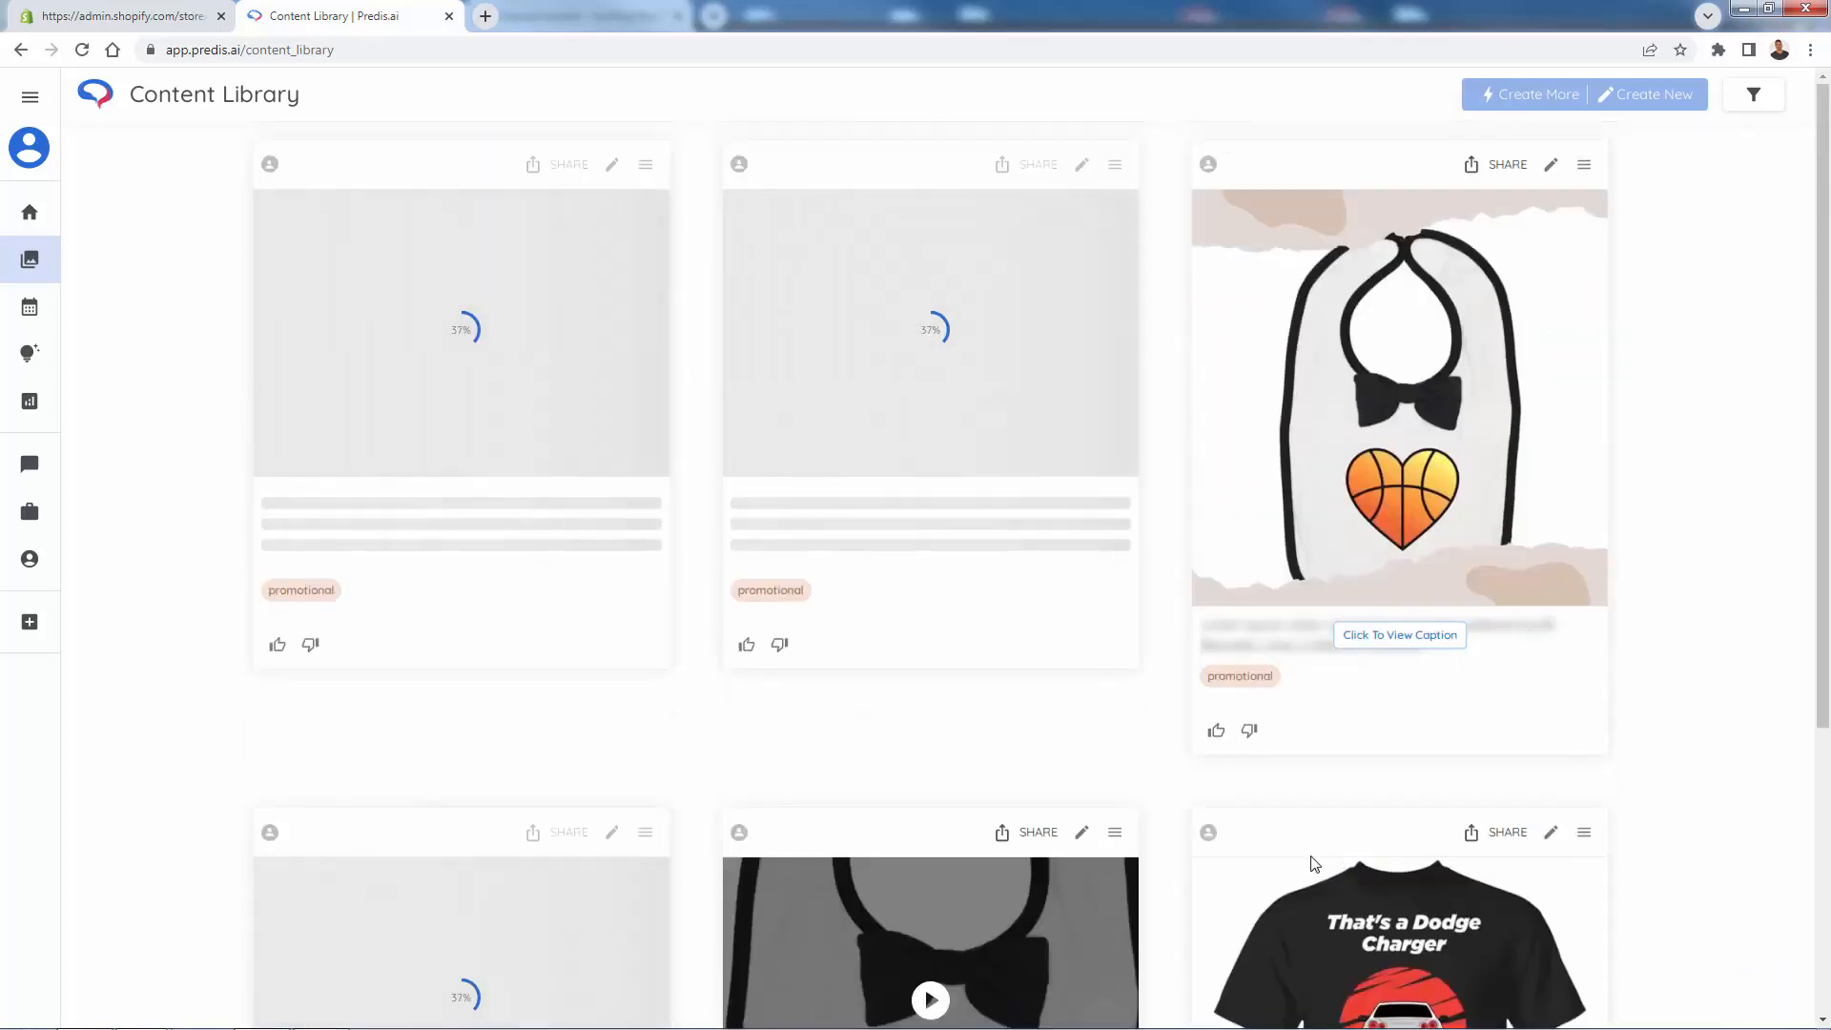
scroll(1248, 705, down, 2)
scroll(1252, 709, down, 2)
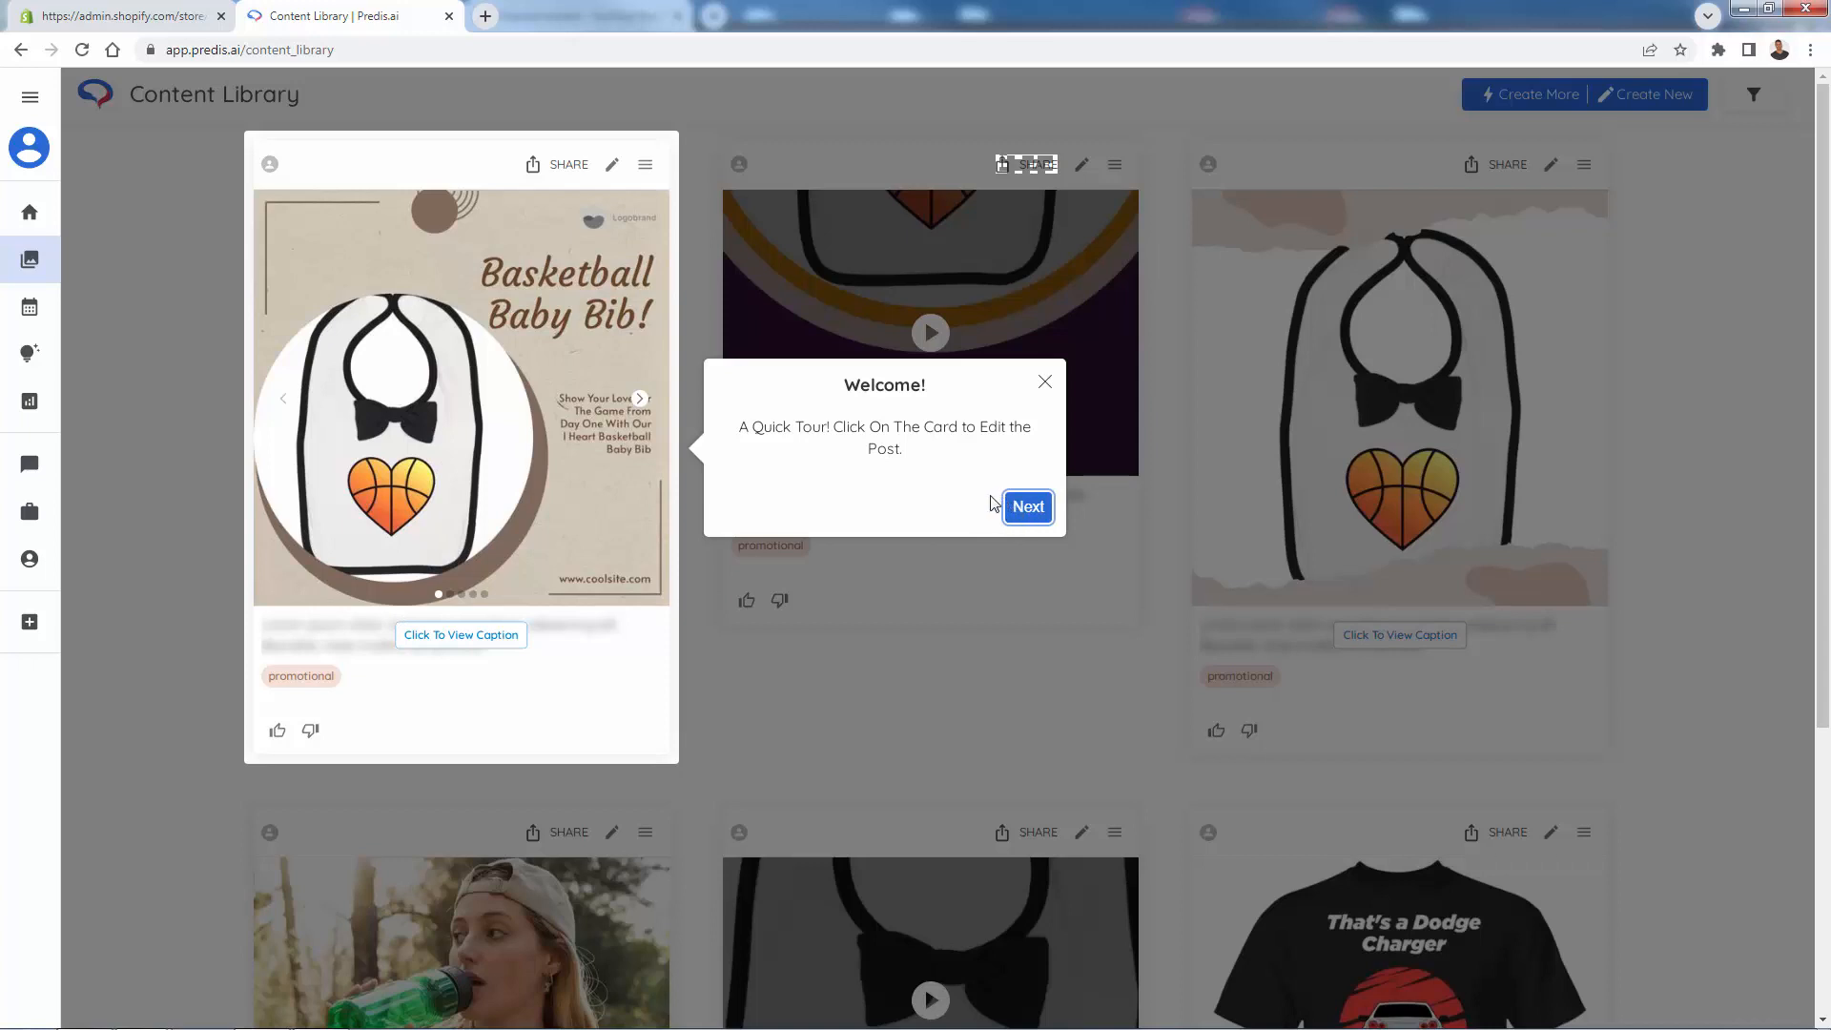
click(1020, 508)
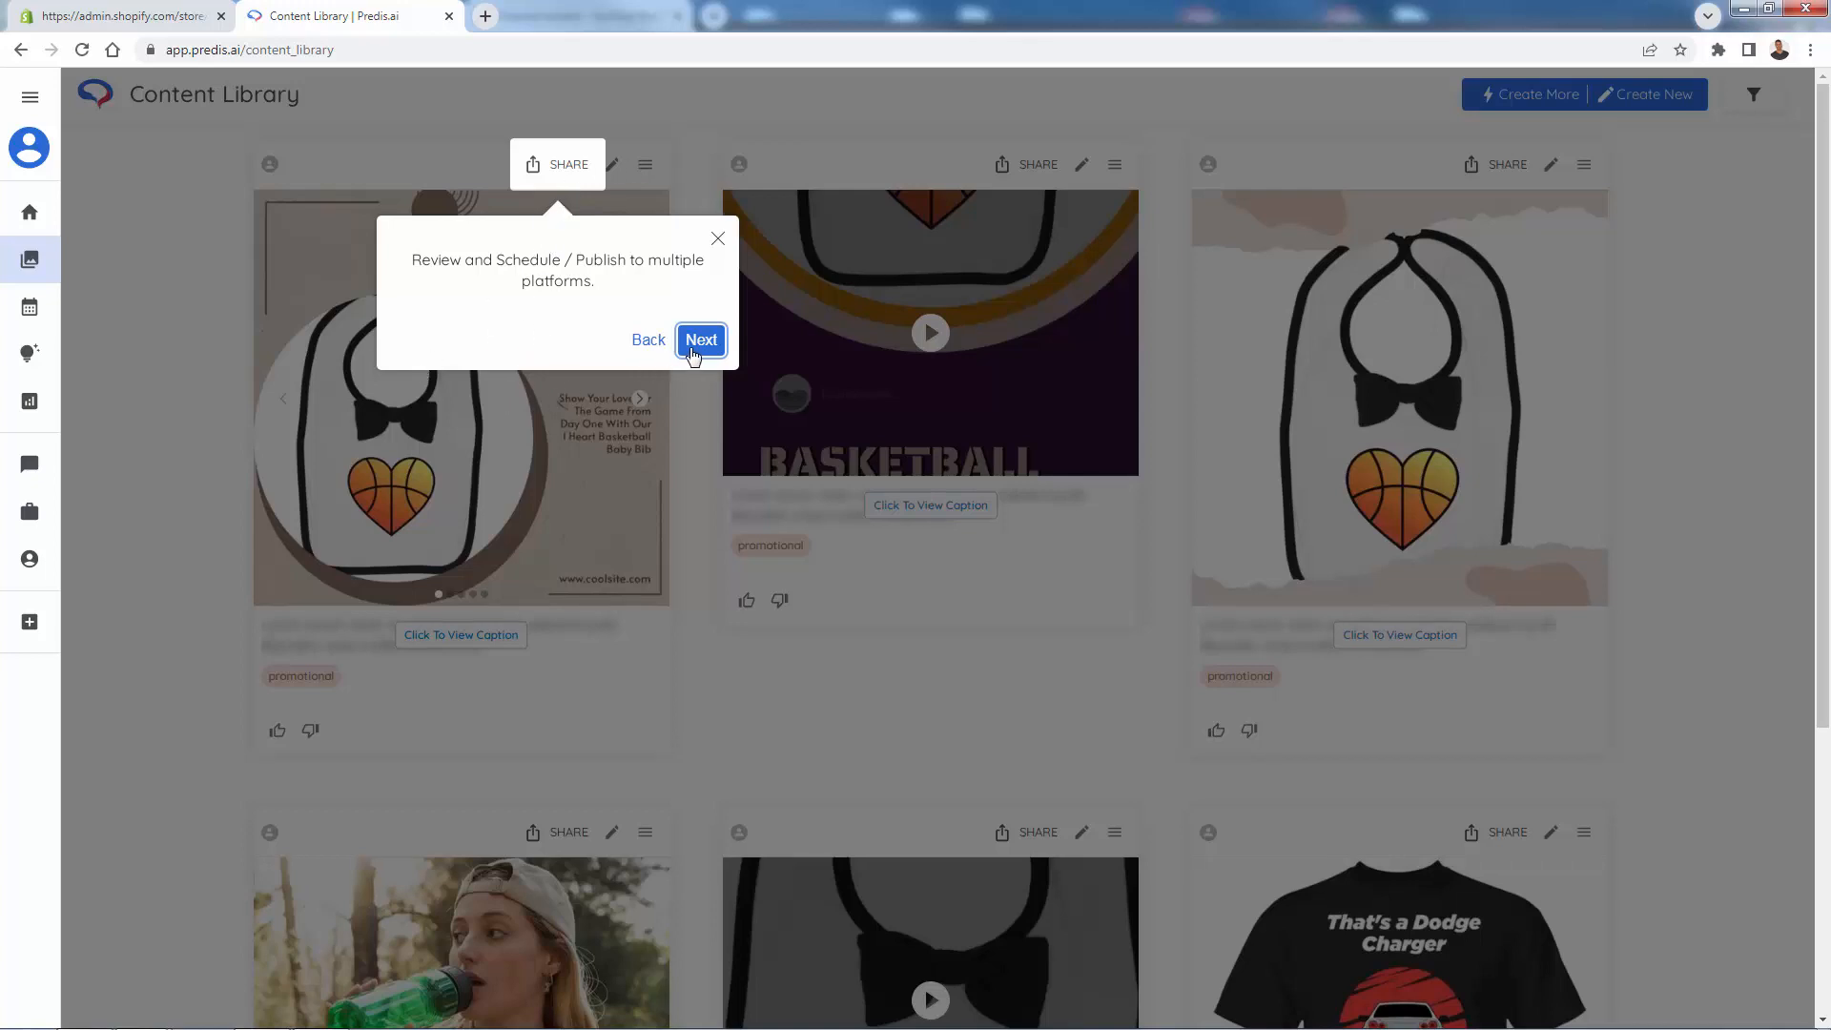
click(694, 352)
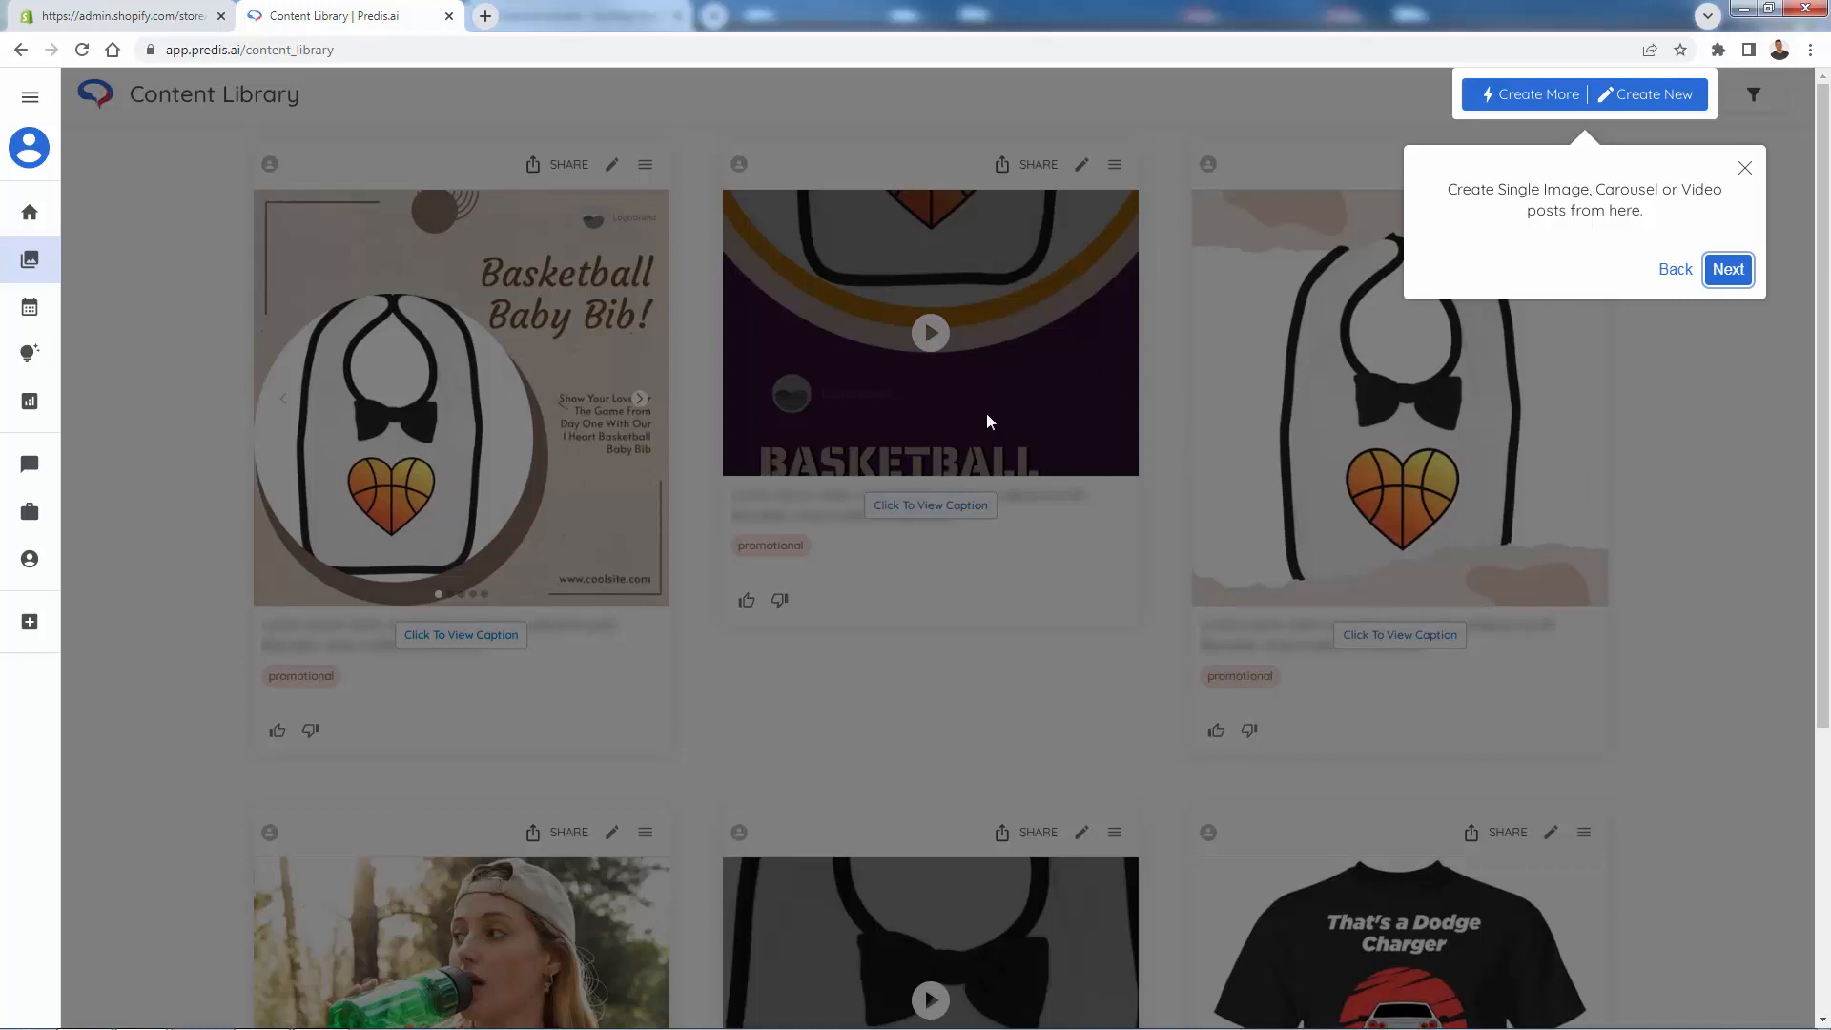
click(1721, 273)
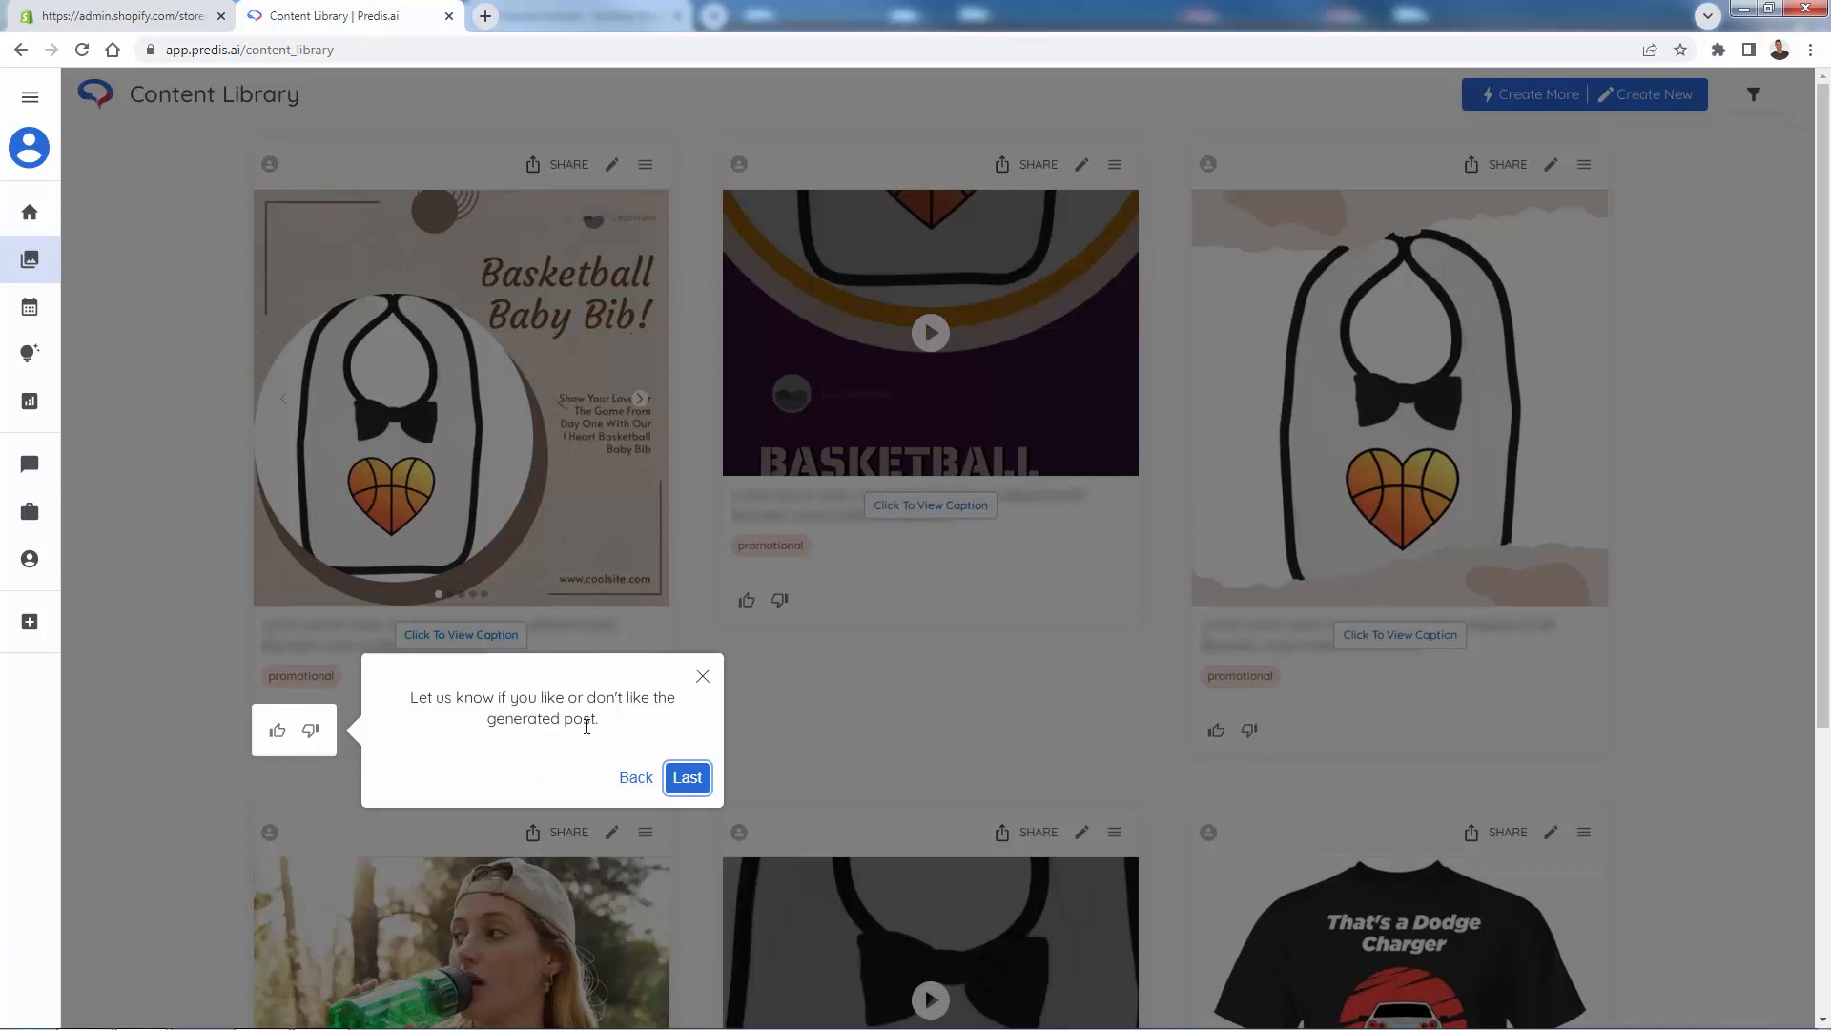
click(686, 785)
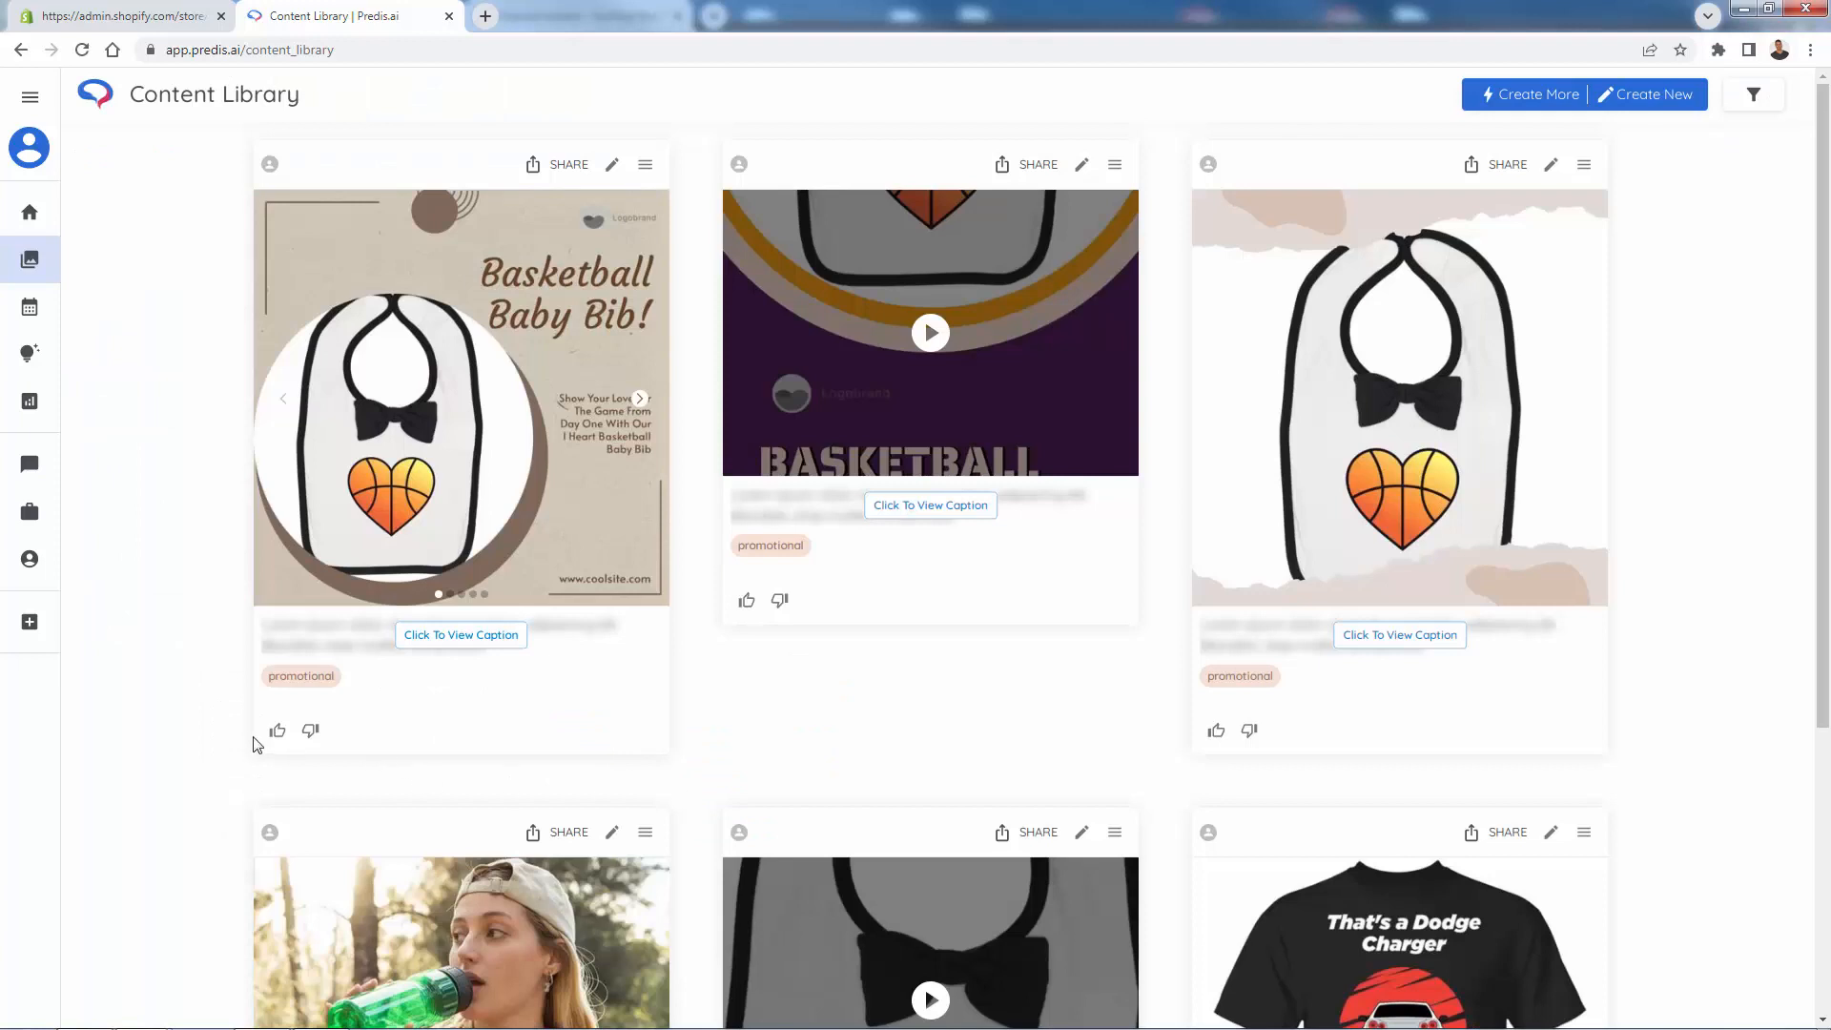
- Like the Basketball Baby Bib carousel post, and start a dislike on the untitled bib image post but dismiss its feedback form
click(277, 732)
click(1249, 730)
scroll(1249, 686, down, 2)
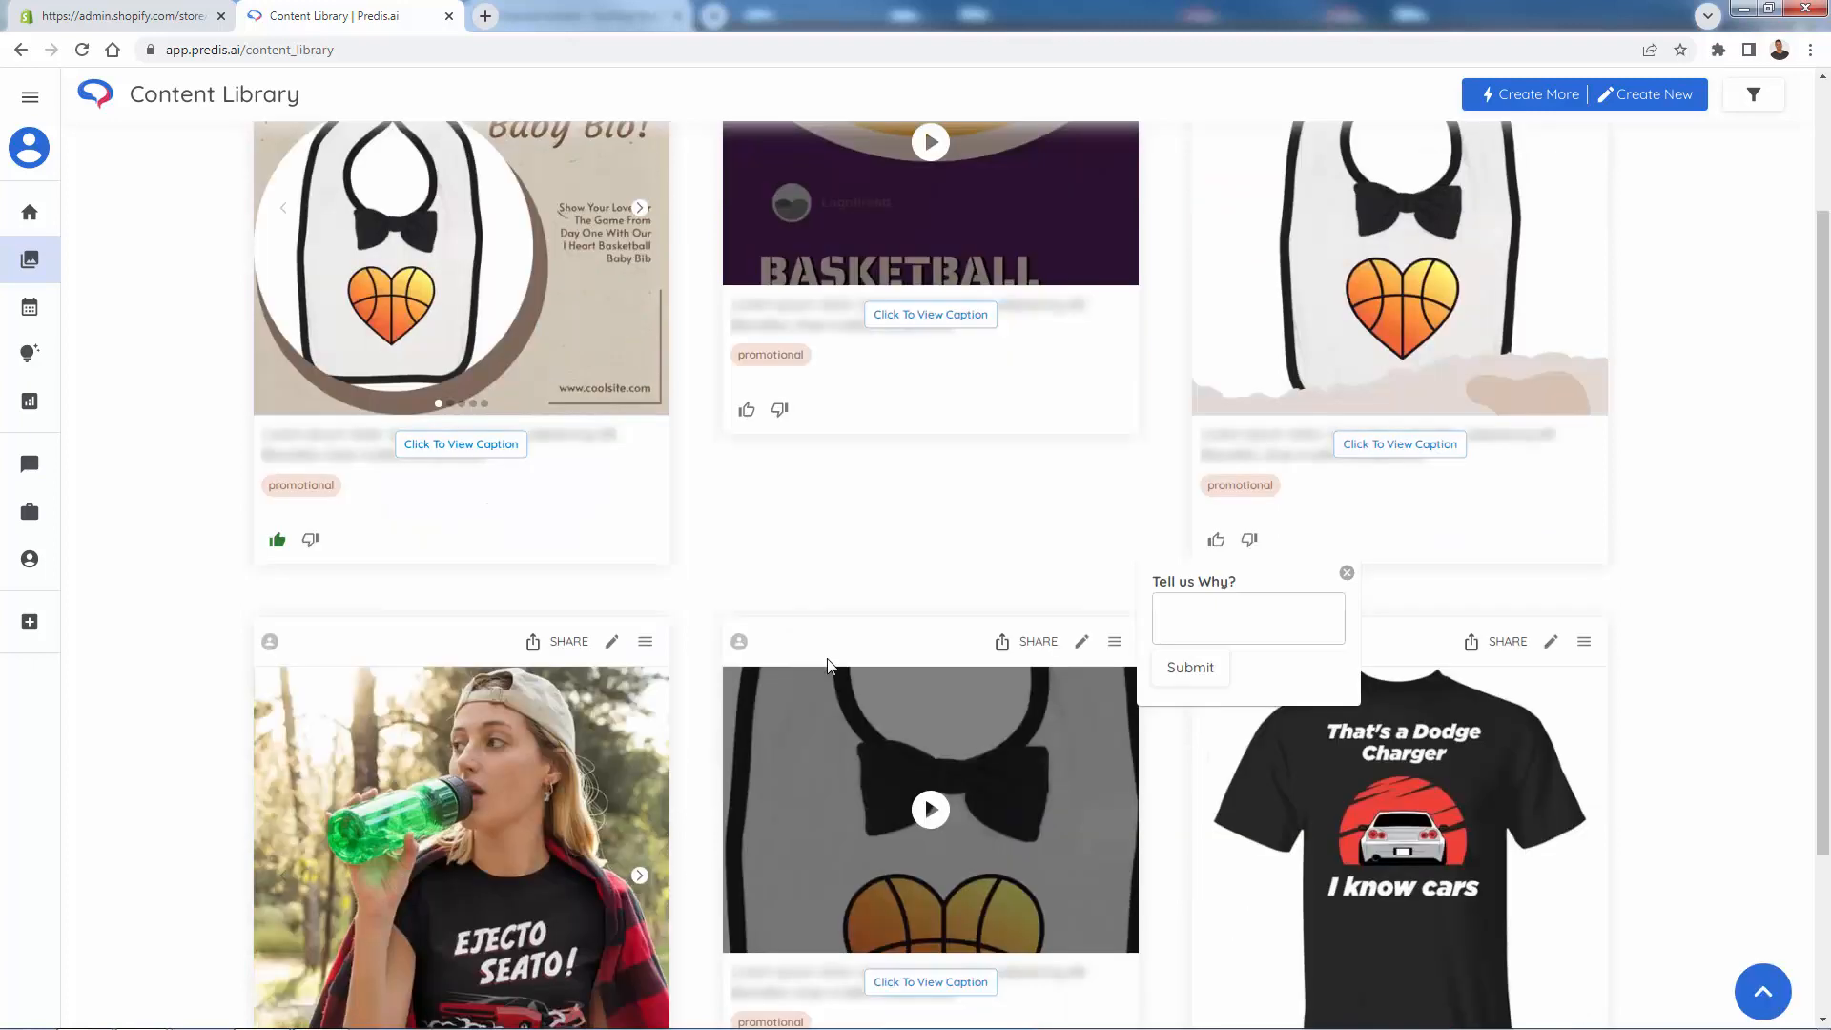
click(1346, 572)
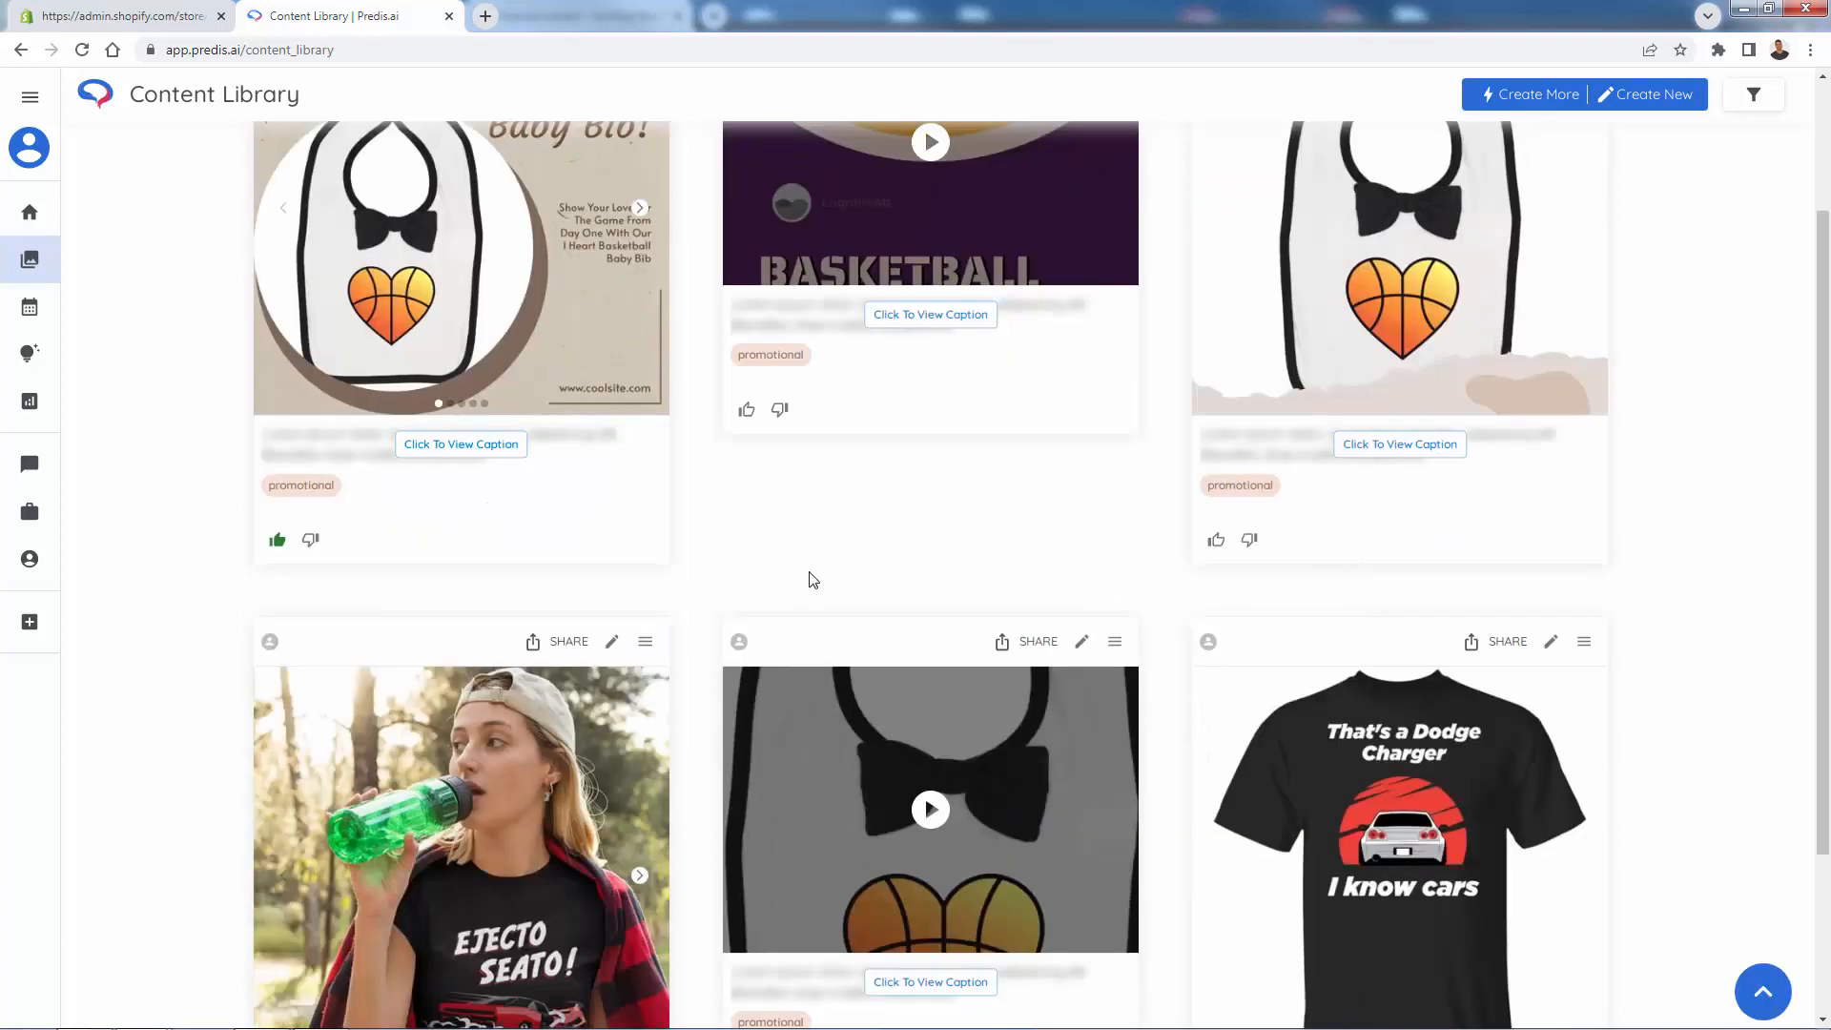
- Reveal the caption of the Basketball Baby Bib carousel post and open that post for editing
scroll(820, 575, down, 2)
scroll(777, 573, down, 1)
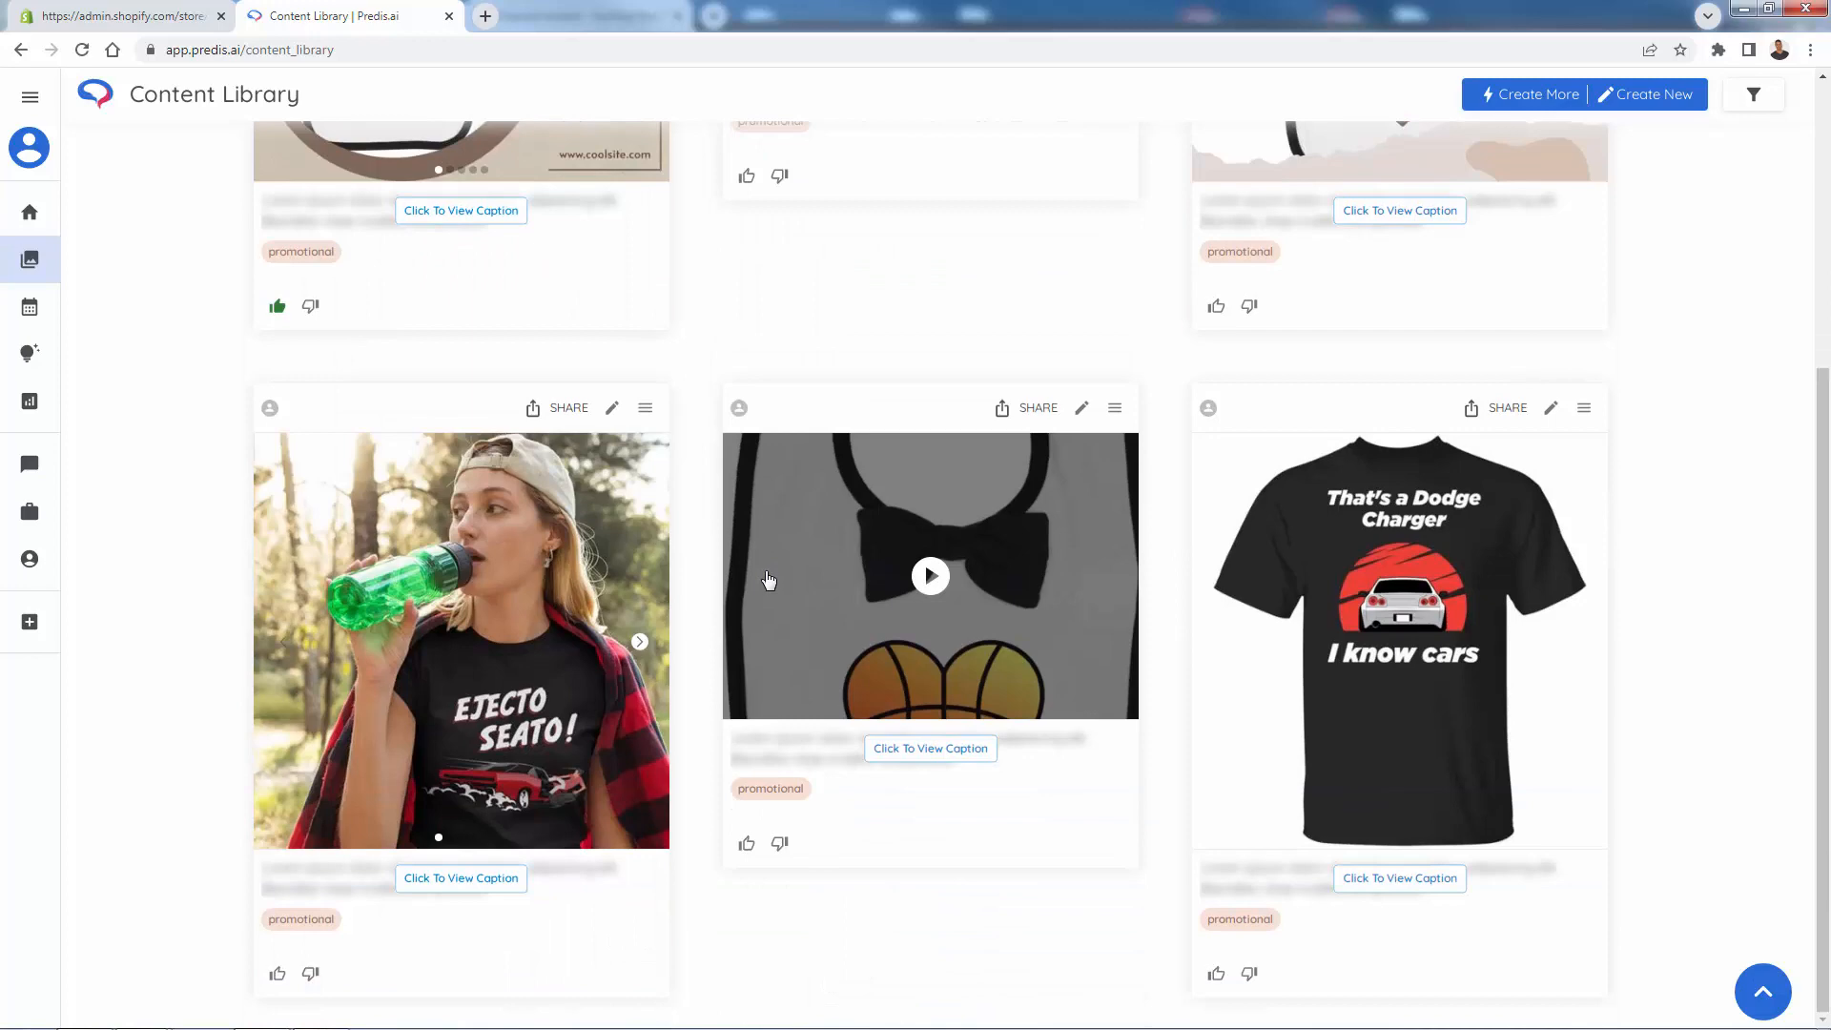
scroll(752, 634, up, 4)
click(460, 636)
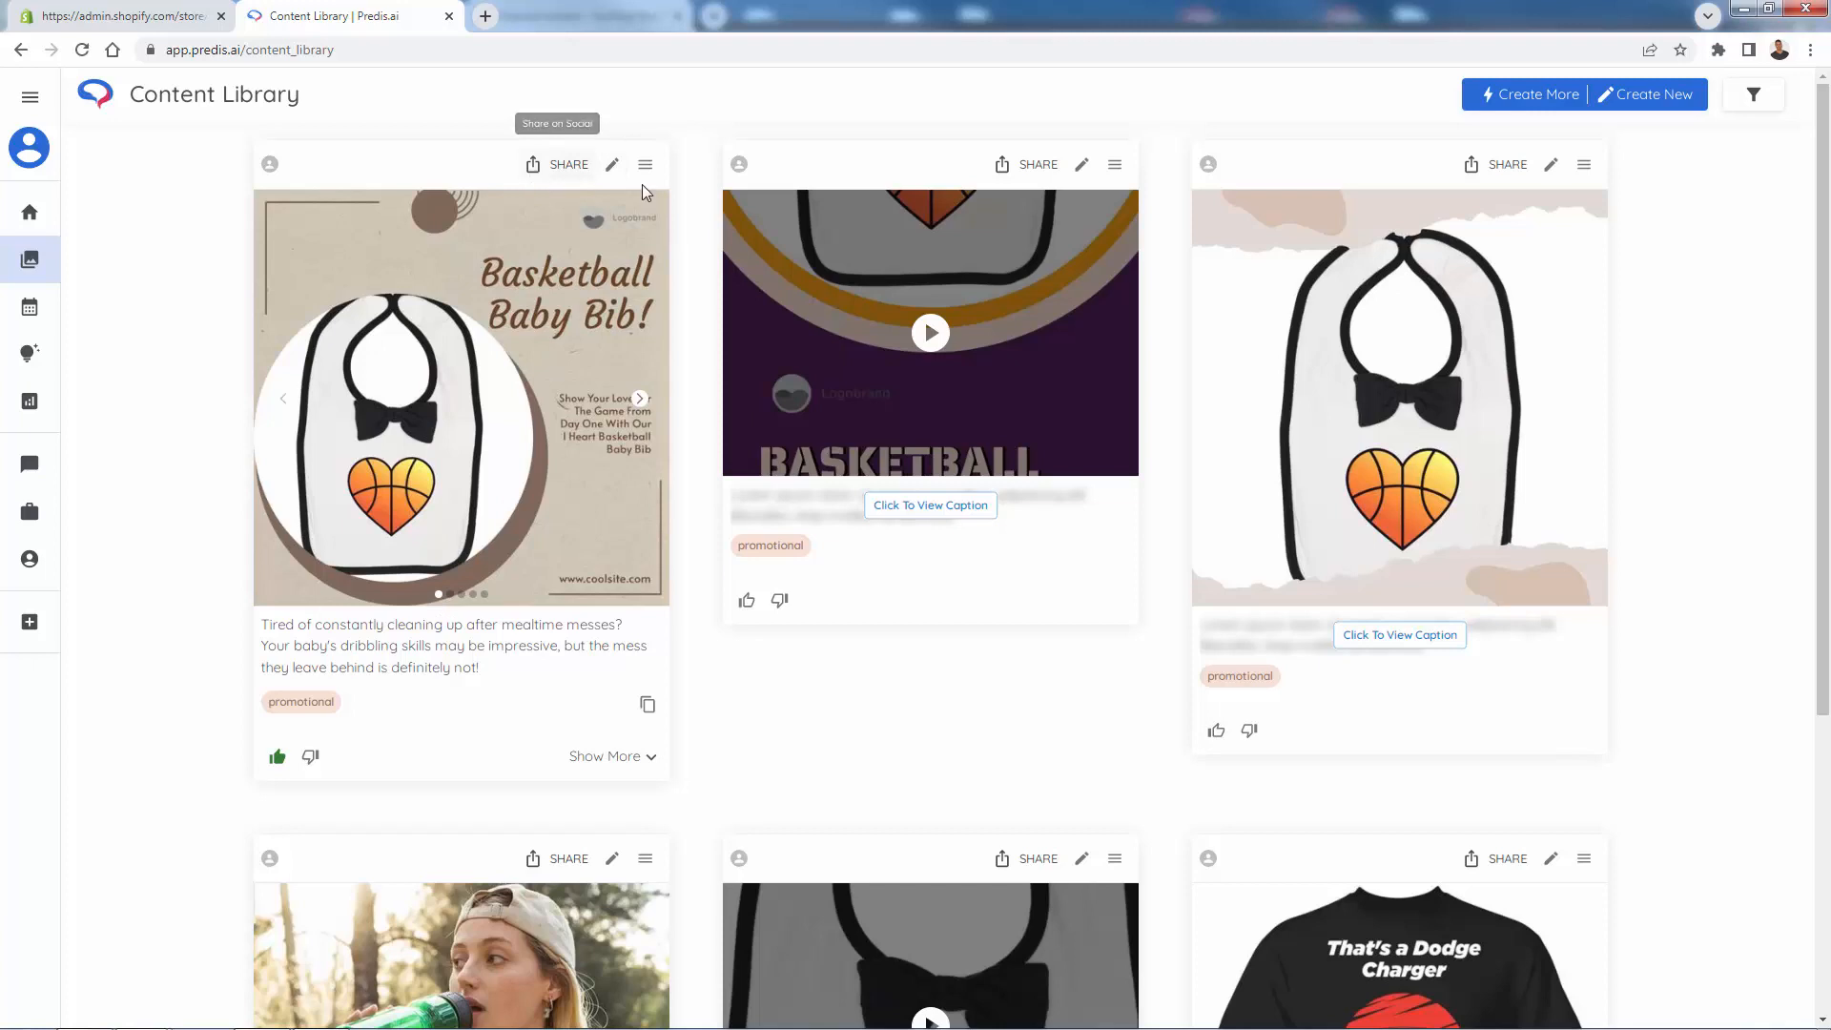
click(613, 168)
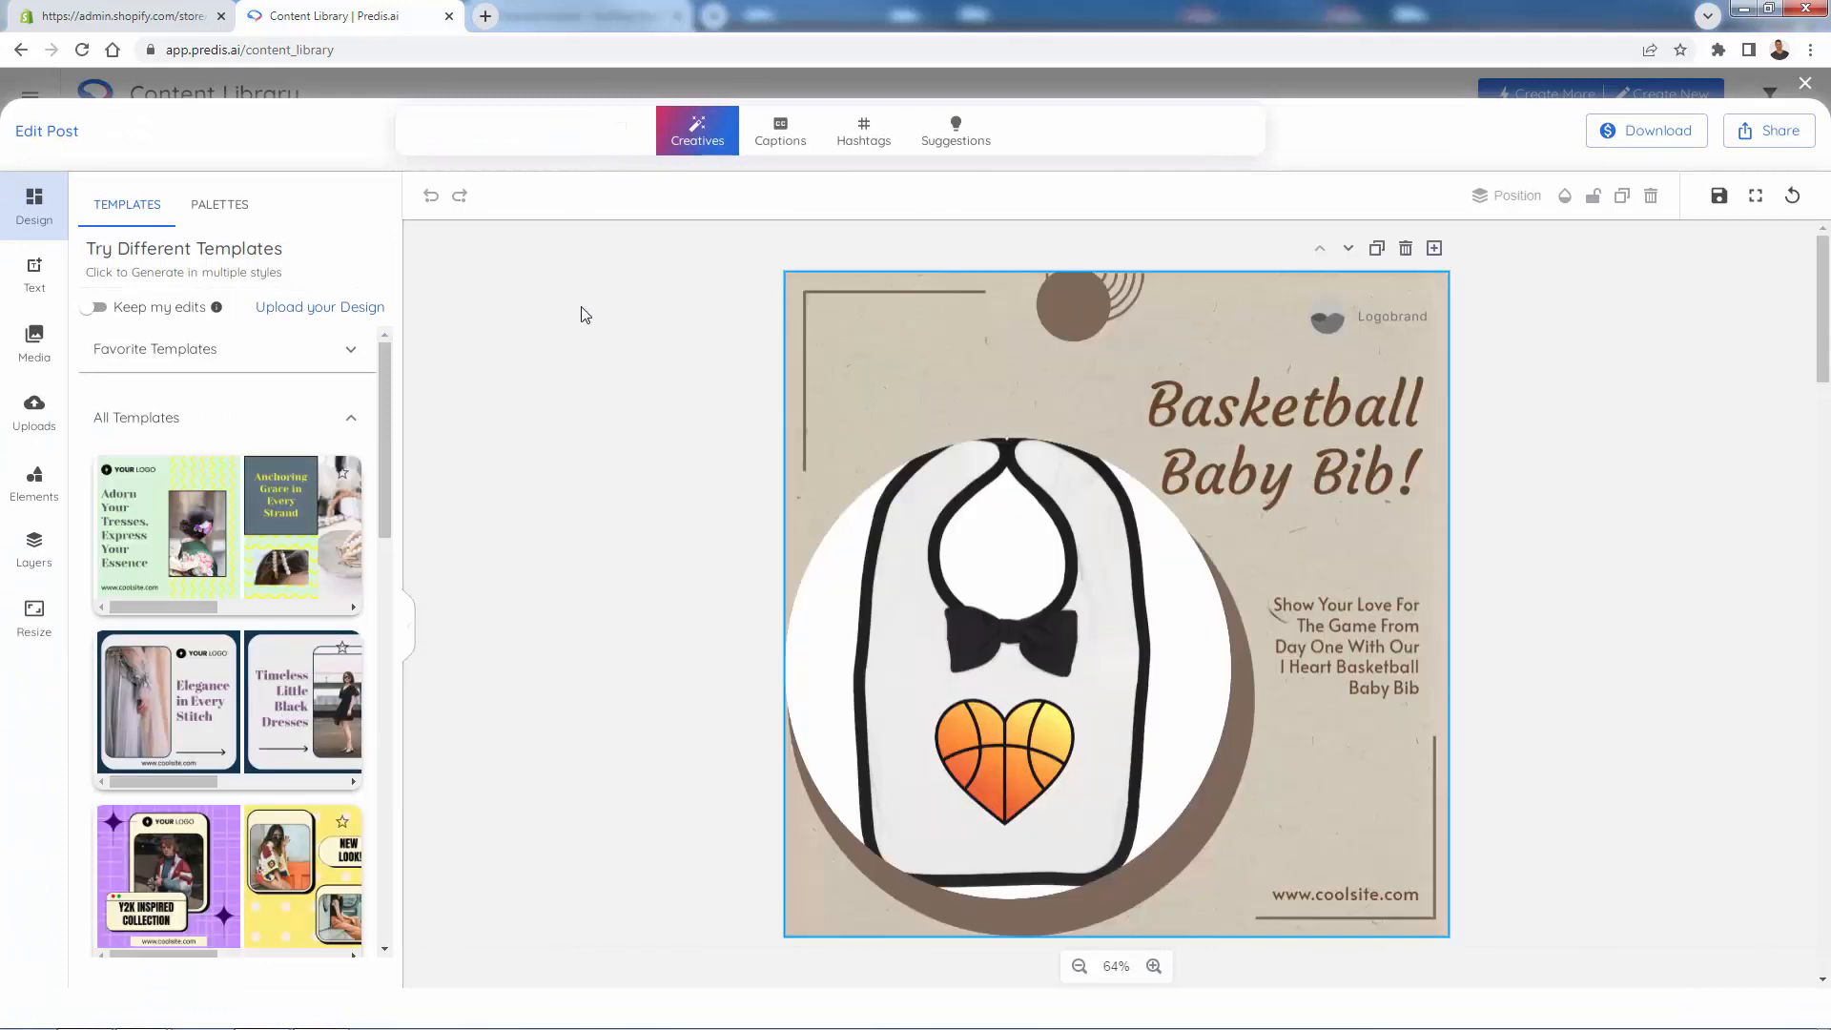
click(1338, 904)
double_click(1337, 898)
double_click(1337, 898)
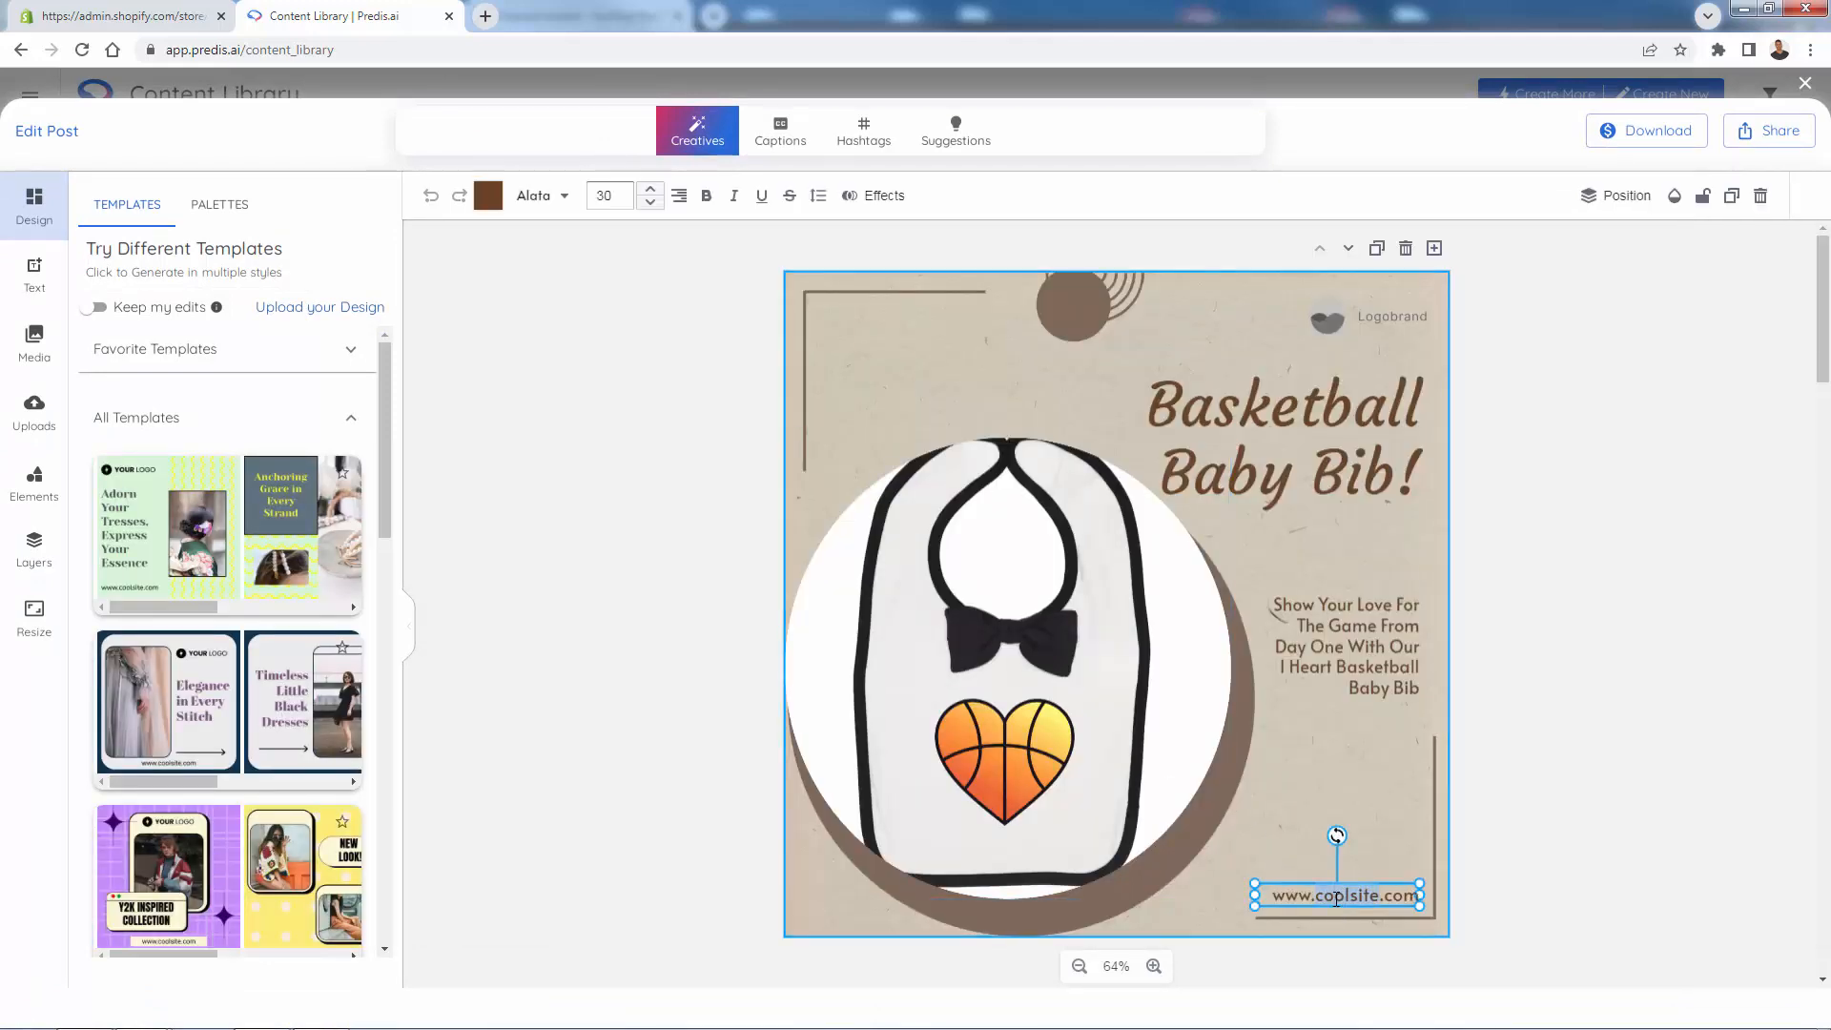
text(birdsintheair)
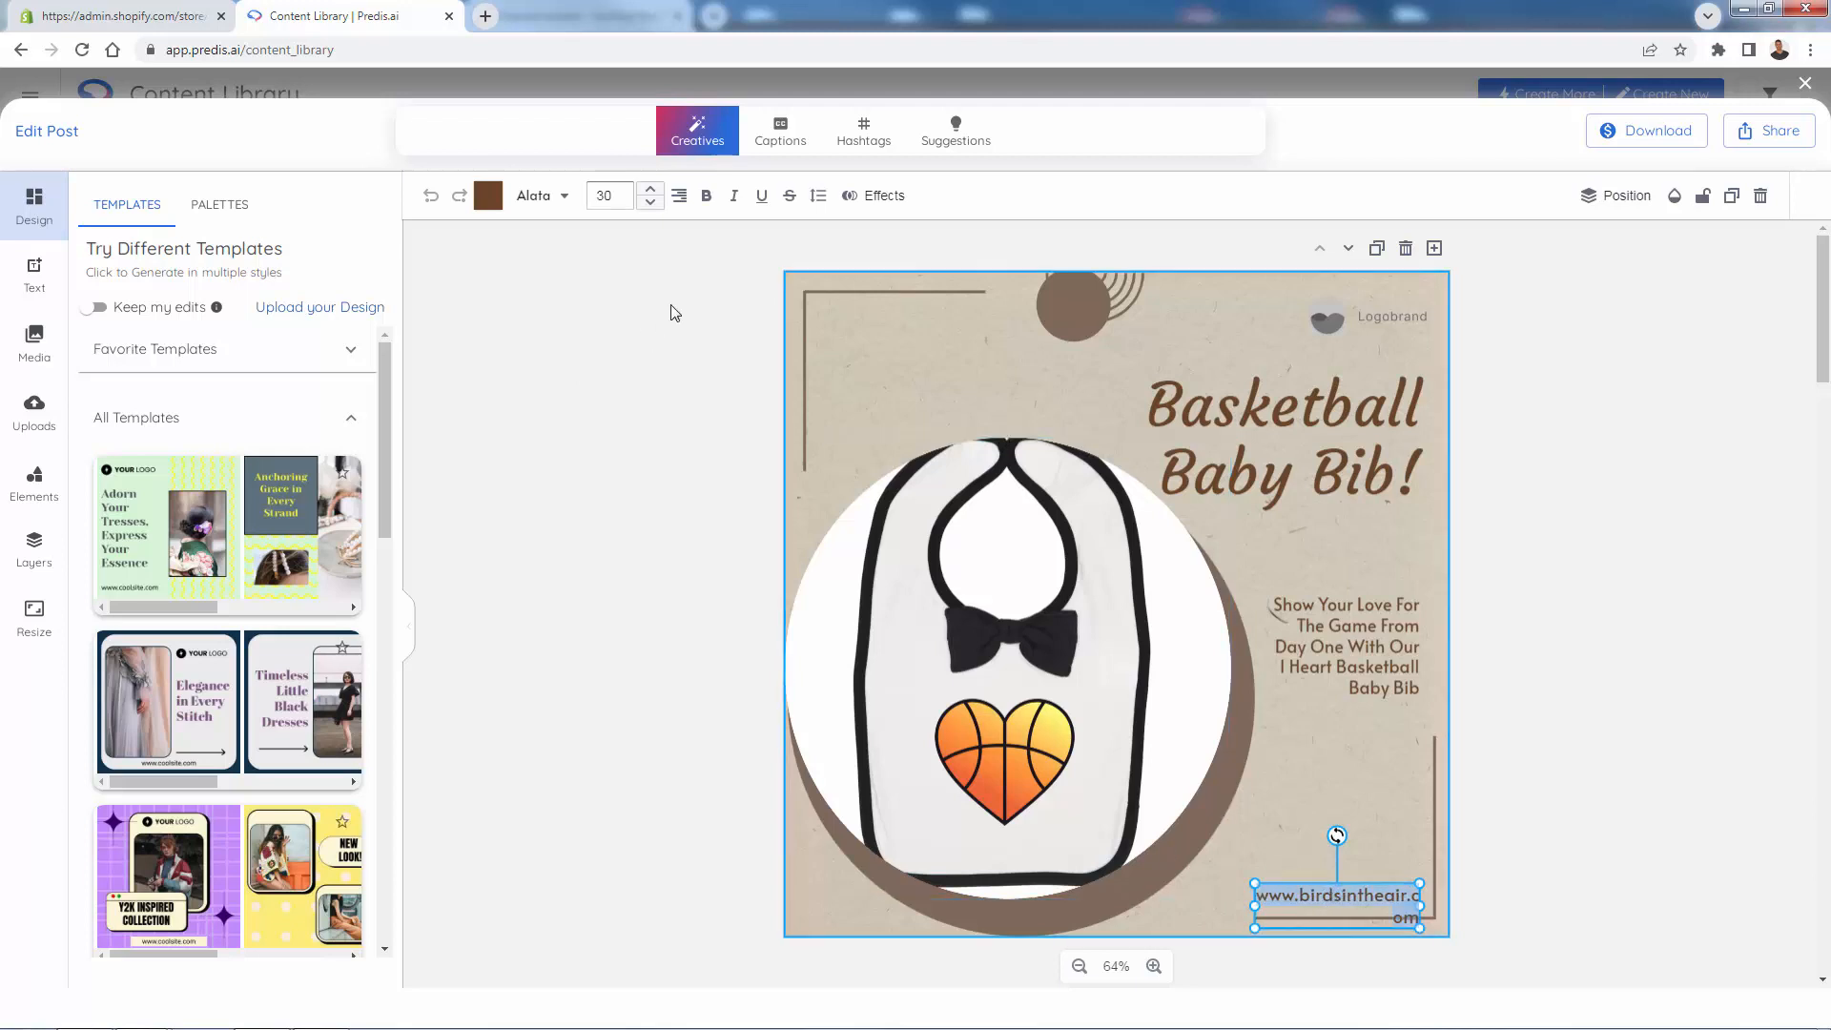
- Reduce the website text's font size to 24 so the address fits on one line
click(652, 202)
click(652, 202)
click(652, 202)
click(657, 212)
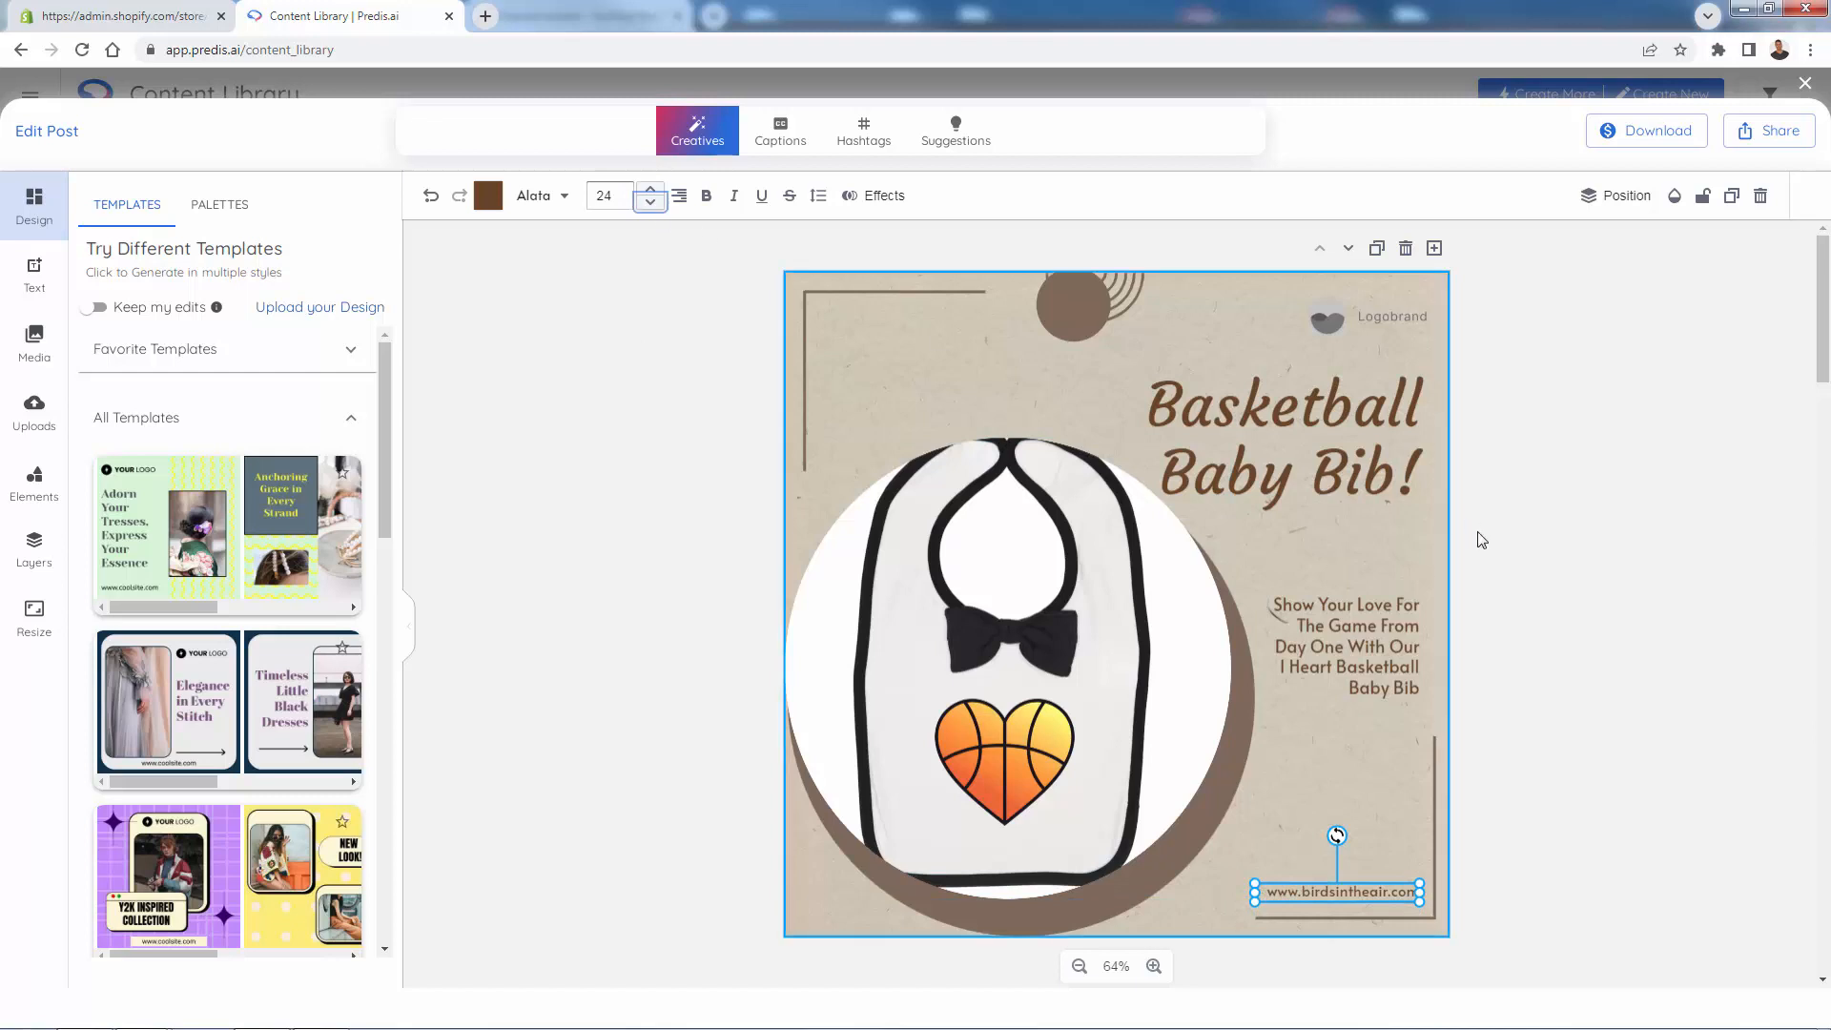
click(1525, 605)
- Set the font size of the "Show Your Love For The Game" description text to 30
click(1373, 622)
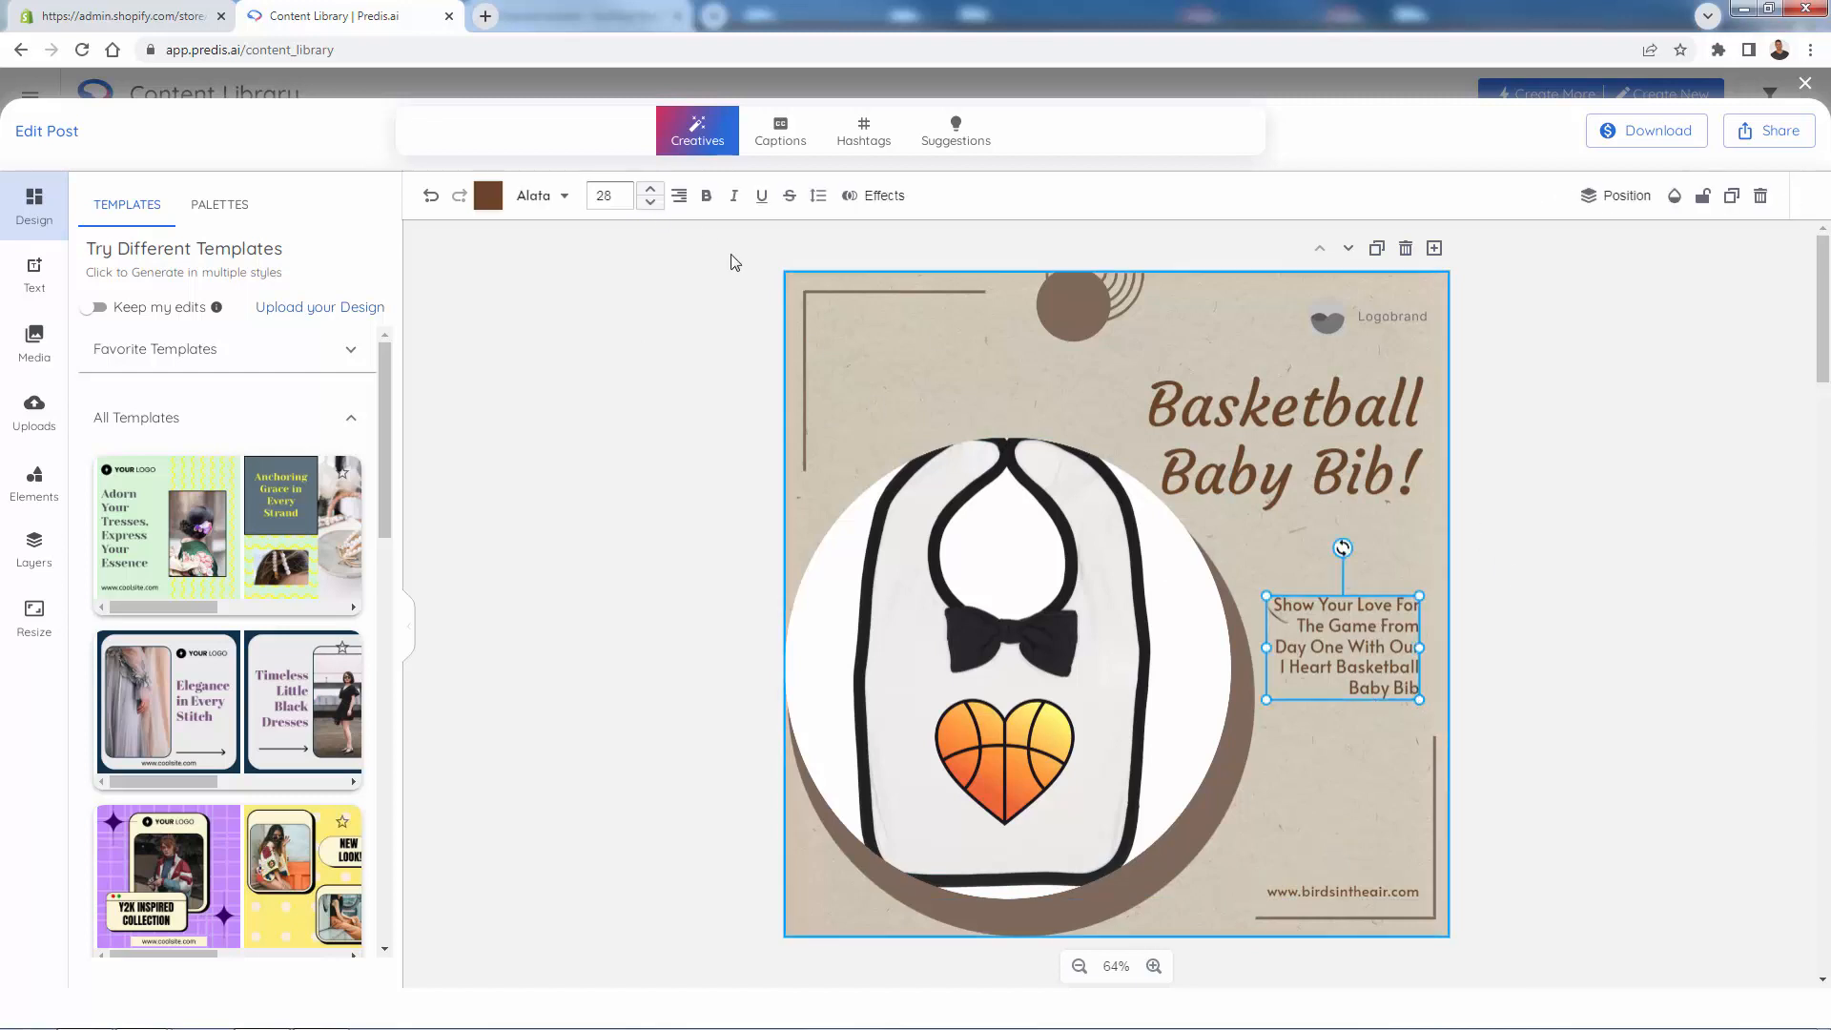
click(653, 192)
click(652, 192)
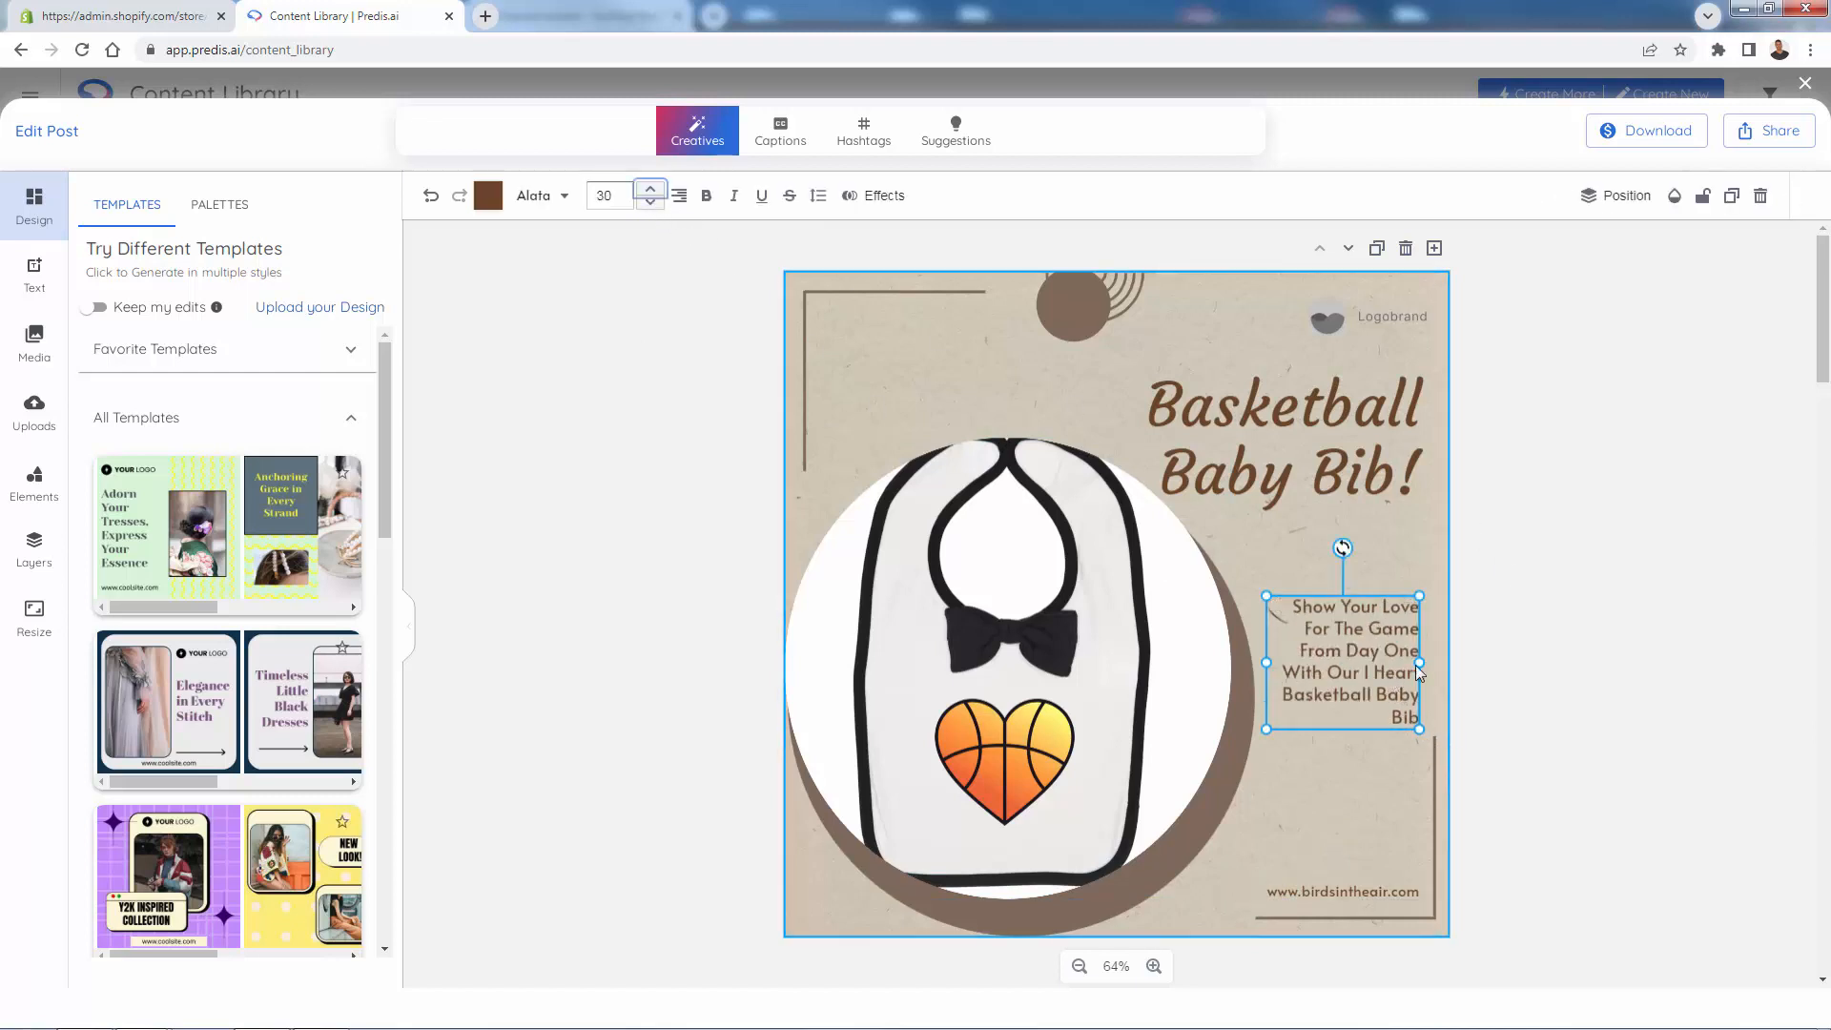
click(1552, 653)
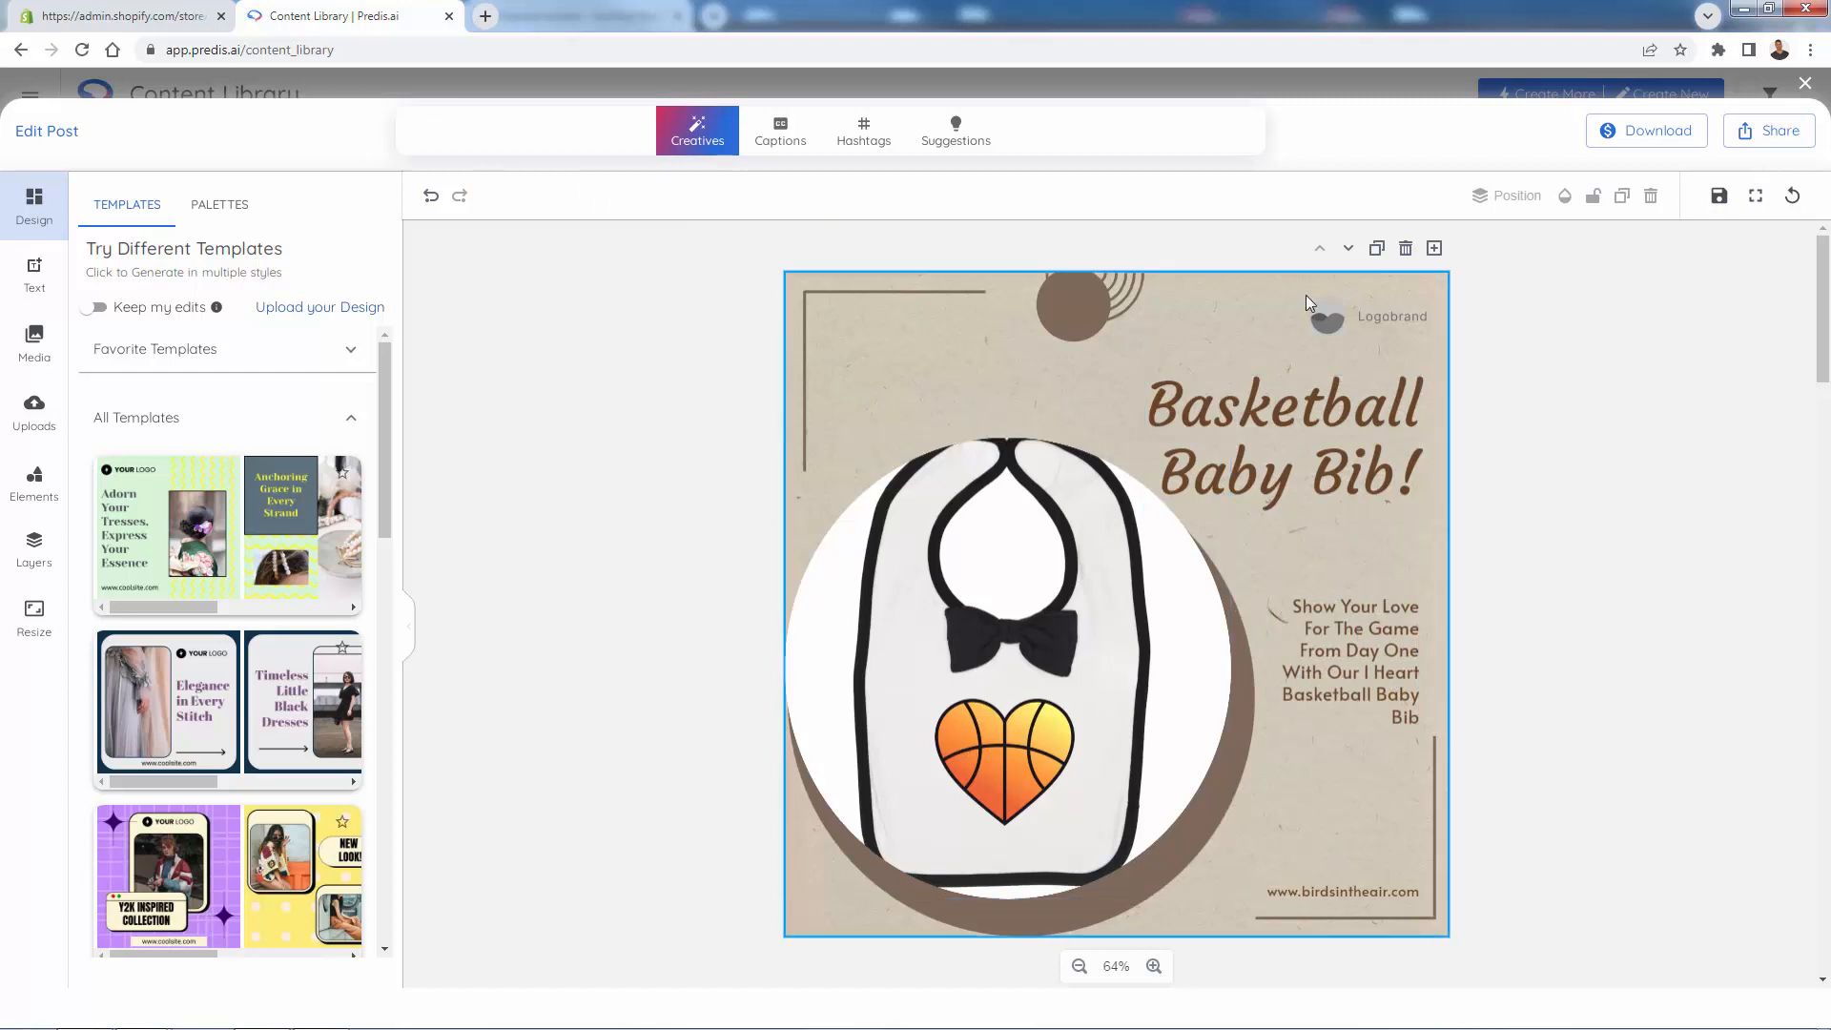
- Delete the Logobrand placeholder logo from the first slide
click(1366, 315)
double_click(1366, 314)
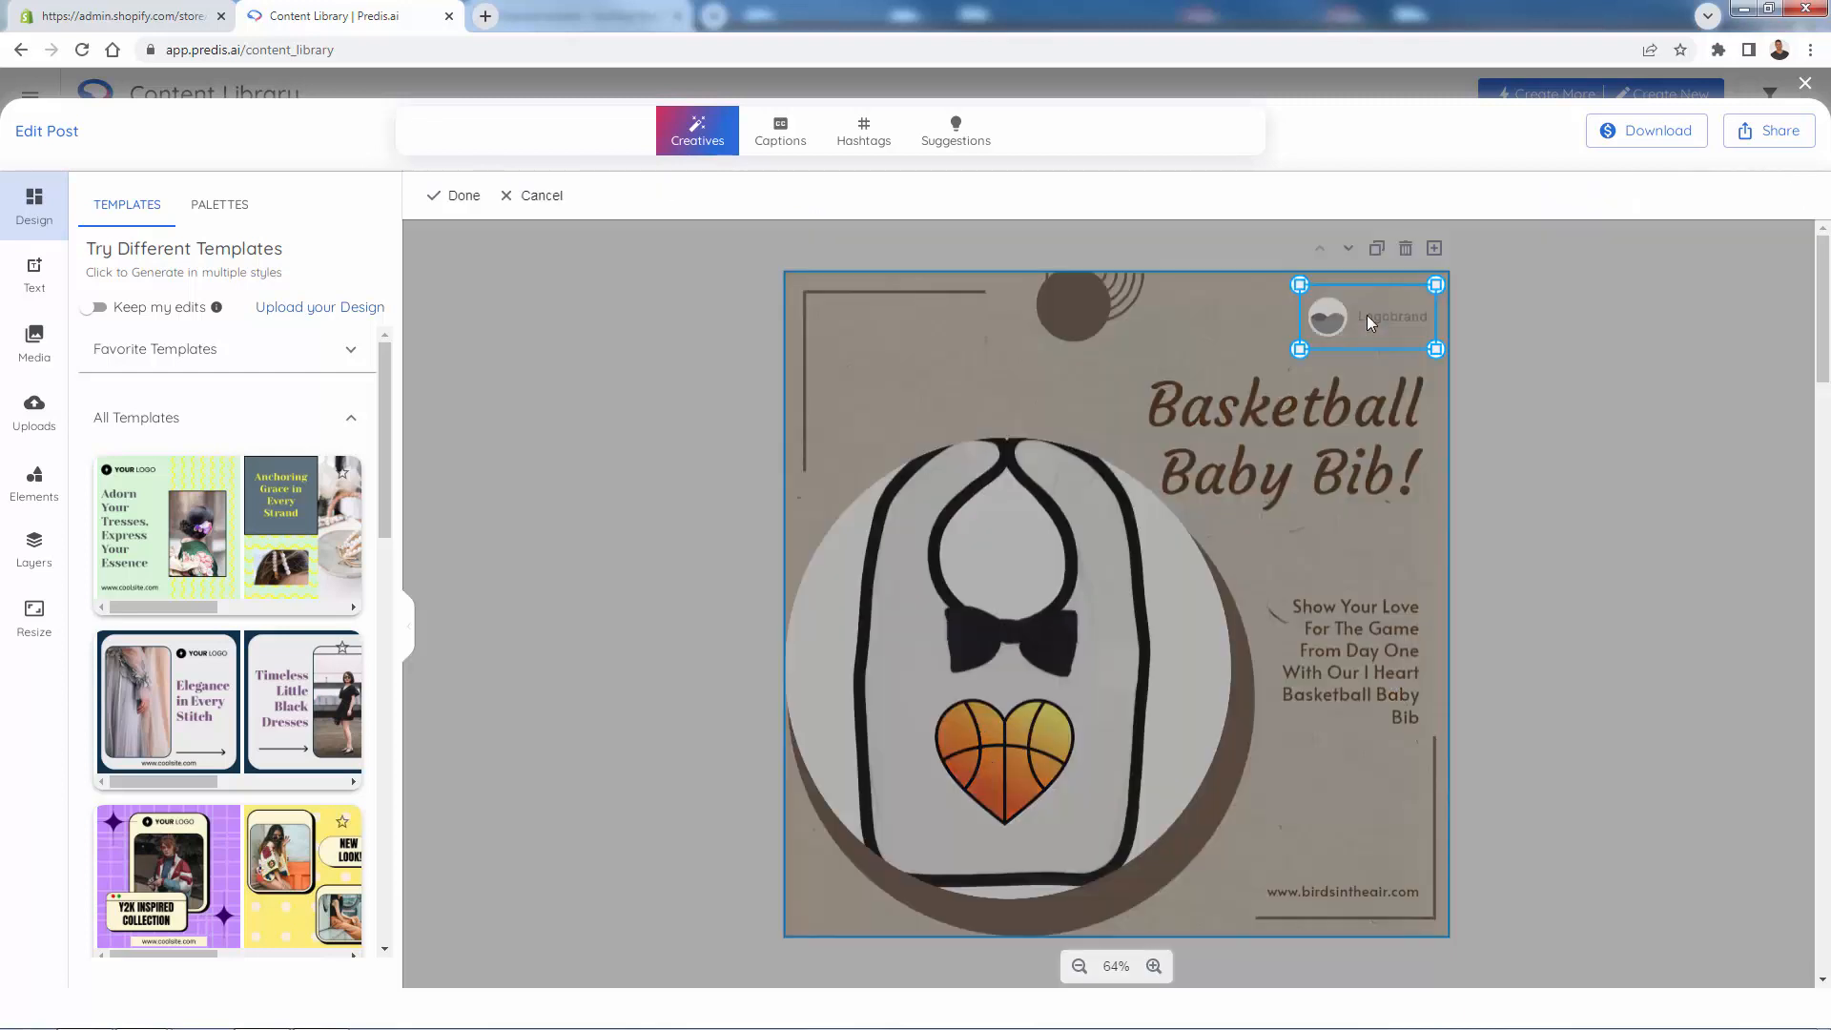
key(Delete)
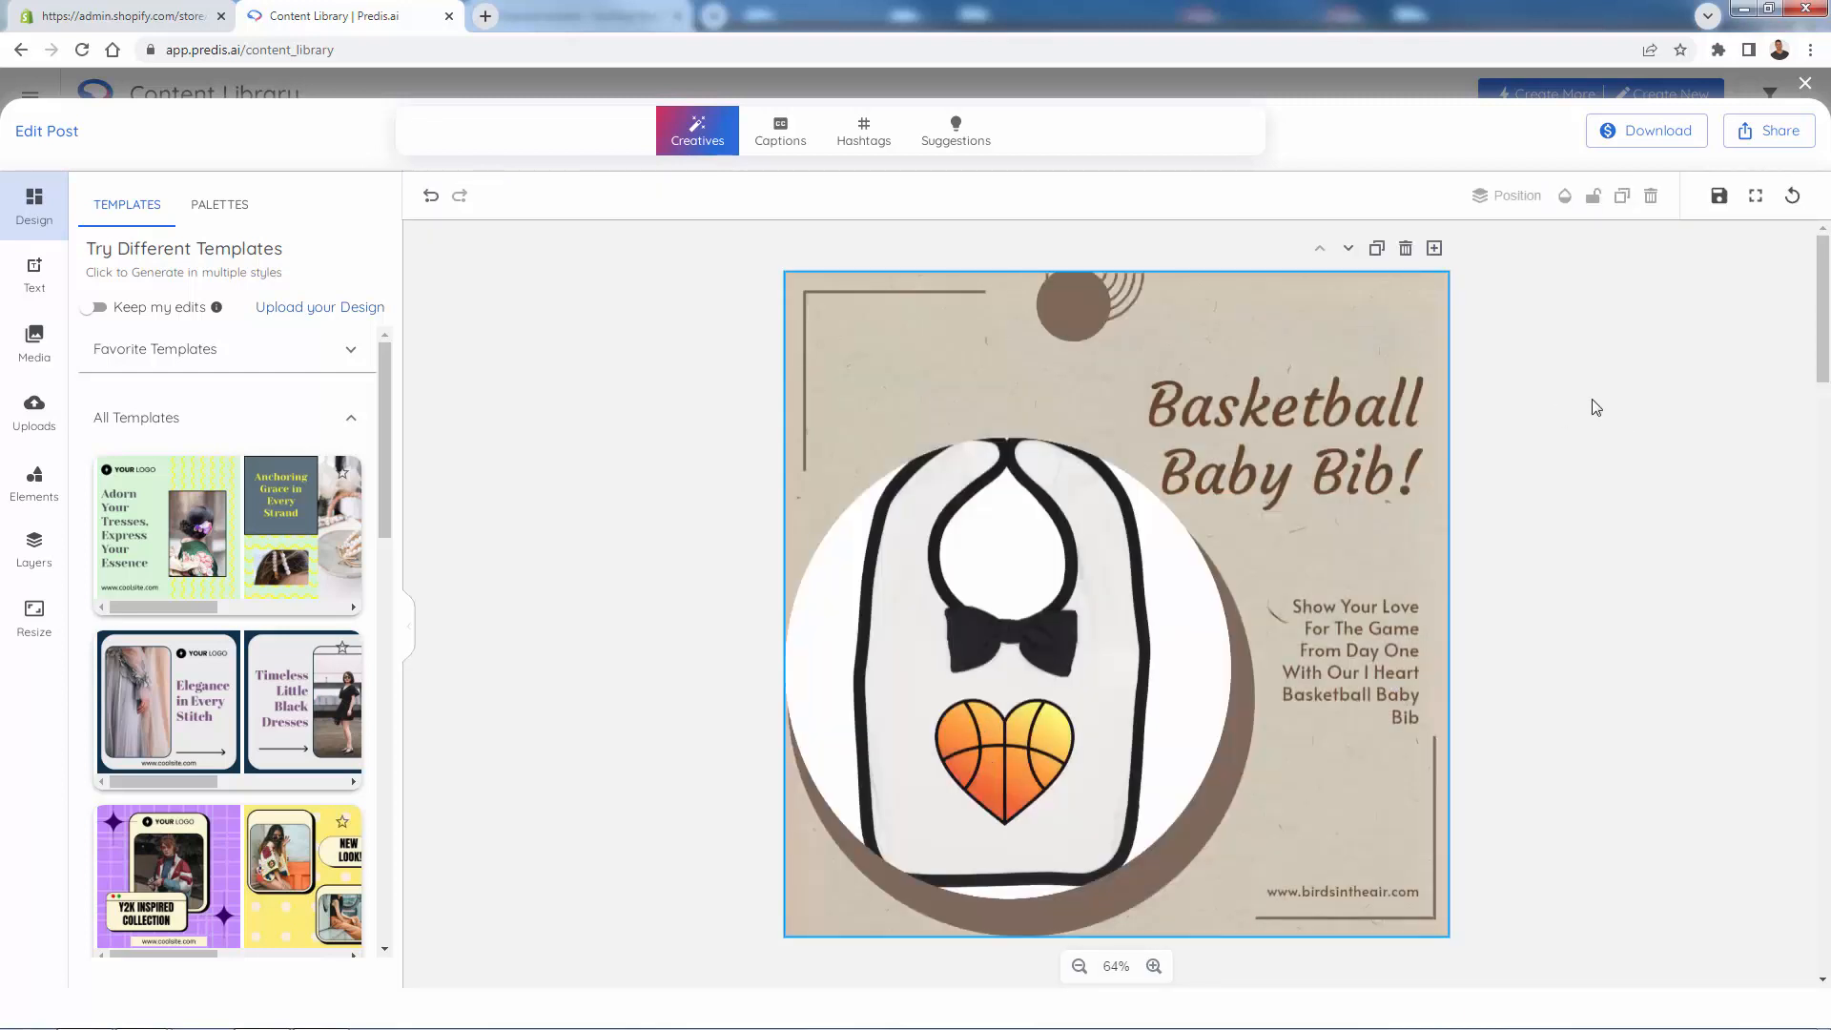
- Browse the editor's text presets, uploads, and AI-suggested, Unsplash and Pexels media for the slide
click(34, 272)
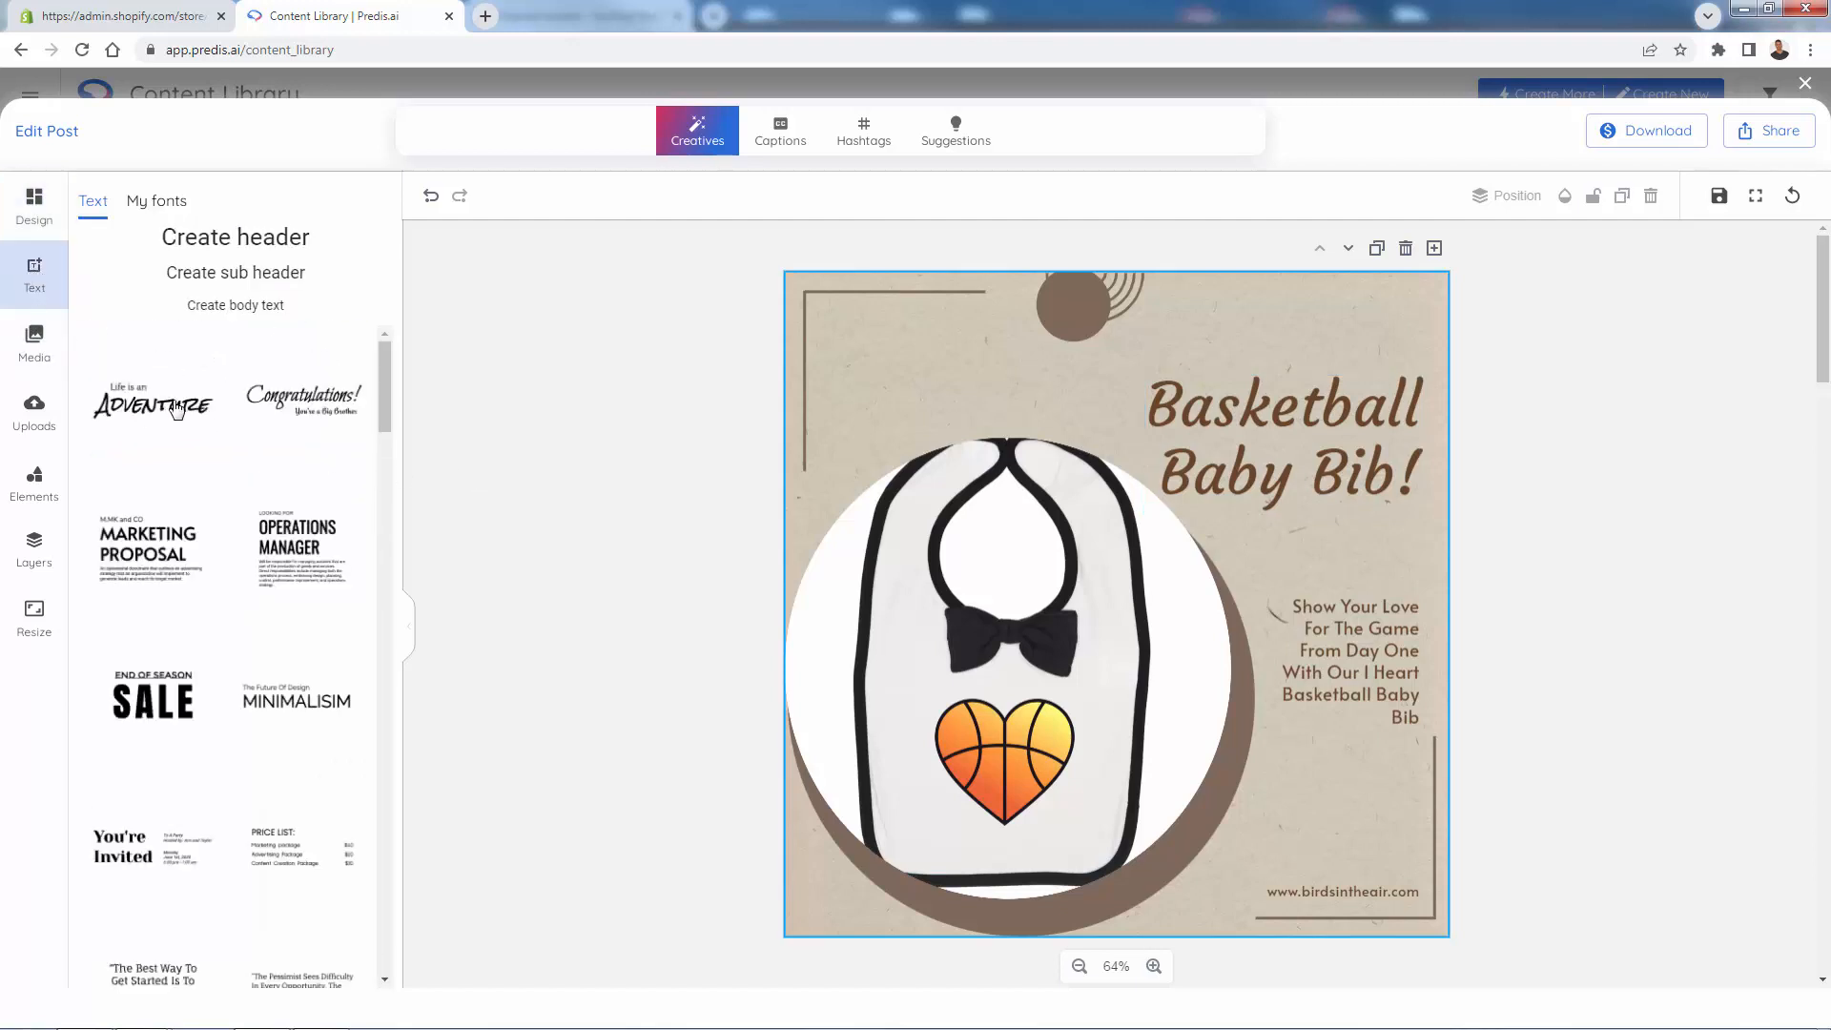
click(35, 343)
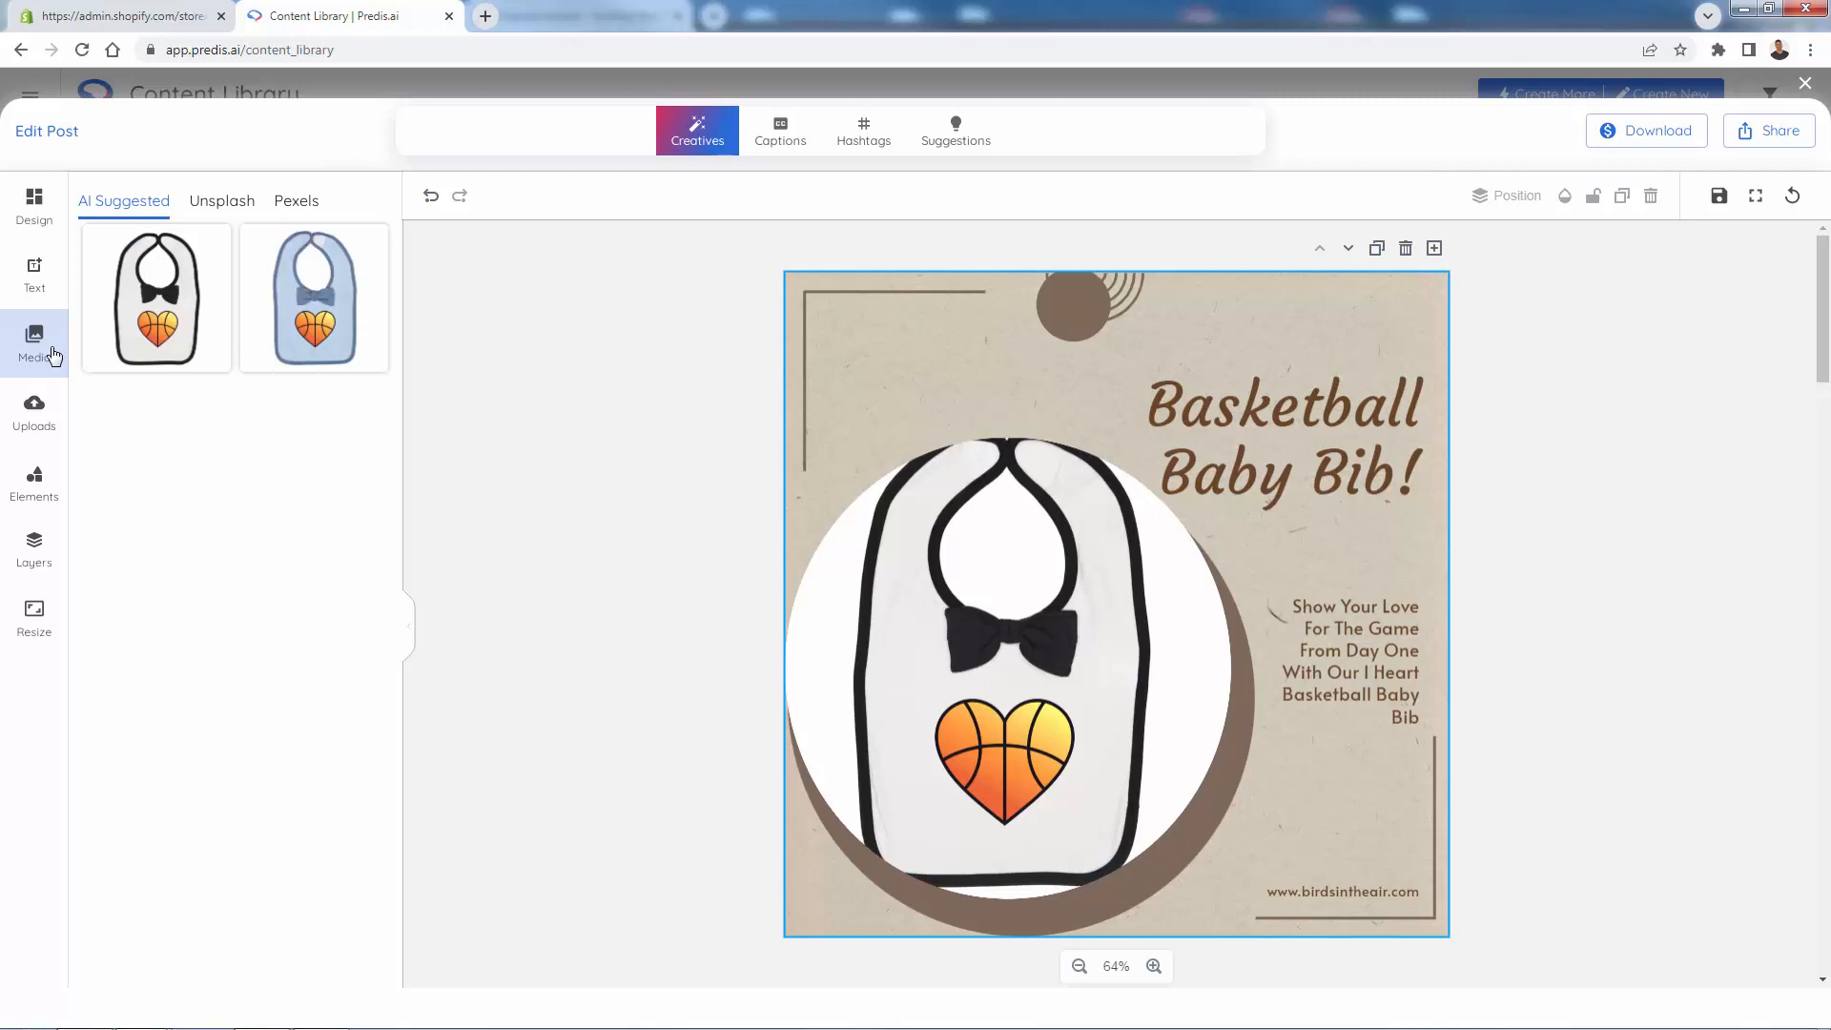
click(38, 411)
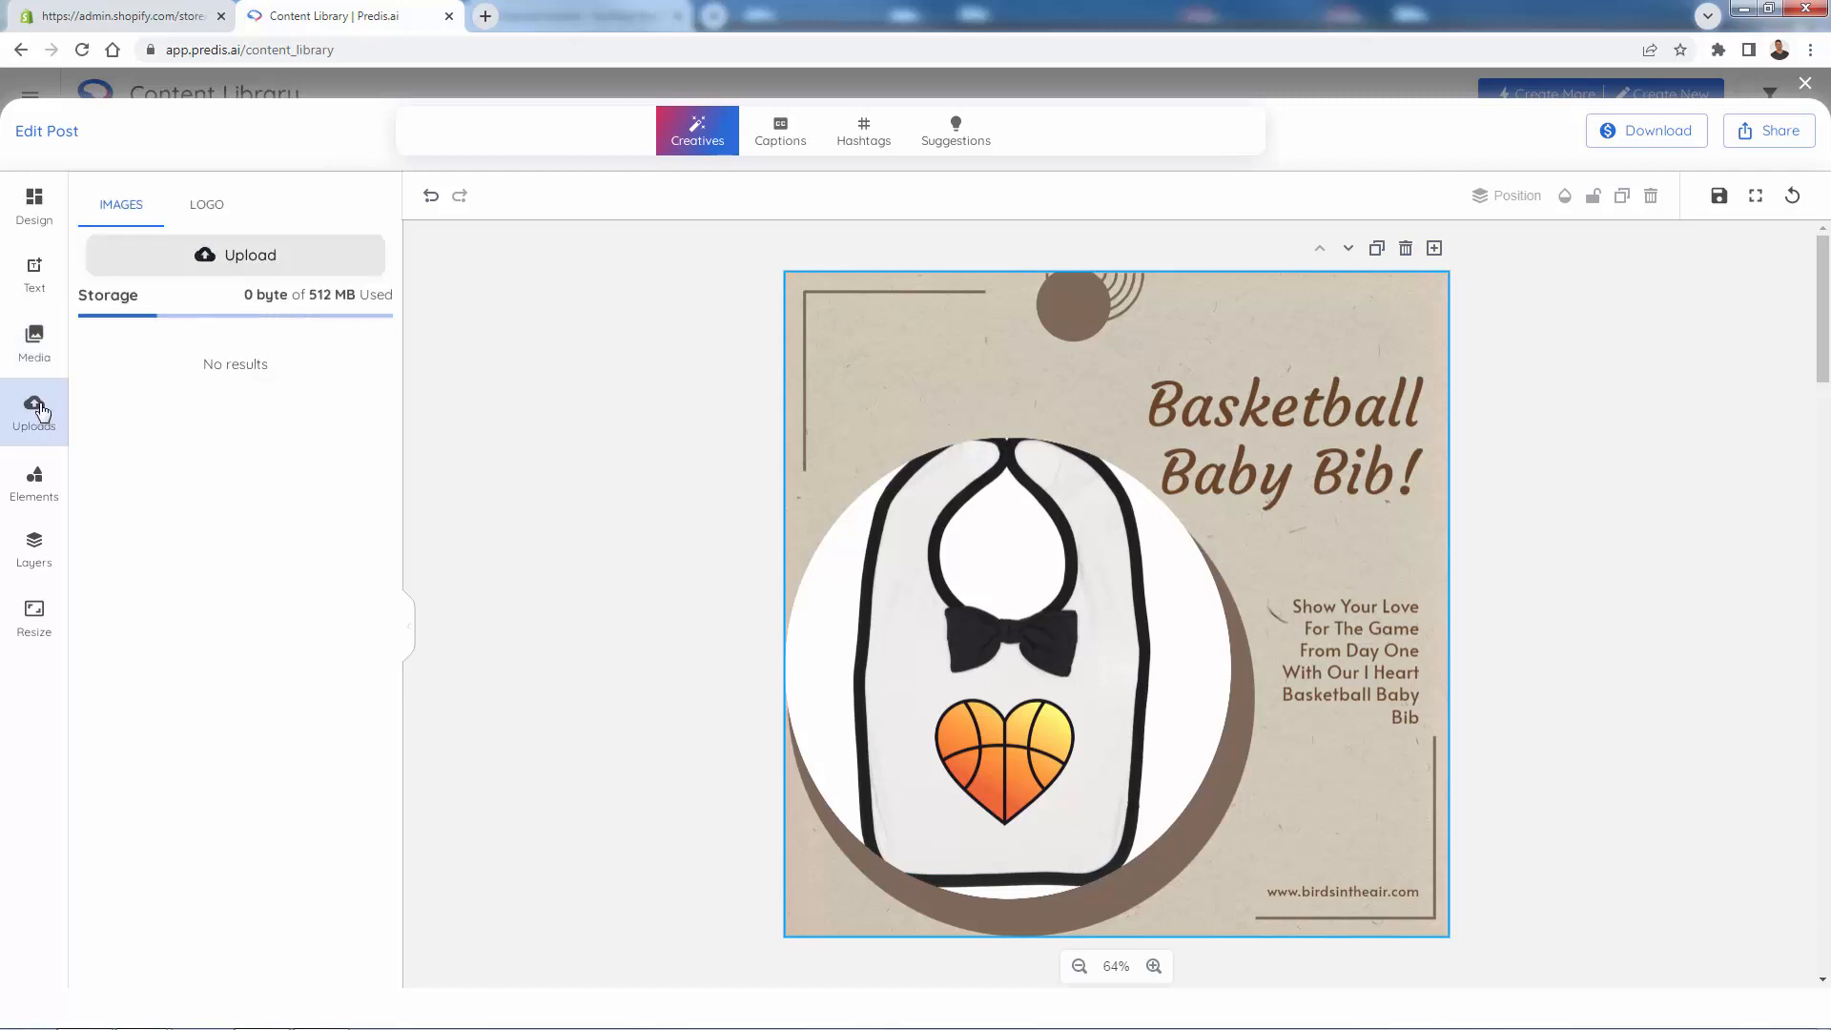
click(34, 343)
click(205, 208)
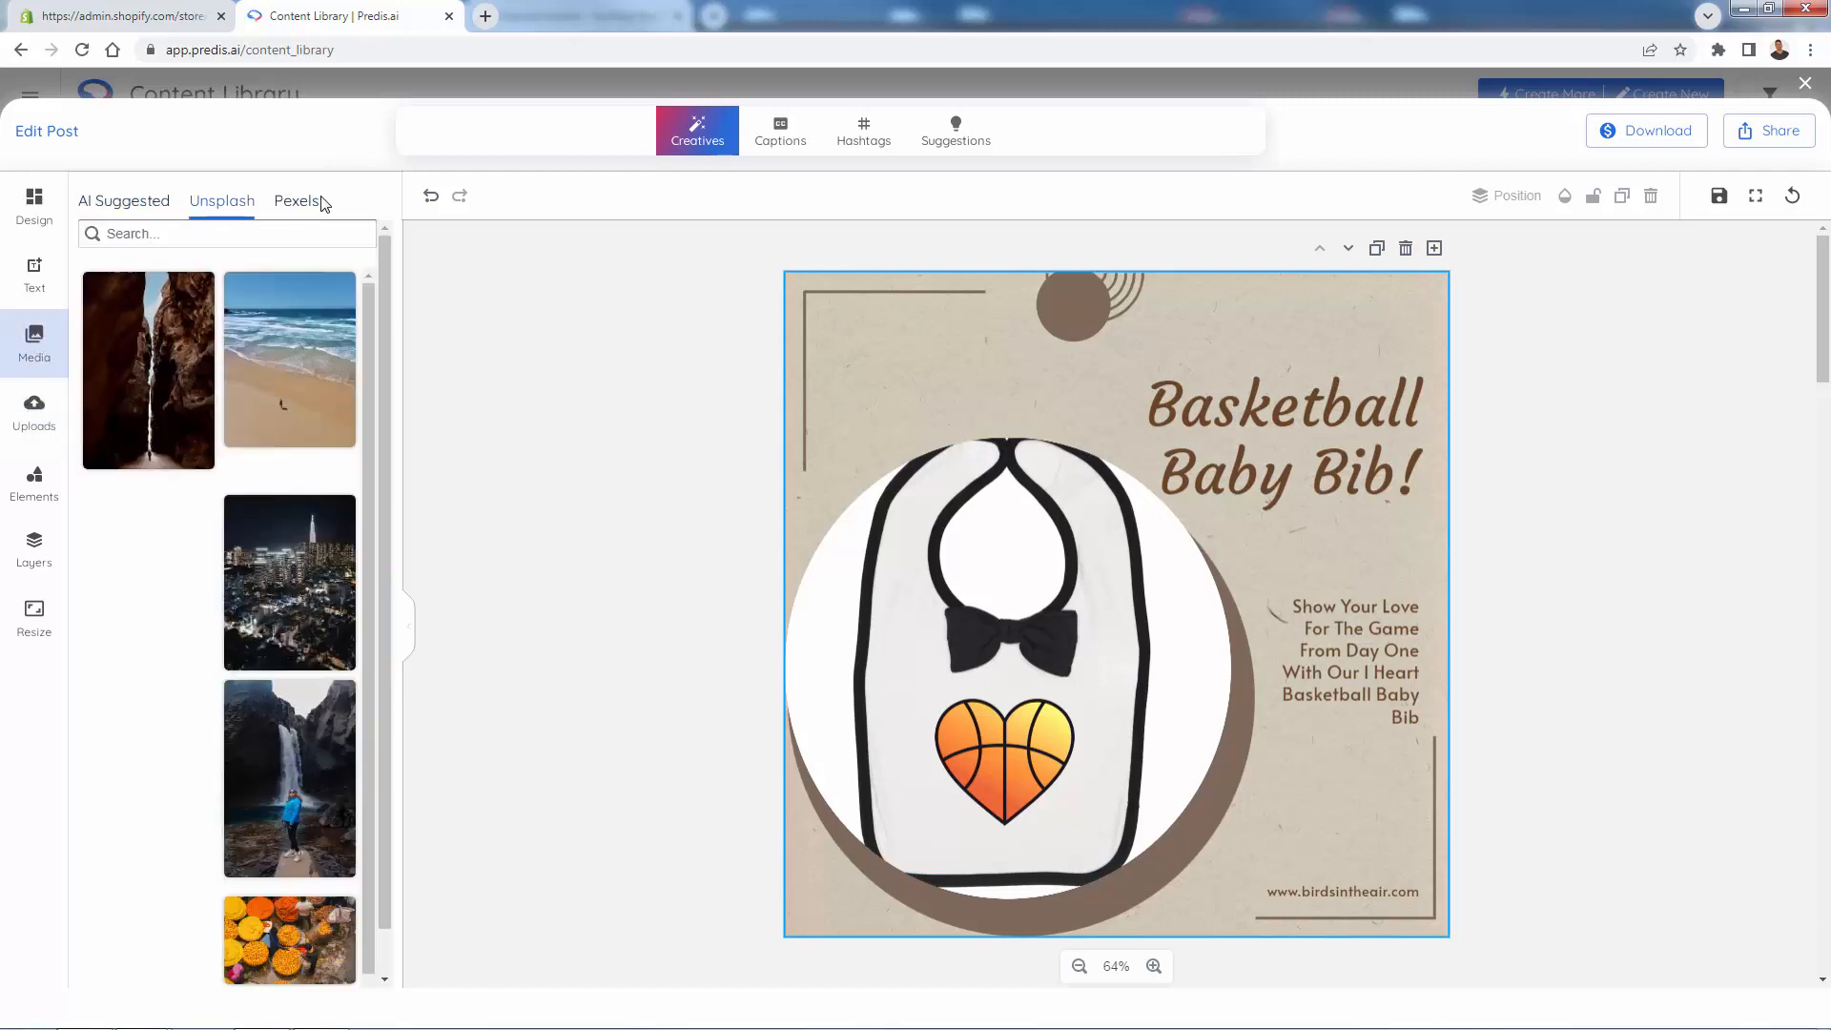
click(297, 202)
click(225, 212)
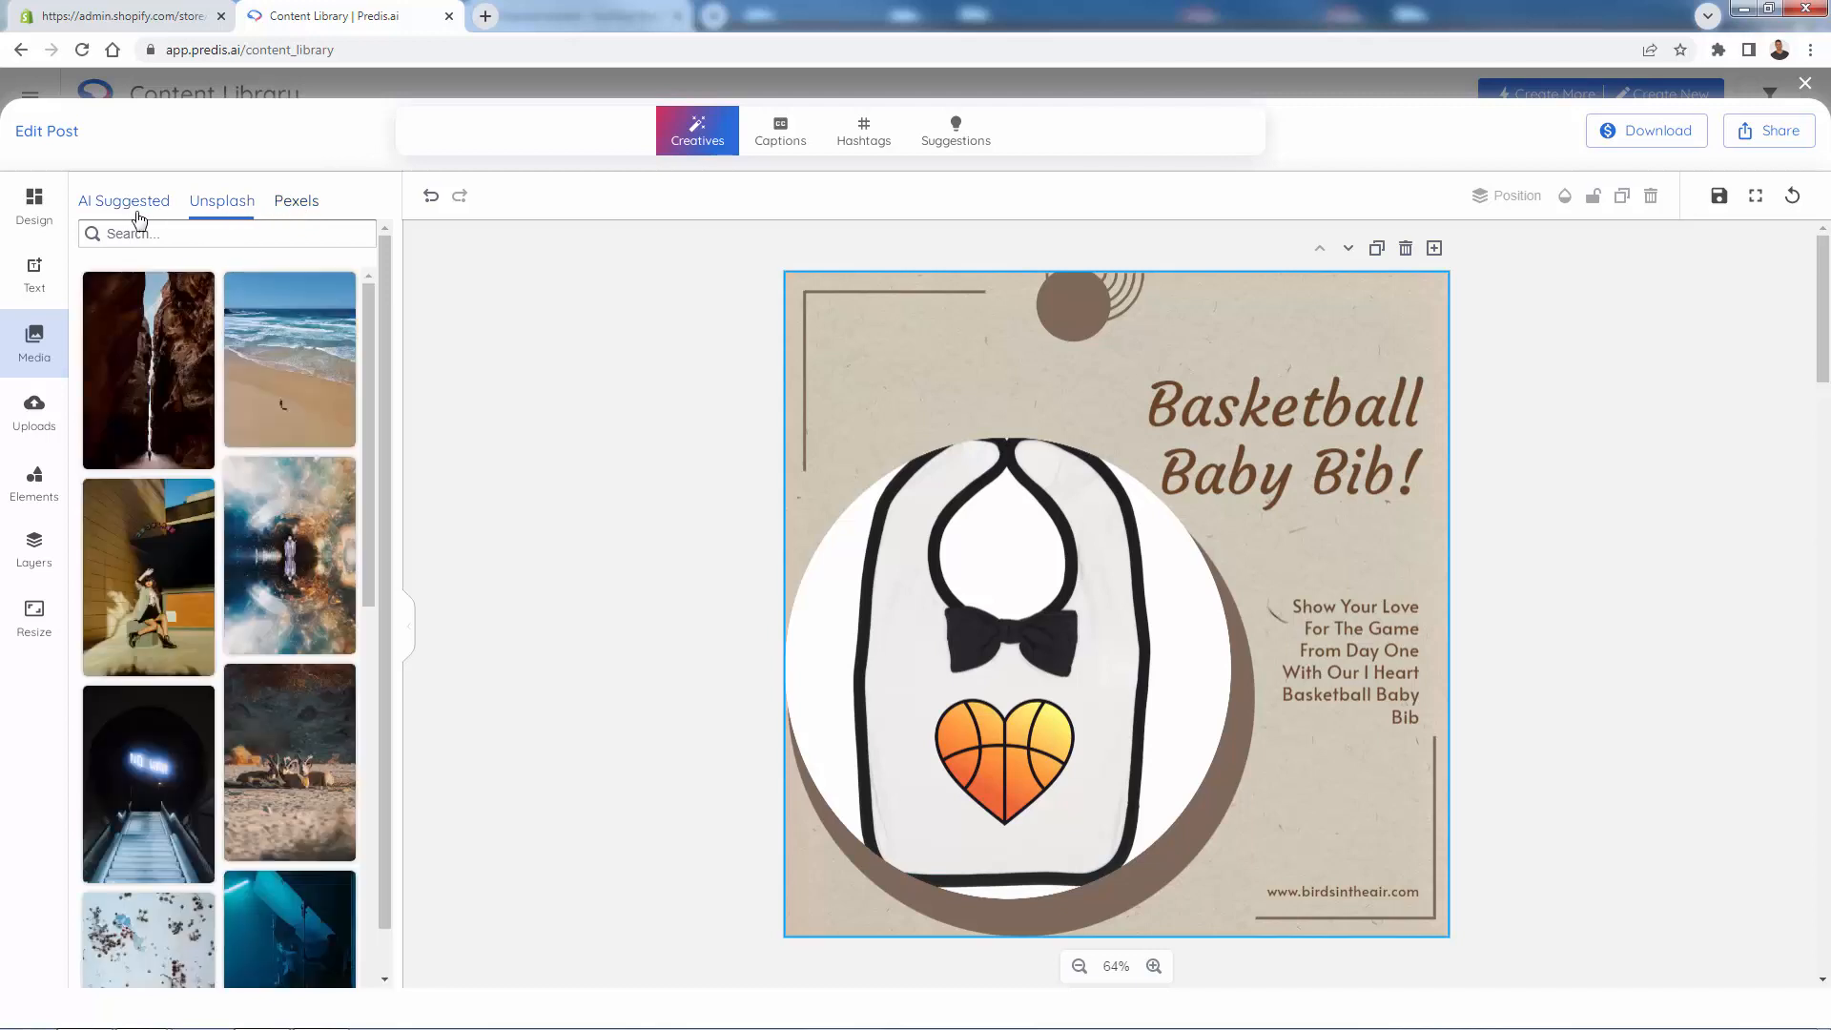
click(135, 205)
- Place the uploaded Birds In The Air logo above the Basketball Baby Bib heading, enlarged to about 309 x 109
click(52, 437)
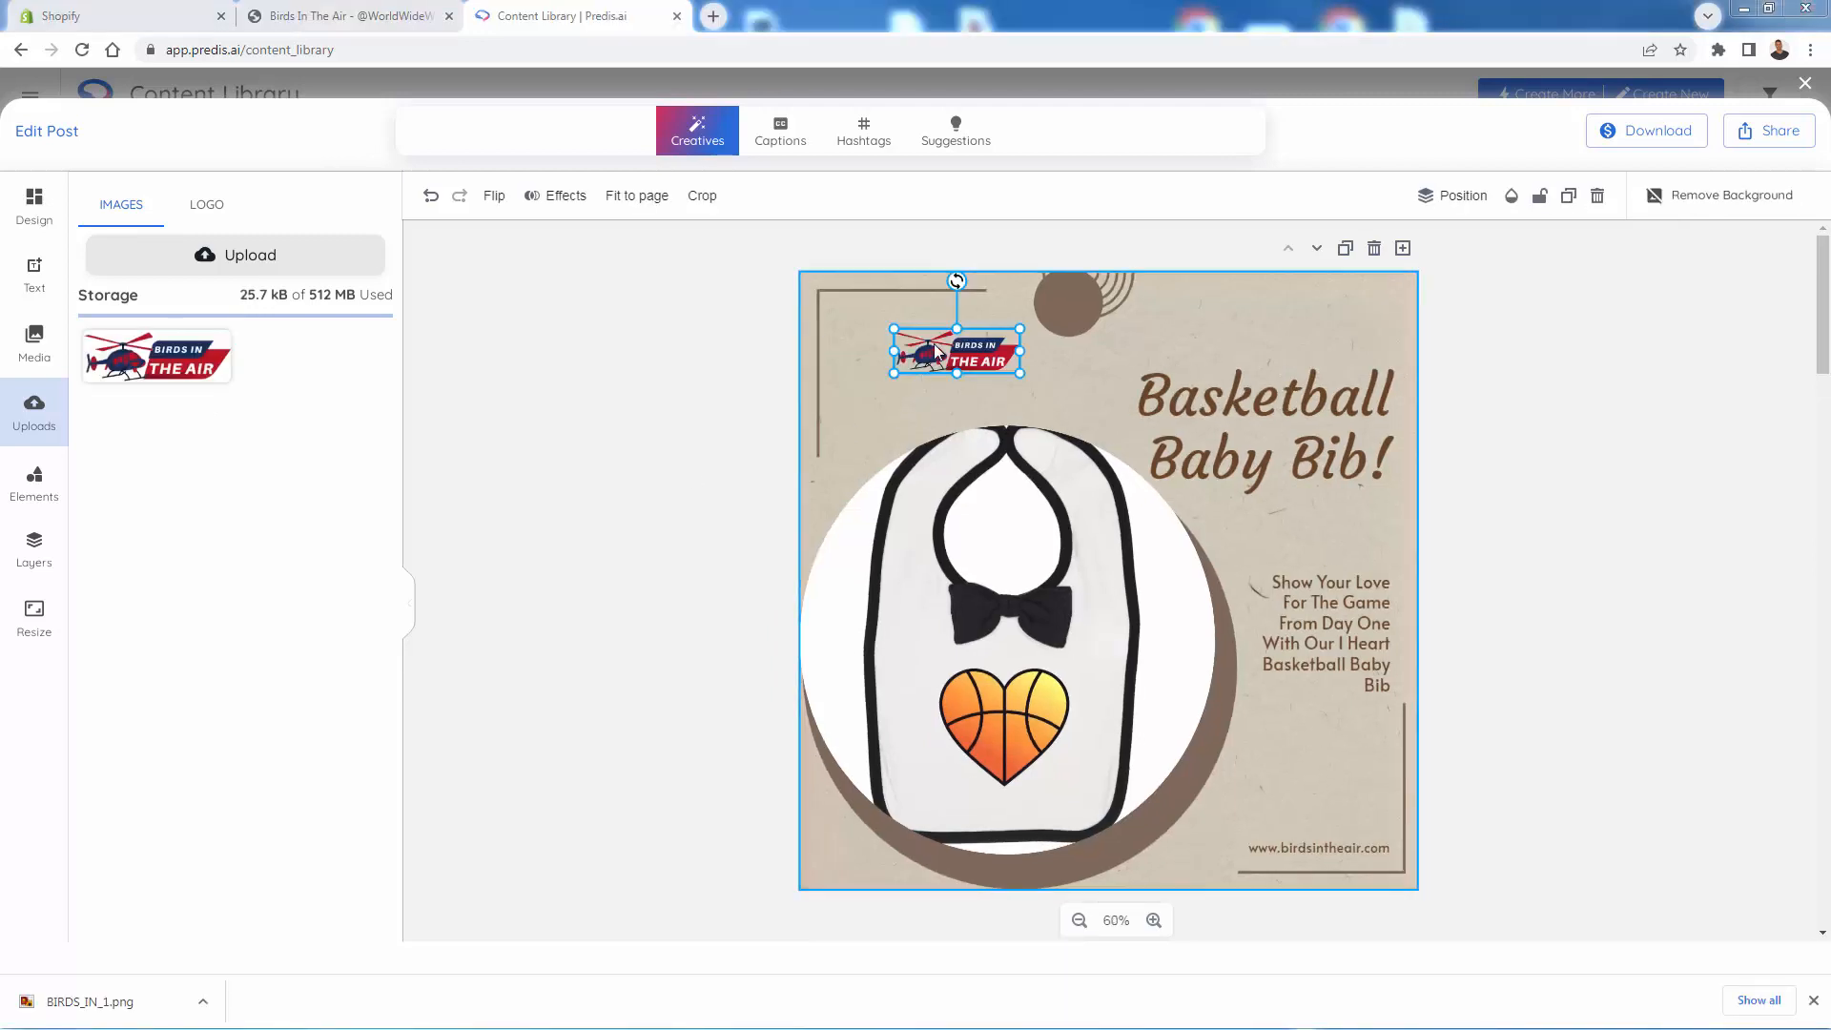
drag(944, 300, 1219, 358)
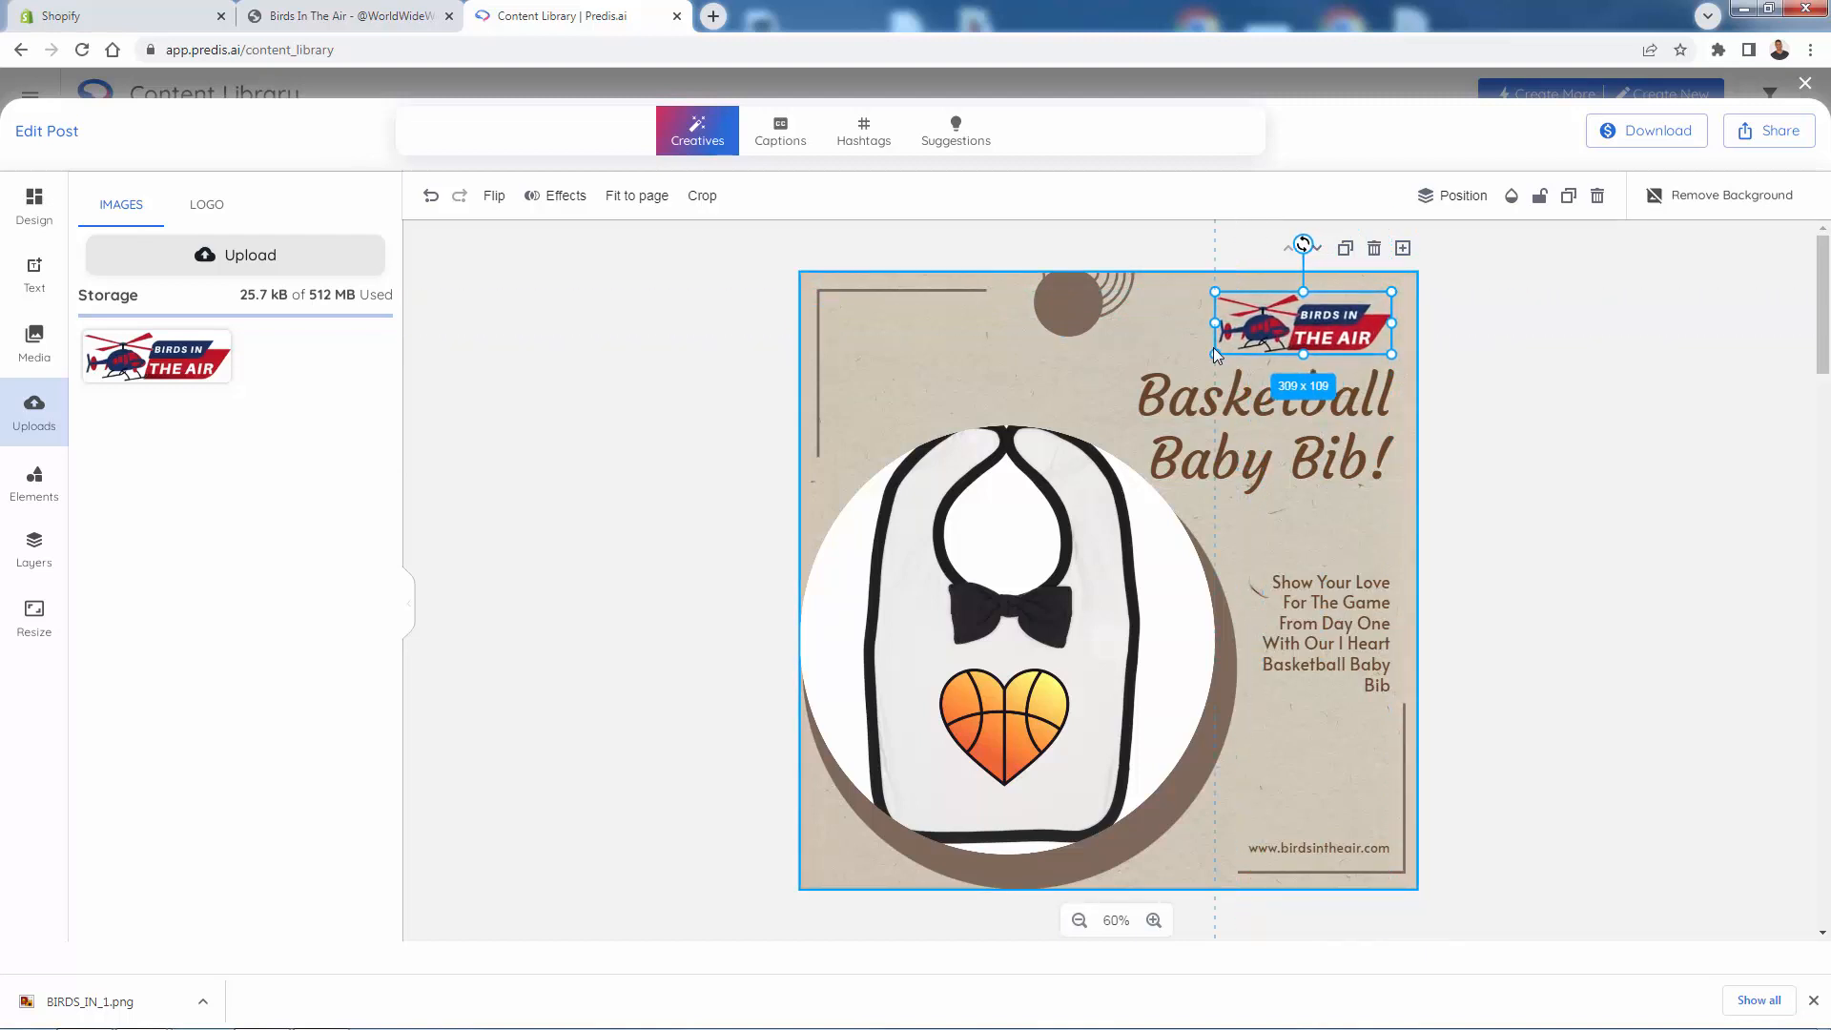
click(1497, 380)
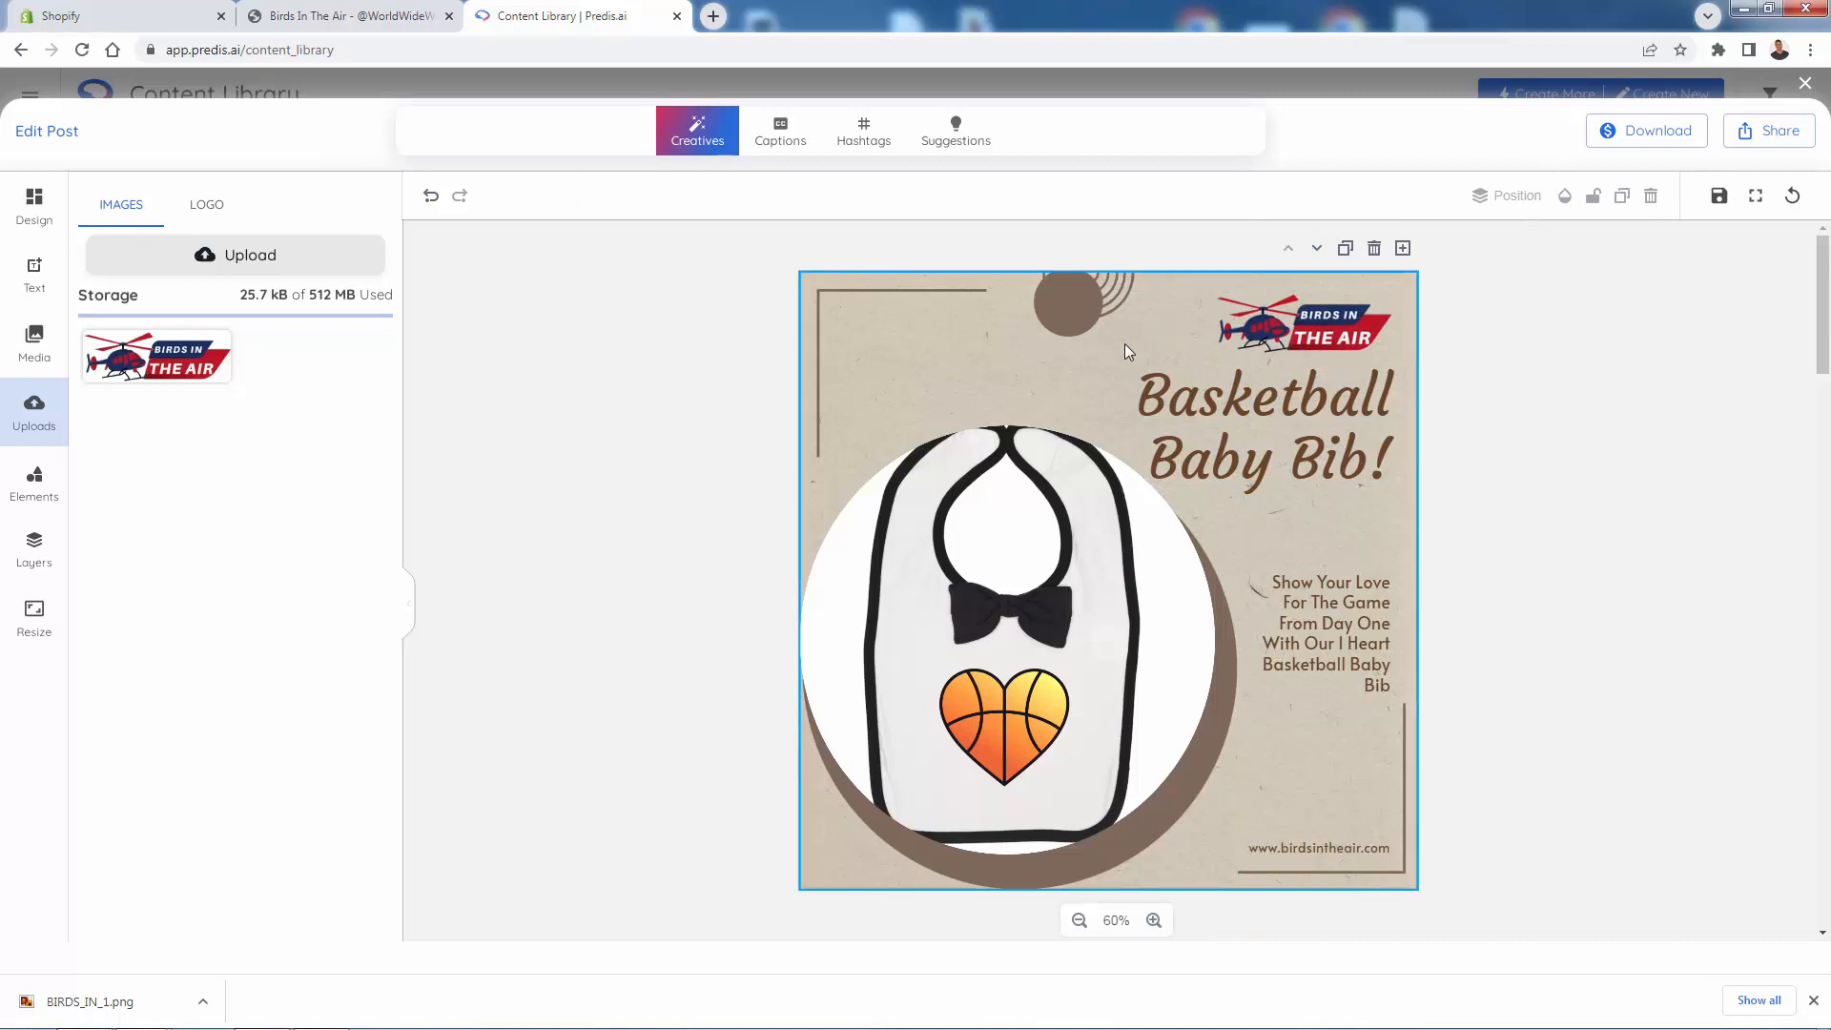
- Review the post's sharing preview and its list of publishing platforms, and return to the content library
click(1774, 132)
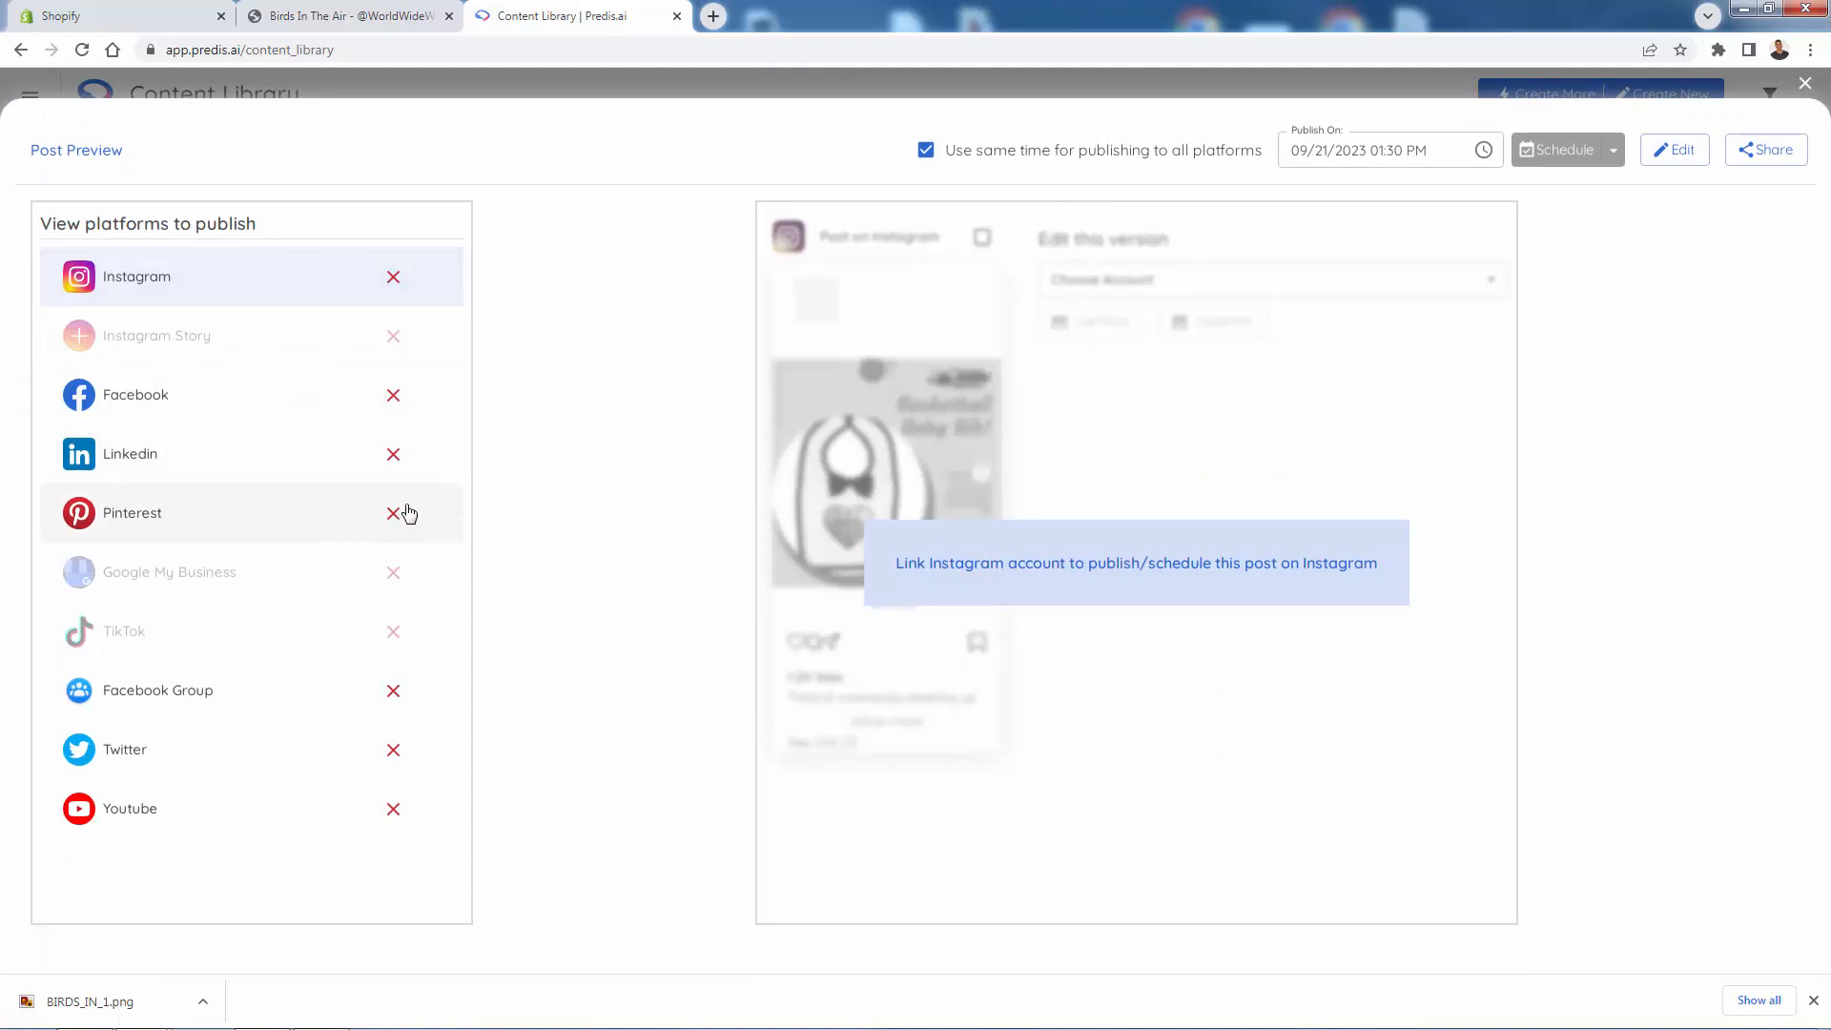
click(1813, 1000)
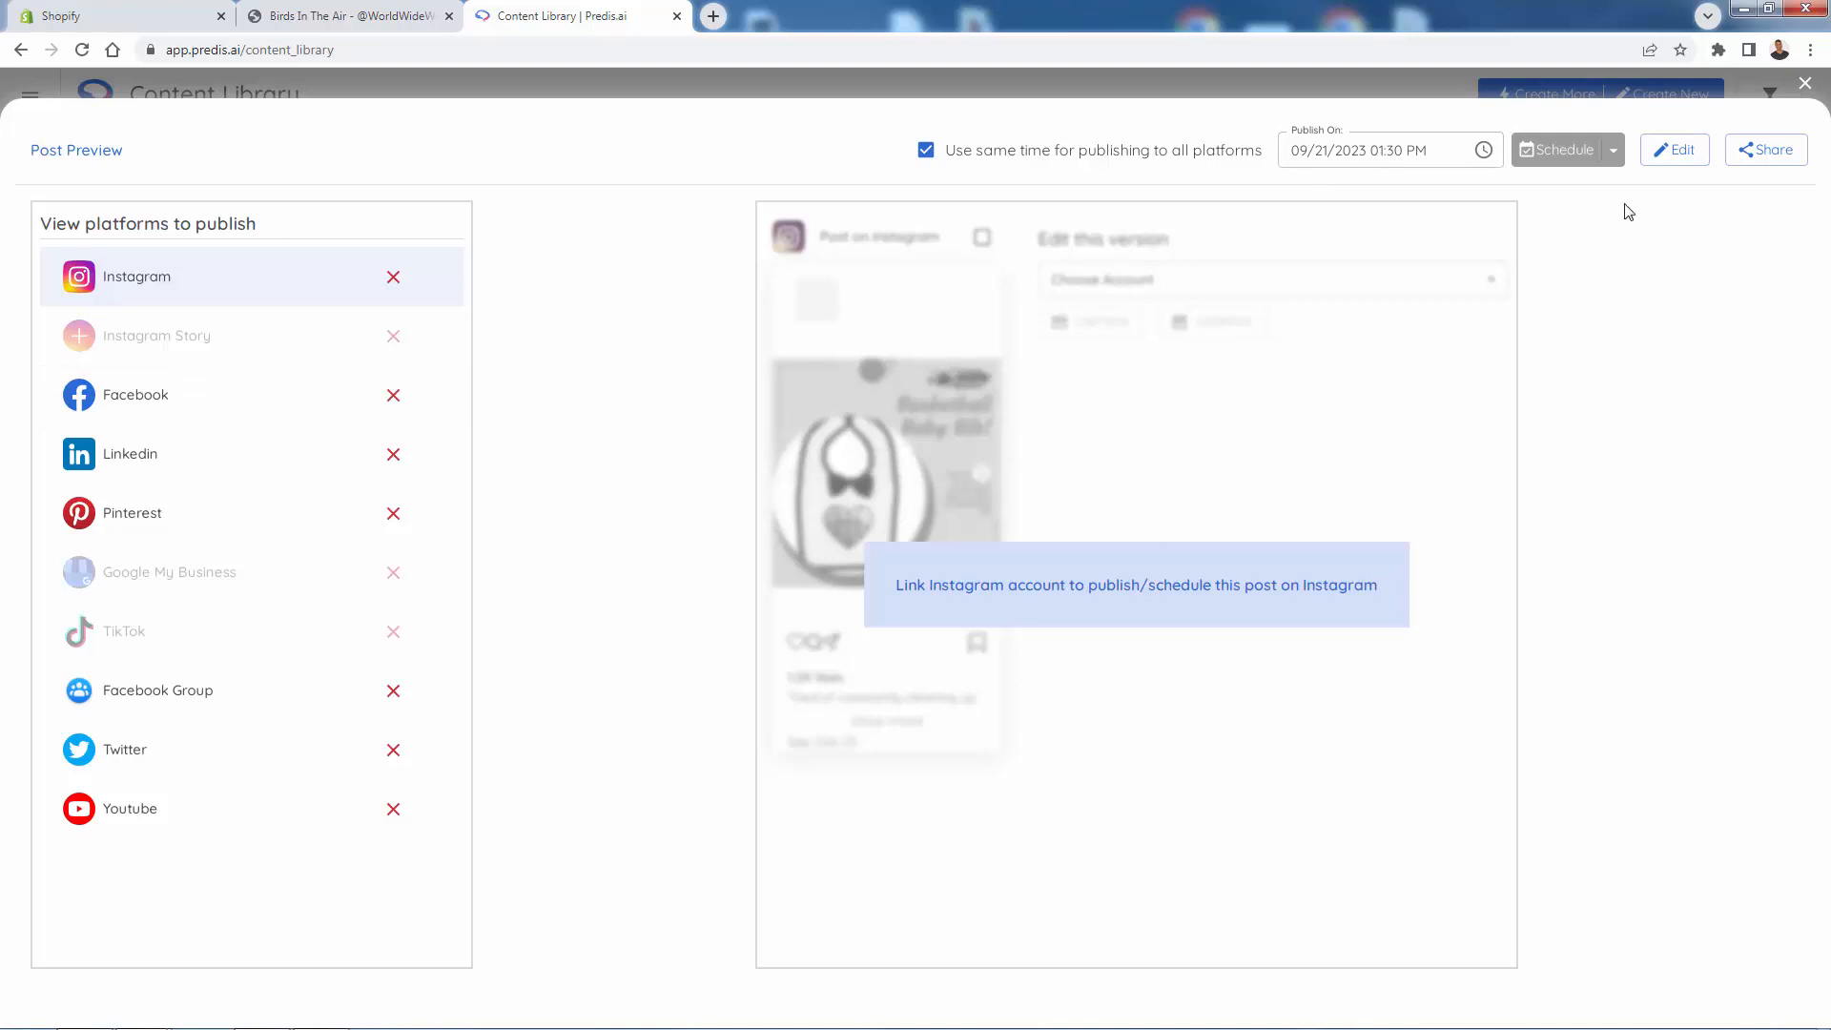
click(1804, 88)
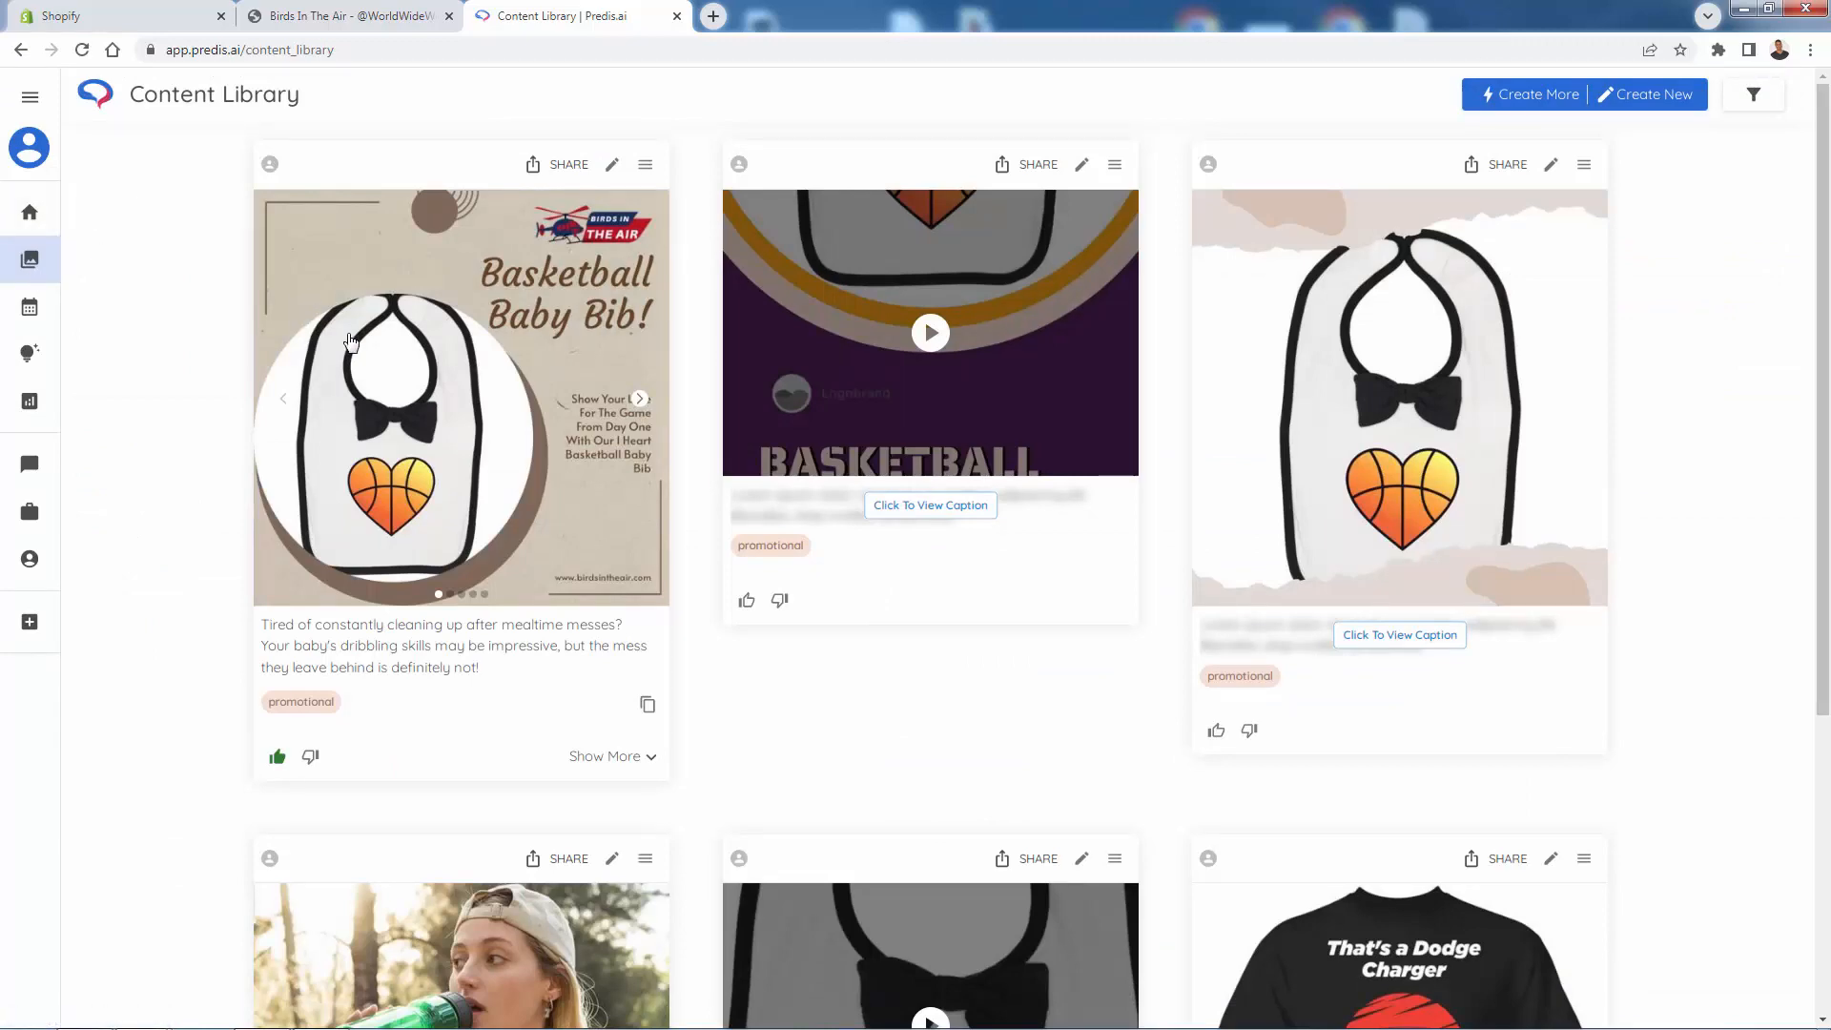
- Start a new E-comm Product Post and select the I Know Cars shirt as its product
scroll(584, 531, down, 5)
scroll(583, 530, up, 5)
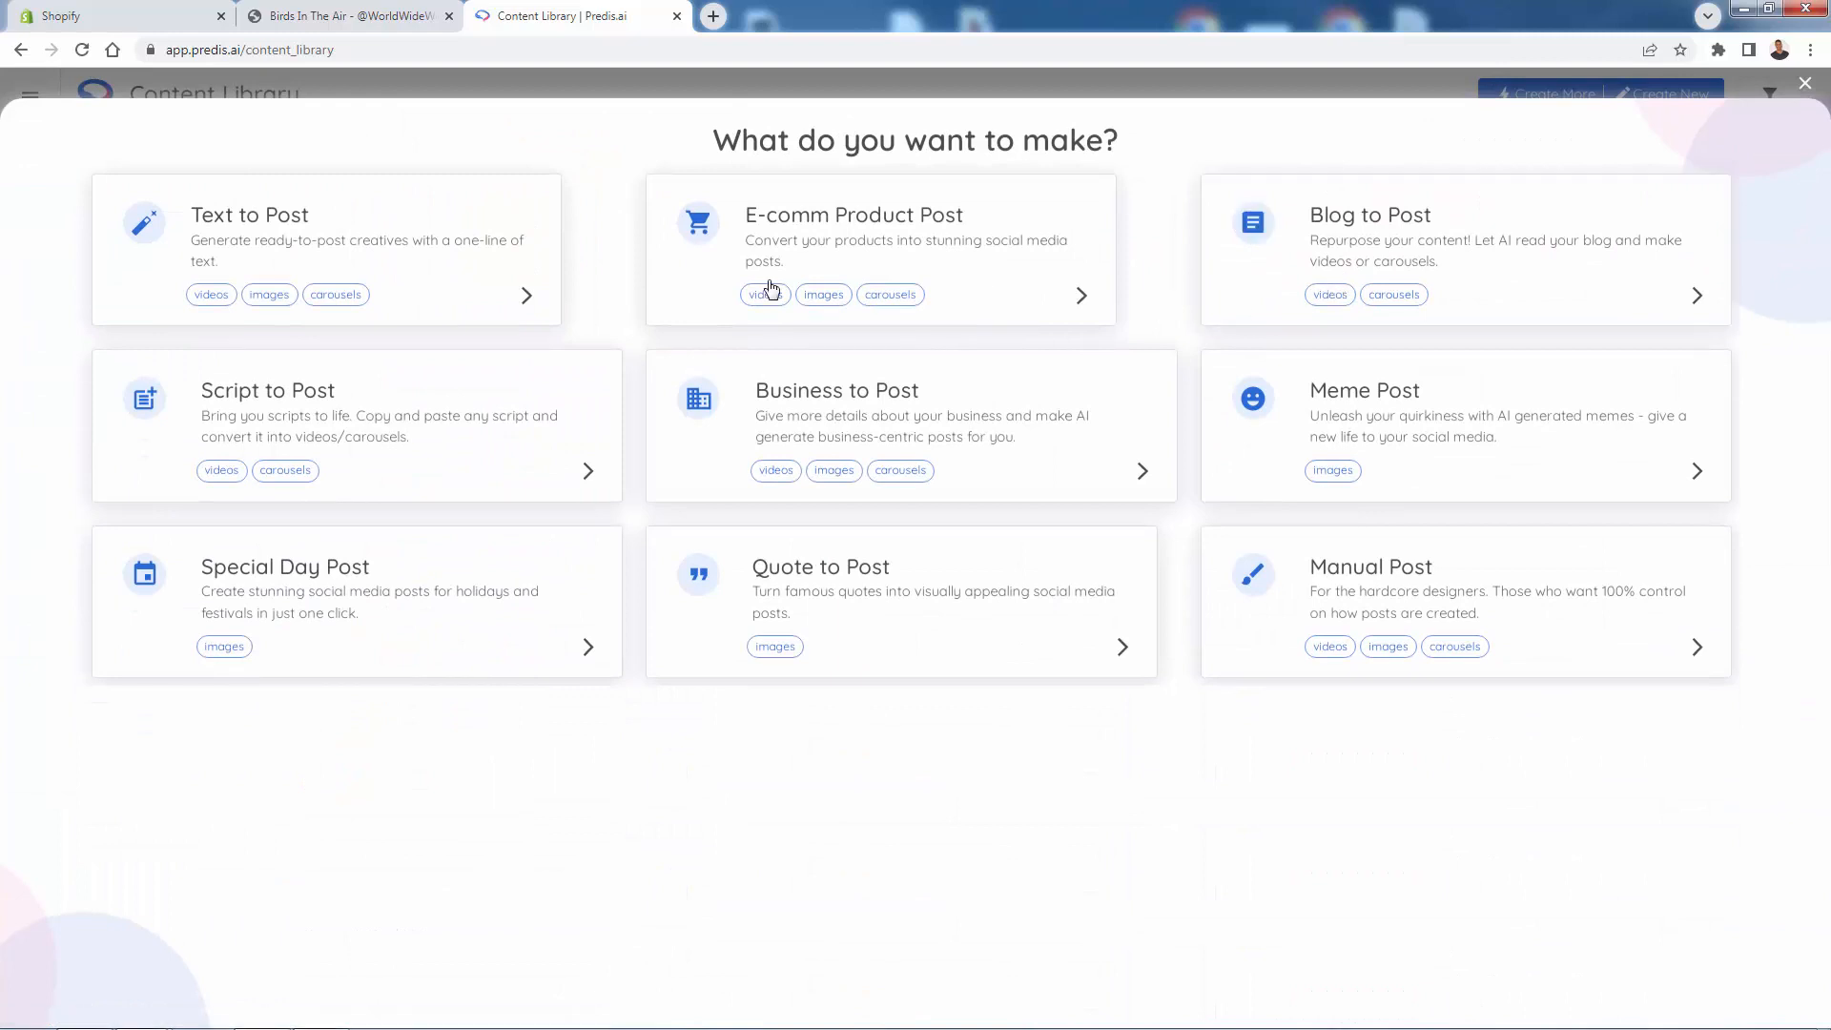
click(966, 274)
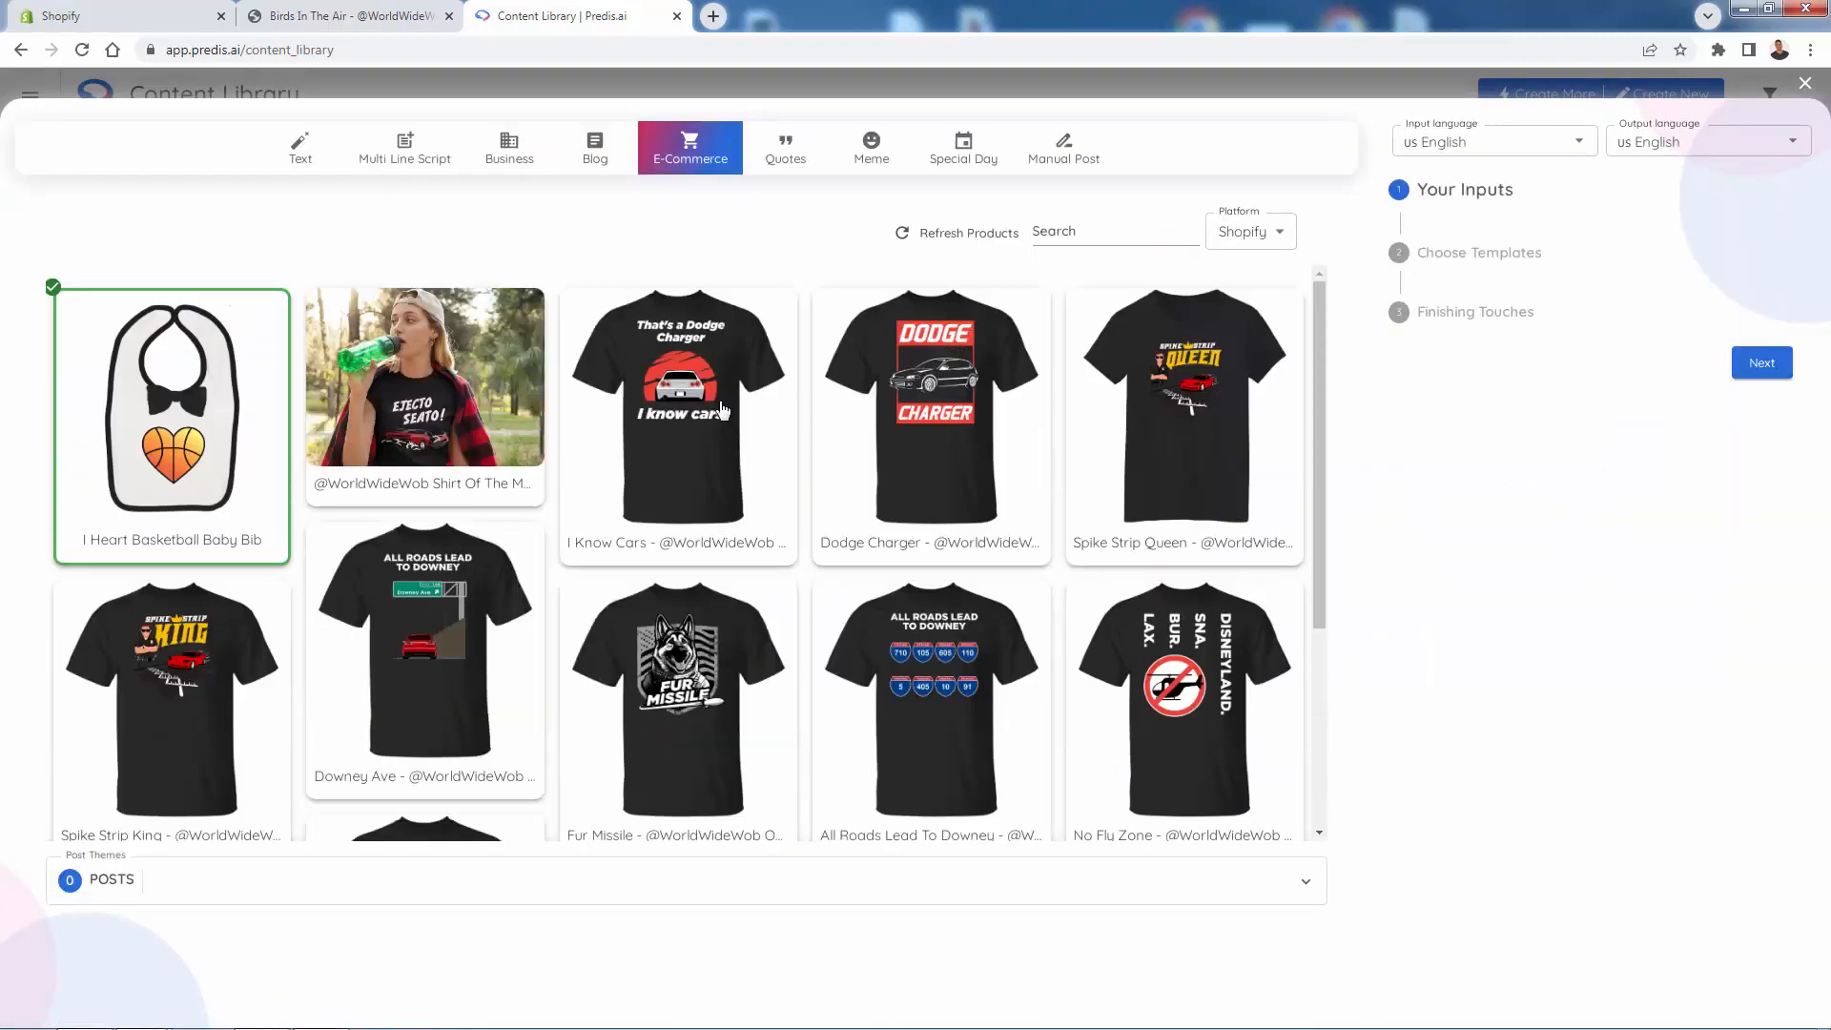
click(677, 405)
- Set the post themes to one Promotional and one Surprise Me post and continue to the template choice
click(213, 888)
click(267, 720)
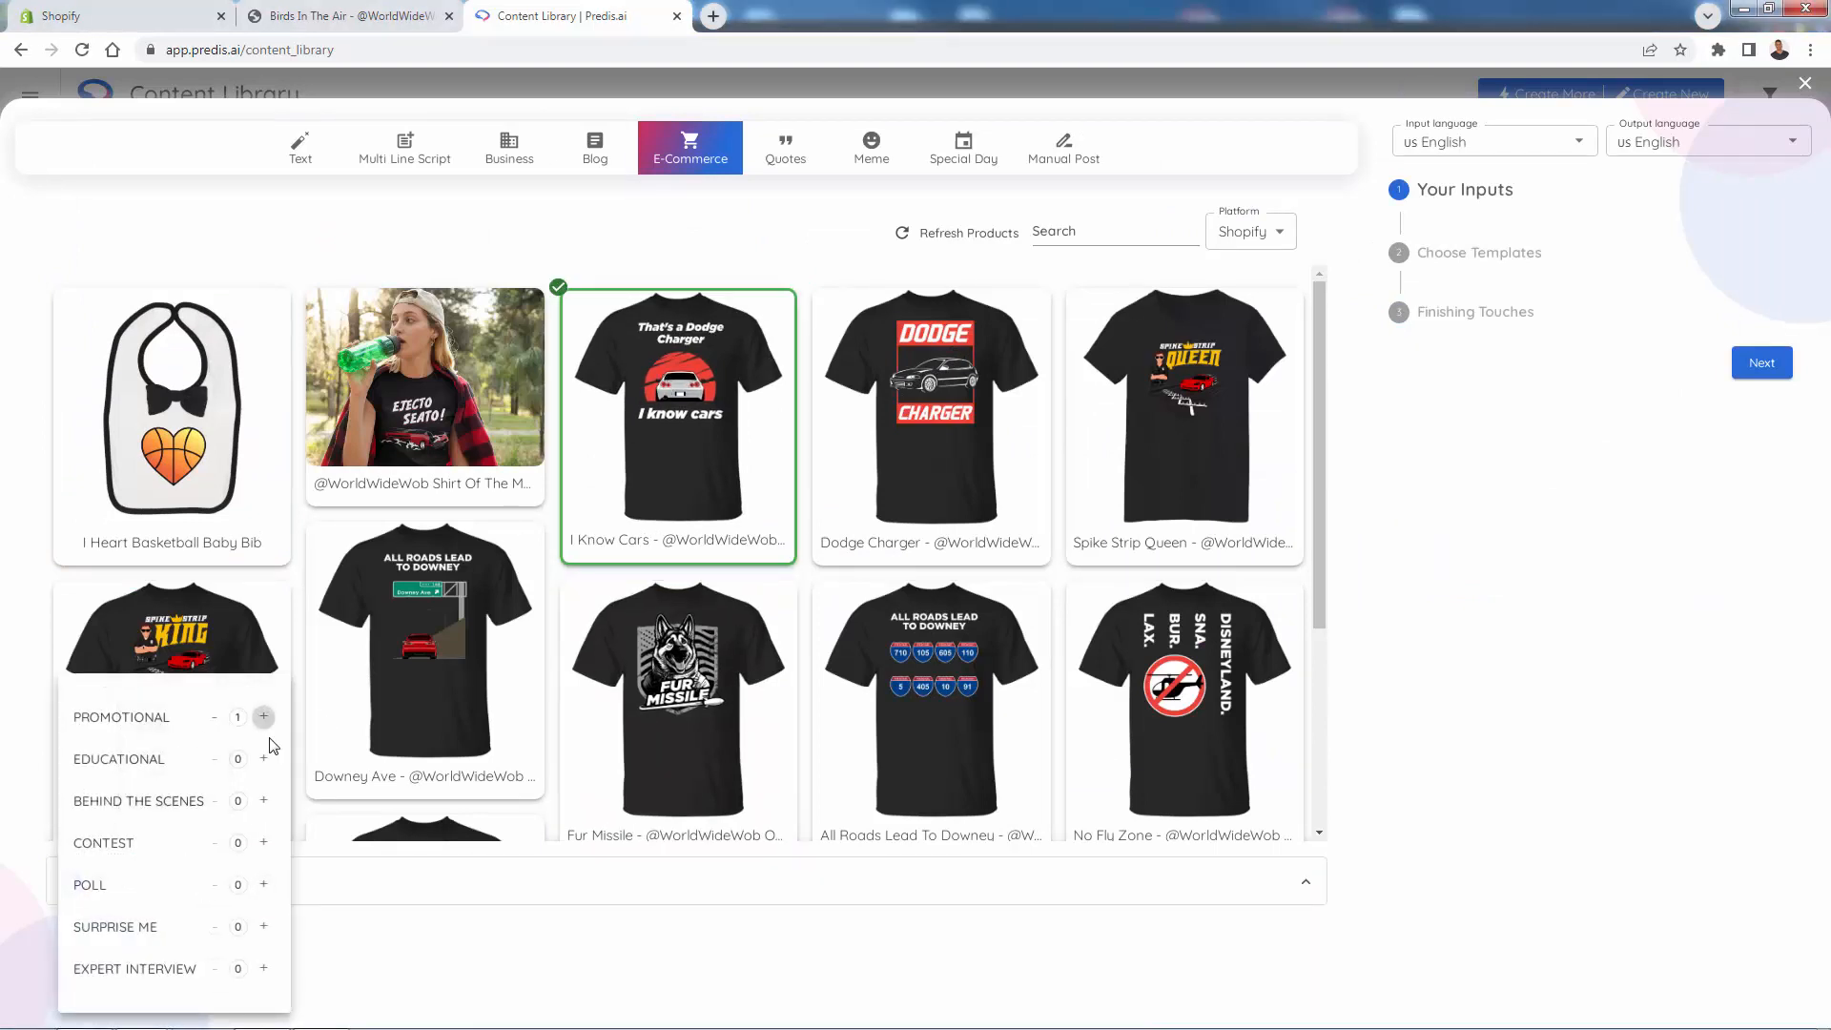
click(264, 927)
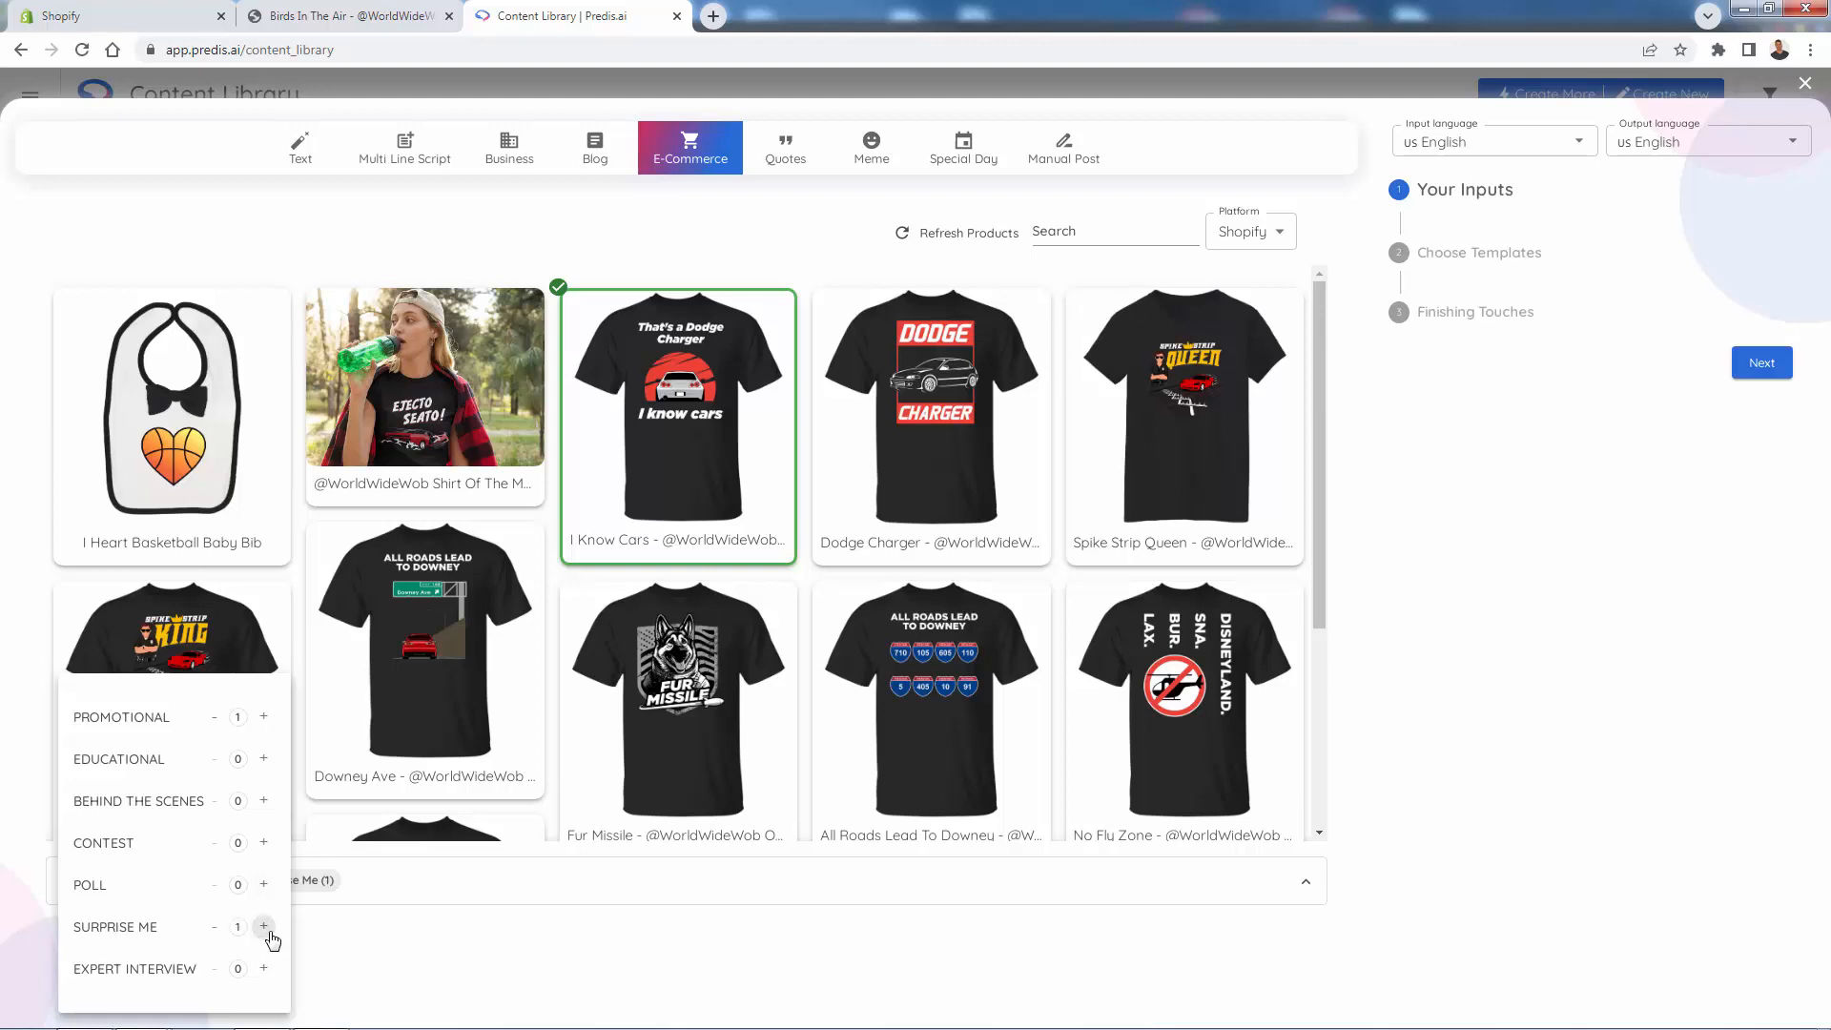
click(1125, 964)
click(1776, 364)
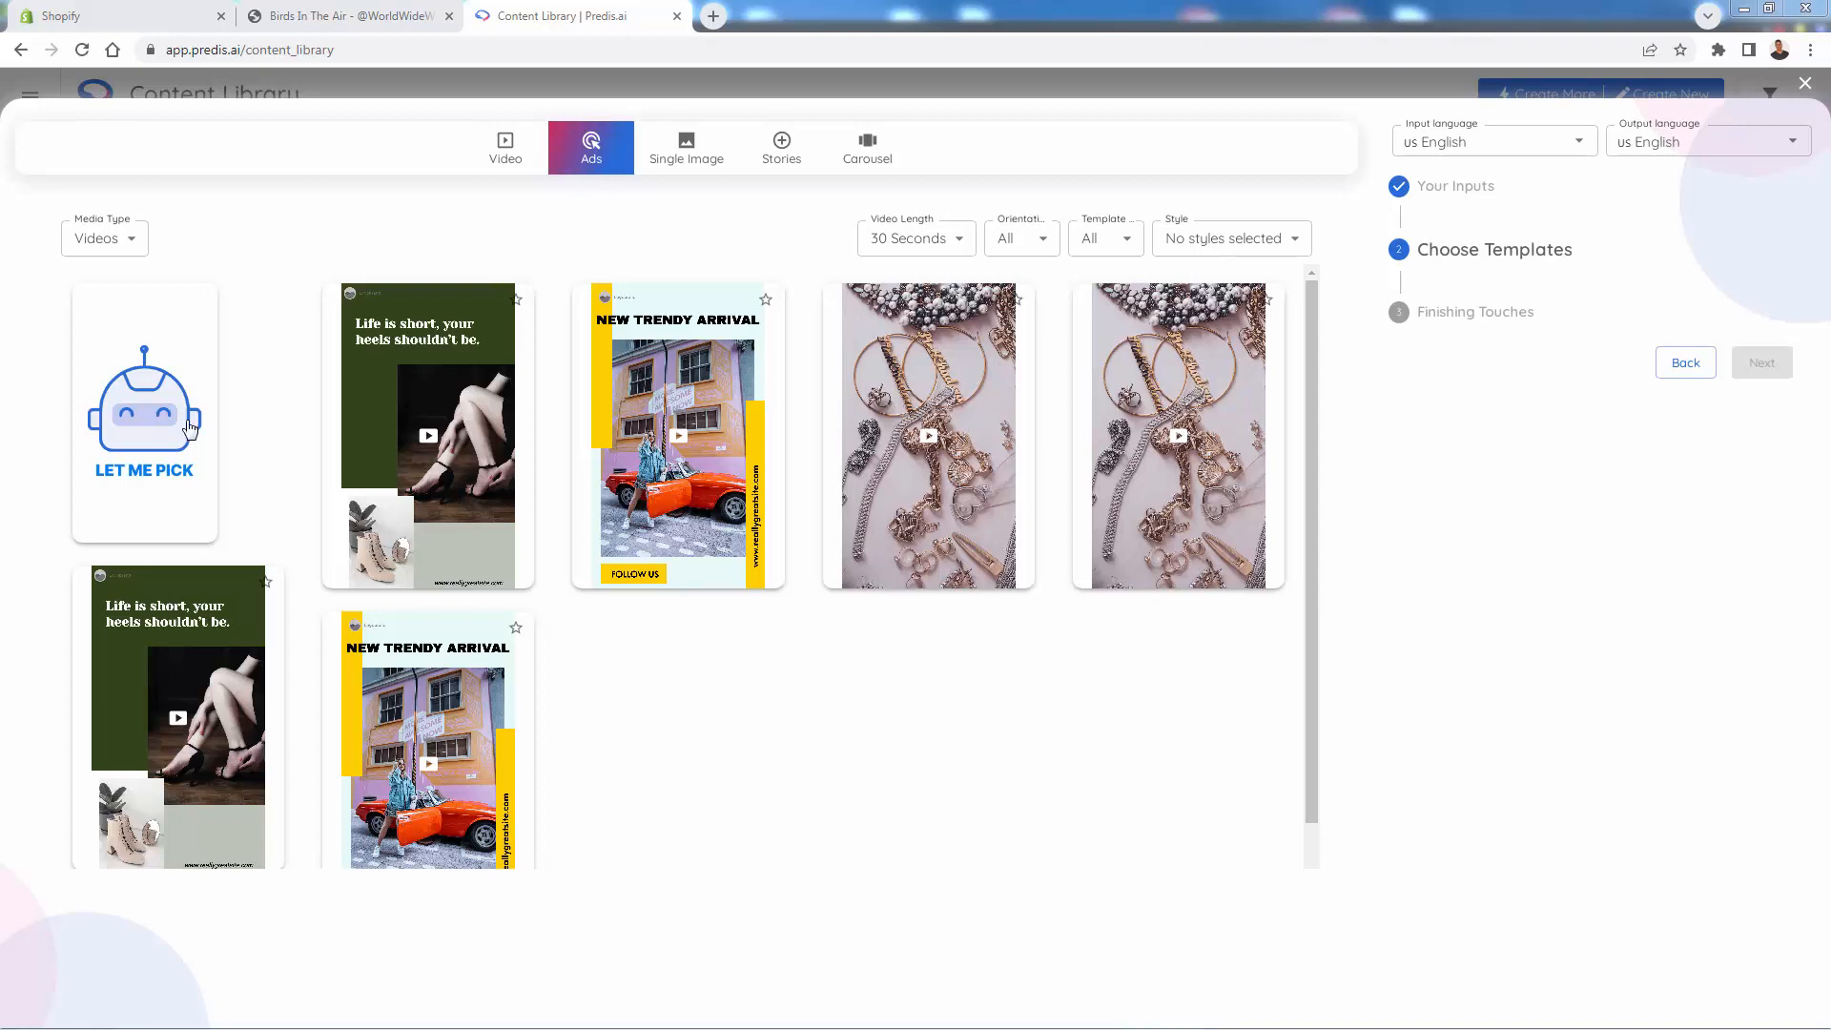
- Select the "Life is short" and "New Trendy Arrival" video ad templates and continue to the finishing touches
click(429, 344)
click(638, 351)
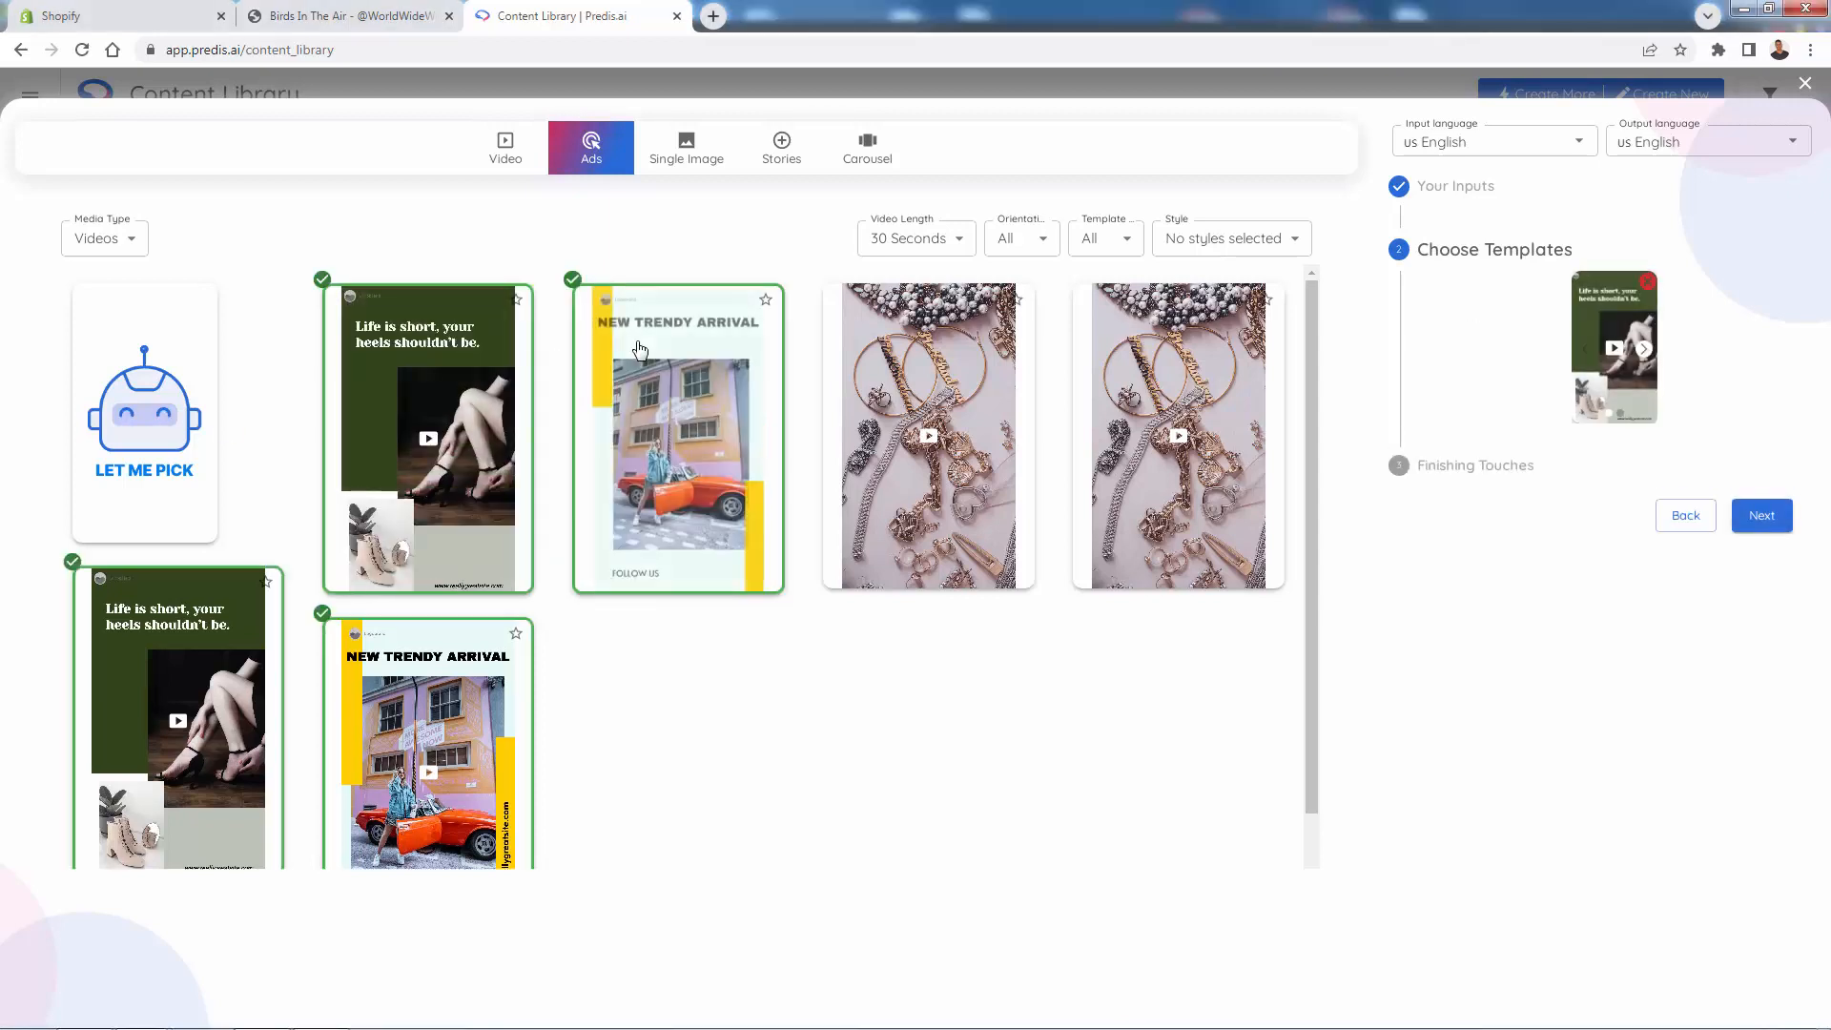
click(1783, 517)
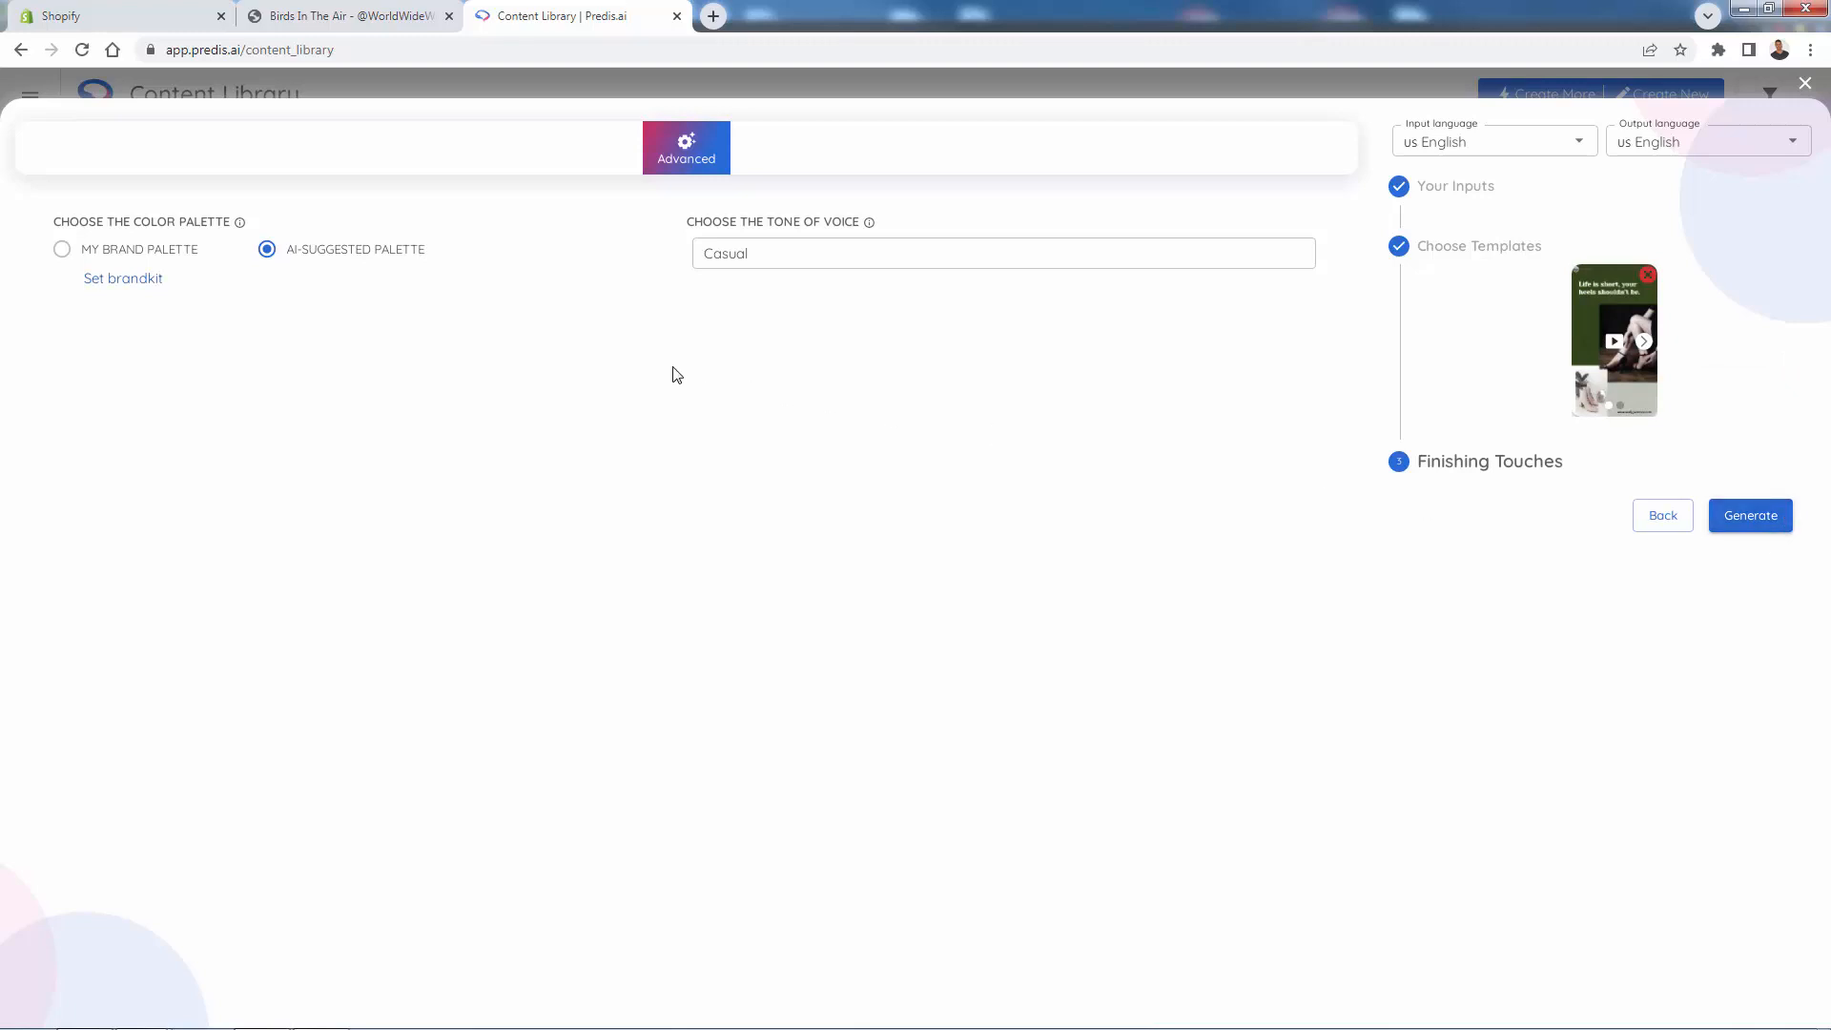
- Set the tone of voice for the new posts to Funny
click(832, 265)
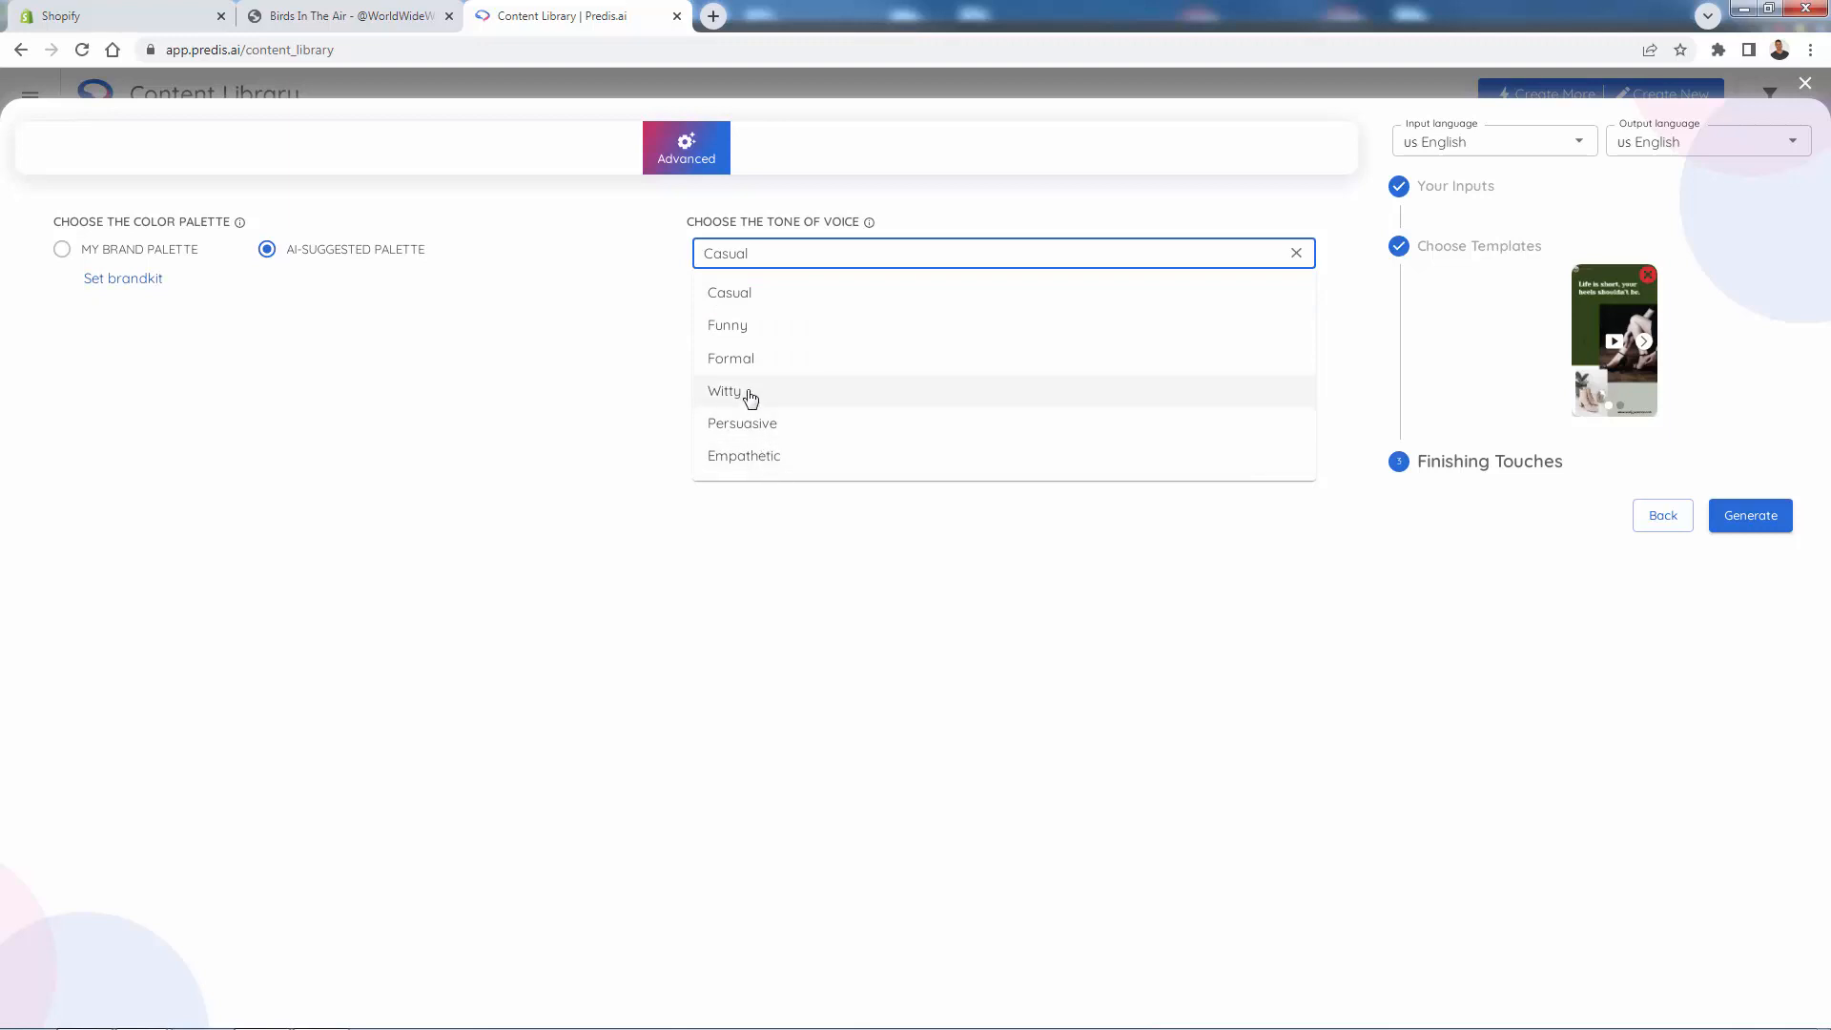
click(733, 326)
click(555, 263)
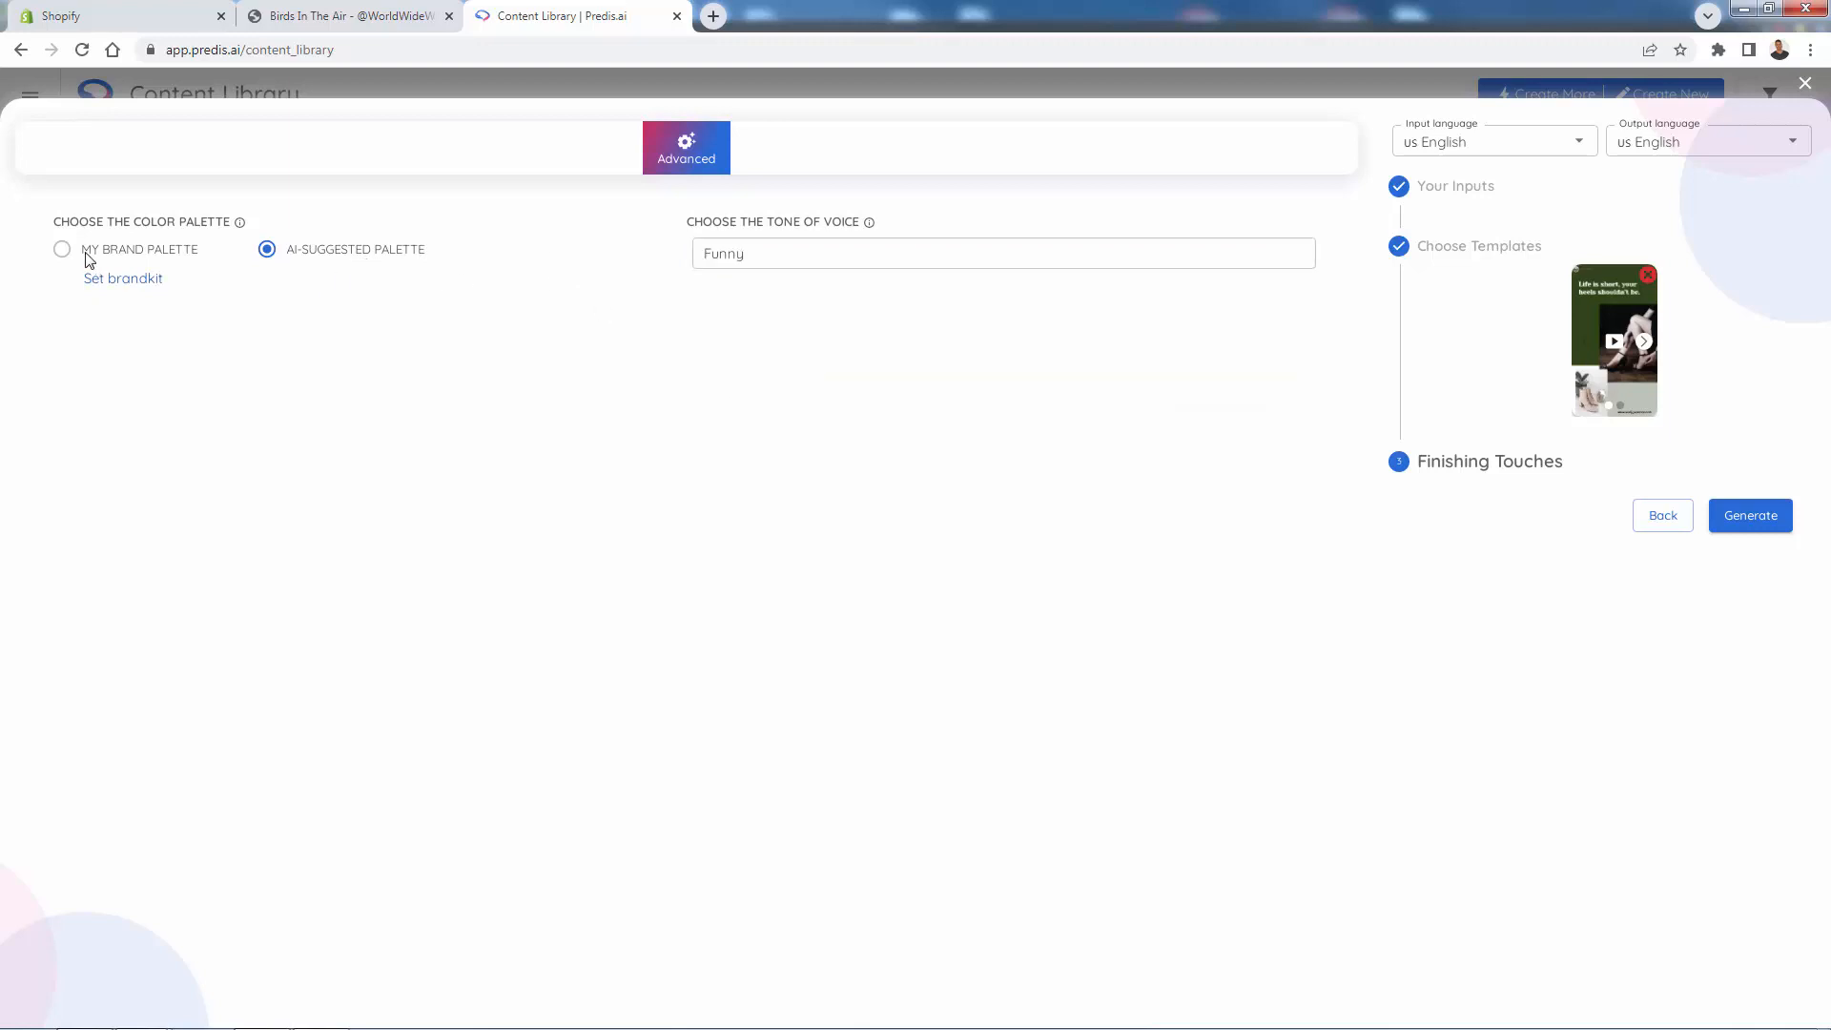
- Open the brand kit settings and add a dark red first brand color
click(113, 286)
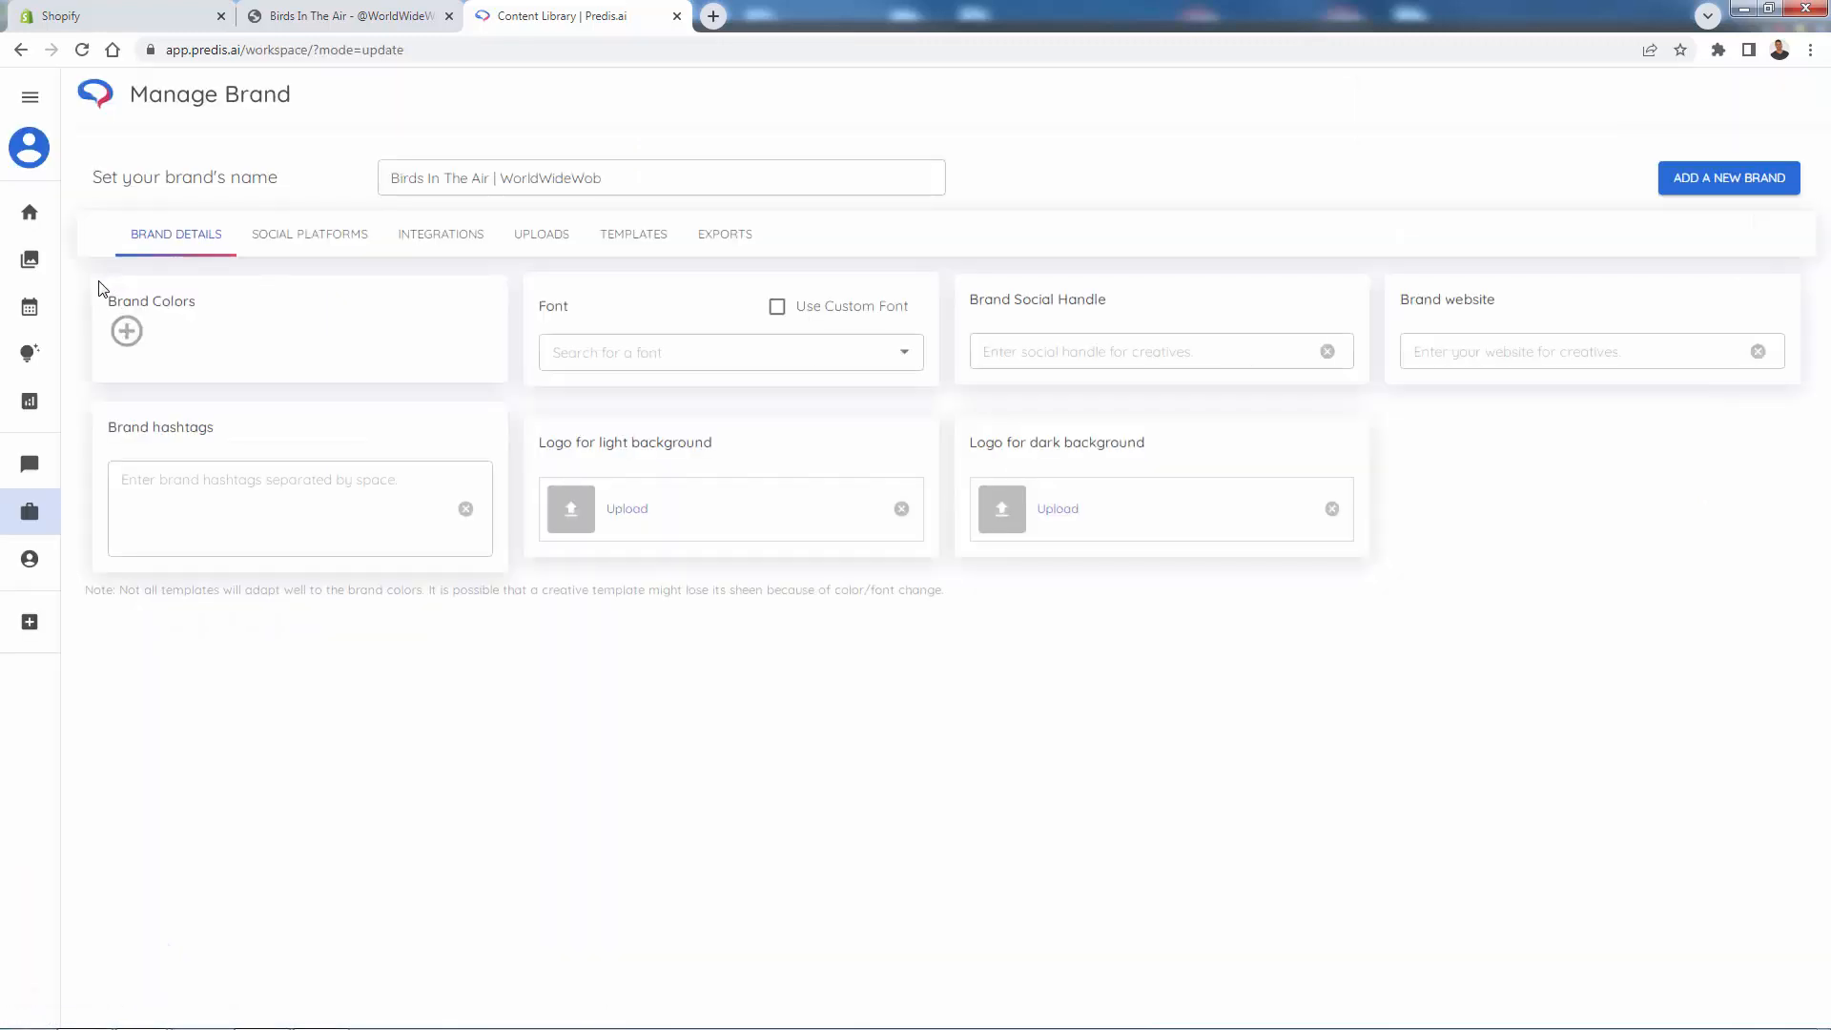
click(126, 334)
click(124, 336)
drag(150, 389, 324, 403)
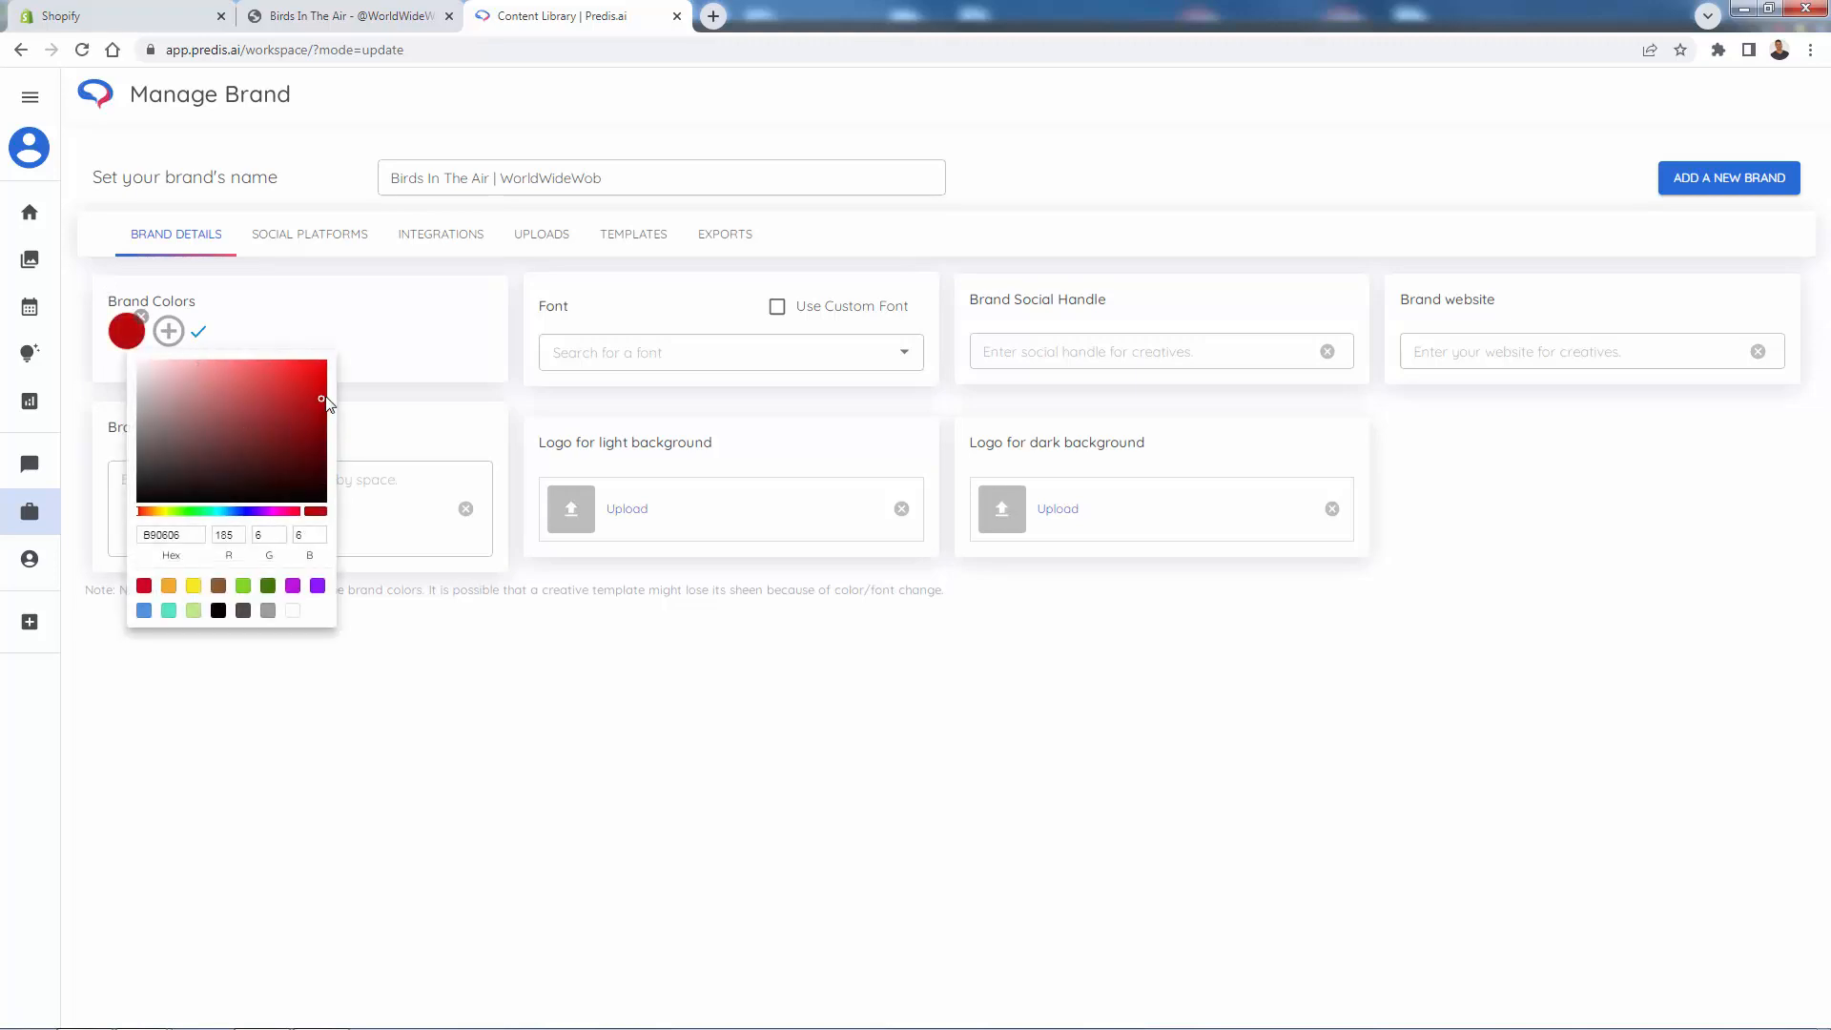
click(344, 343)
- Add a second brand color and make it dark blue
click(179, 333)
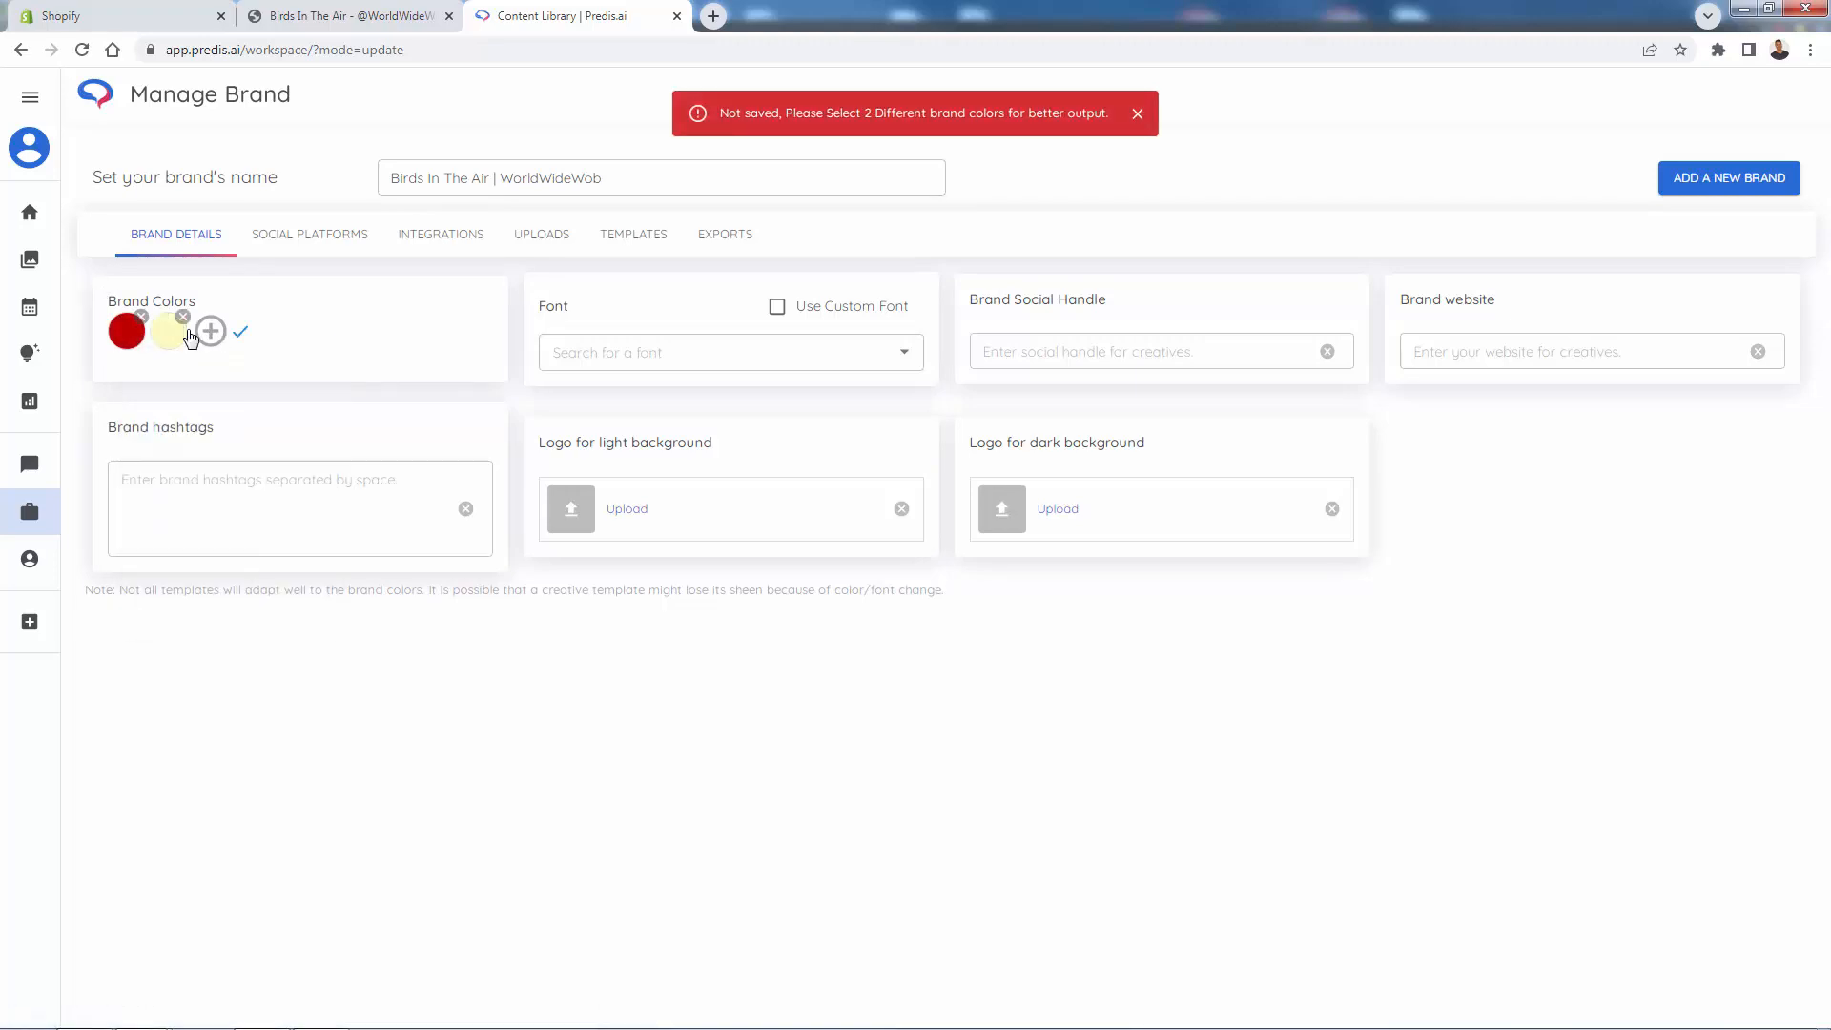
click(168, 339)
click(280, 512)
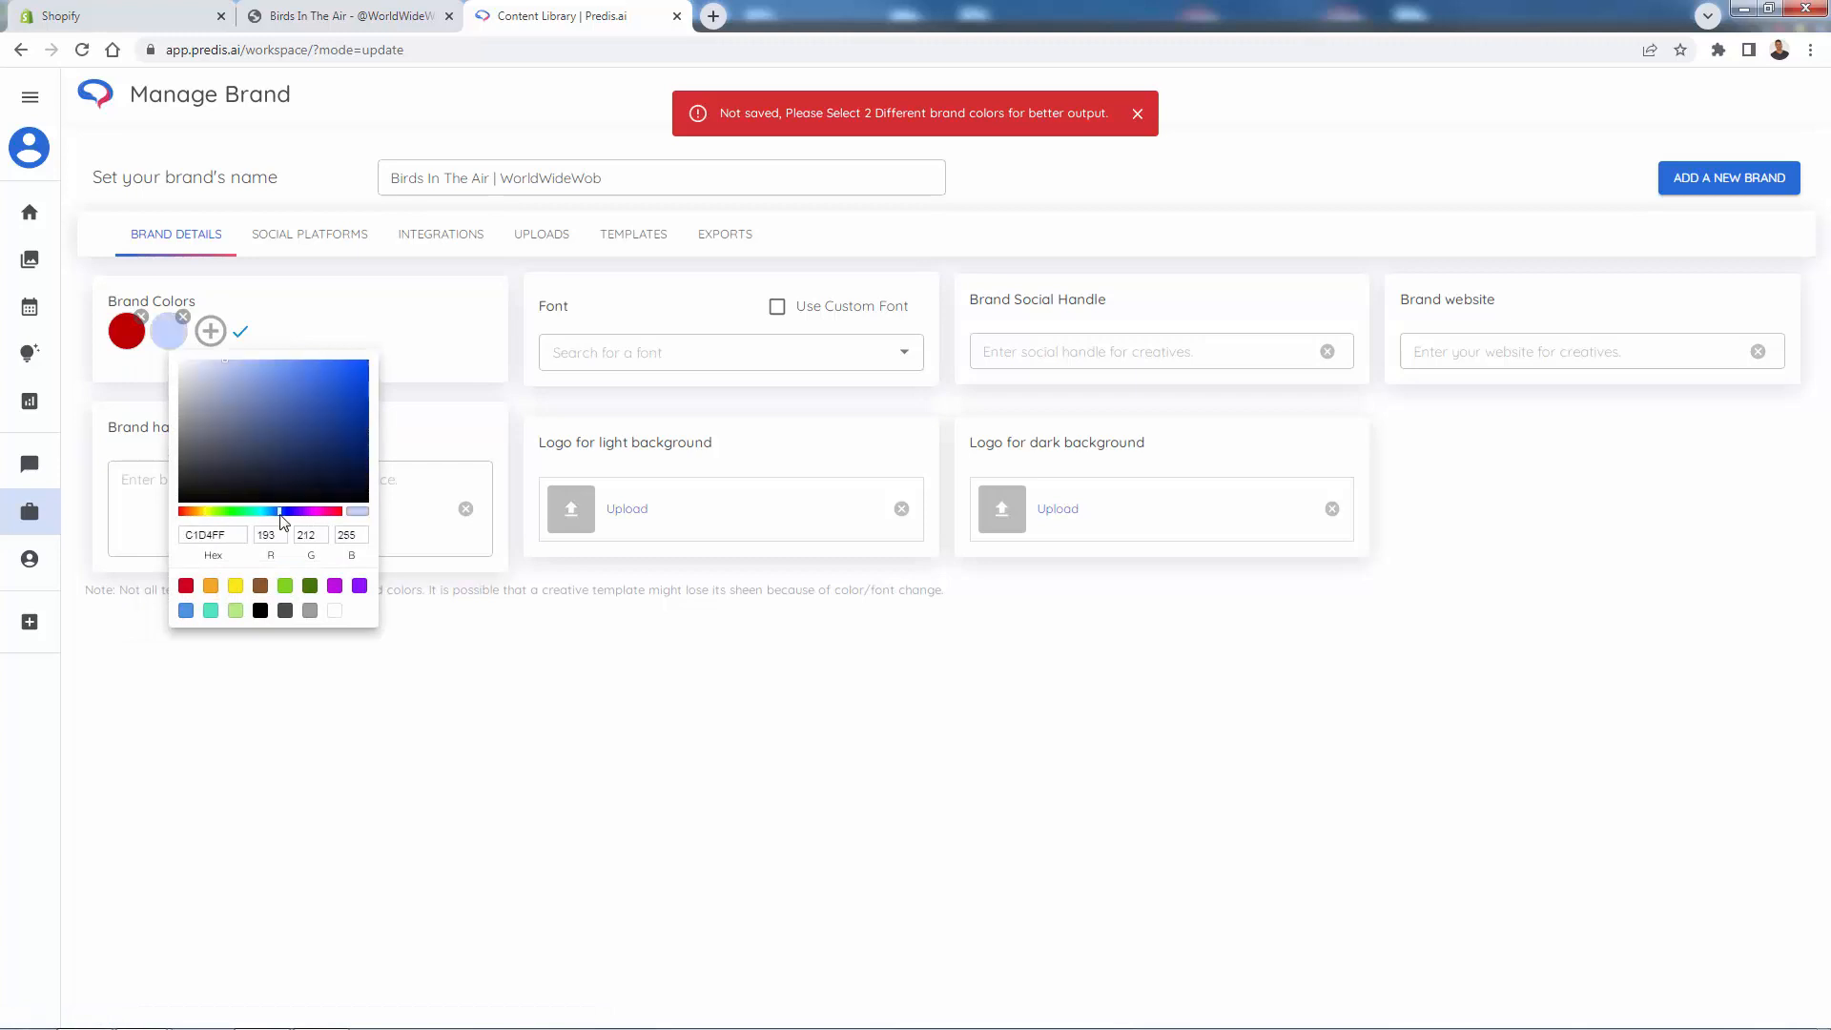
drag(333, 420, 386, 417)
click(564, 760)
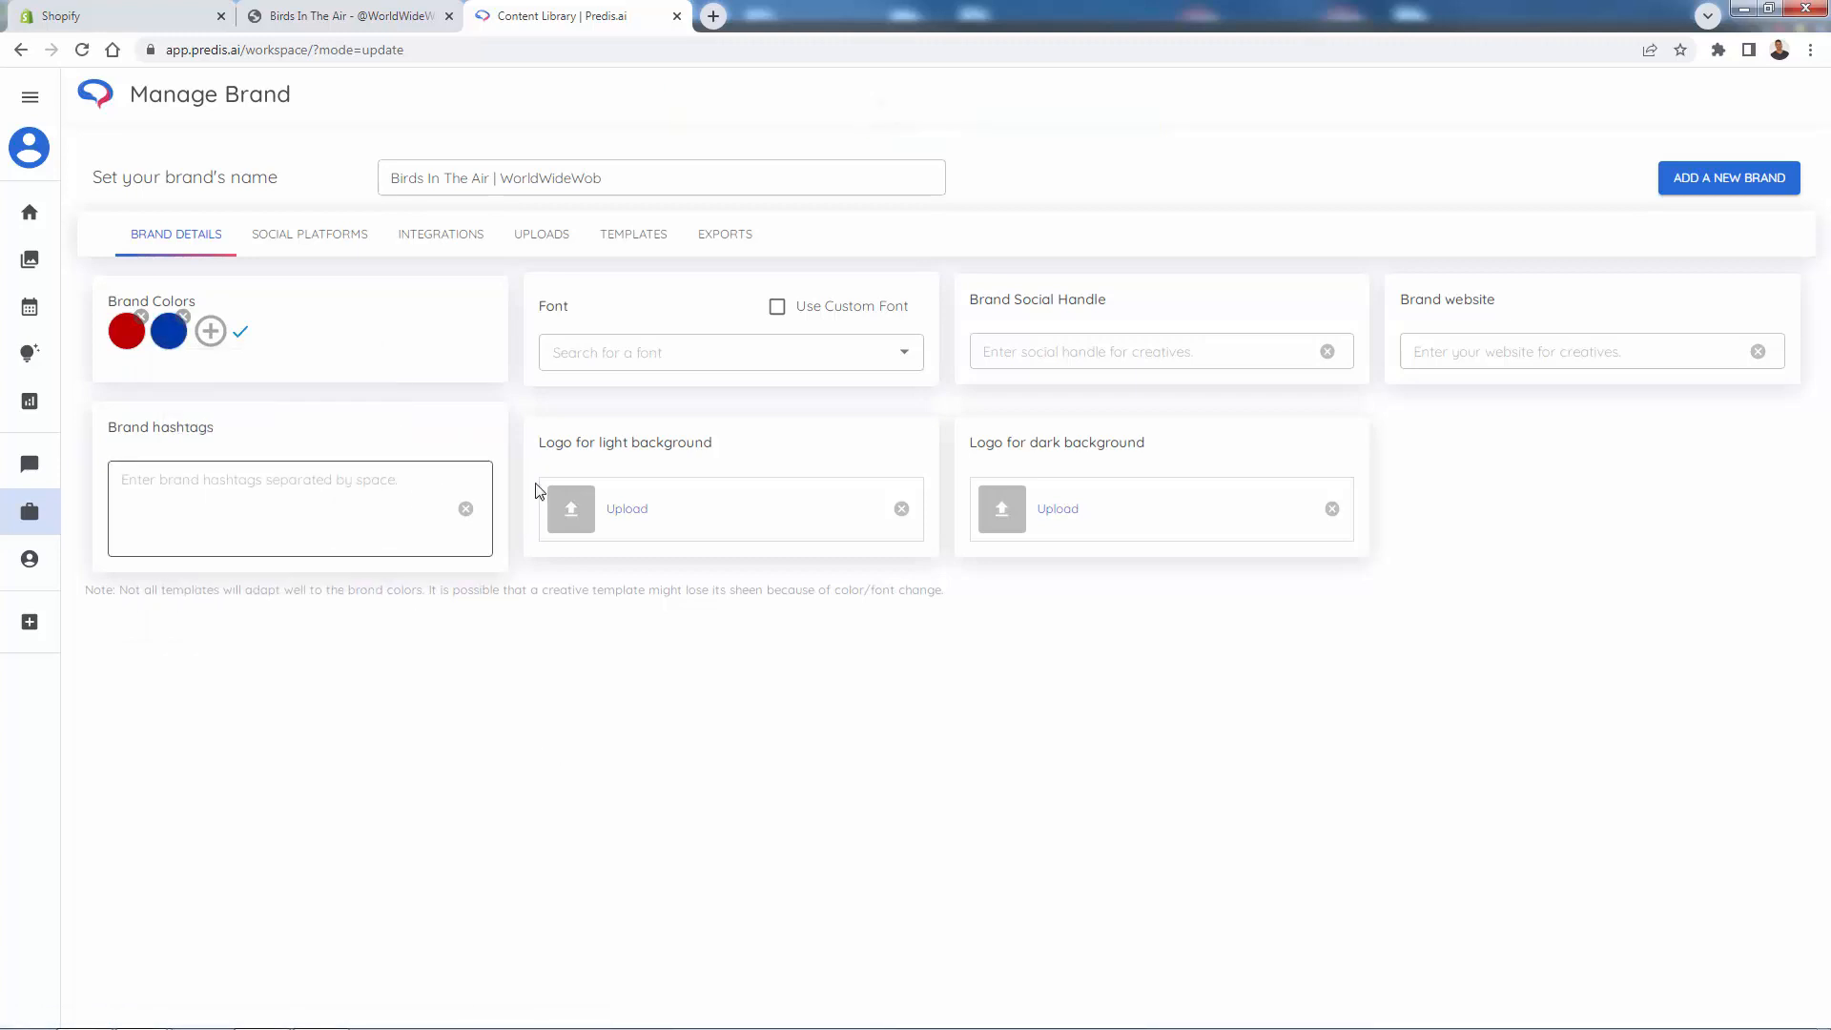
- Set the brand font to Aldrich
click(707, 355)
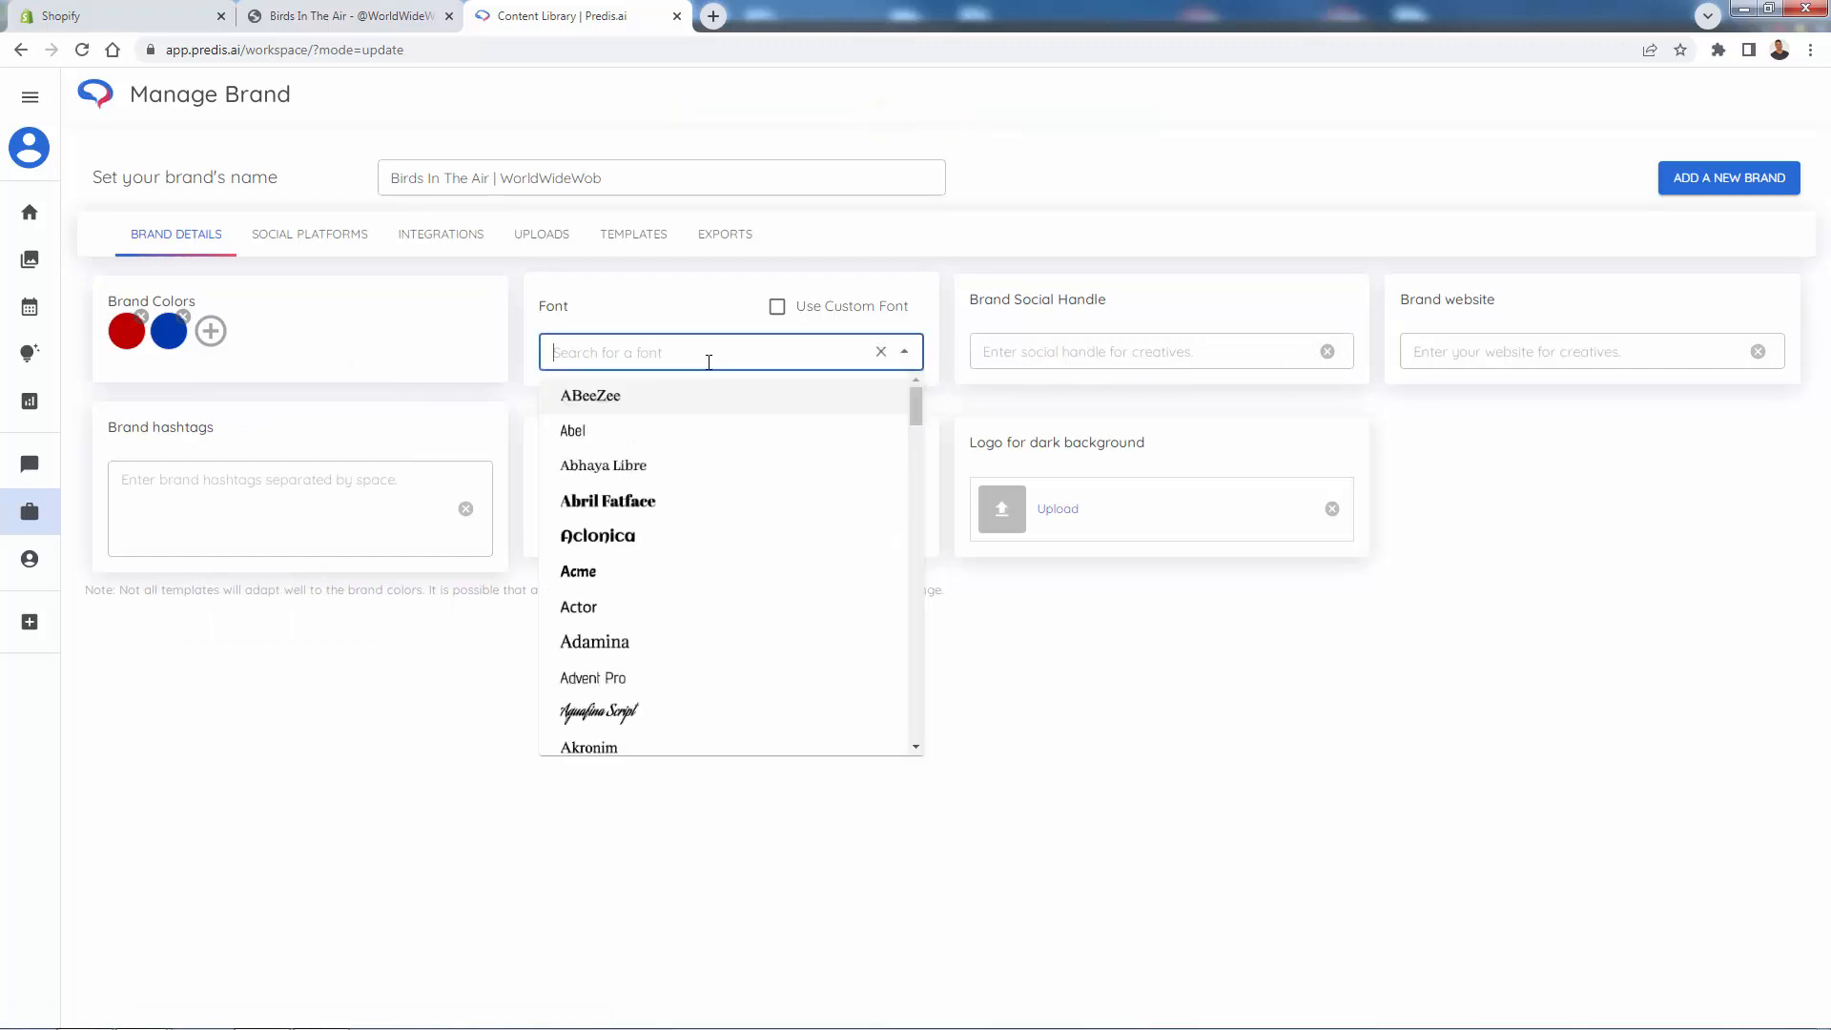
scroll(912, 421, down, 3)
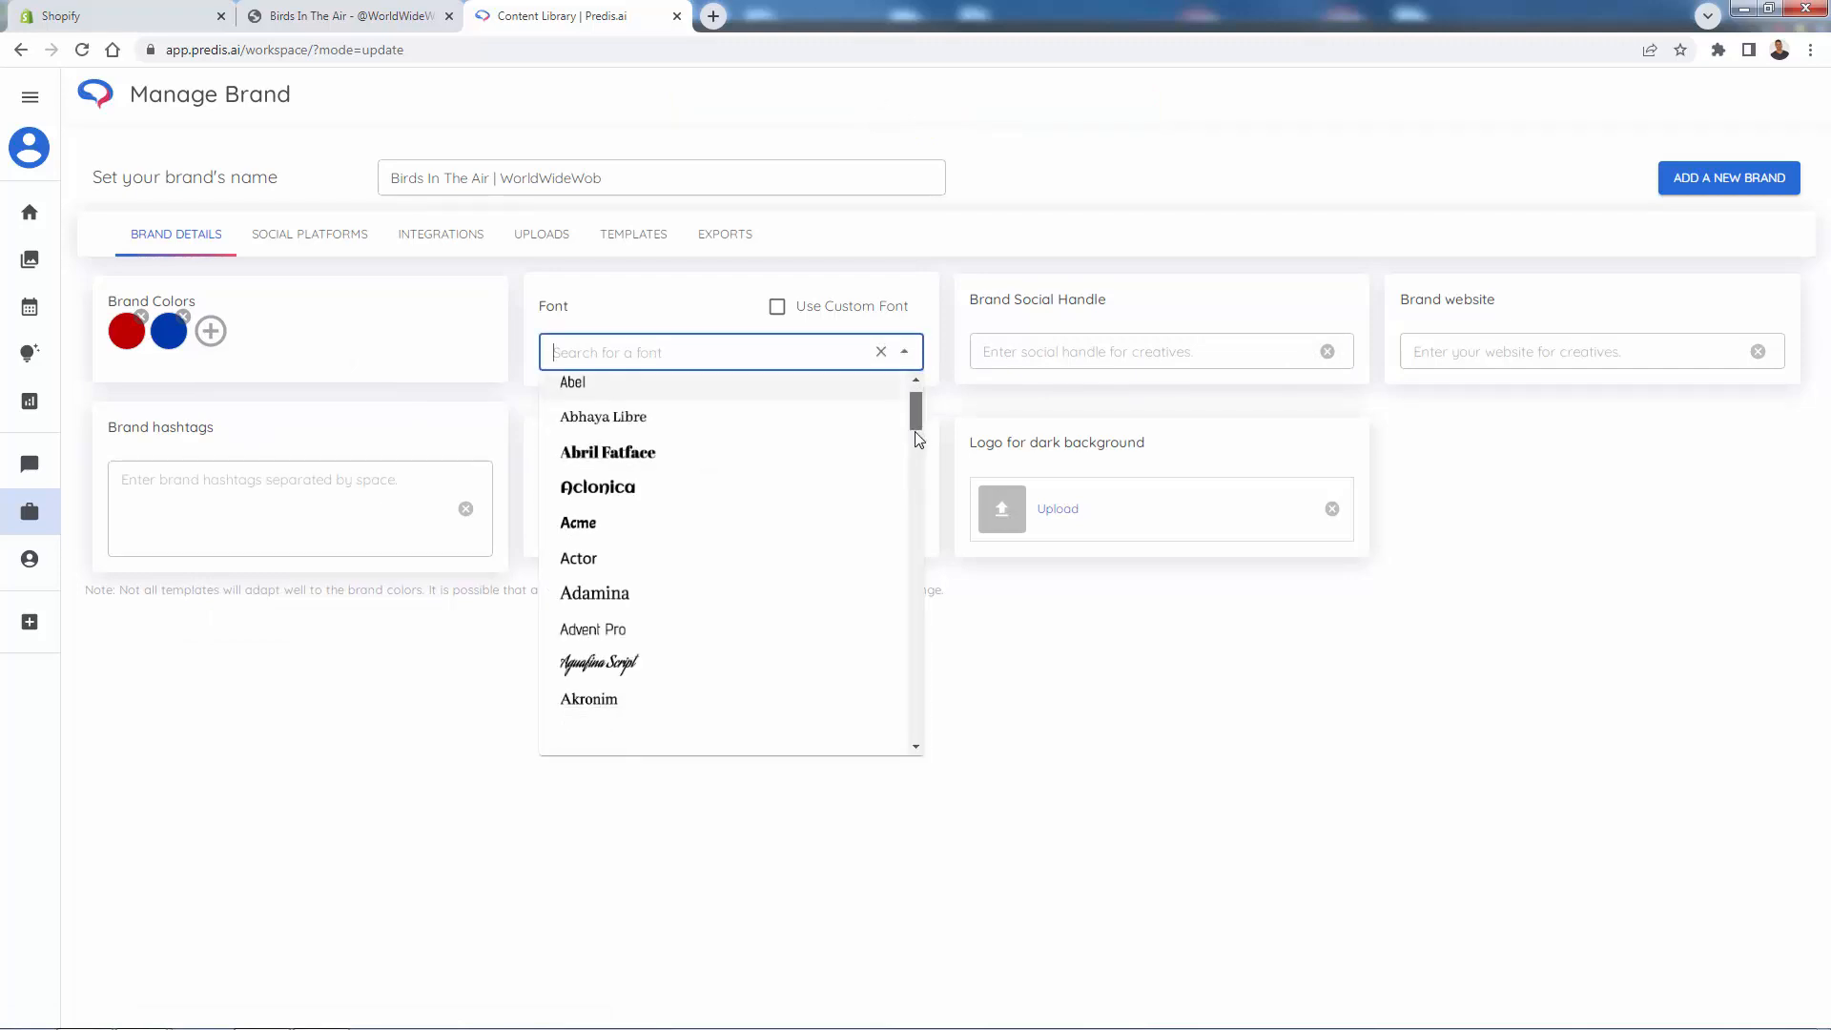
click(776, 614)
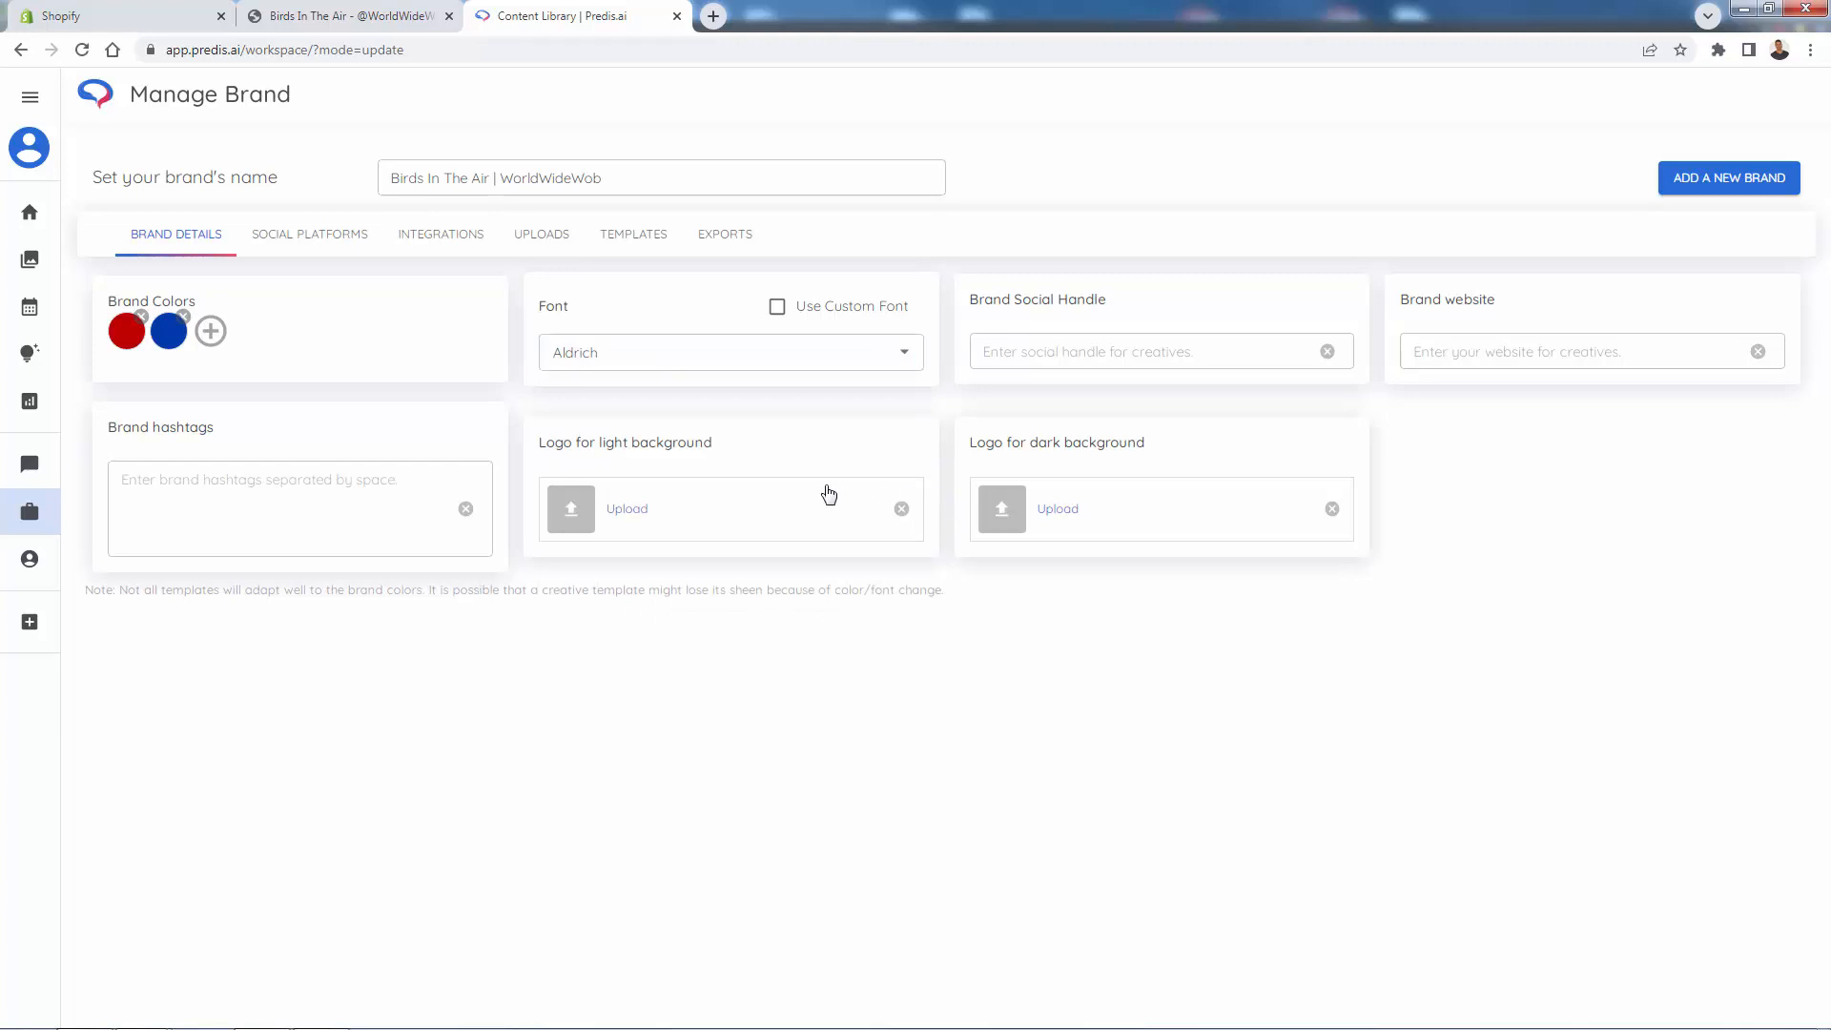
click(1043, 354)
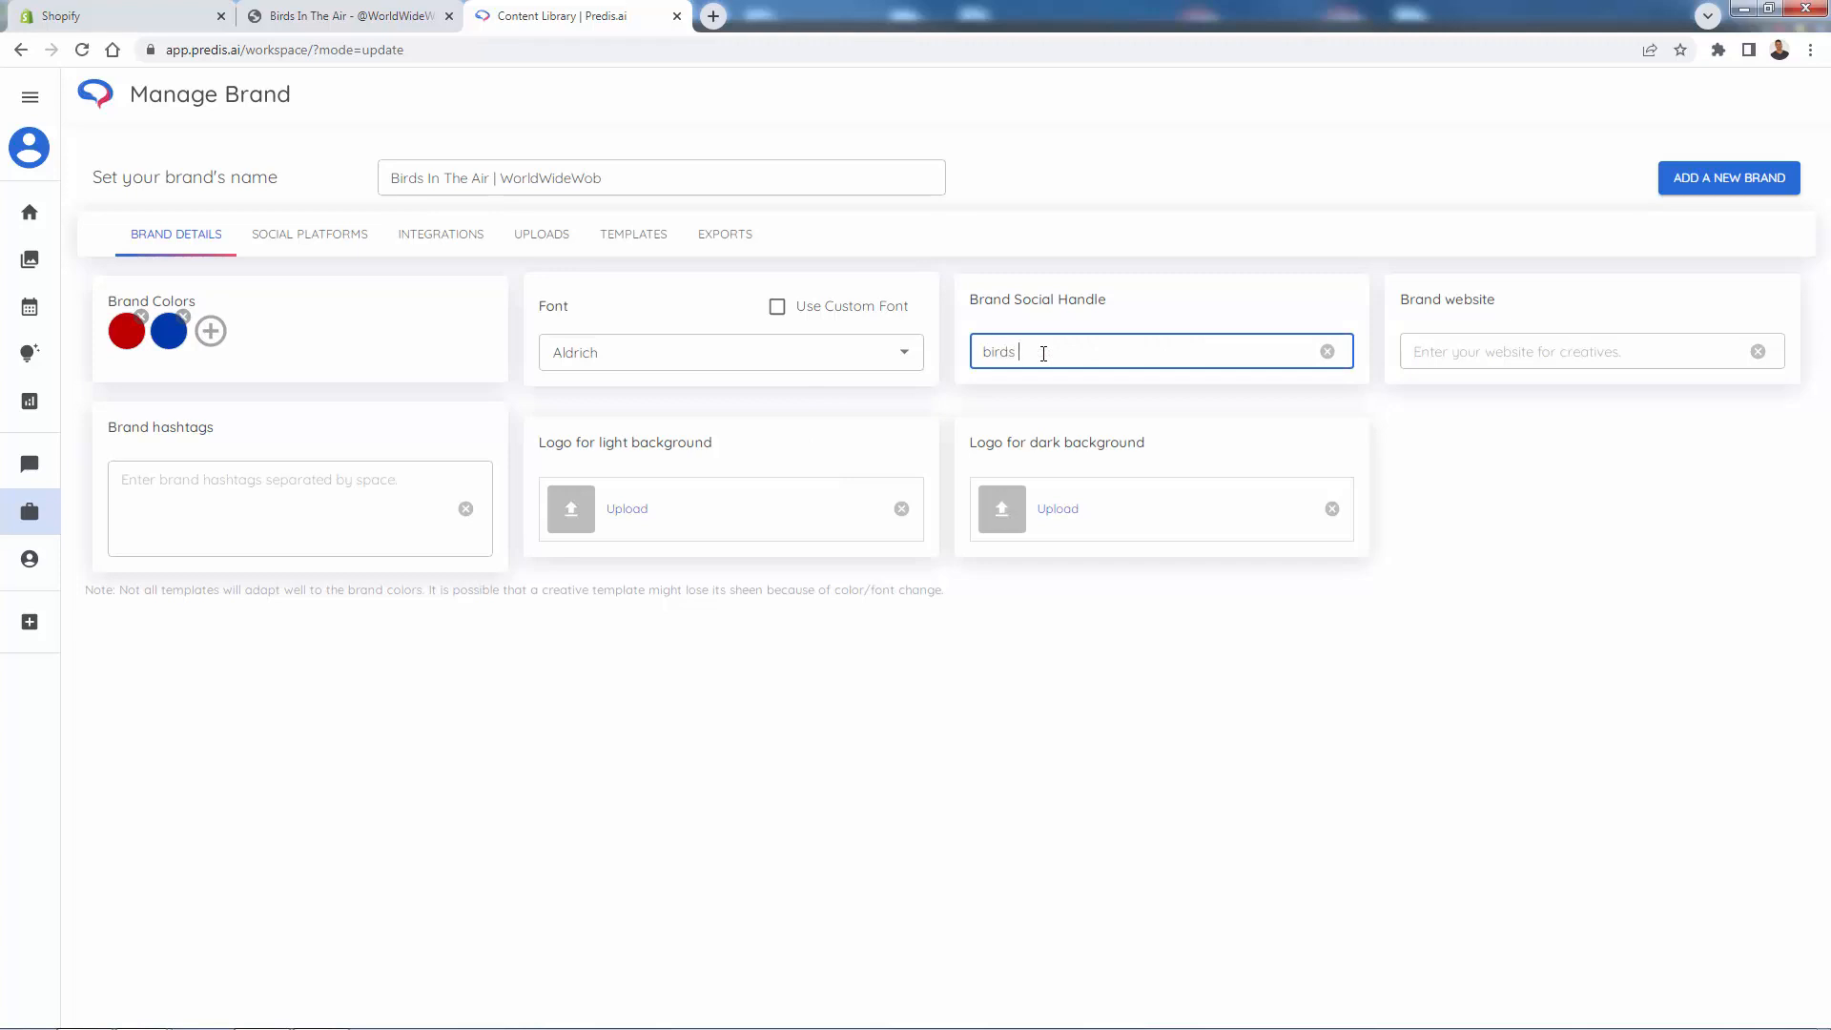
text(ntheair)
click(1481, 361)
text(http)
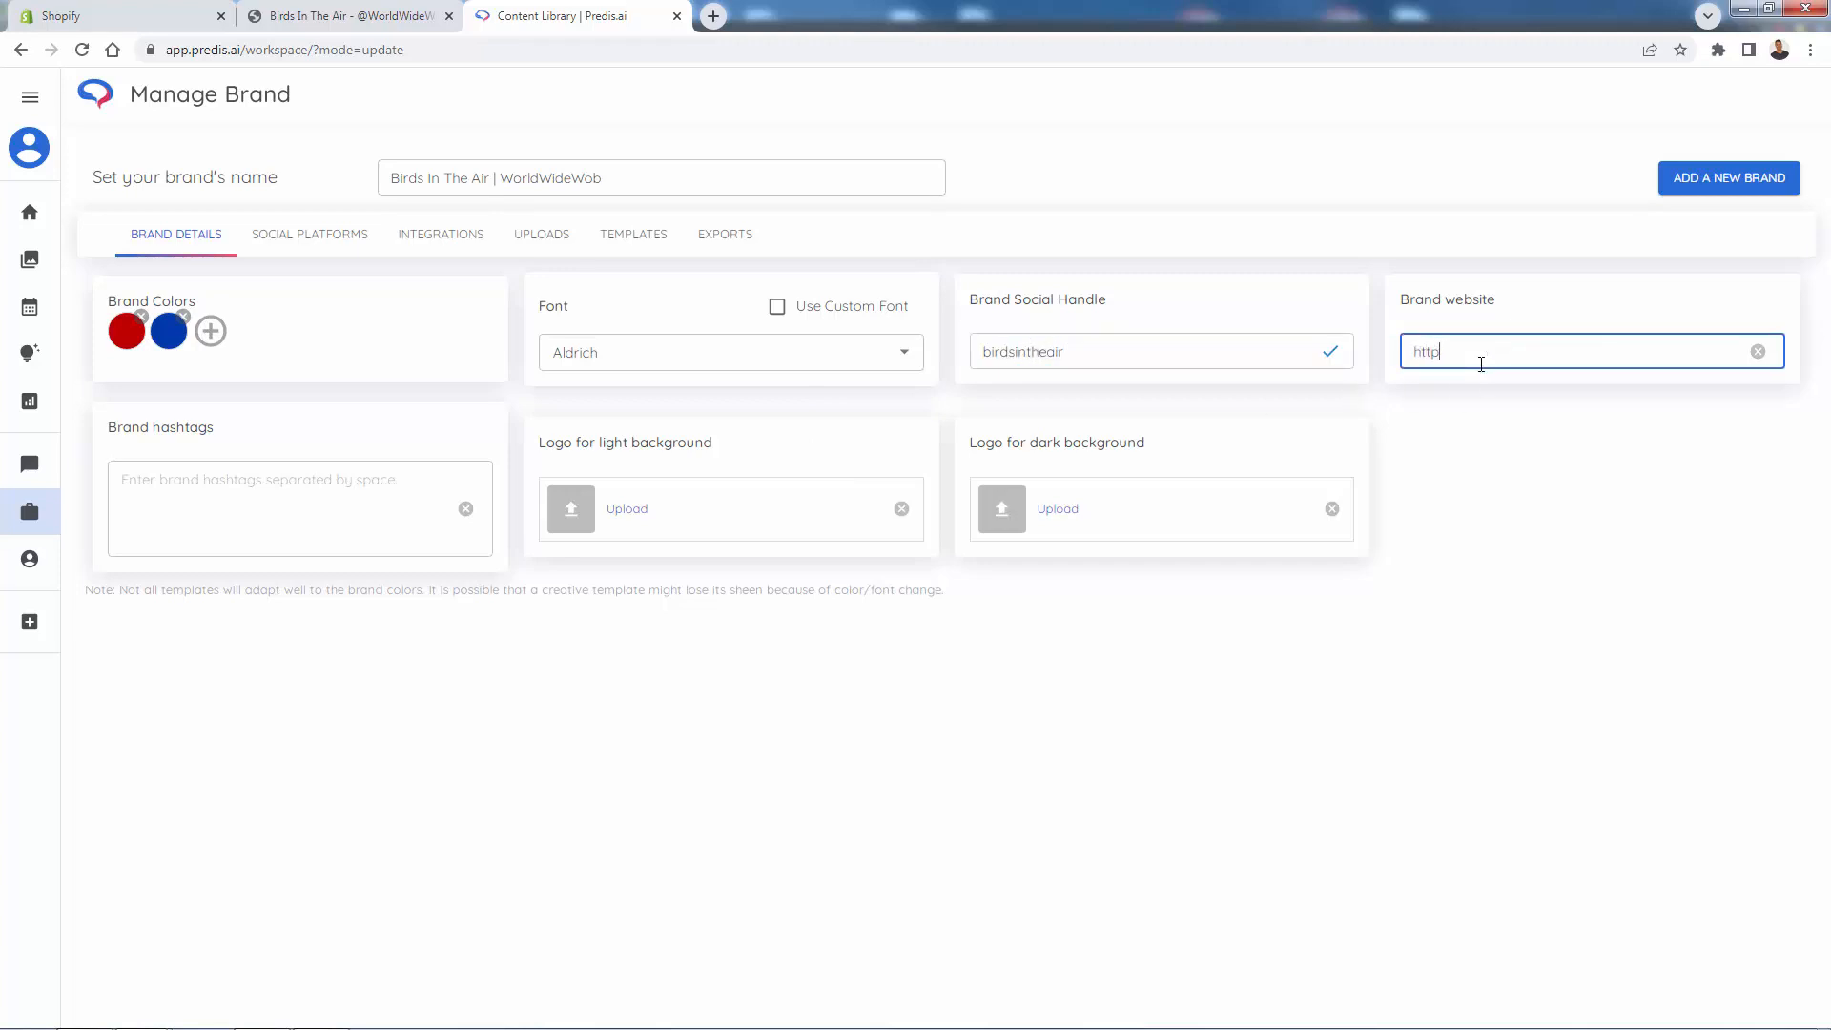
text(s://www.birdsintheair.com)
- Enter #birdsintheair as the brand hashtag
click(278, 529)
text(#birds)
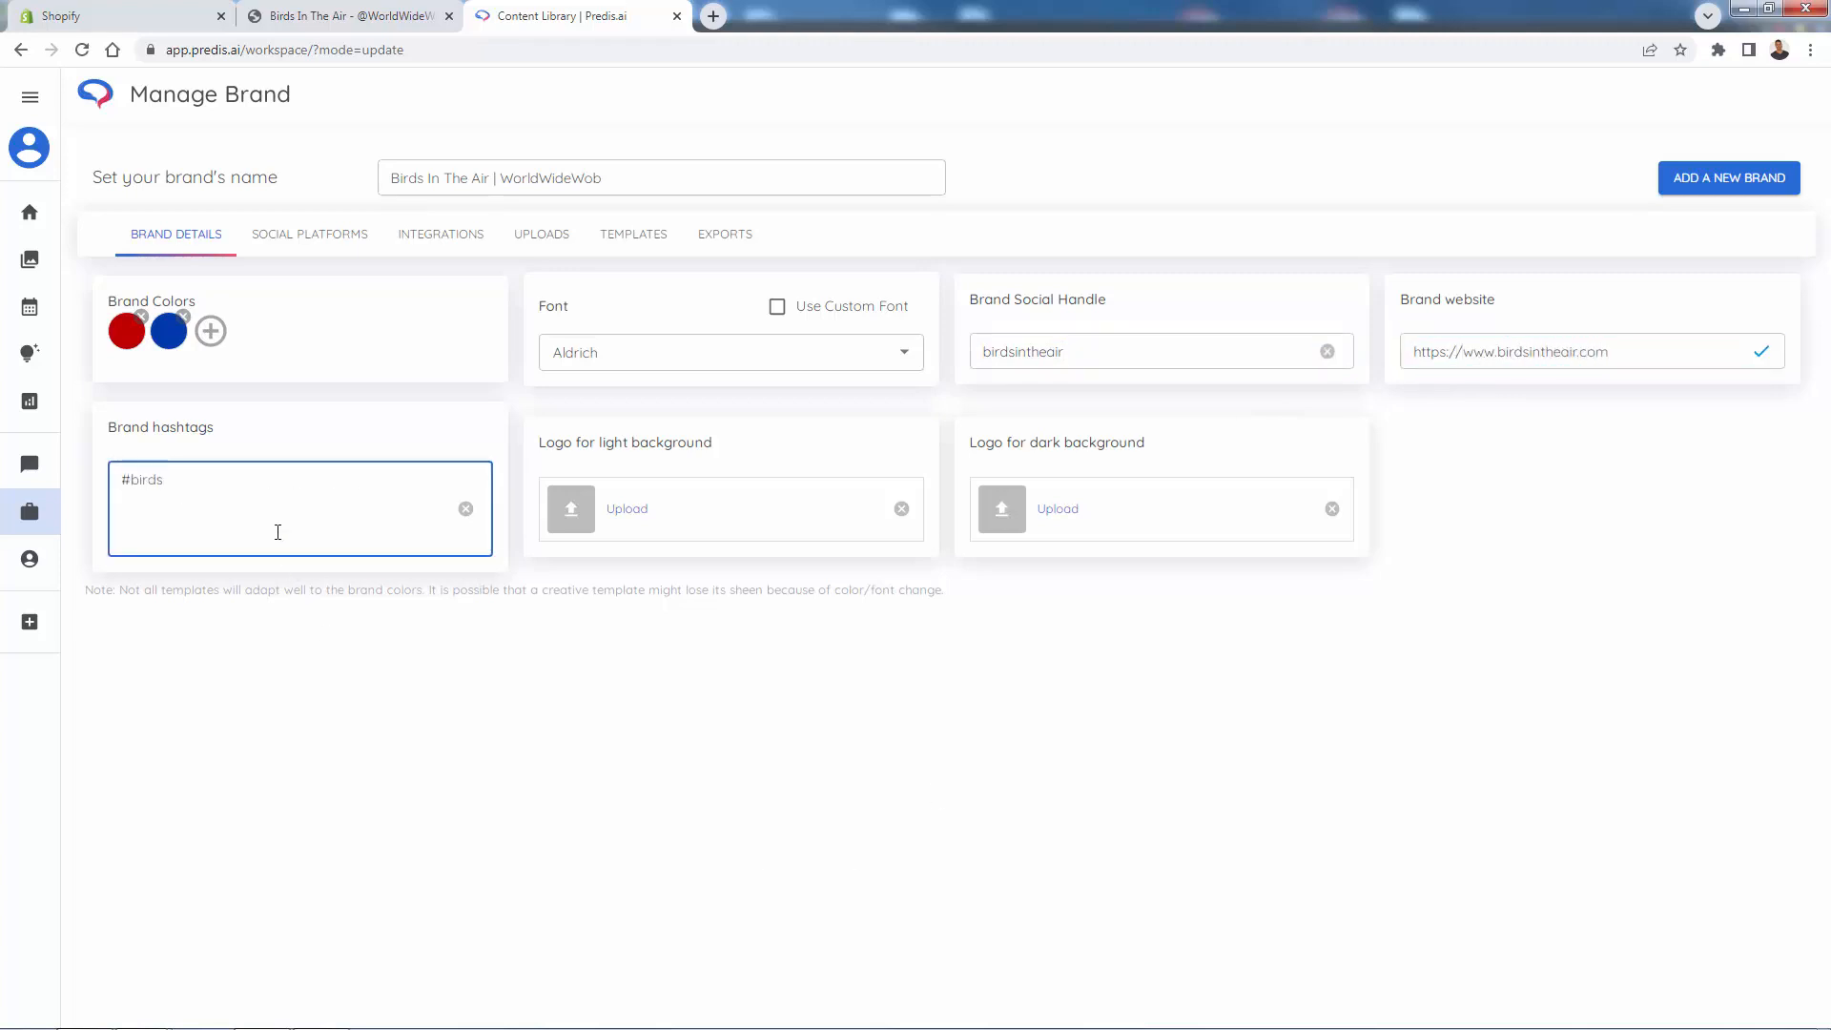
text(intheair)
click(667, 722)
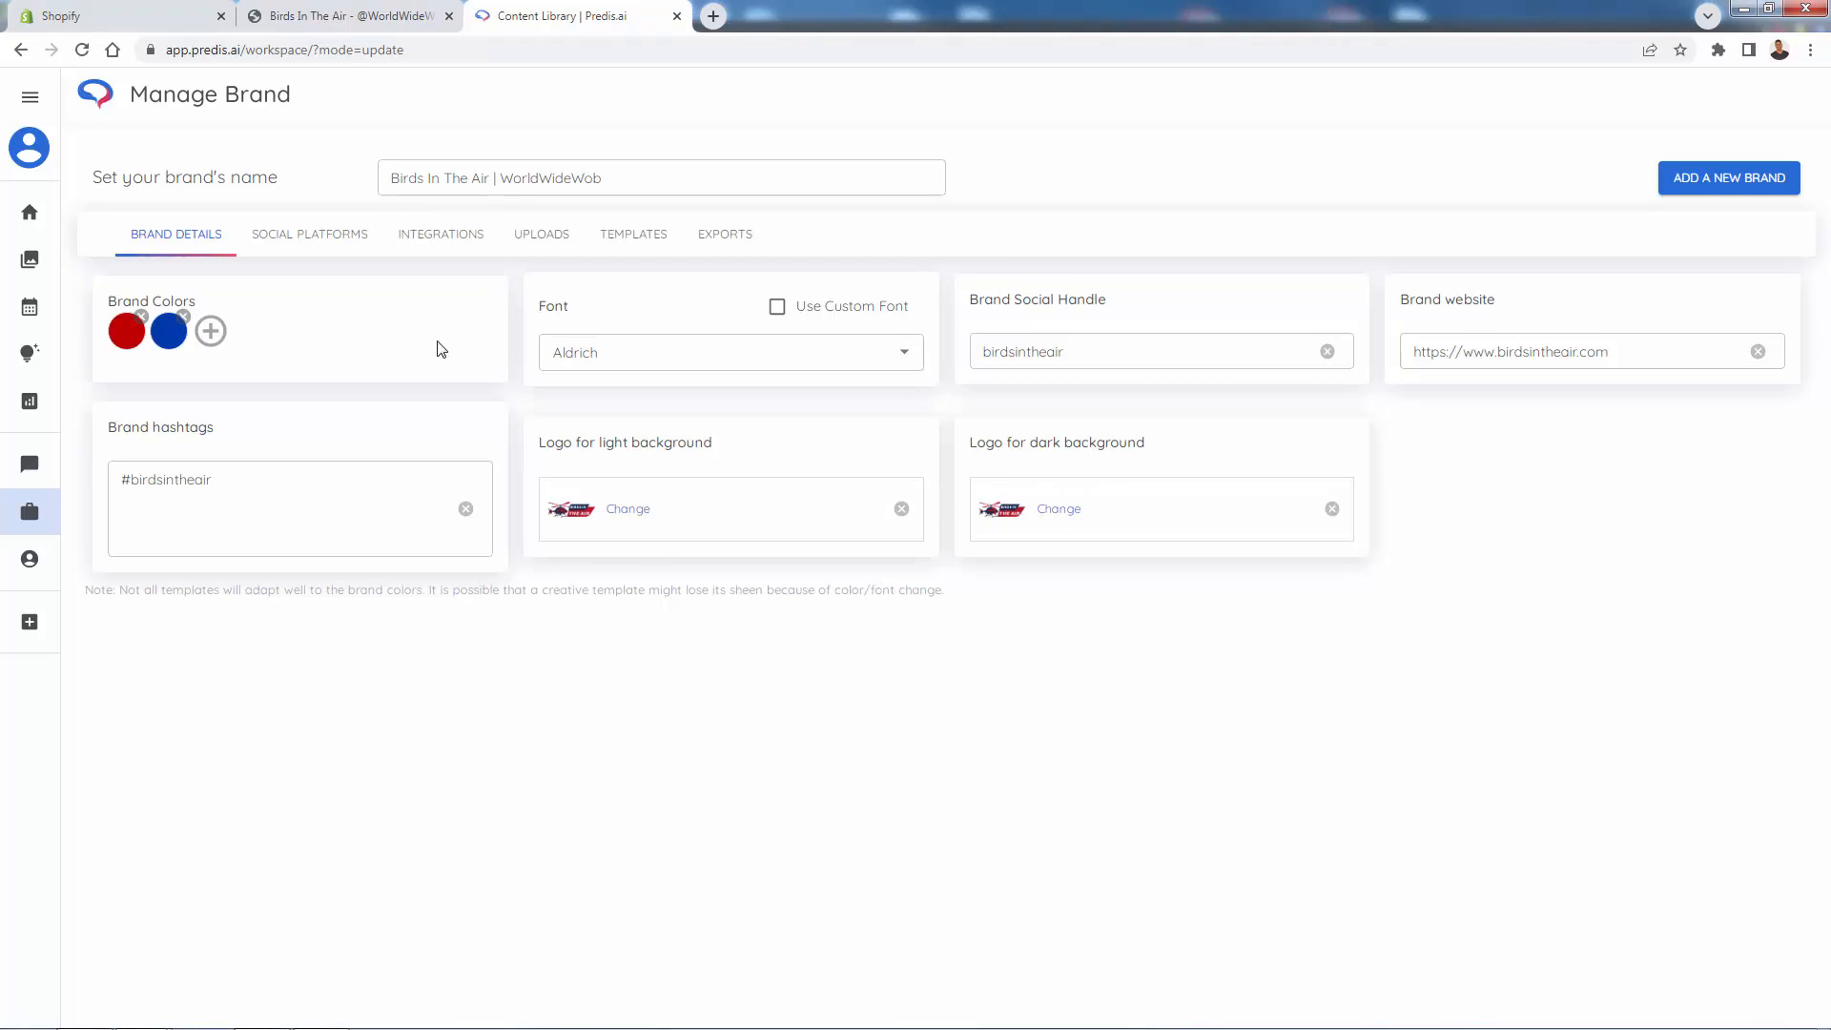
- Link a TikTok account to the brand by authorizing Predis.ai's access and selecting the authorized account
click(304, 239)
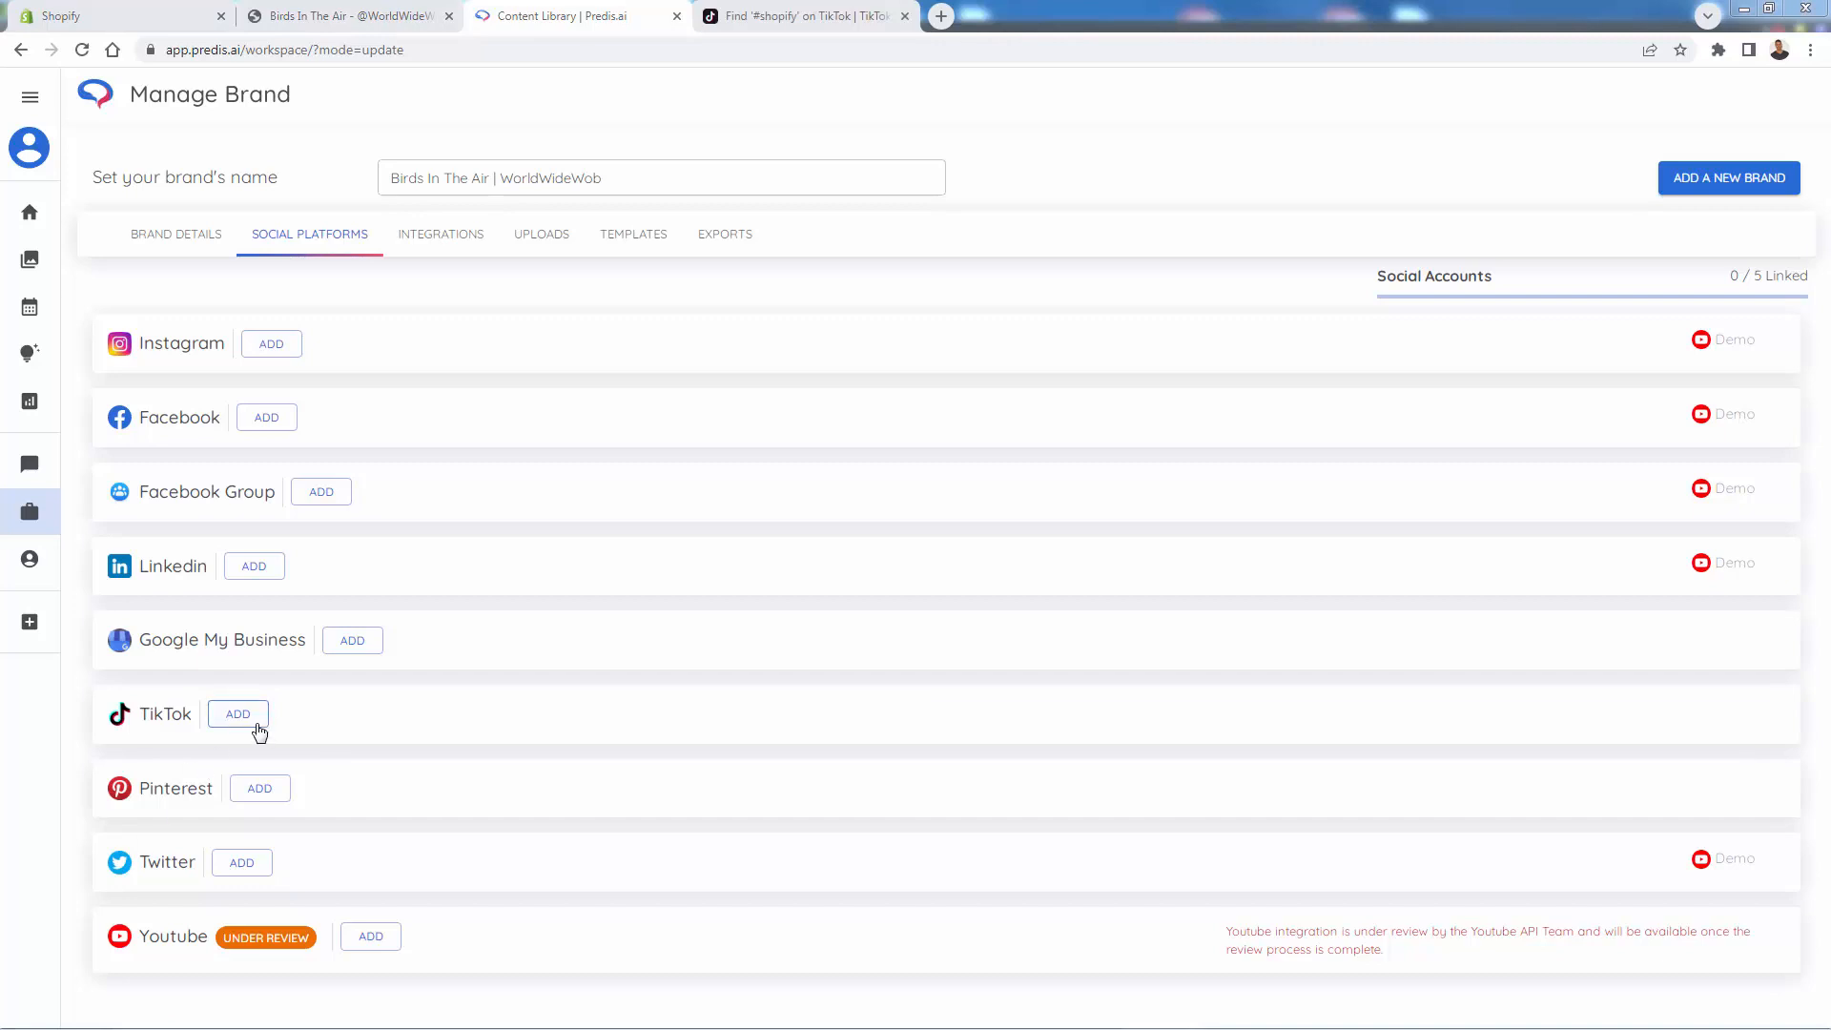
click(219, 723)
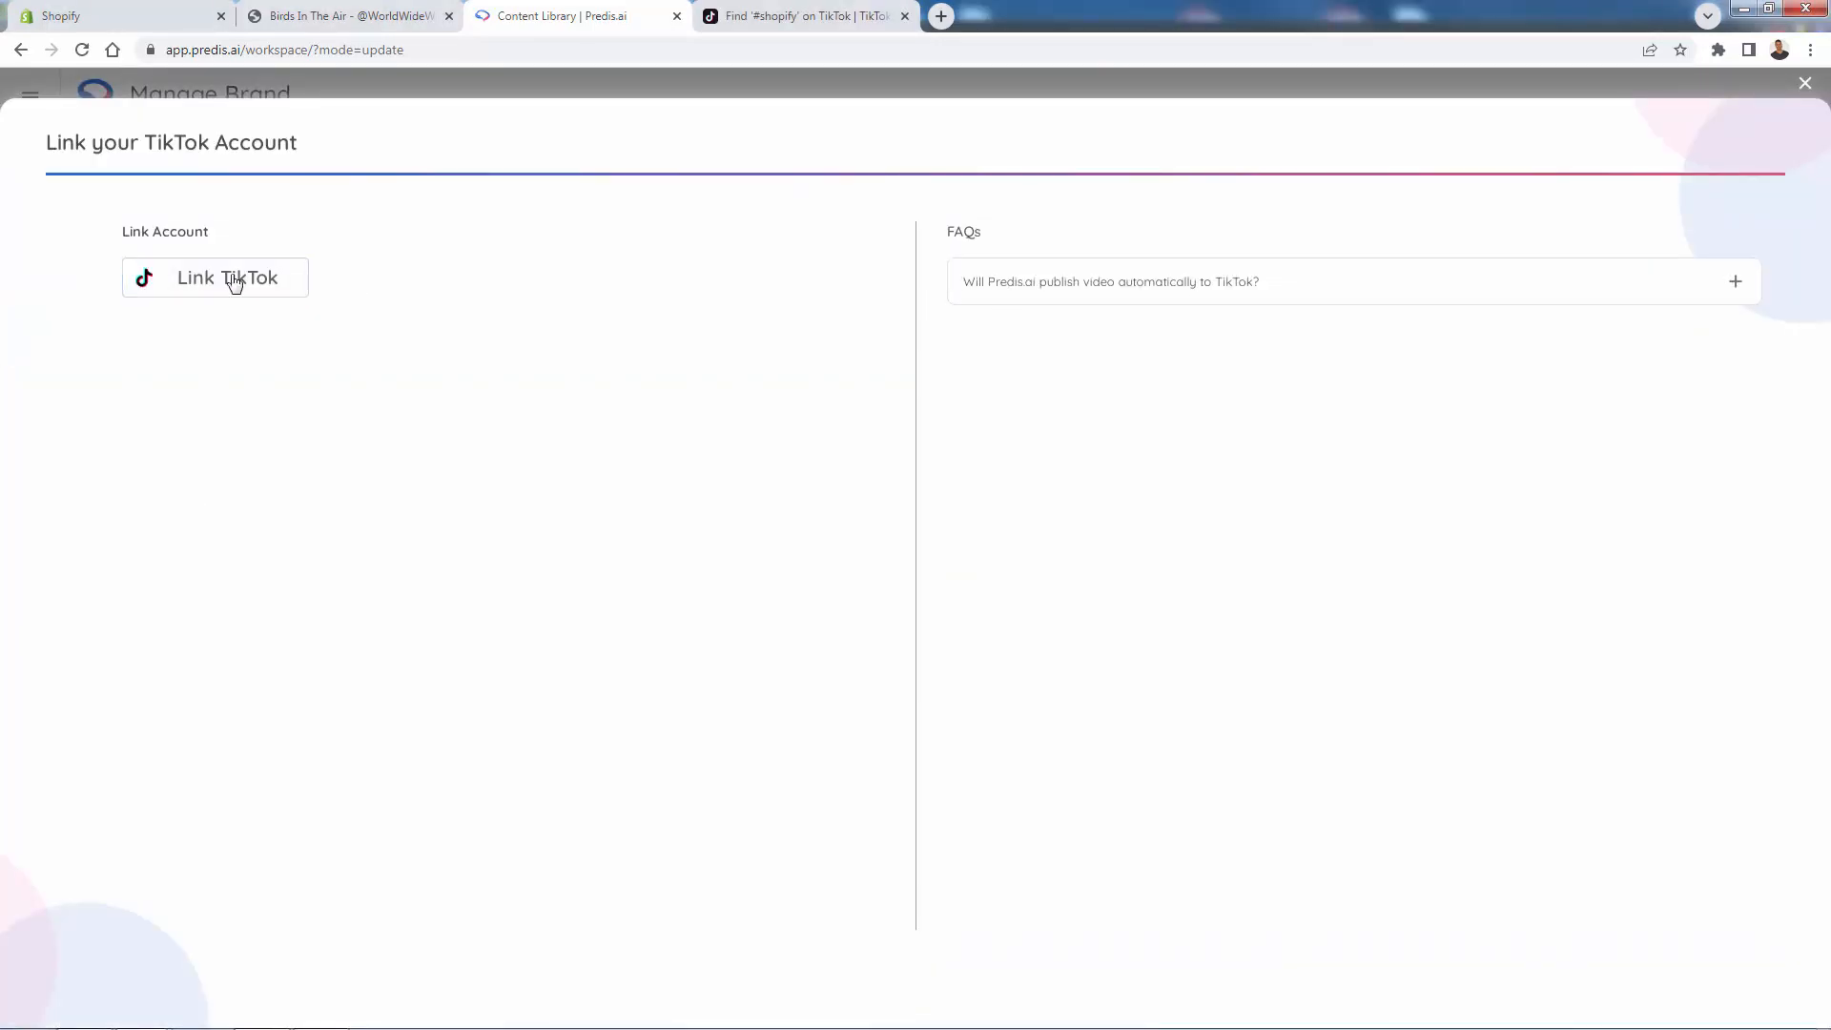
click(216, 282)
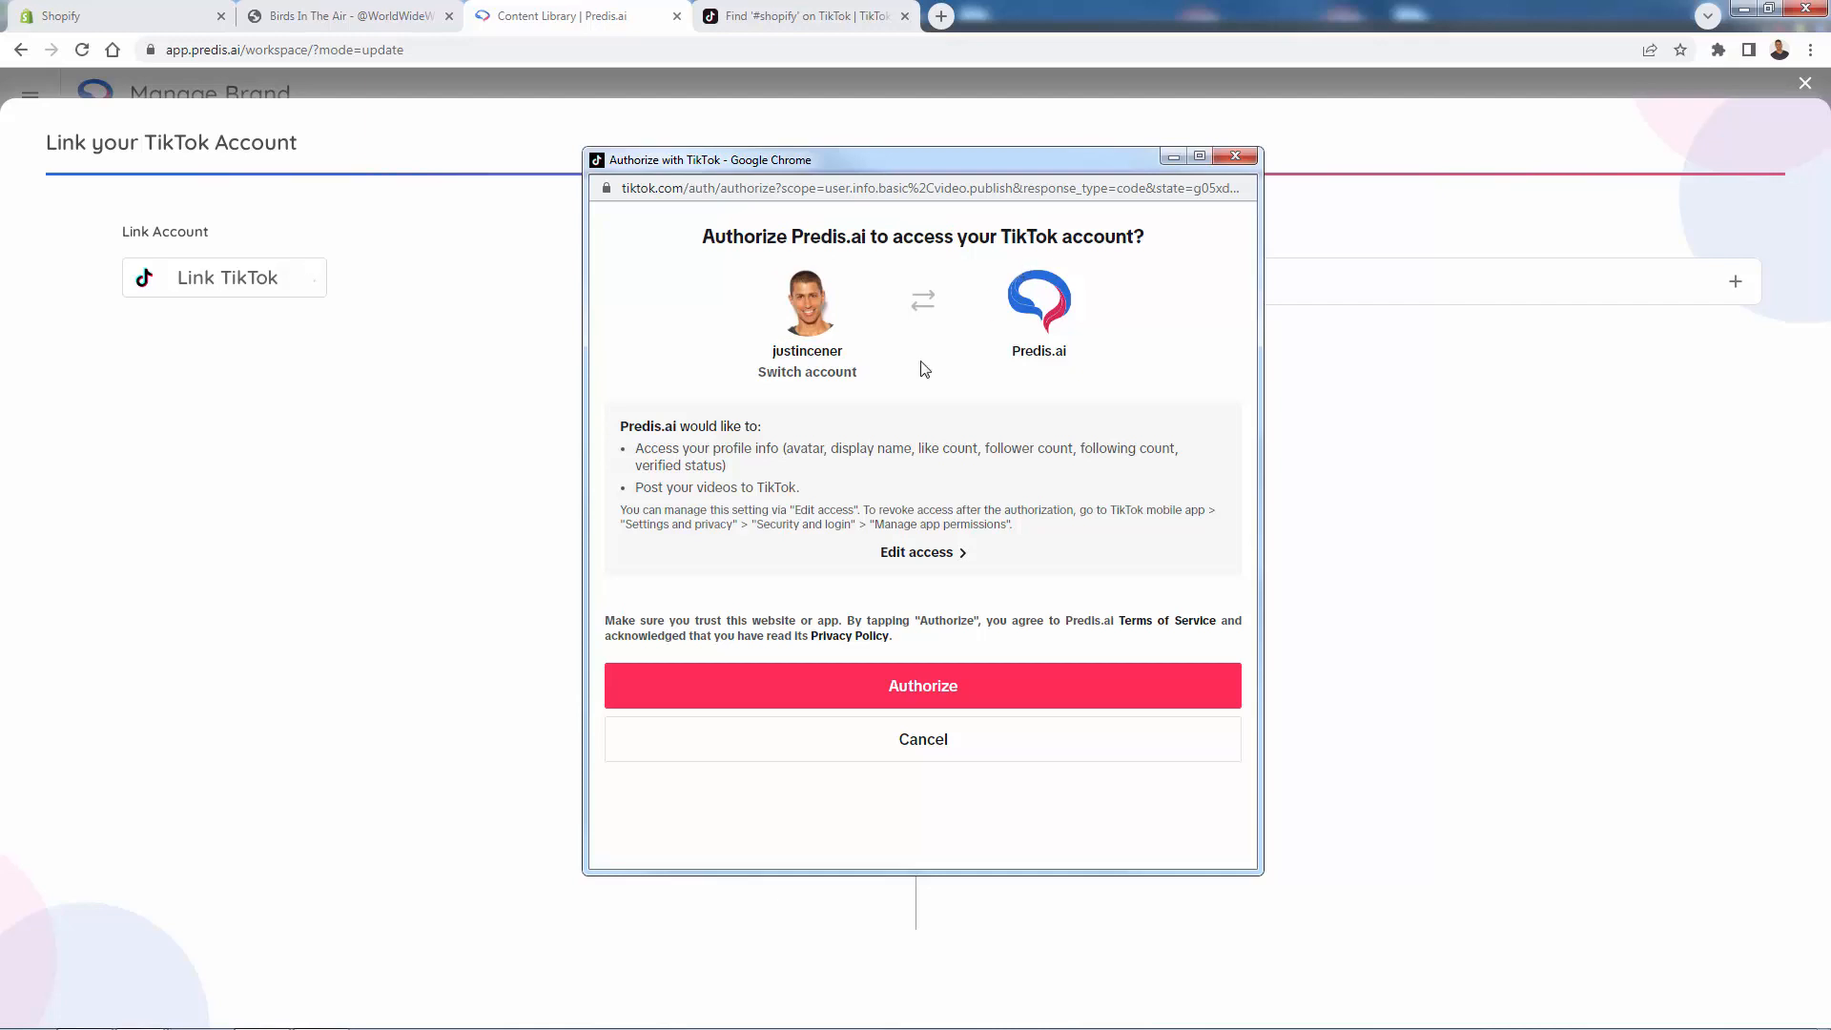
click(930, 702)
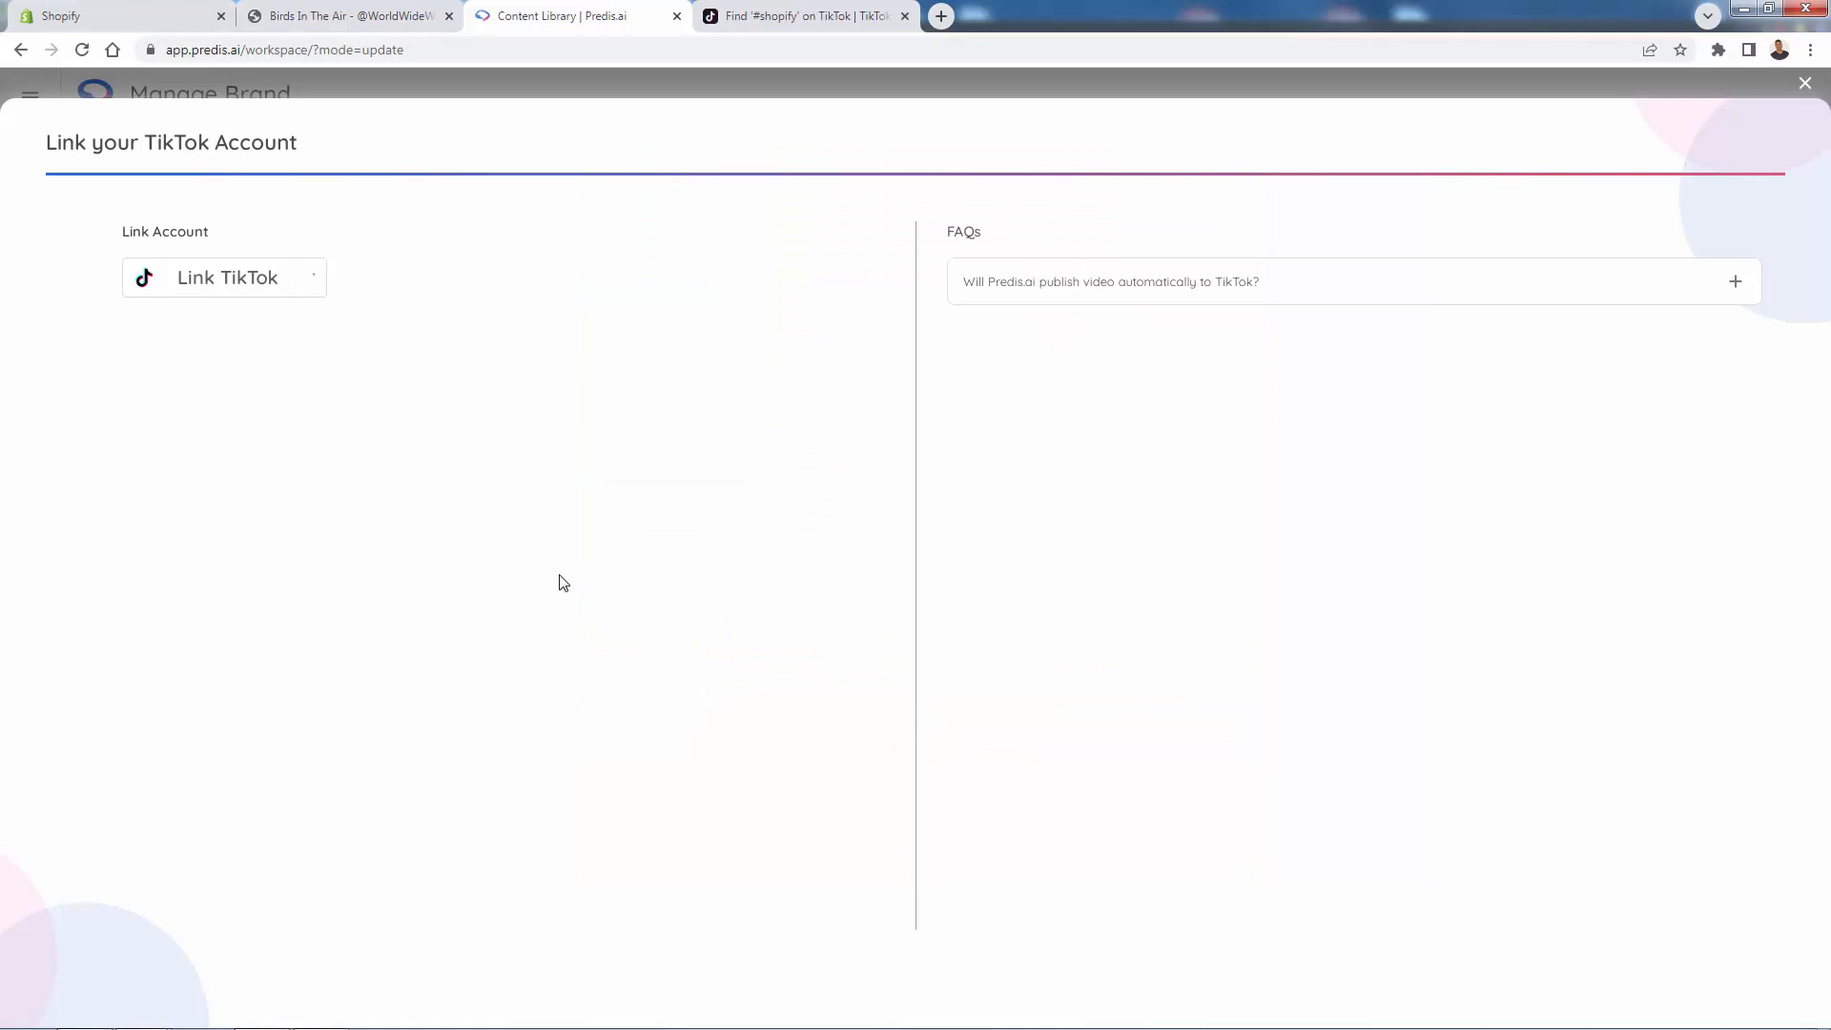
click(462, 320)
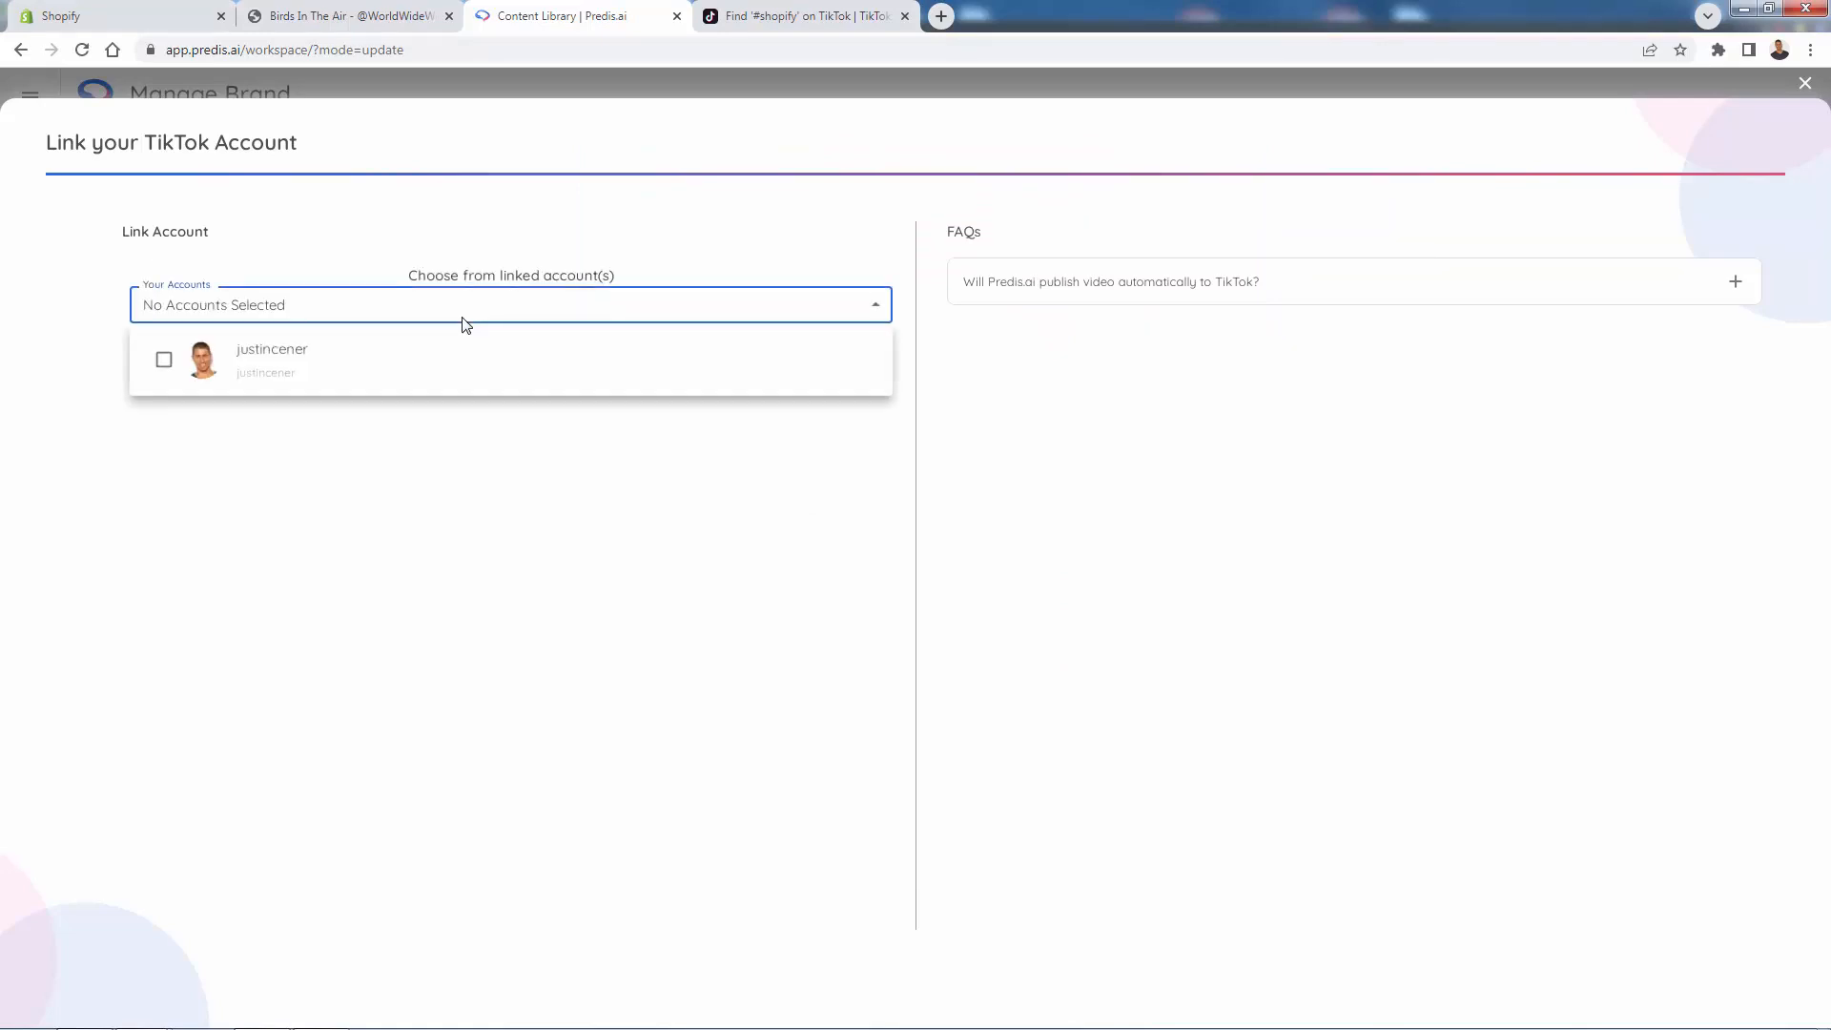
click(165, 362)
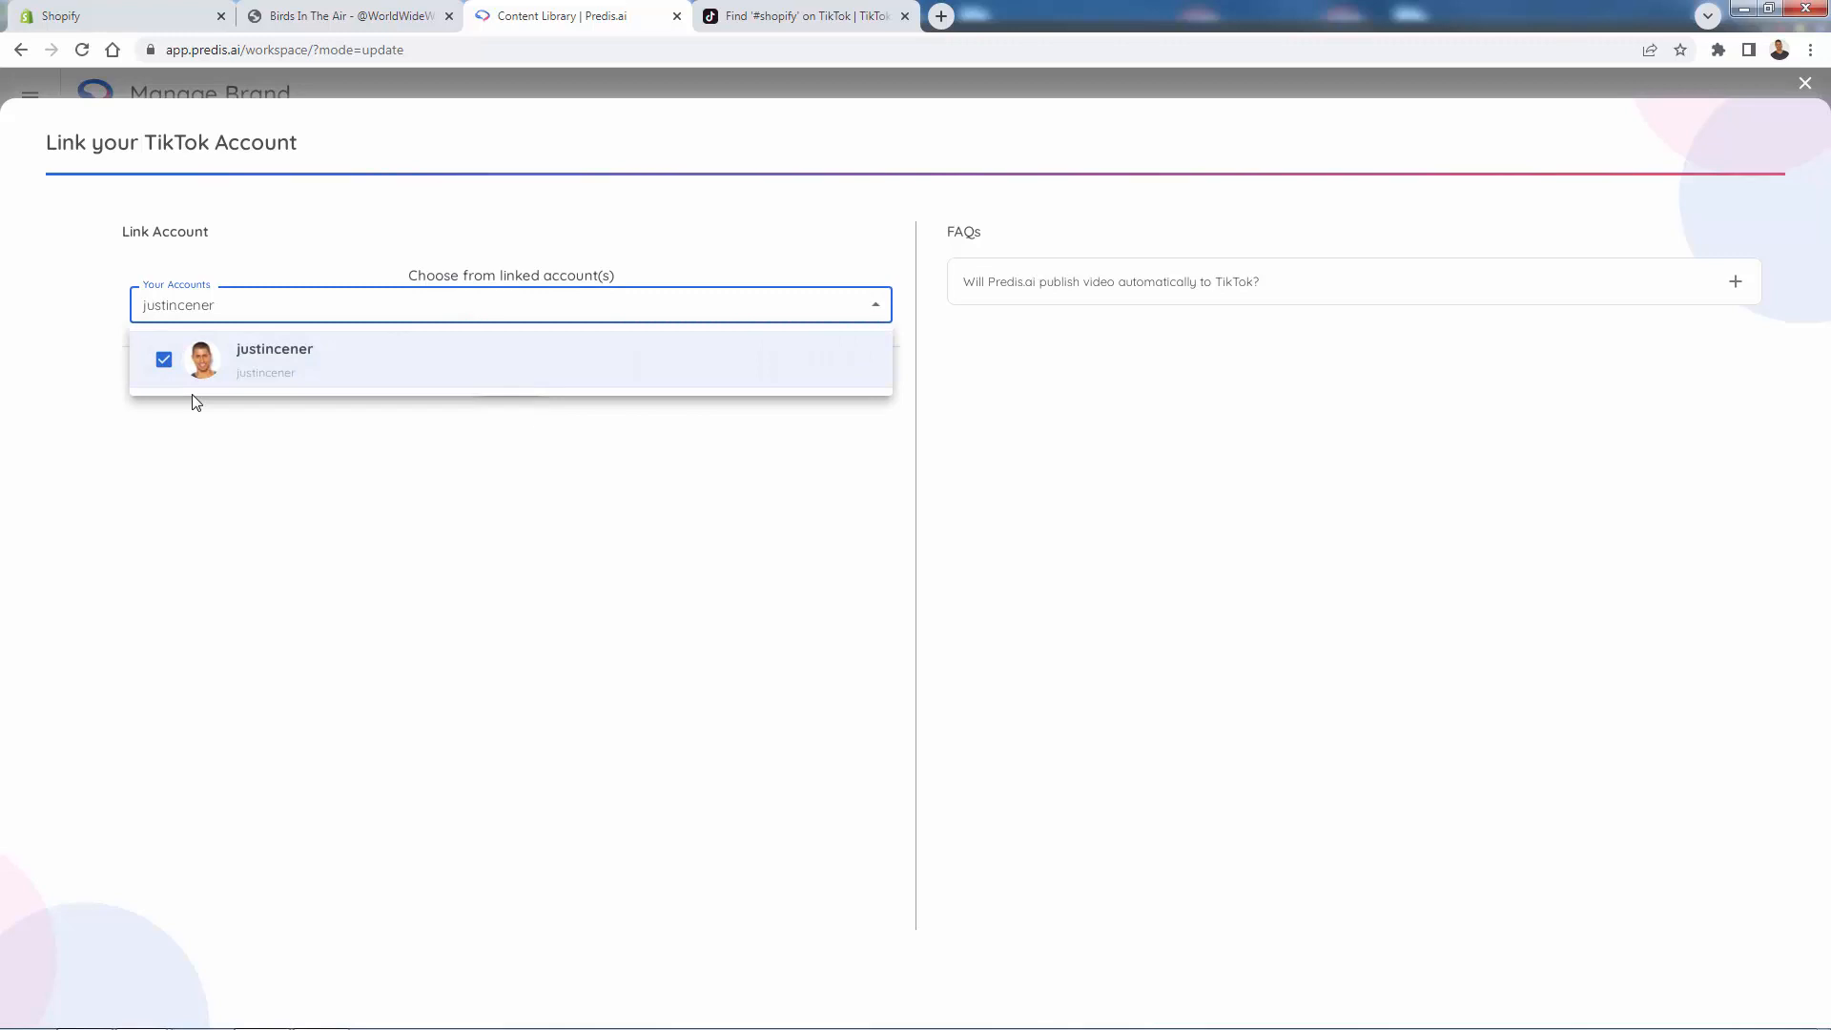
click(232, 454)
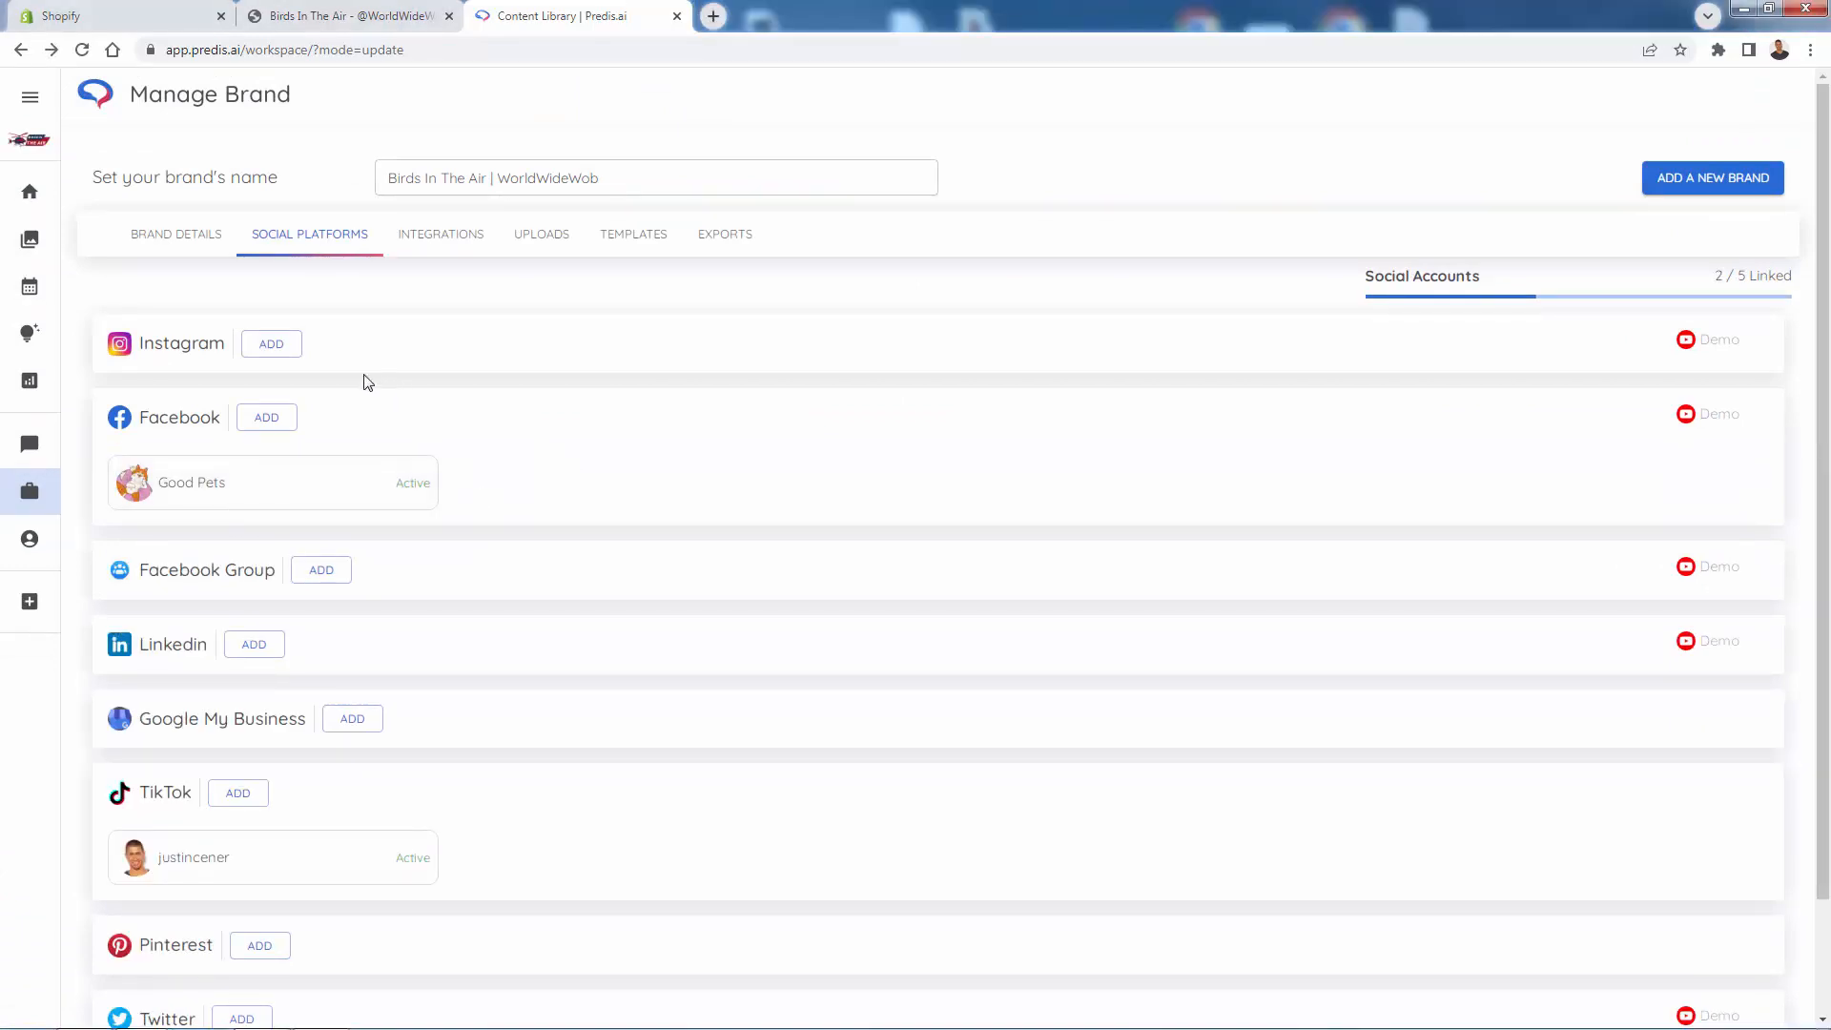
- Review the brand's linked social platforms, integrations, uploads, templates, exports and brand details
scroll(296, 565, down, 2)
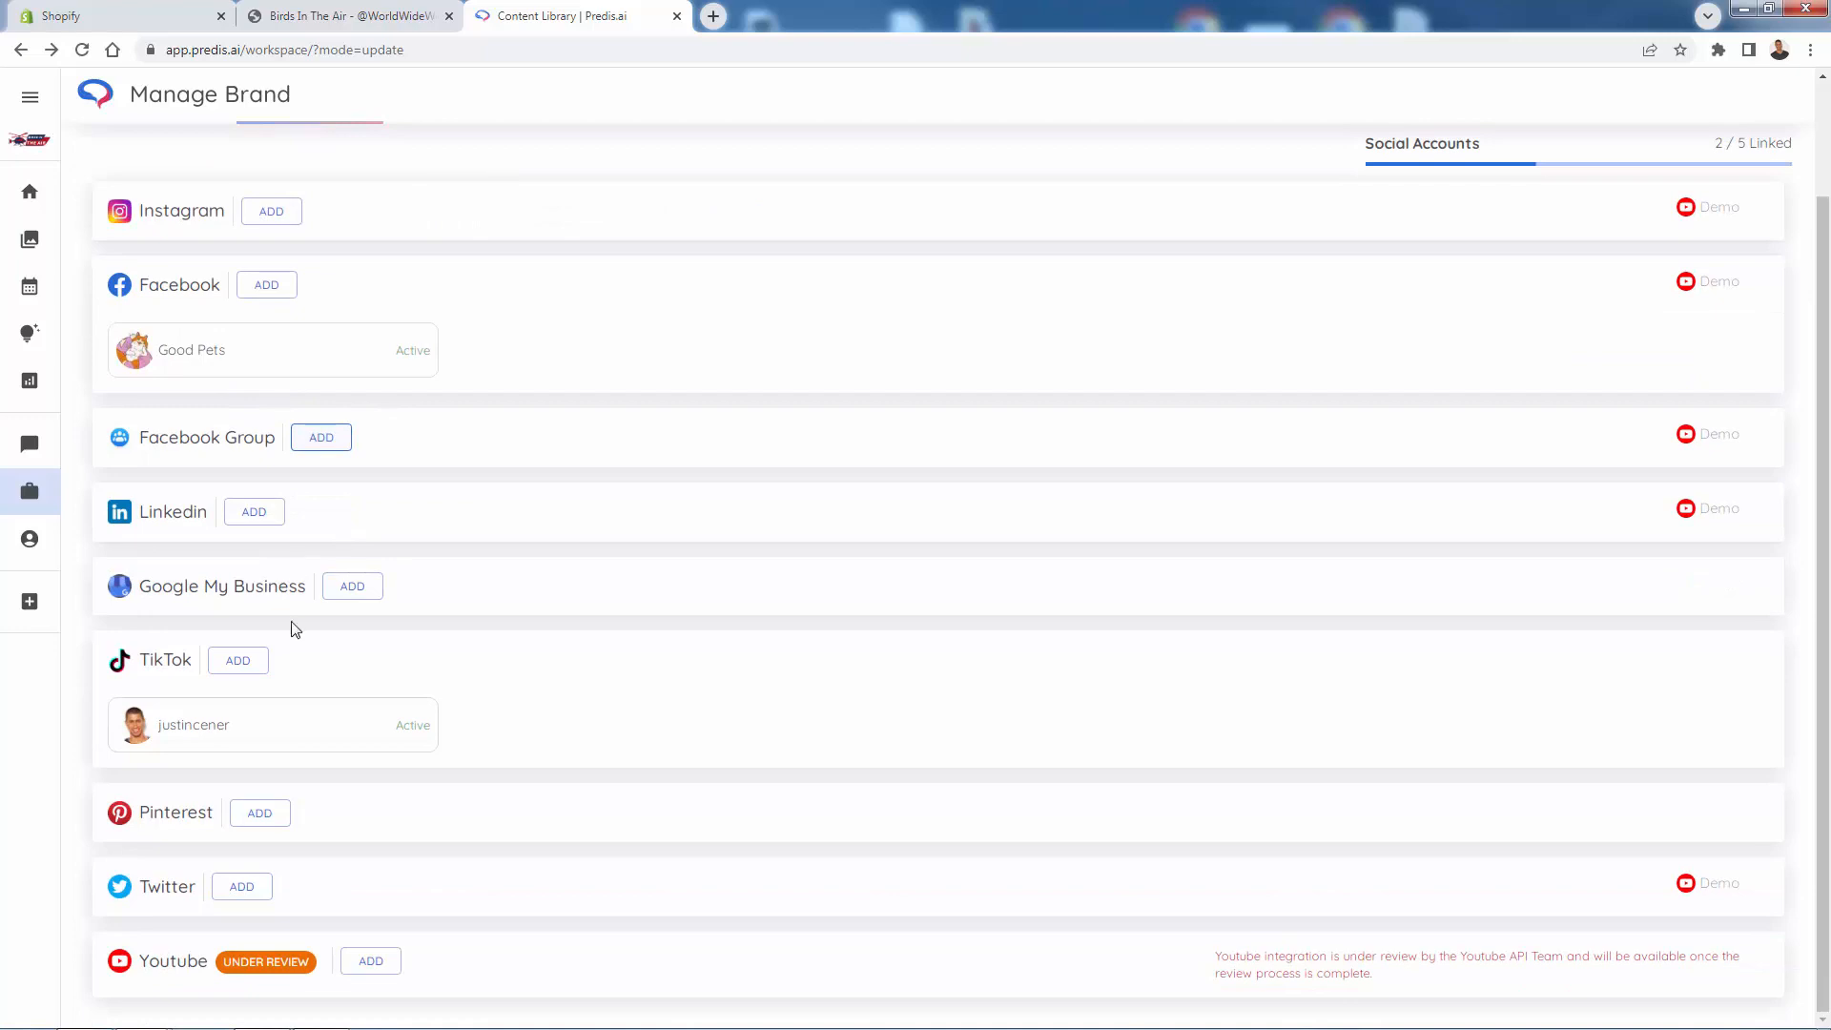
scroll(295, 629, up, 2)
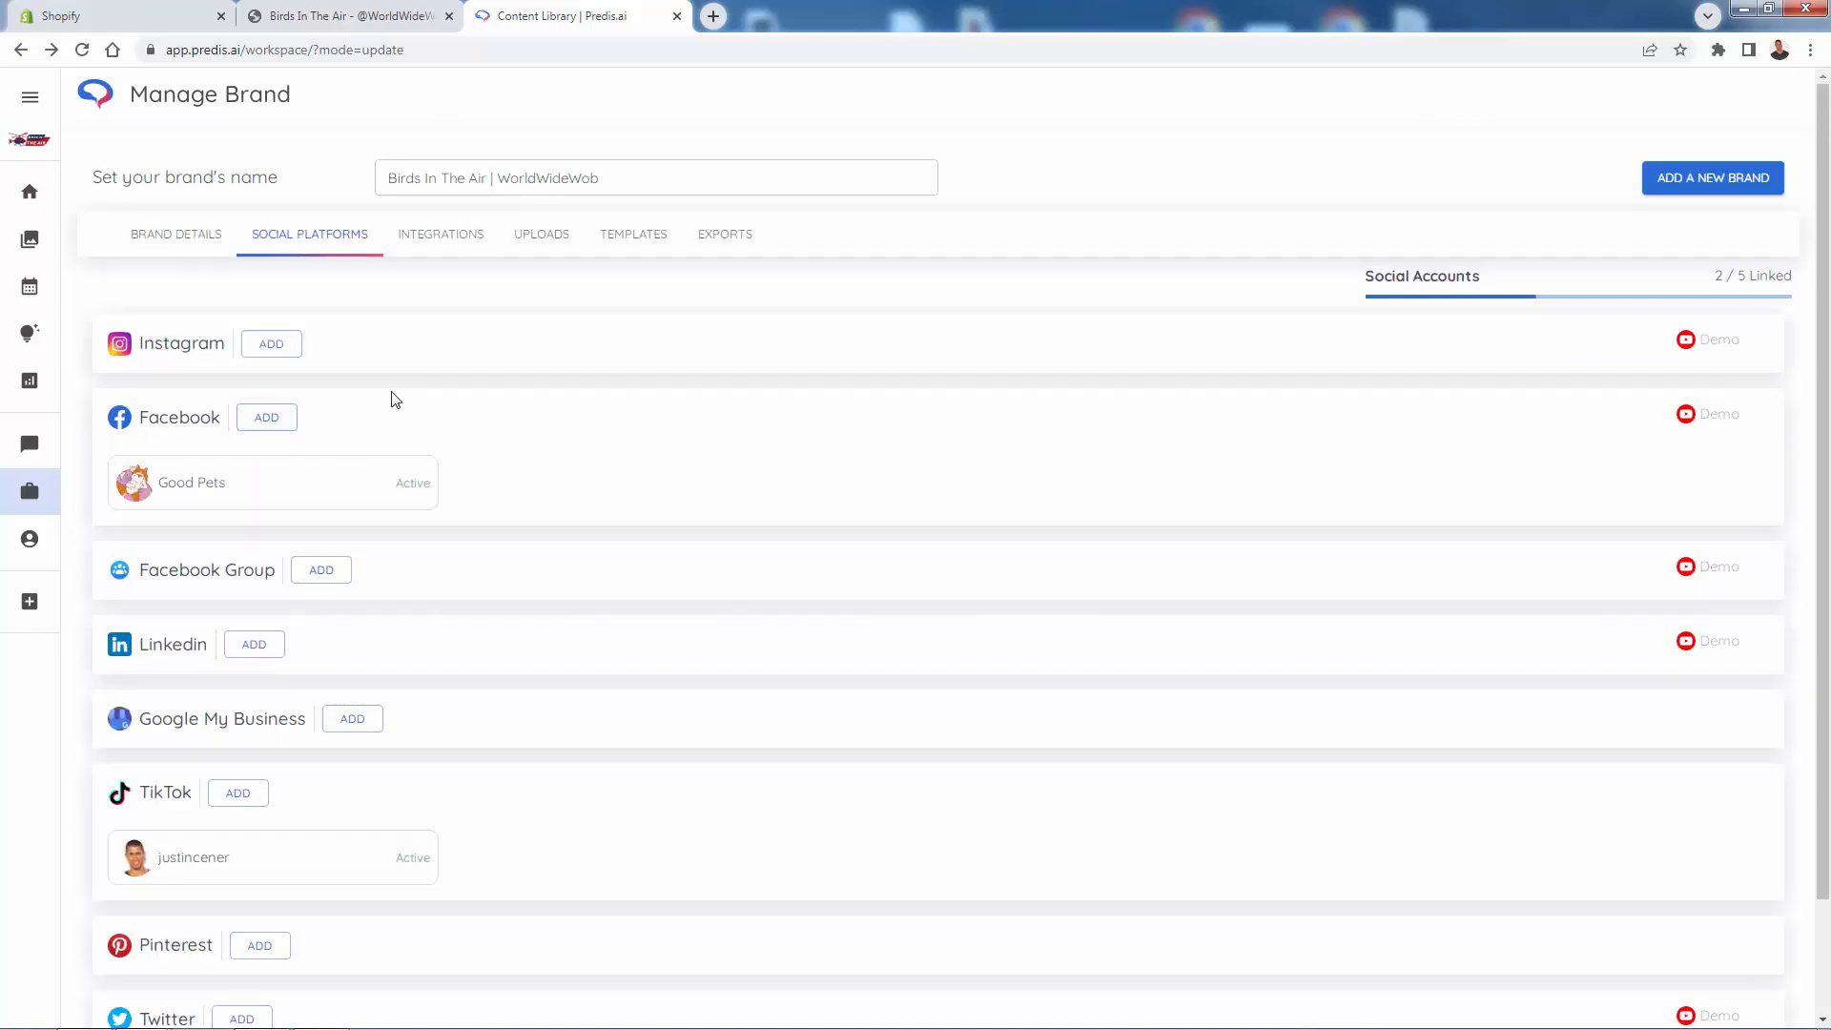
click(440, 236)
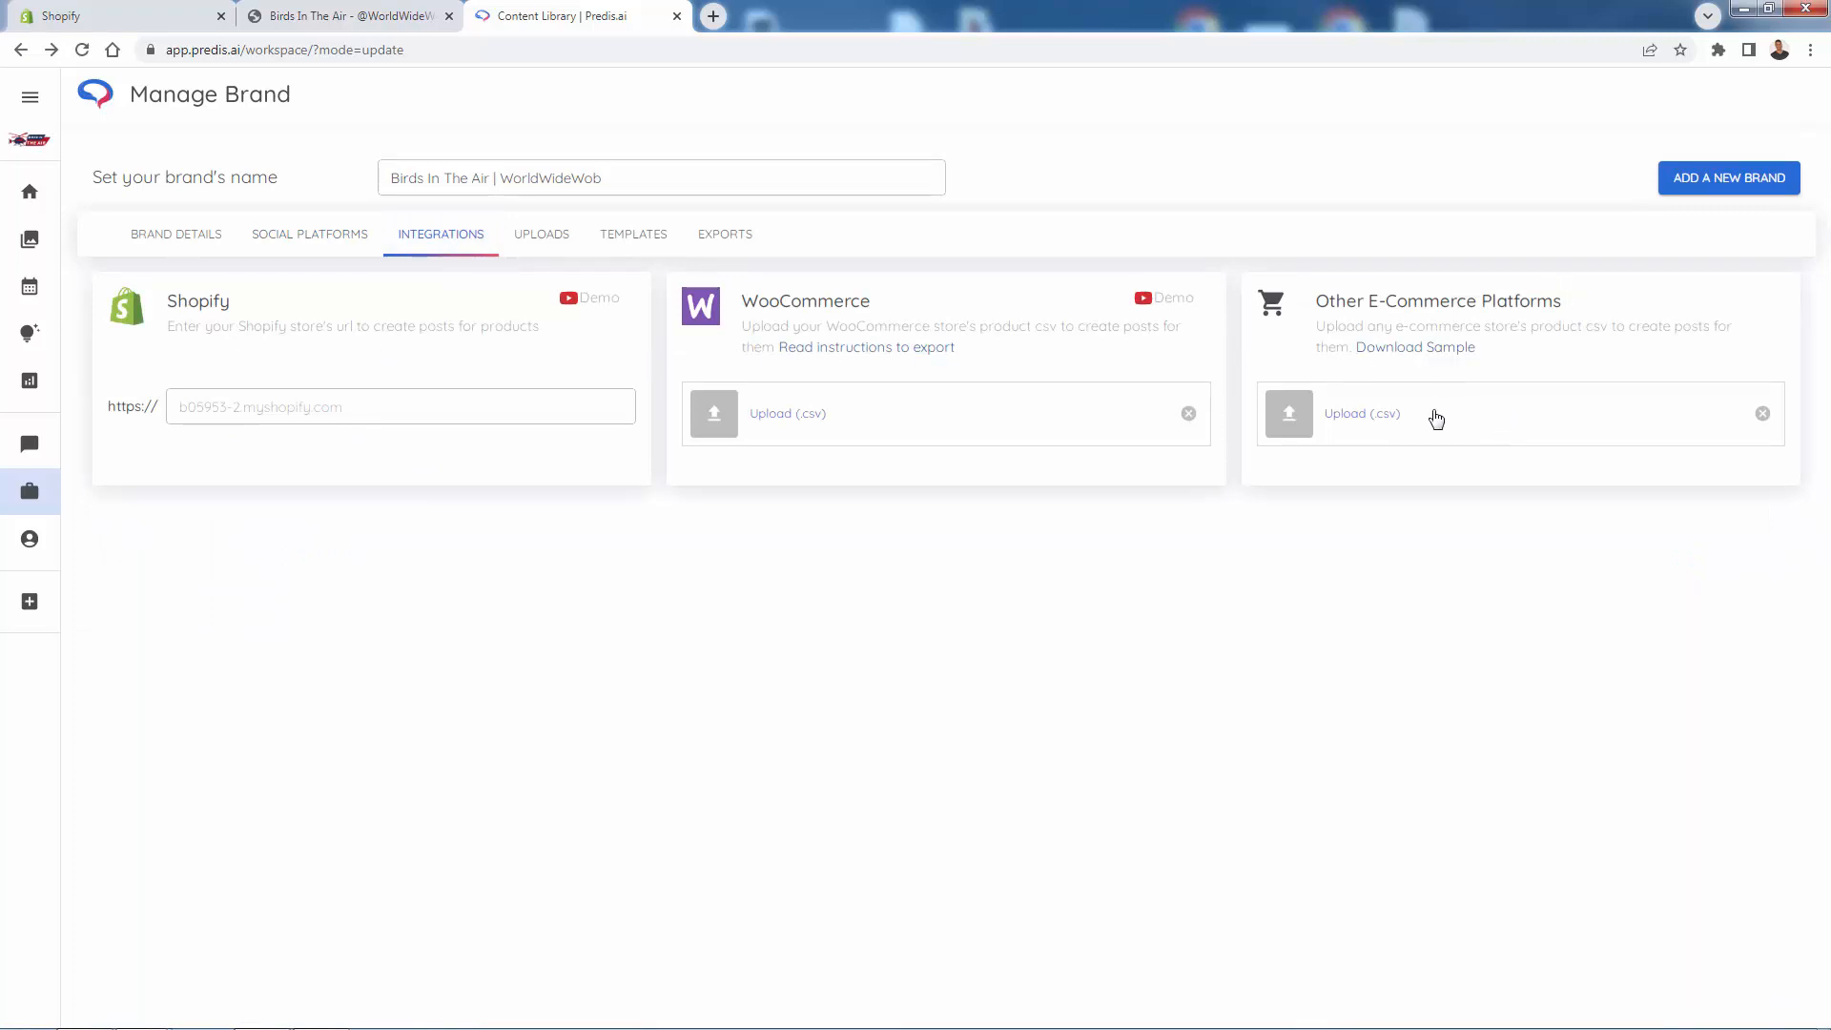
click(525, 246)
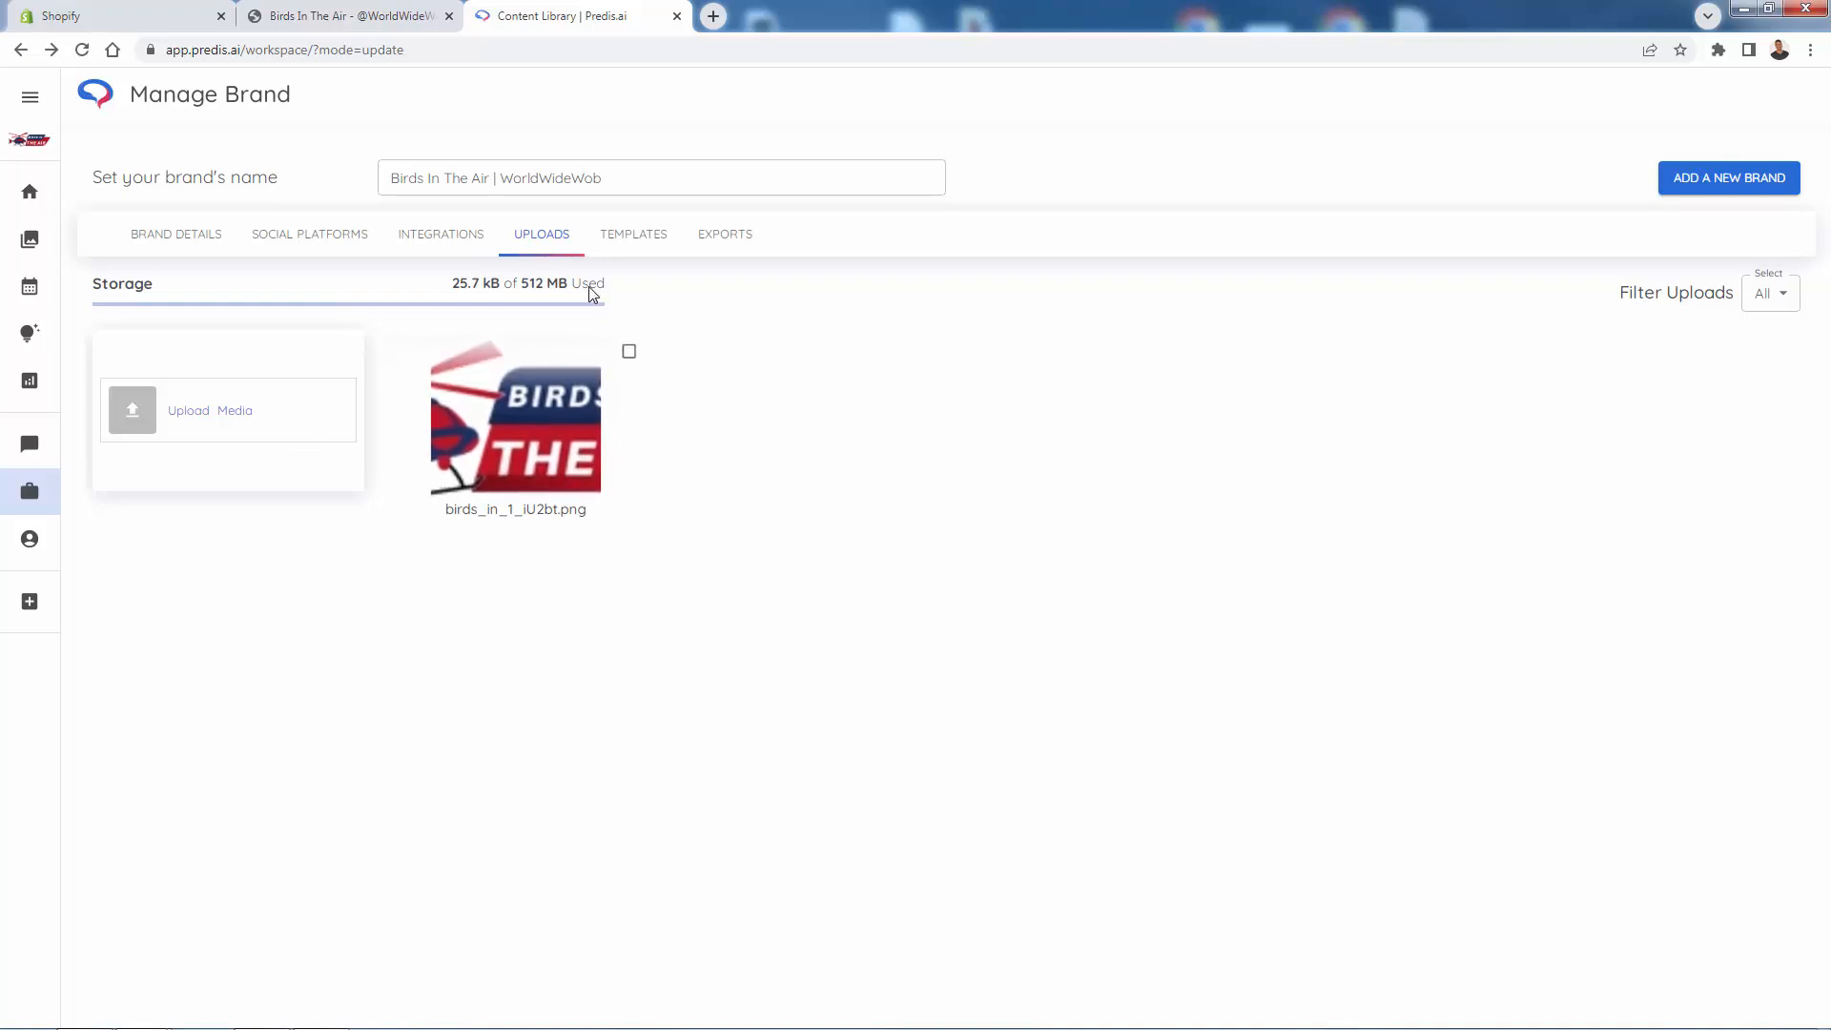
click(641, 237)
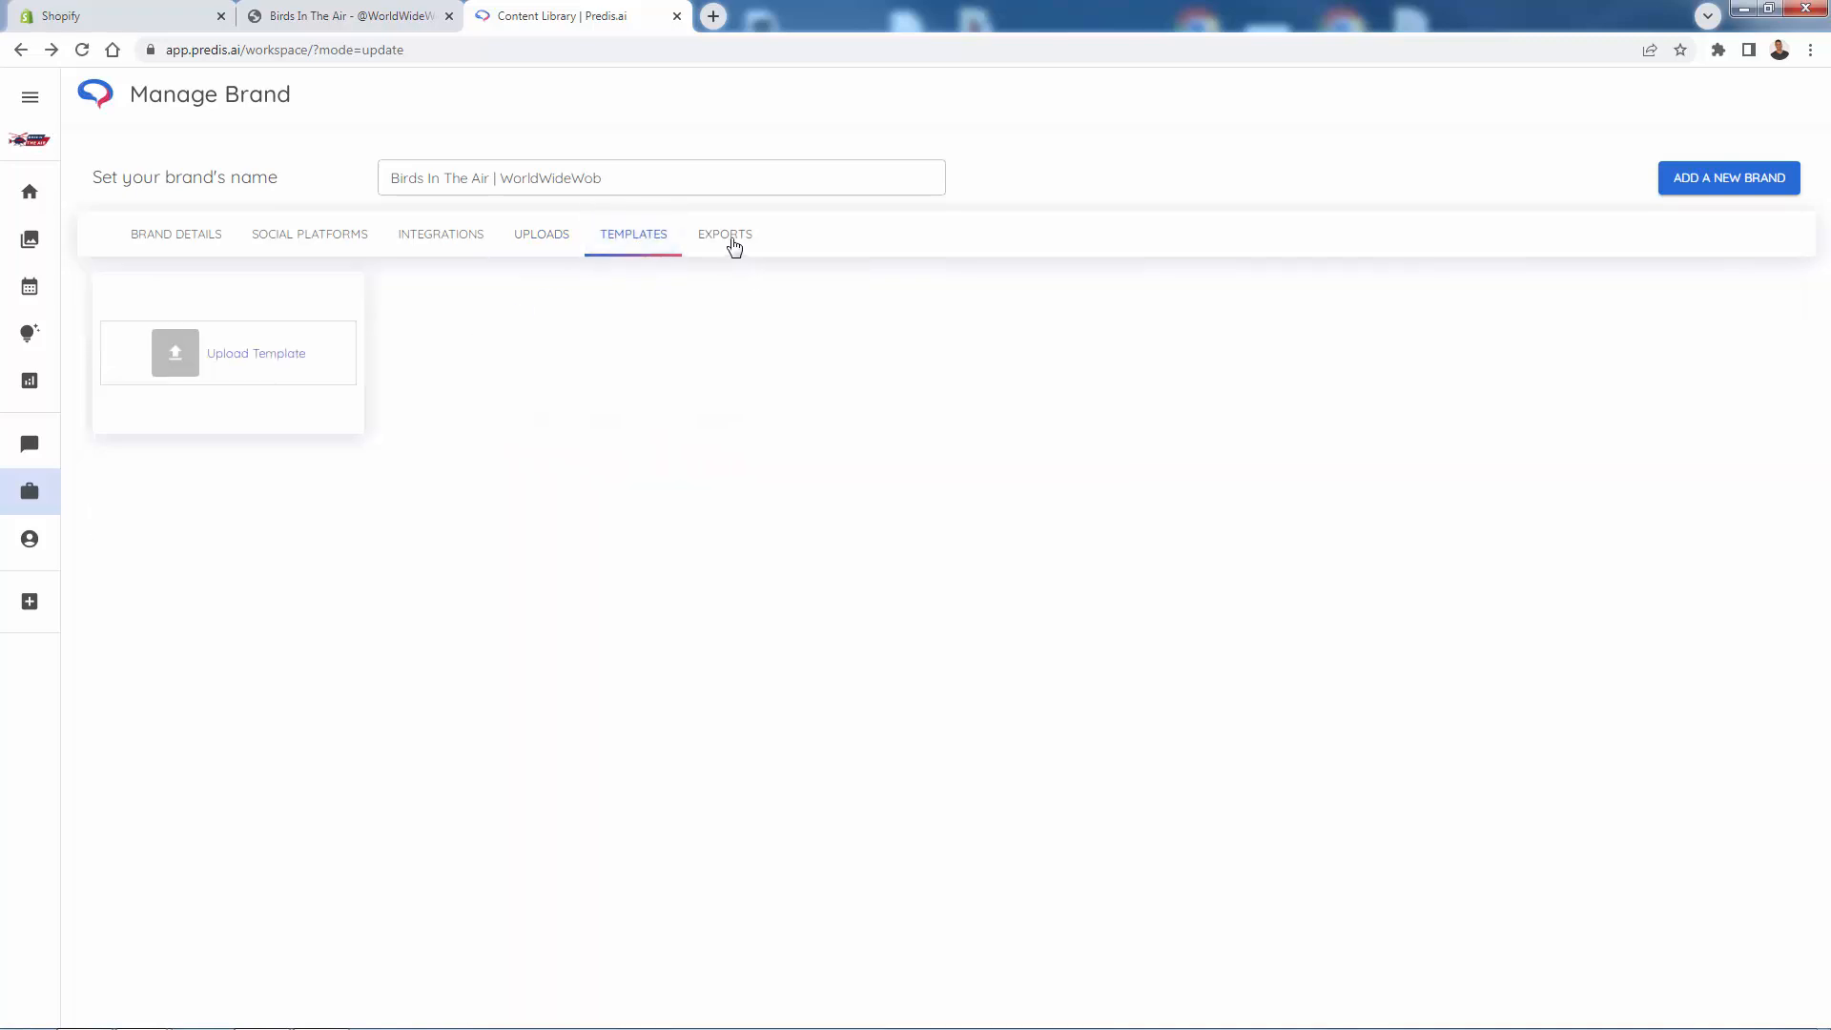
click(733, 245)
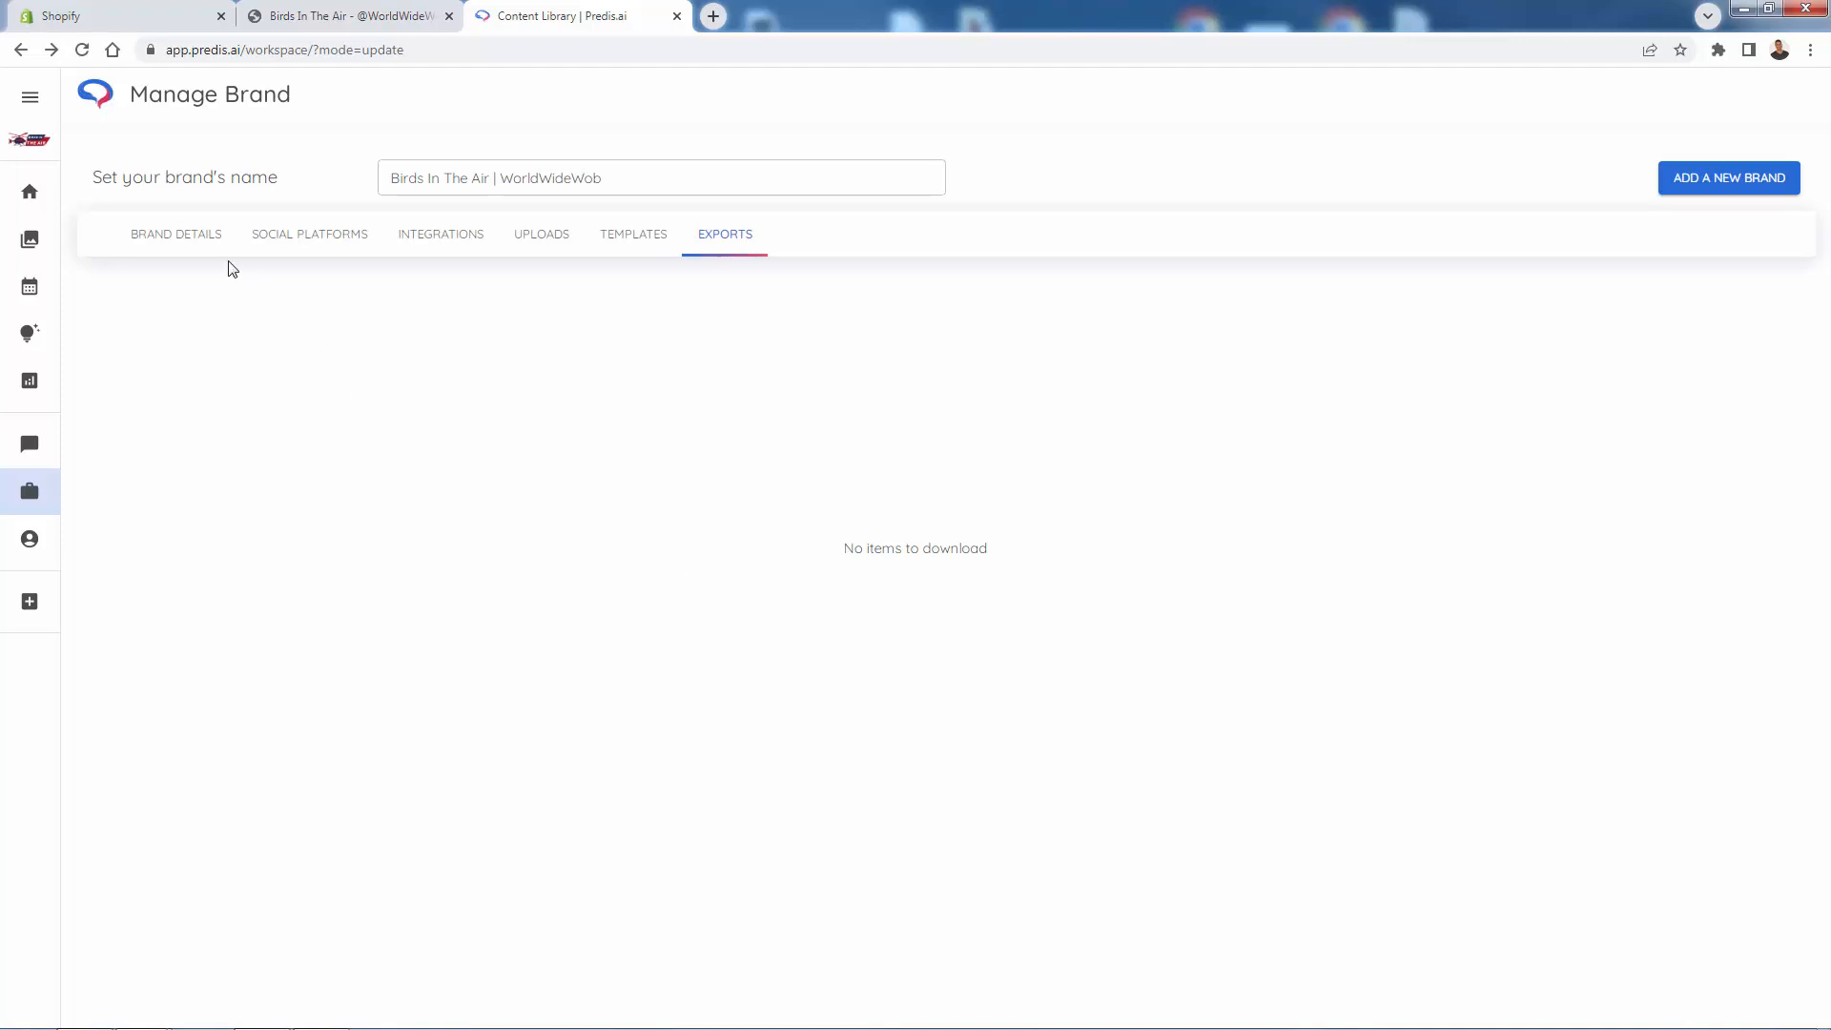
click(184, 250)
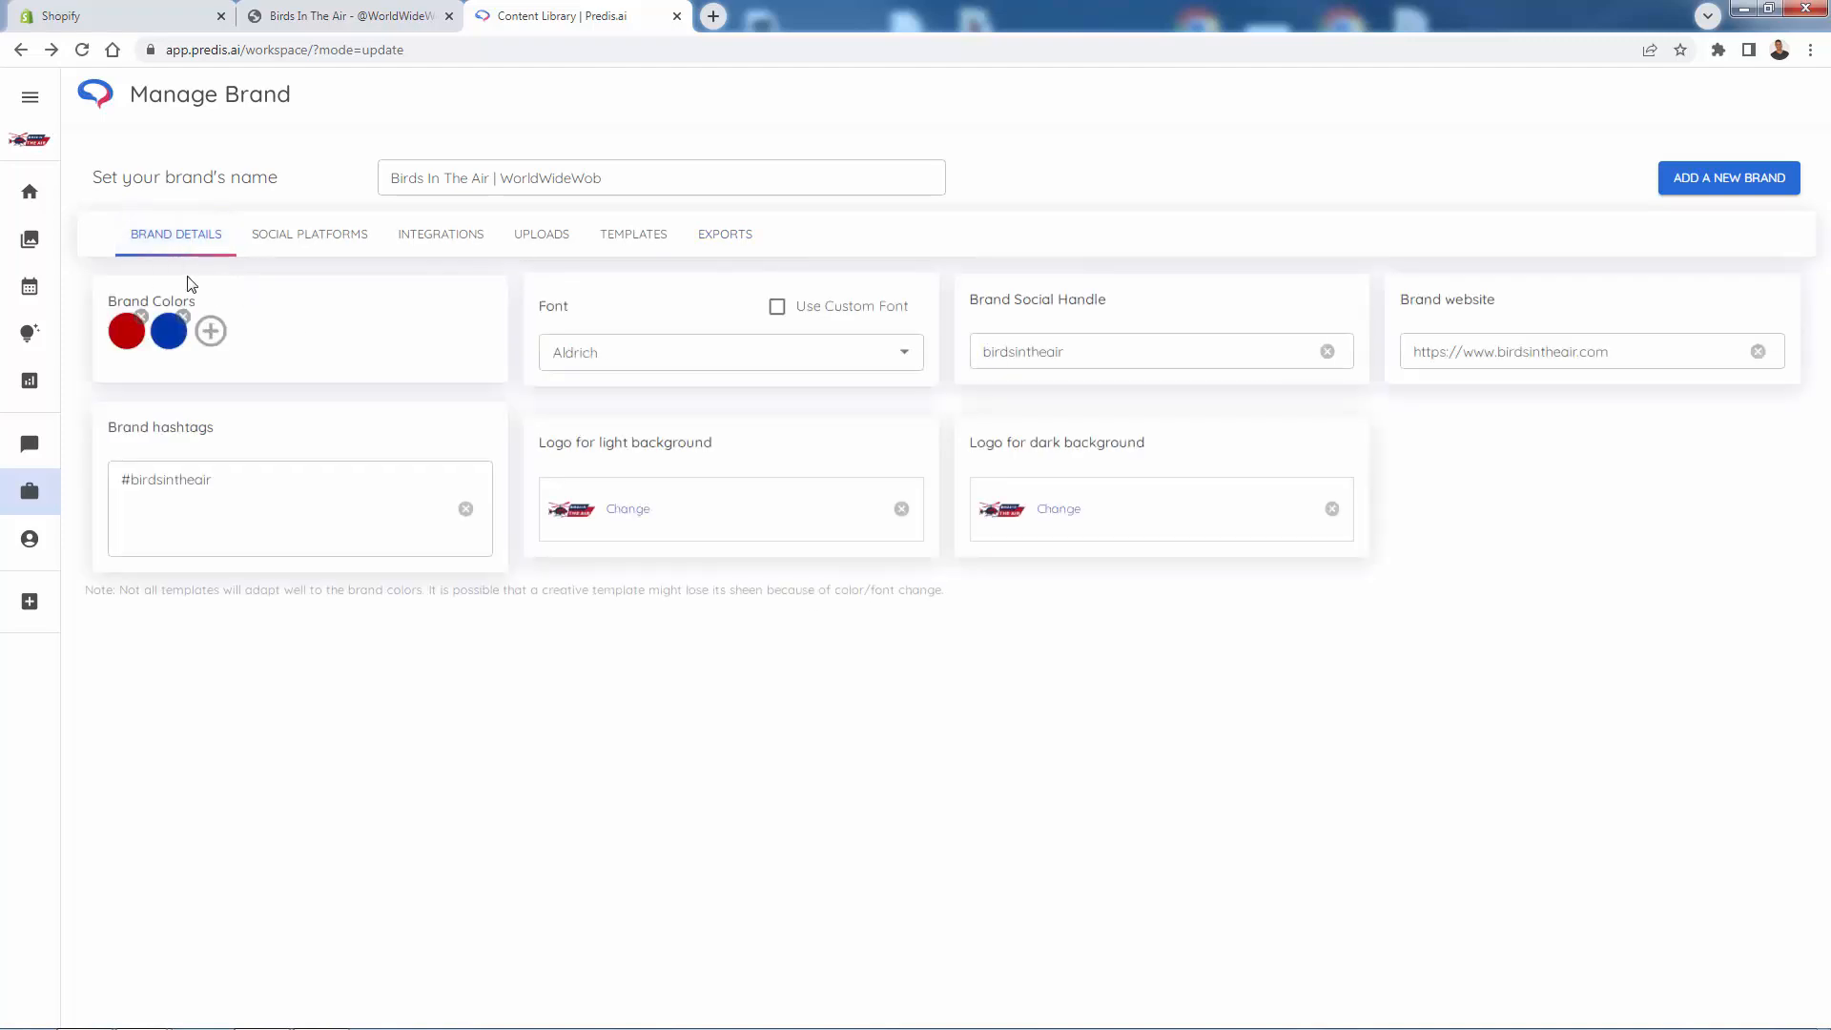
click(257, 250)
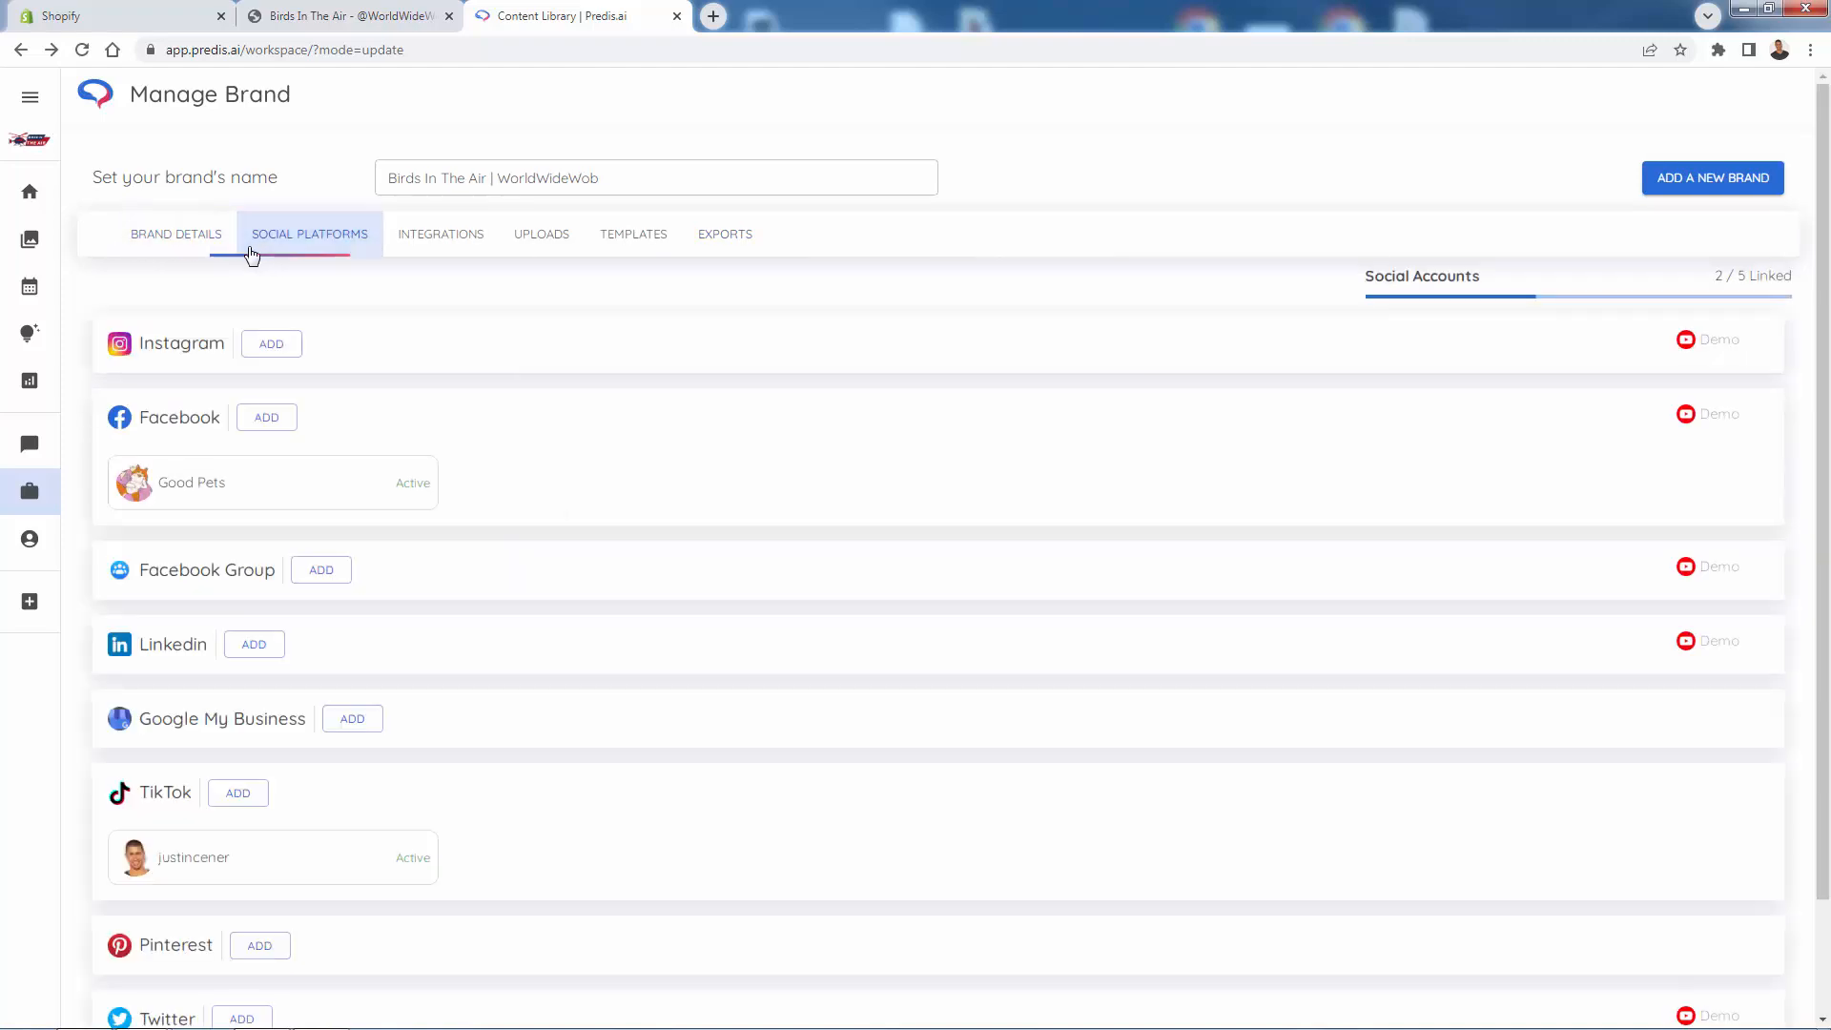
scroll(267, 515, down, 2)
scroll(265, 514, up, 2)
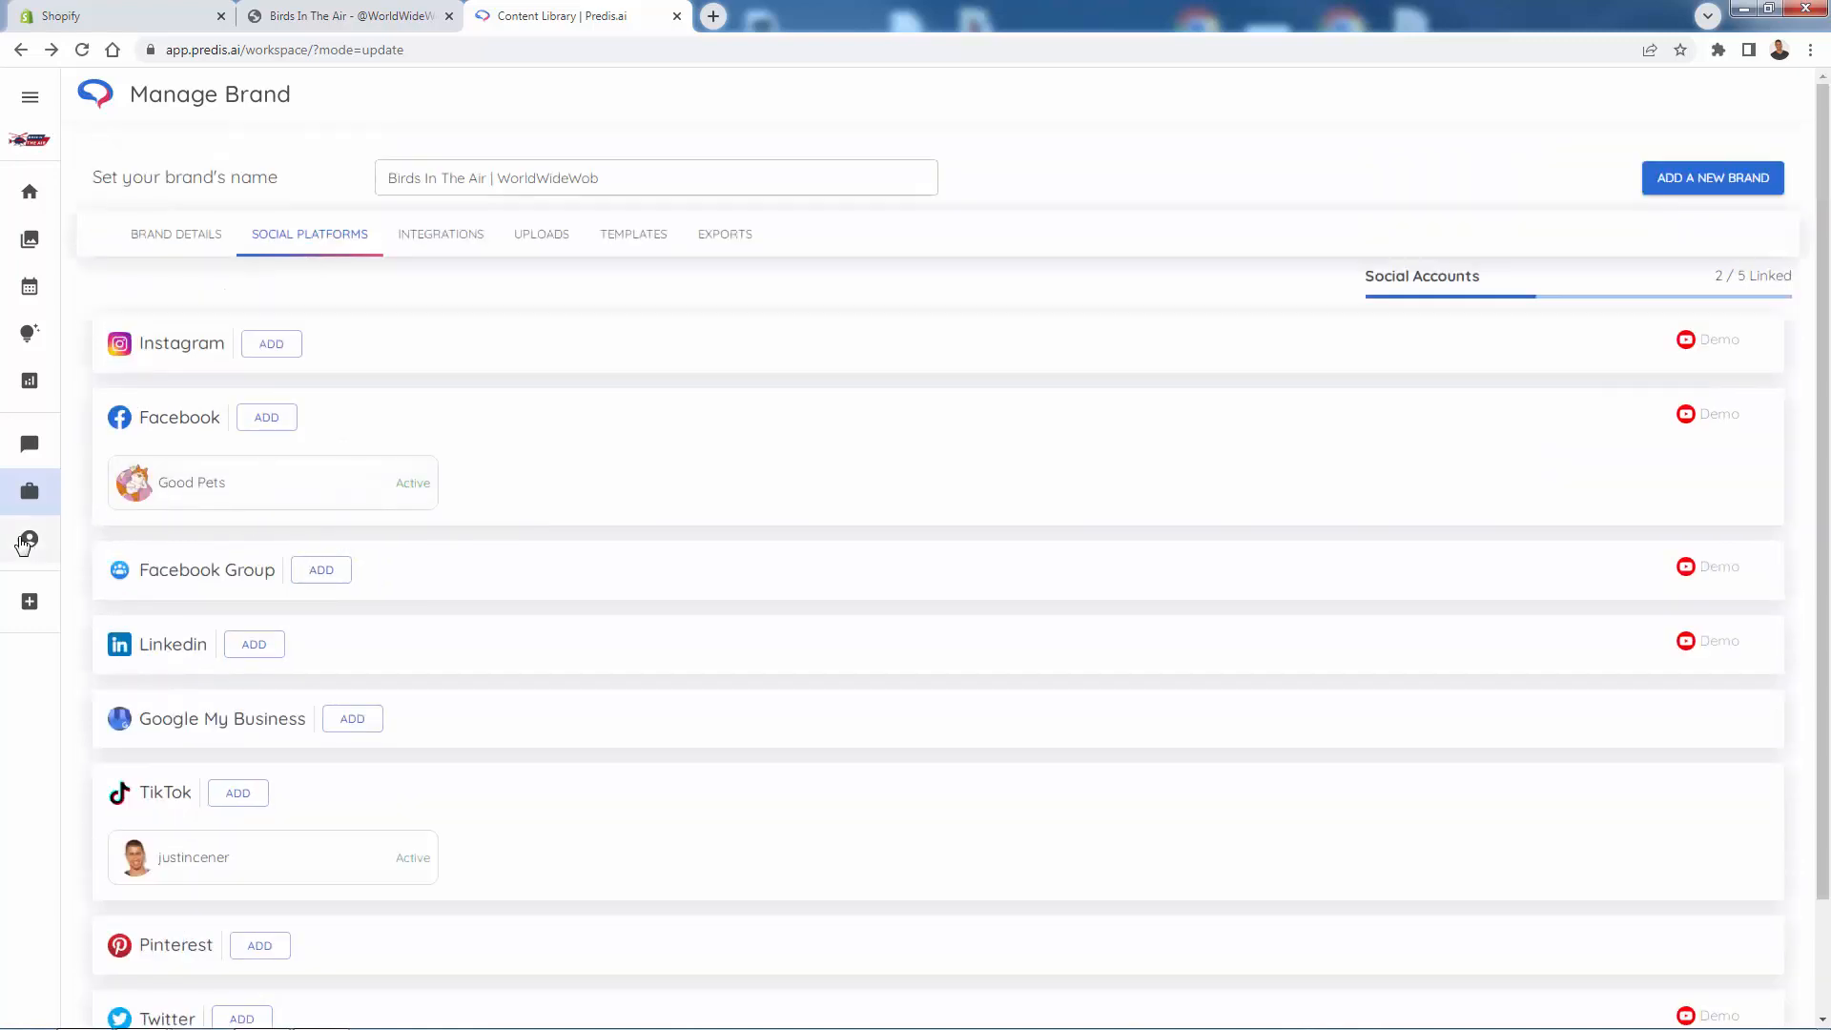
- Review the account's current usage and available billing plans, and look at the help chat
click(27, 542)
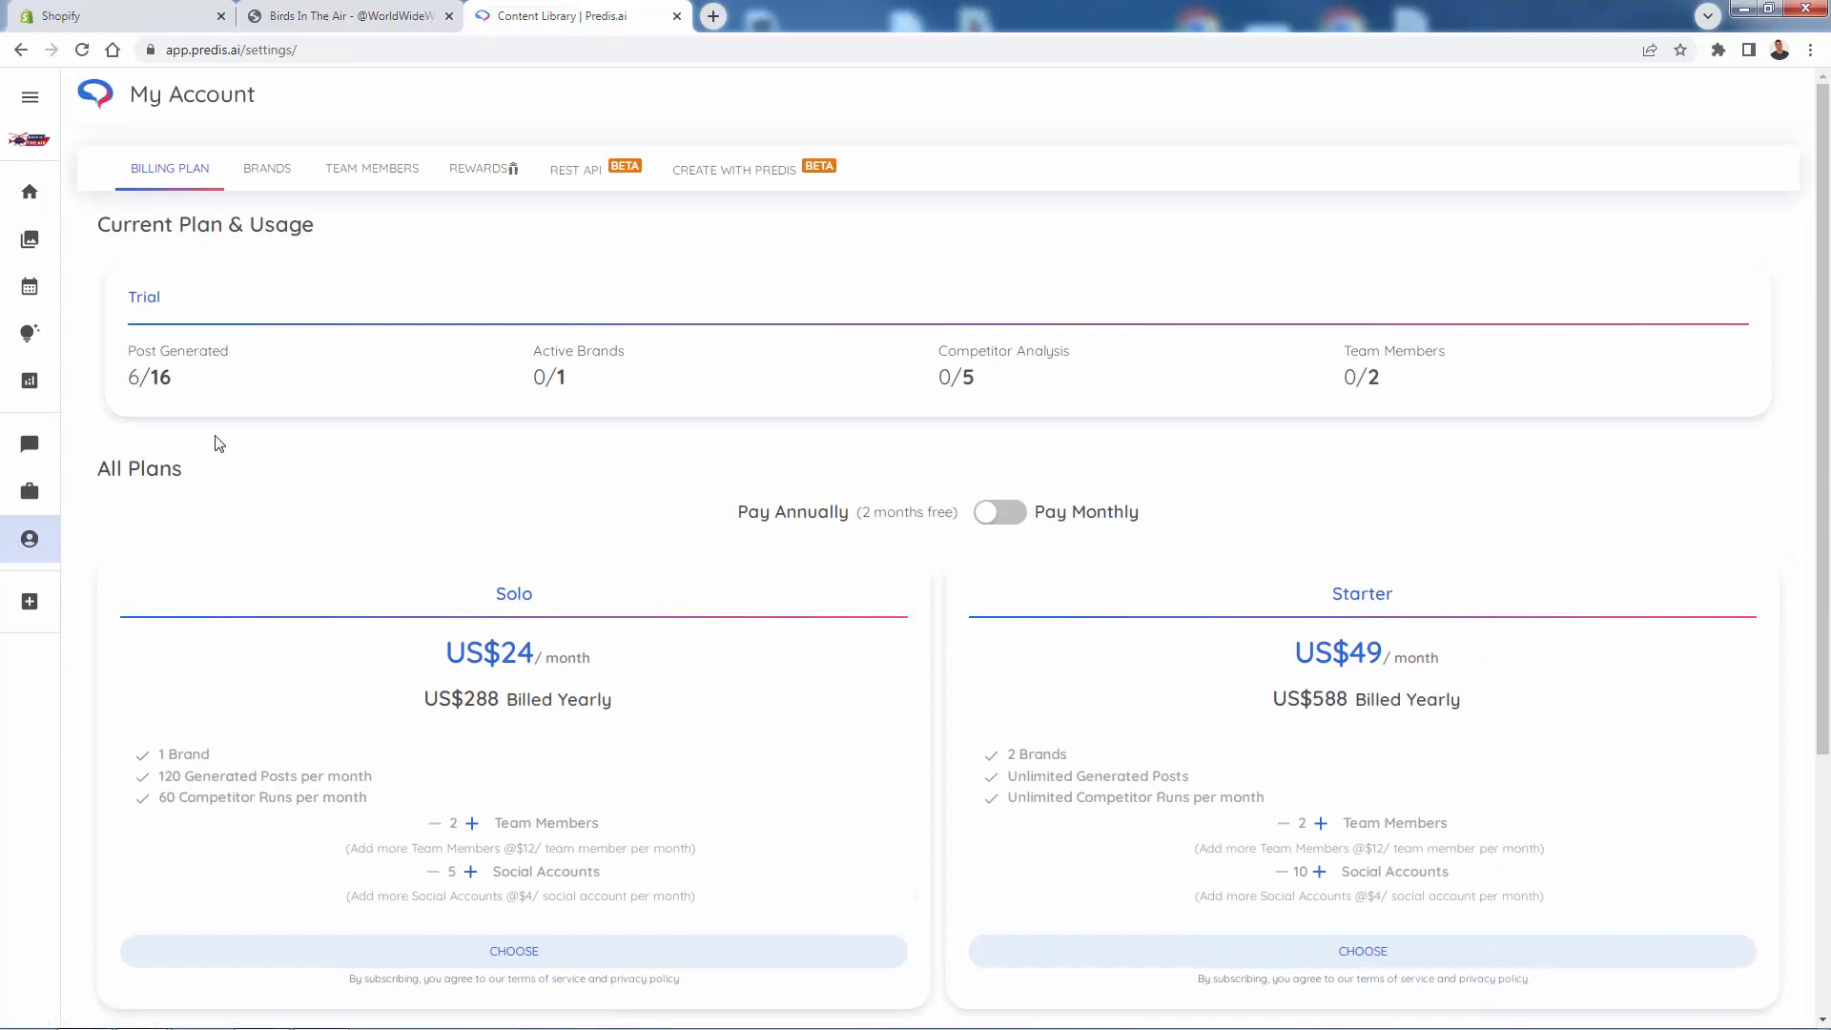
scroll(218, 443, down, 4)
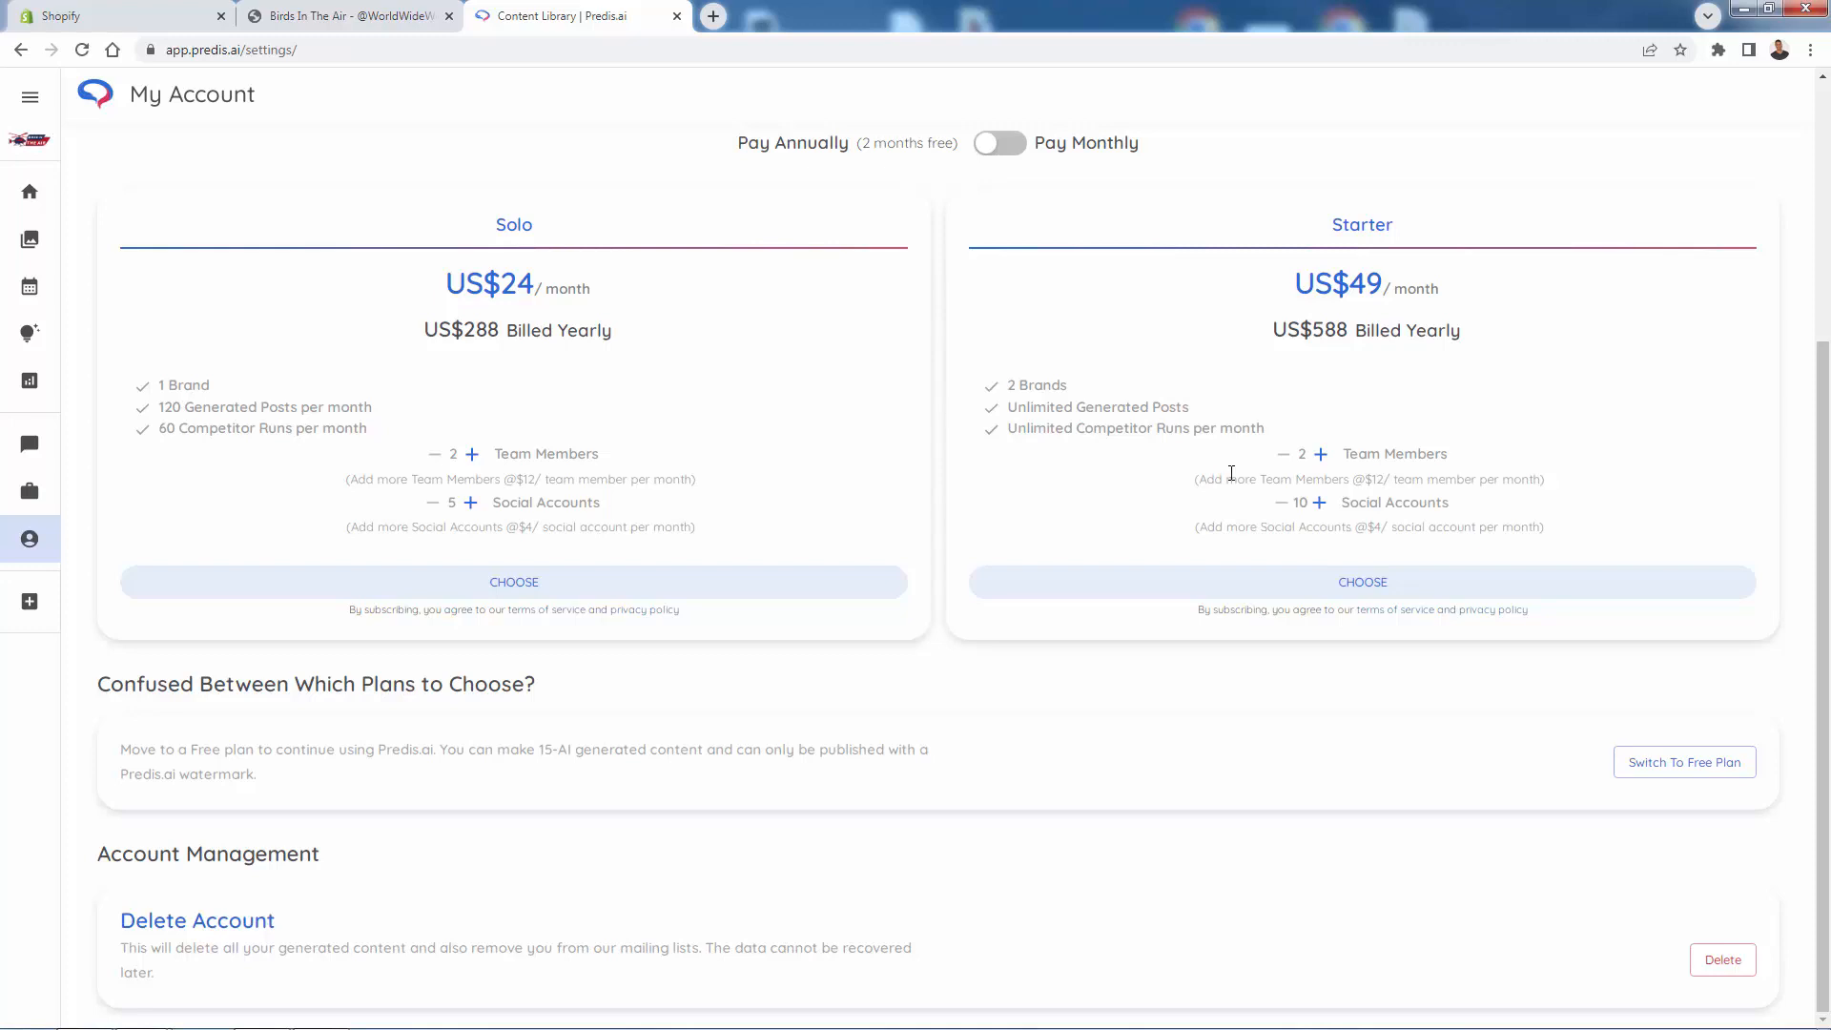
scroll(745, 413, up, 4)
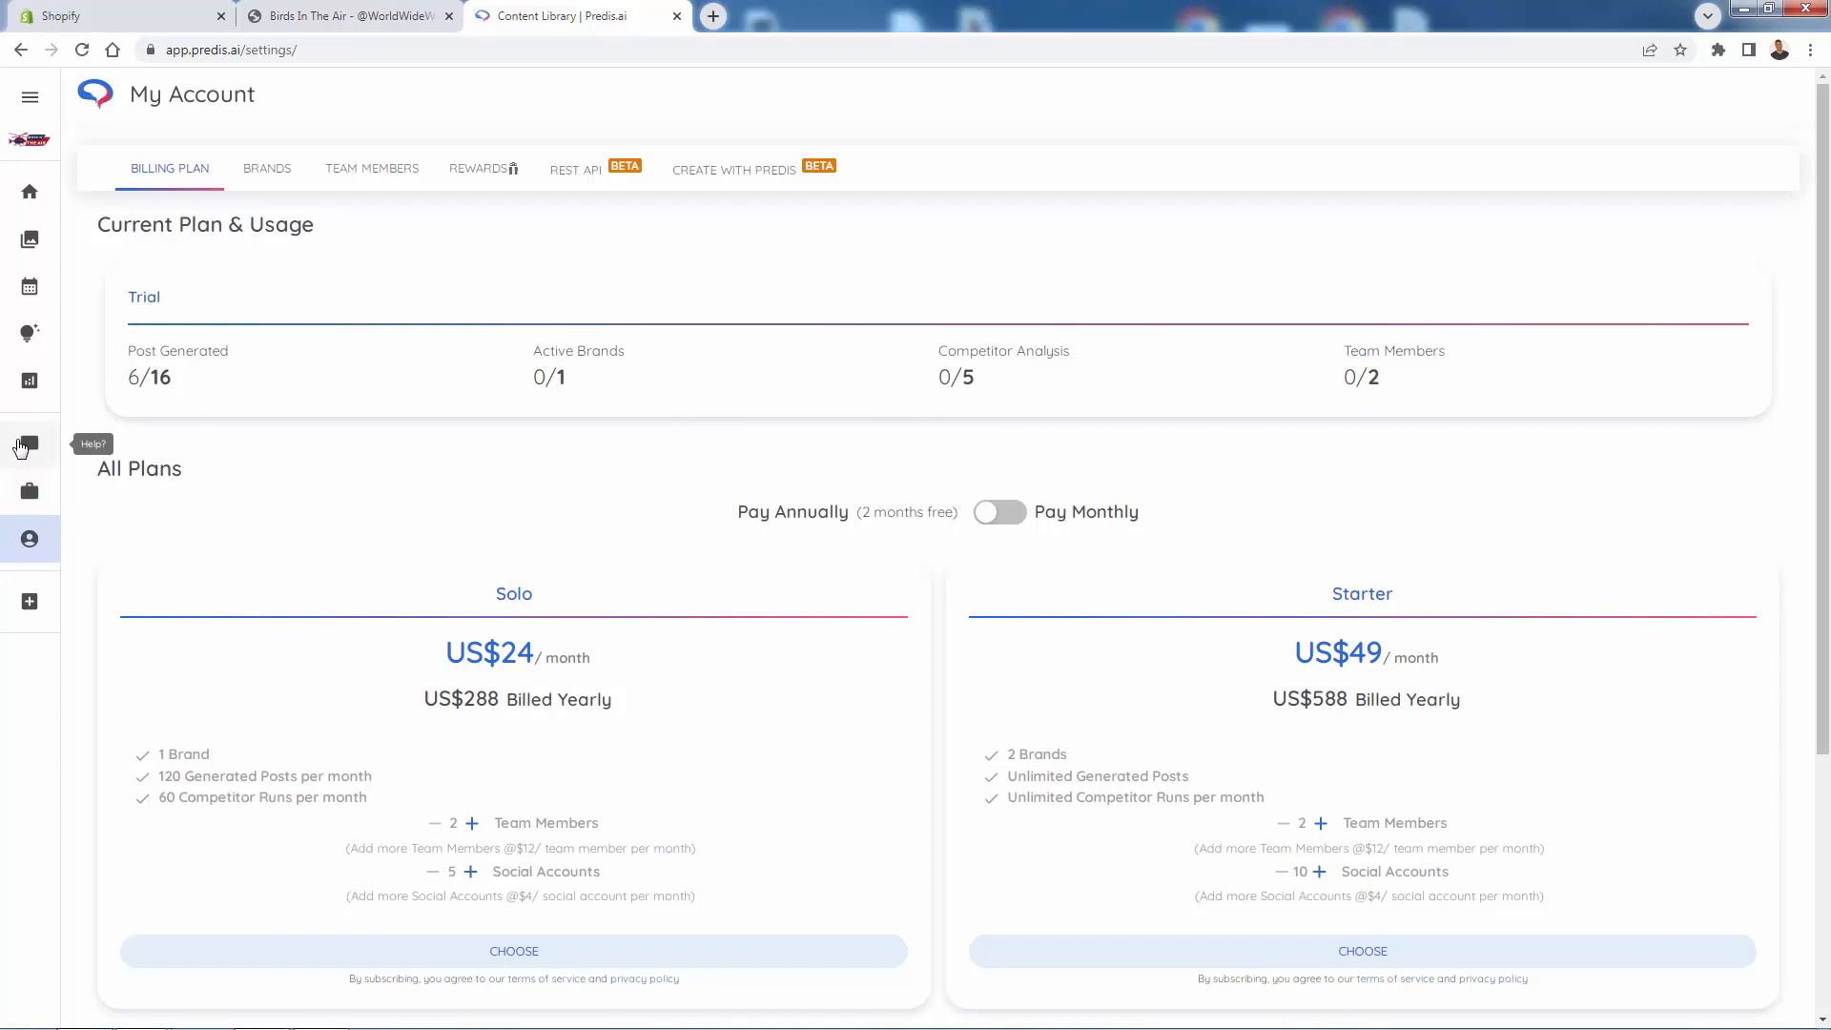
click(20, 445)
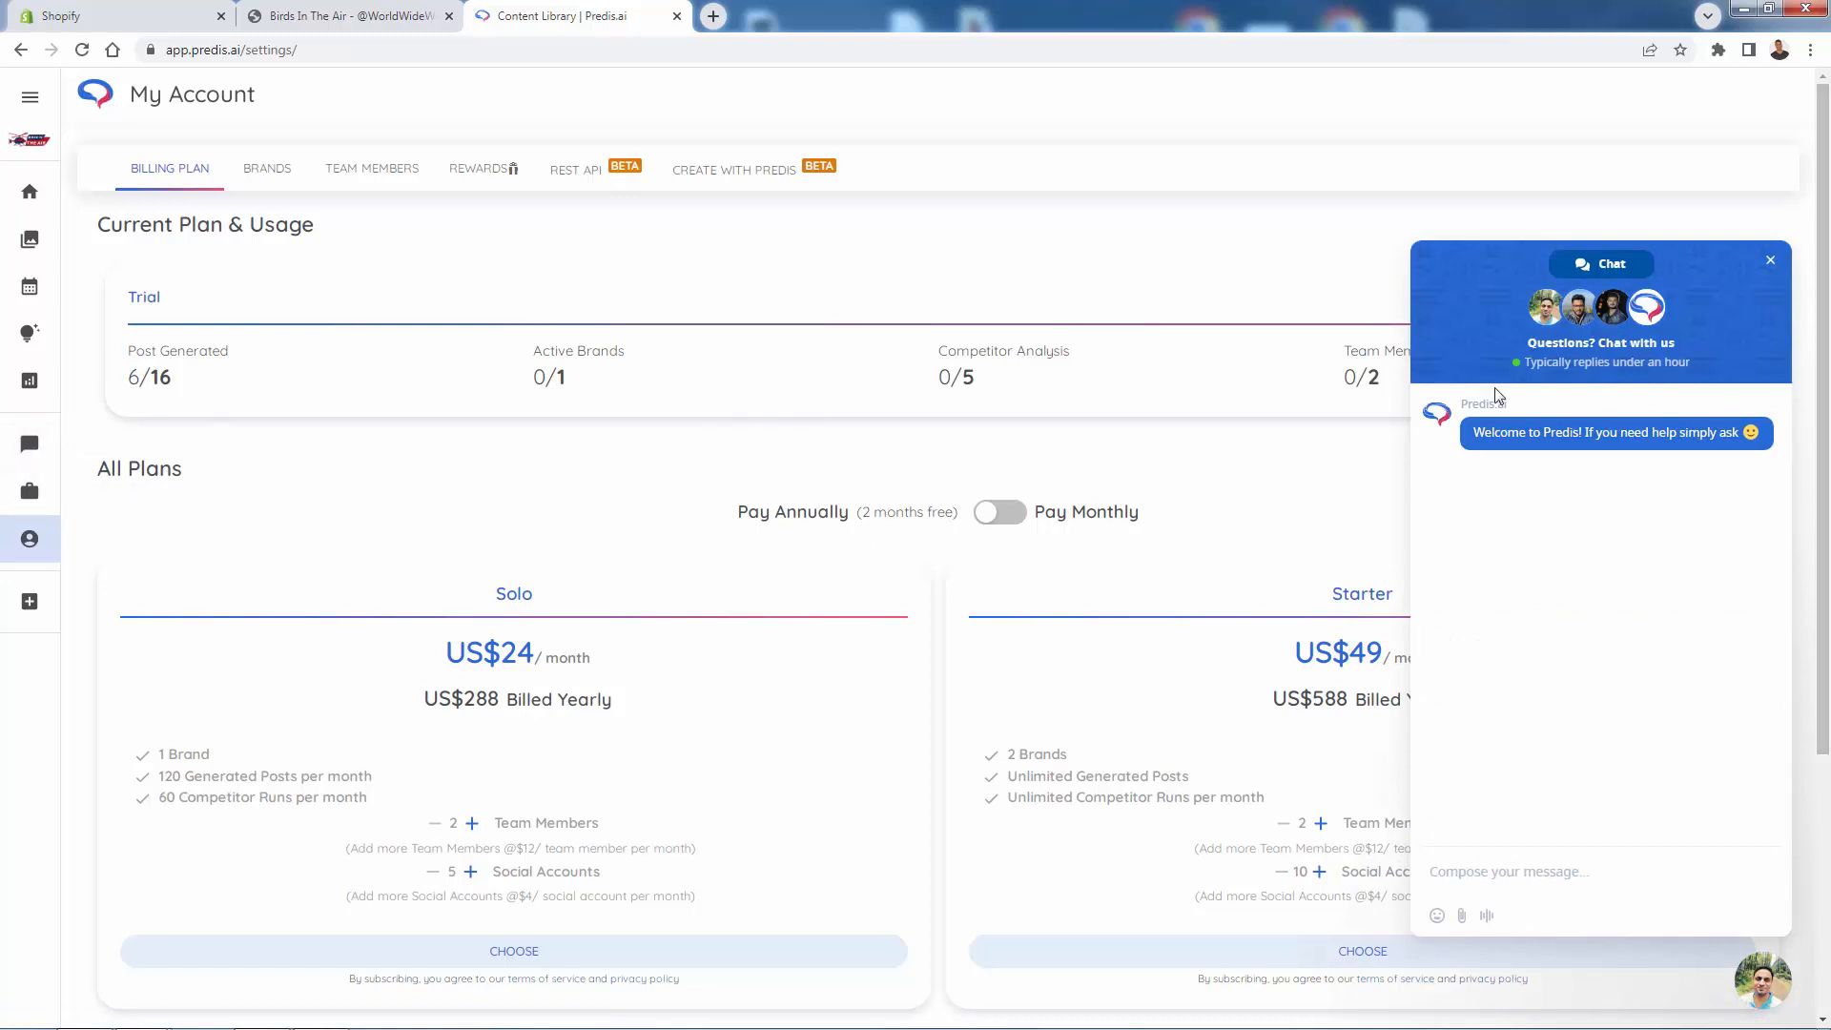
click(1771, 261)
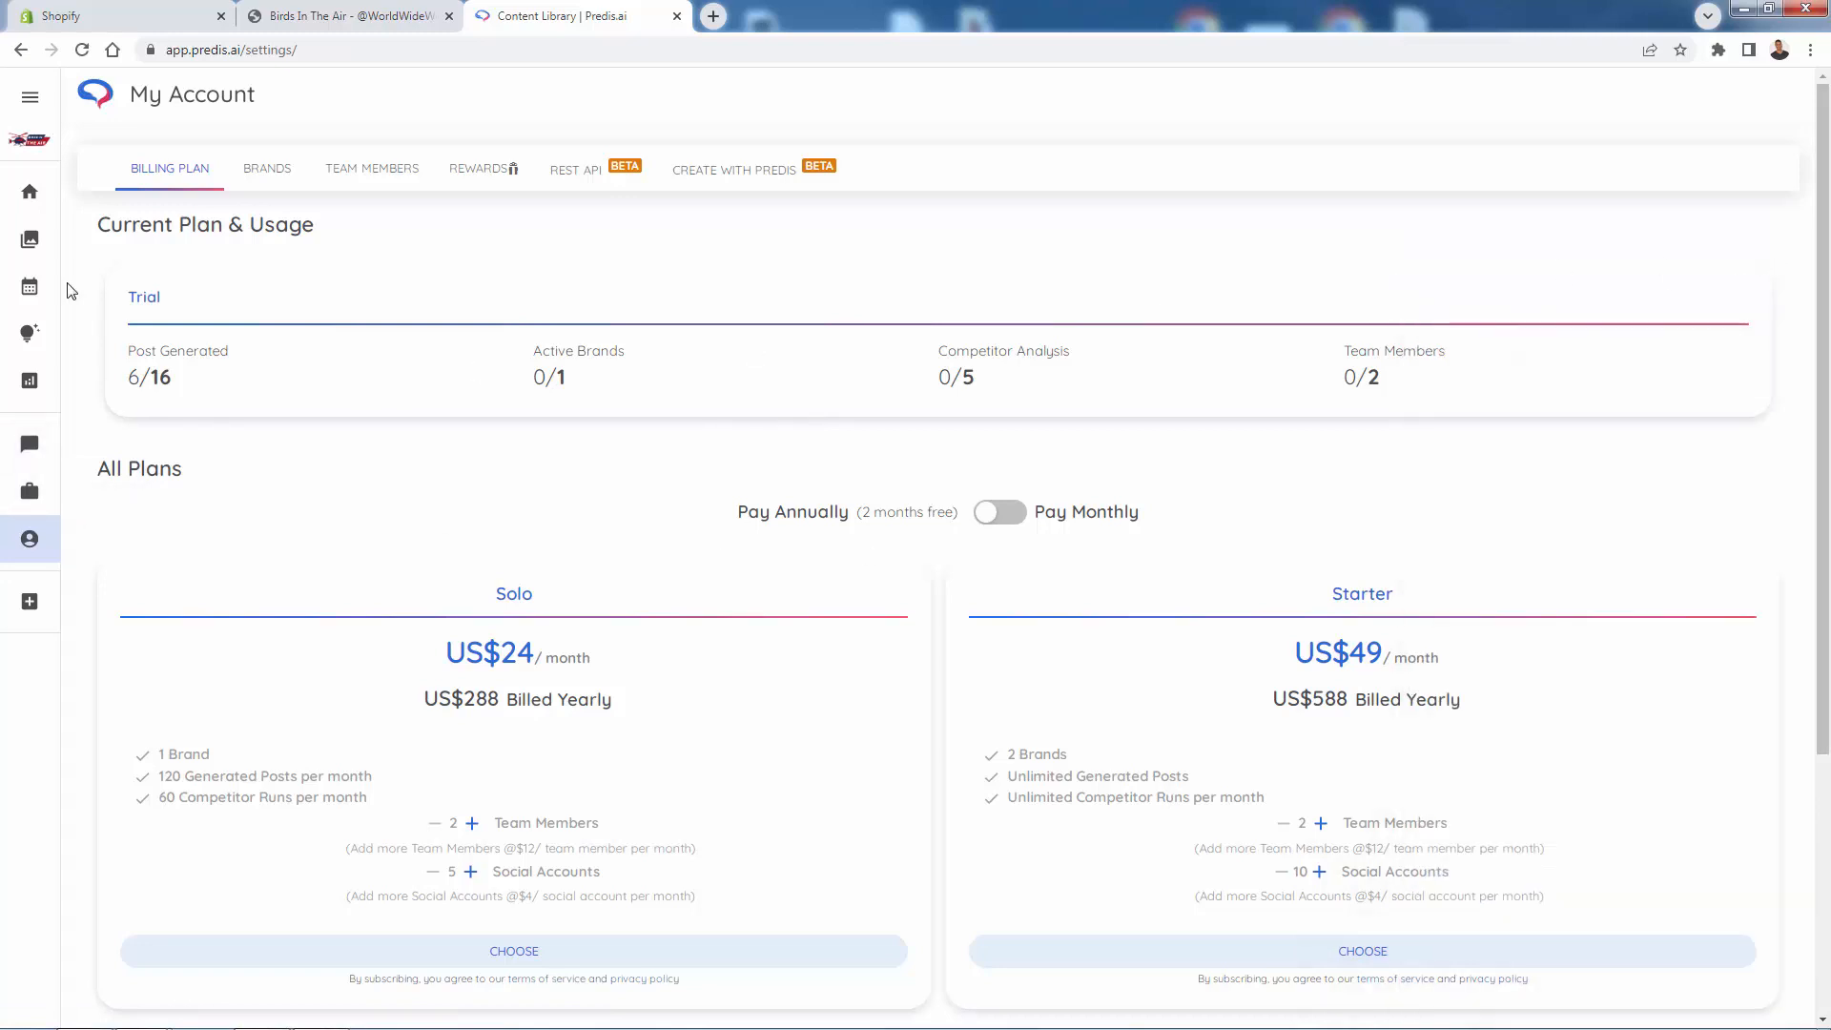
- Preview the Basketball Baby Bib post from the content library for the Good Pets Facebook page and read its full caption
click(32, 240)
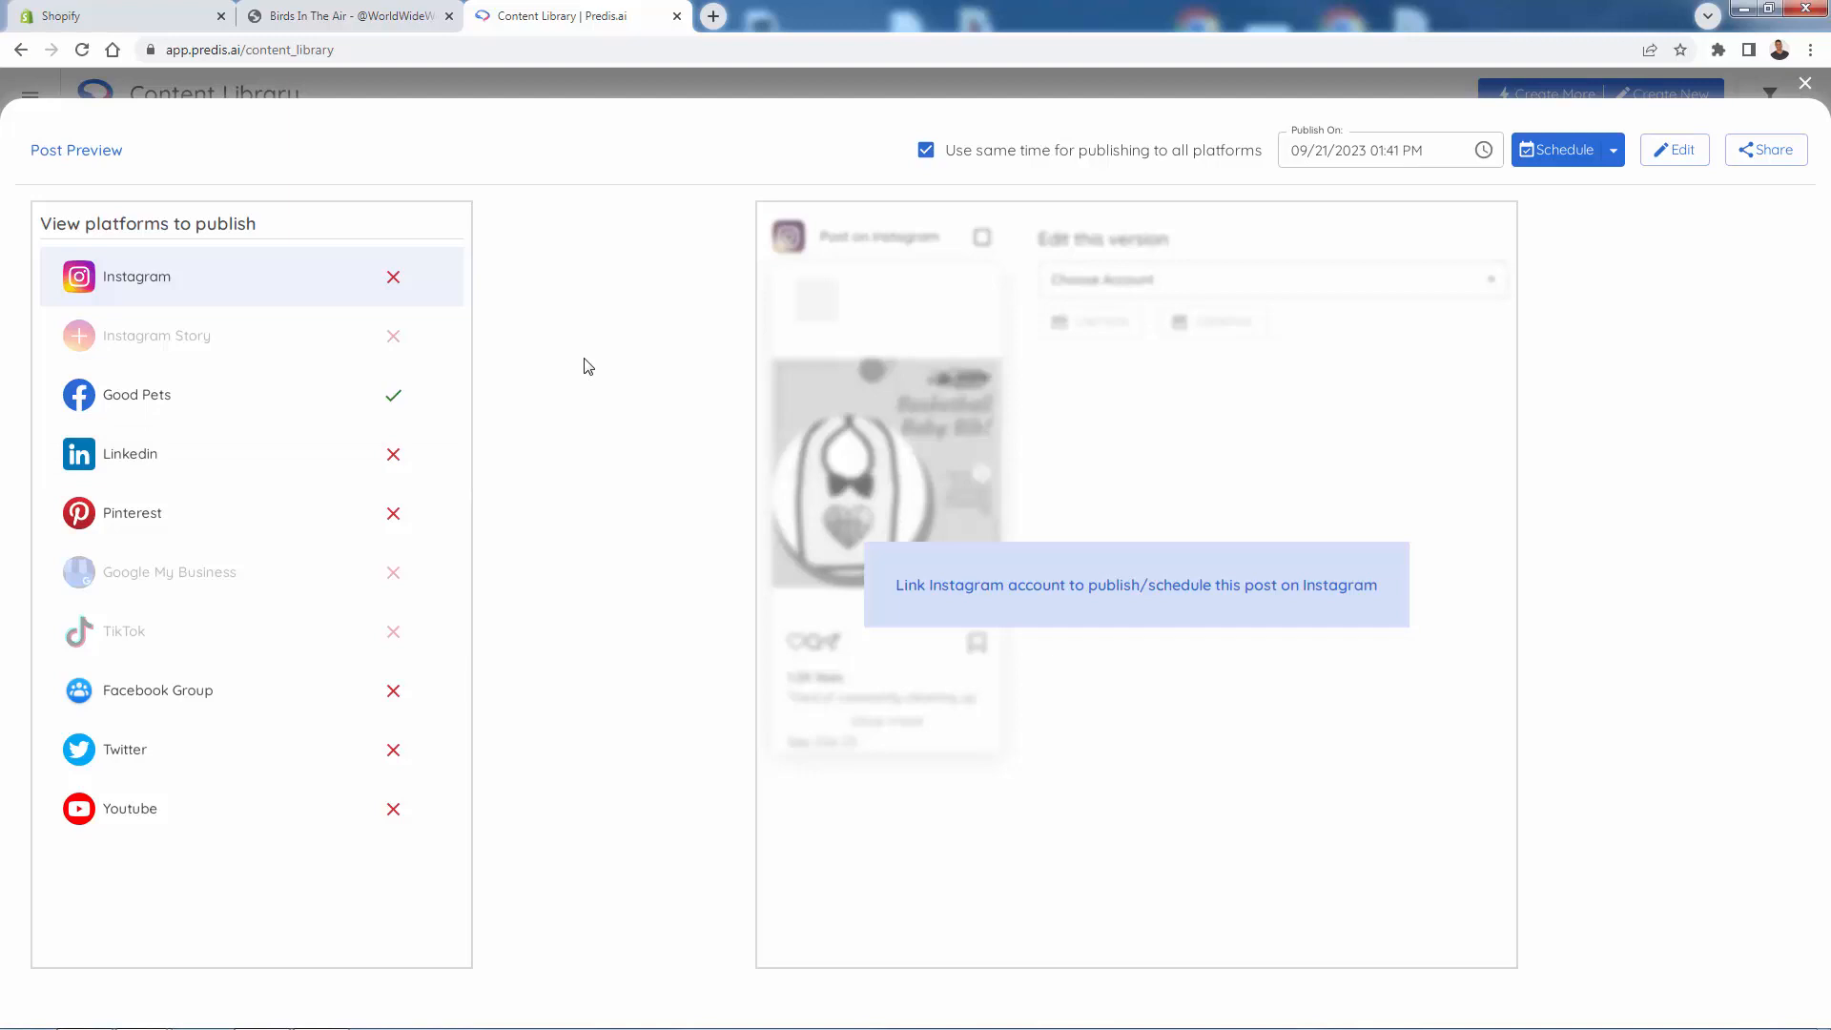
click(206, 420)
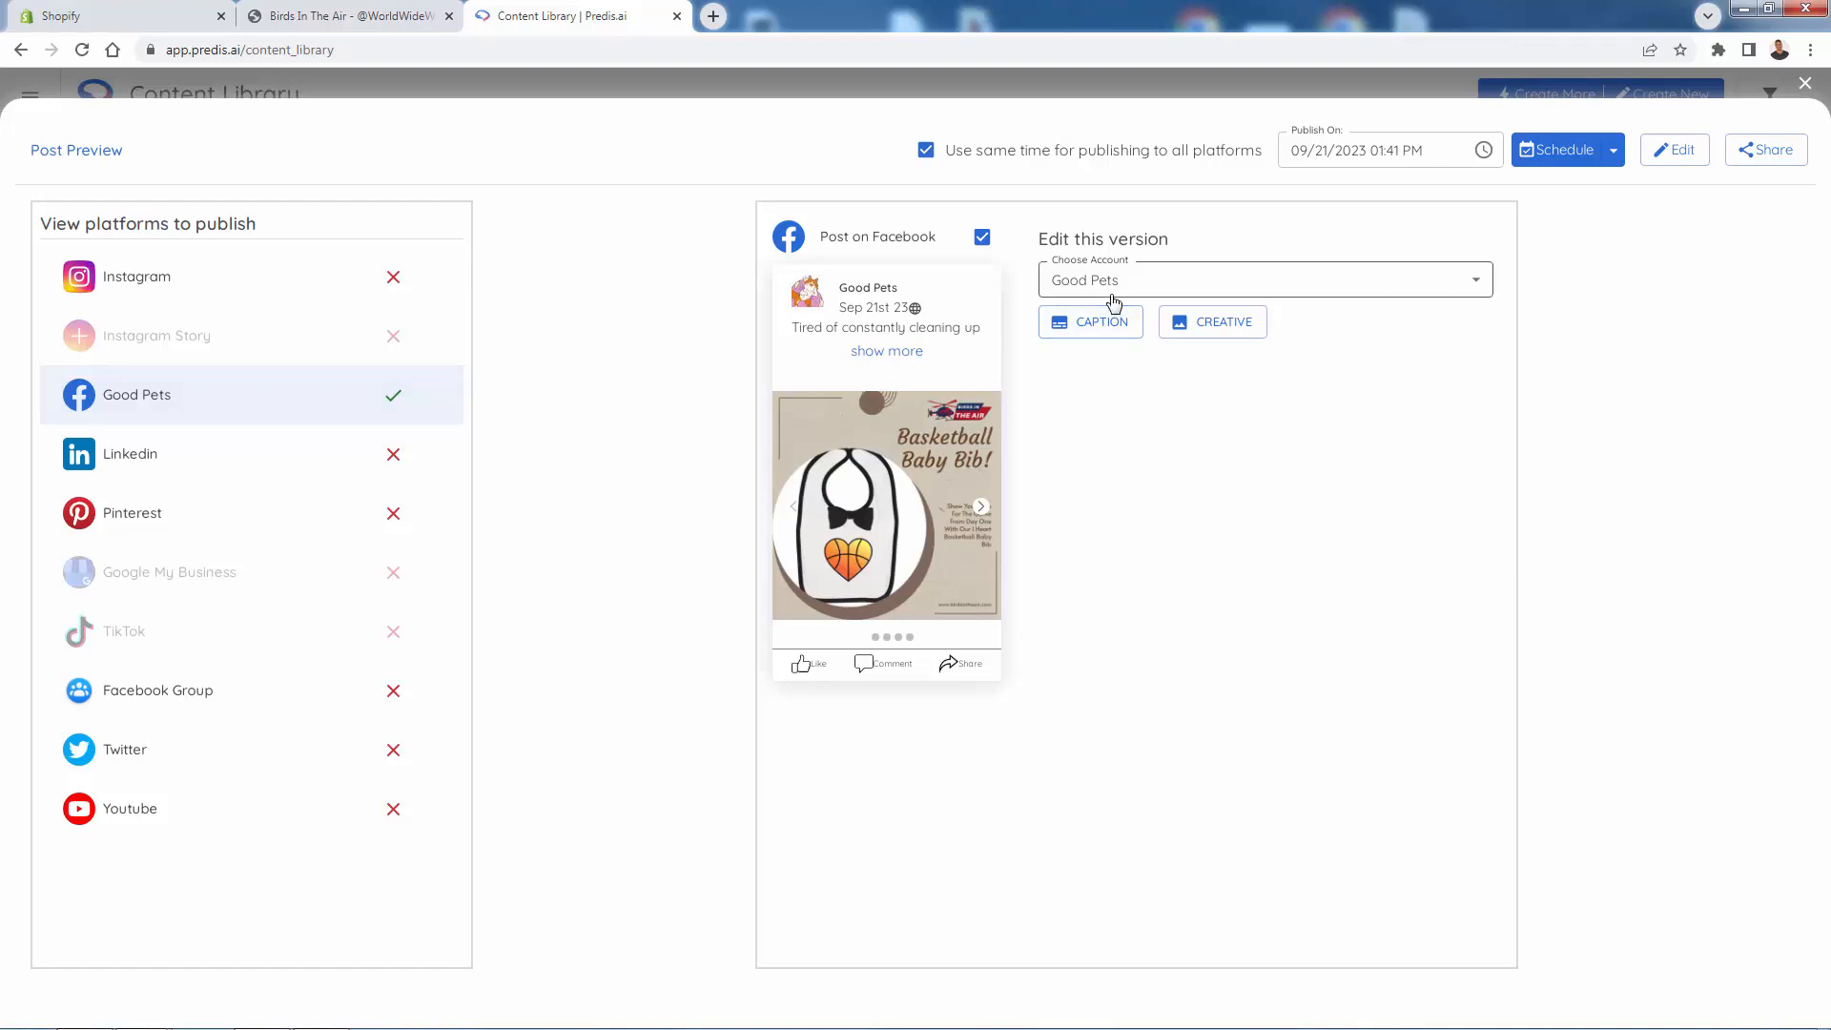
click(1064, 327)
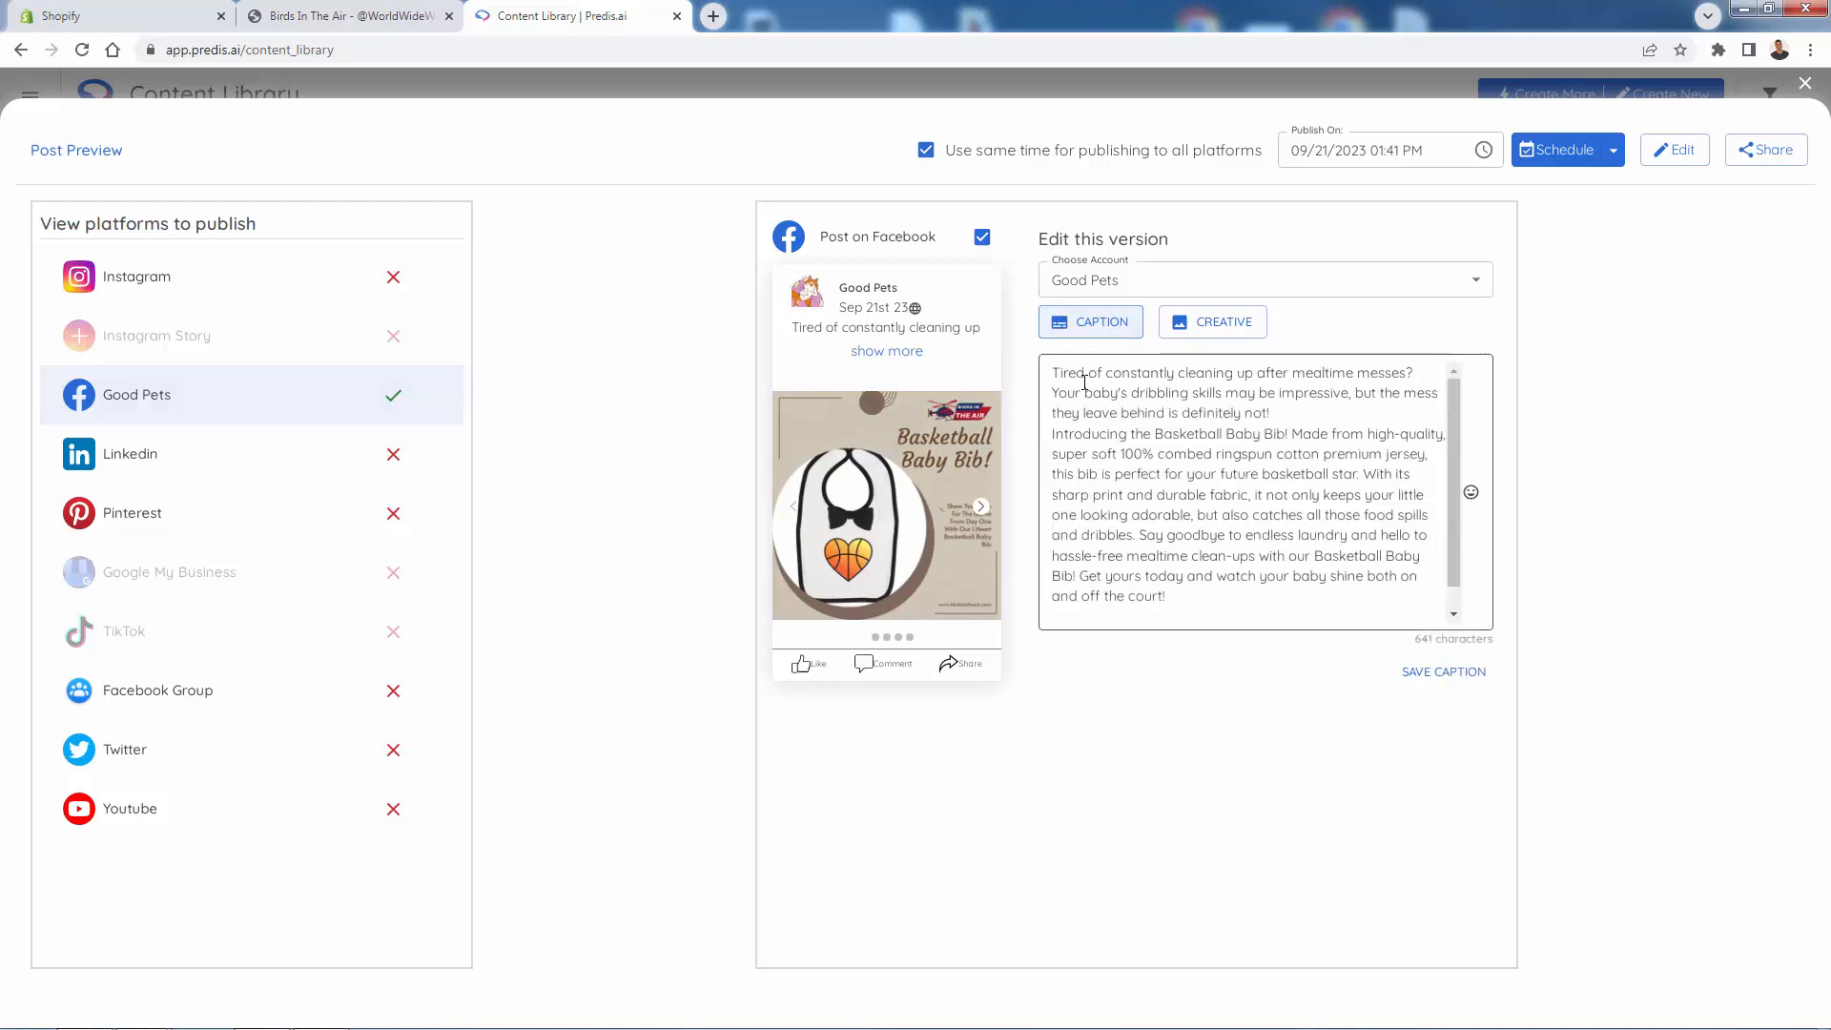
click(885, 352)
mouse_move(973, 350)
mouse_down()
mouse_move(974, 387)
mouse_move(982, 318)
mouse_up()
click(1230, 495)
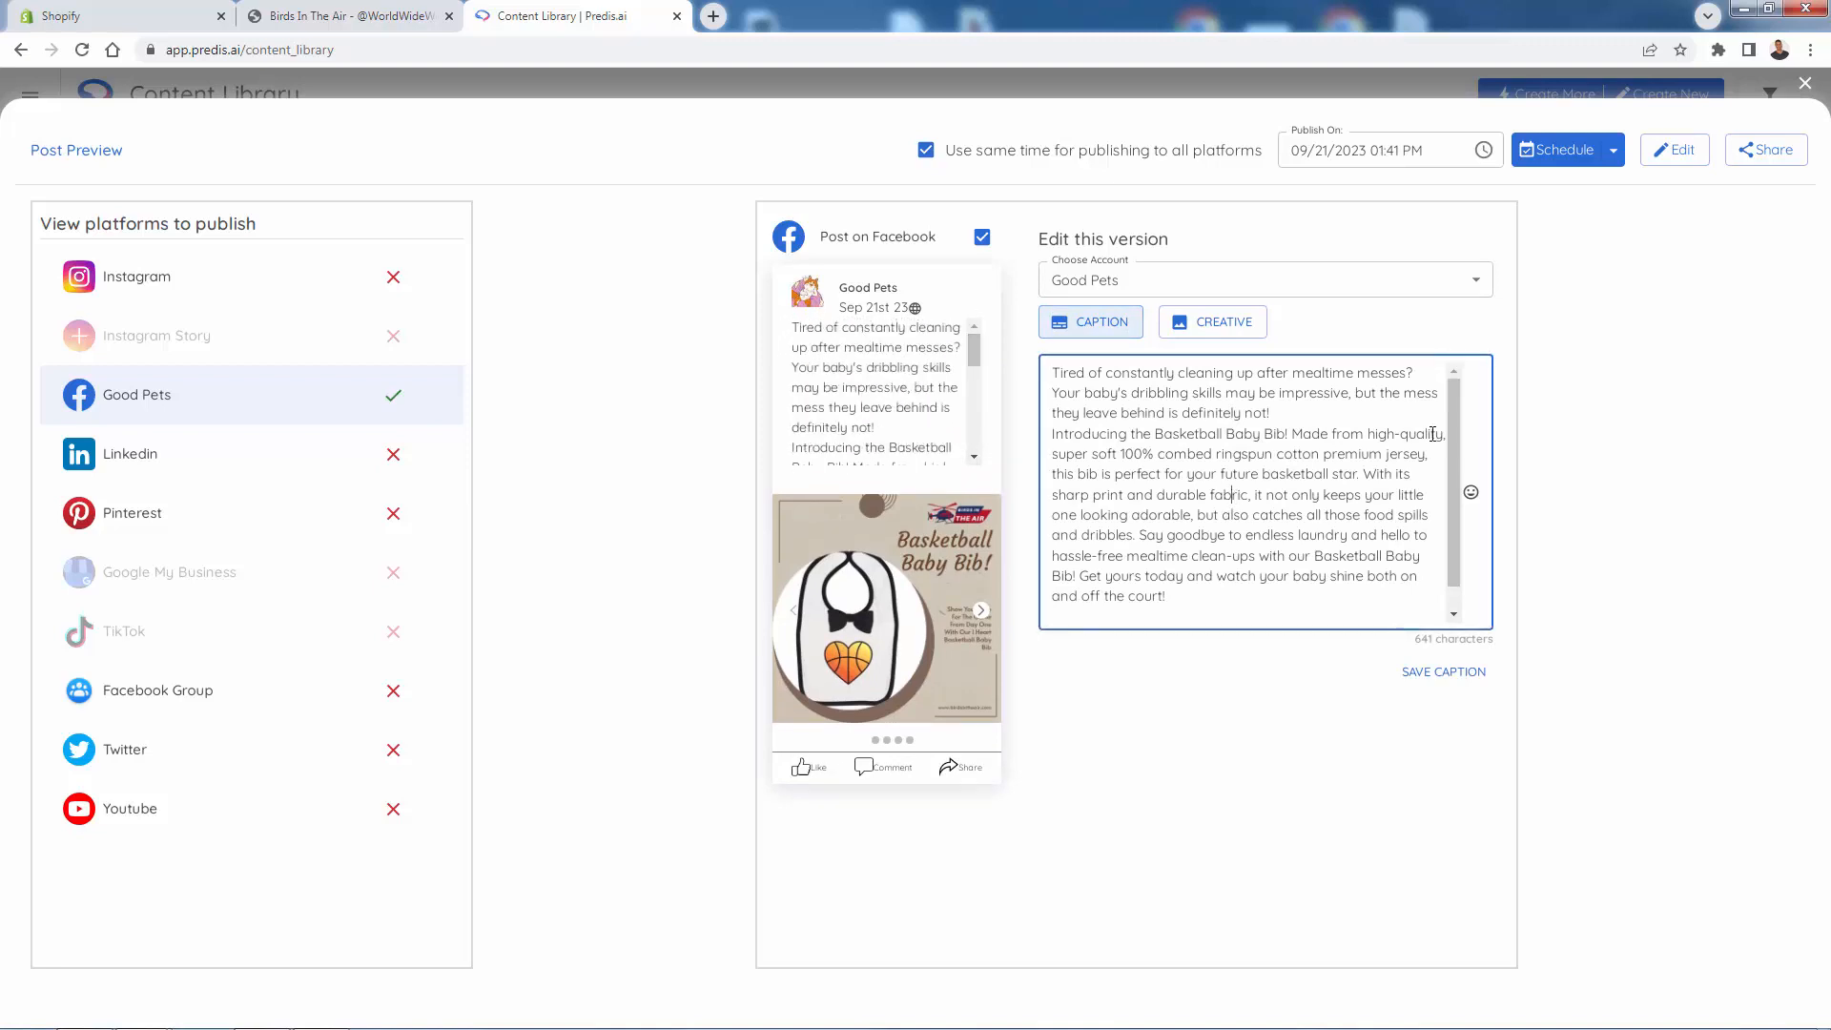
scroll(1451, 435, down, 1)
scroll(1454, 448, up, 1)
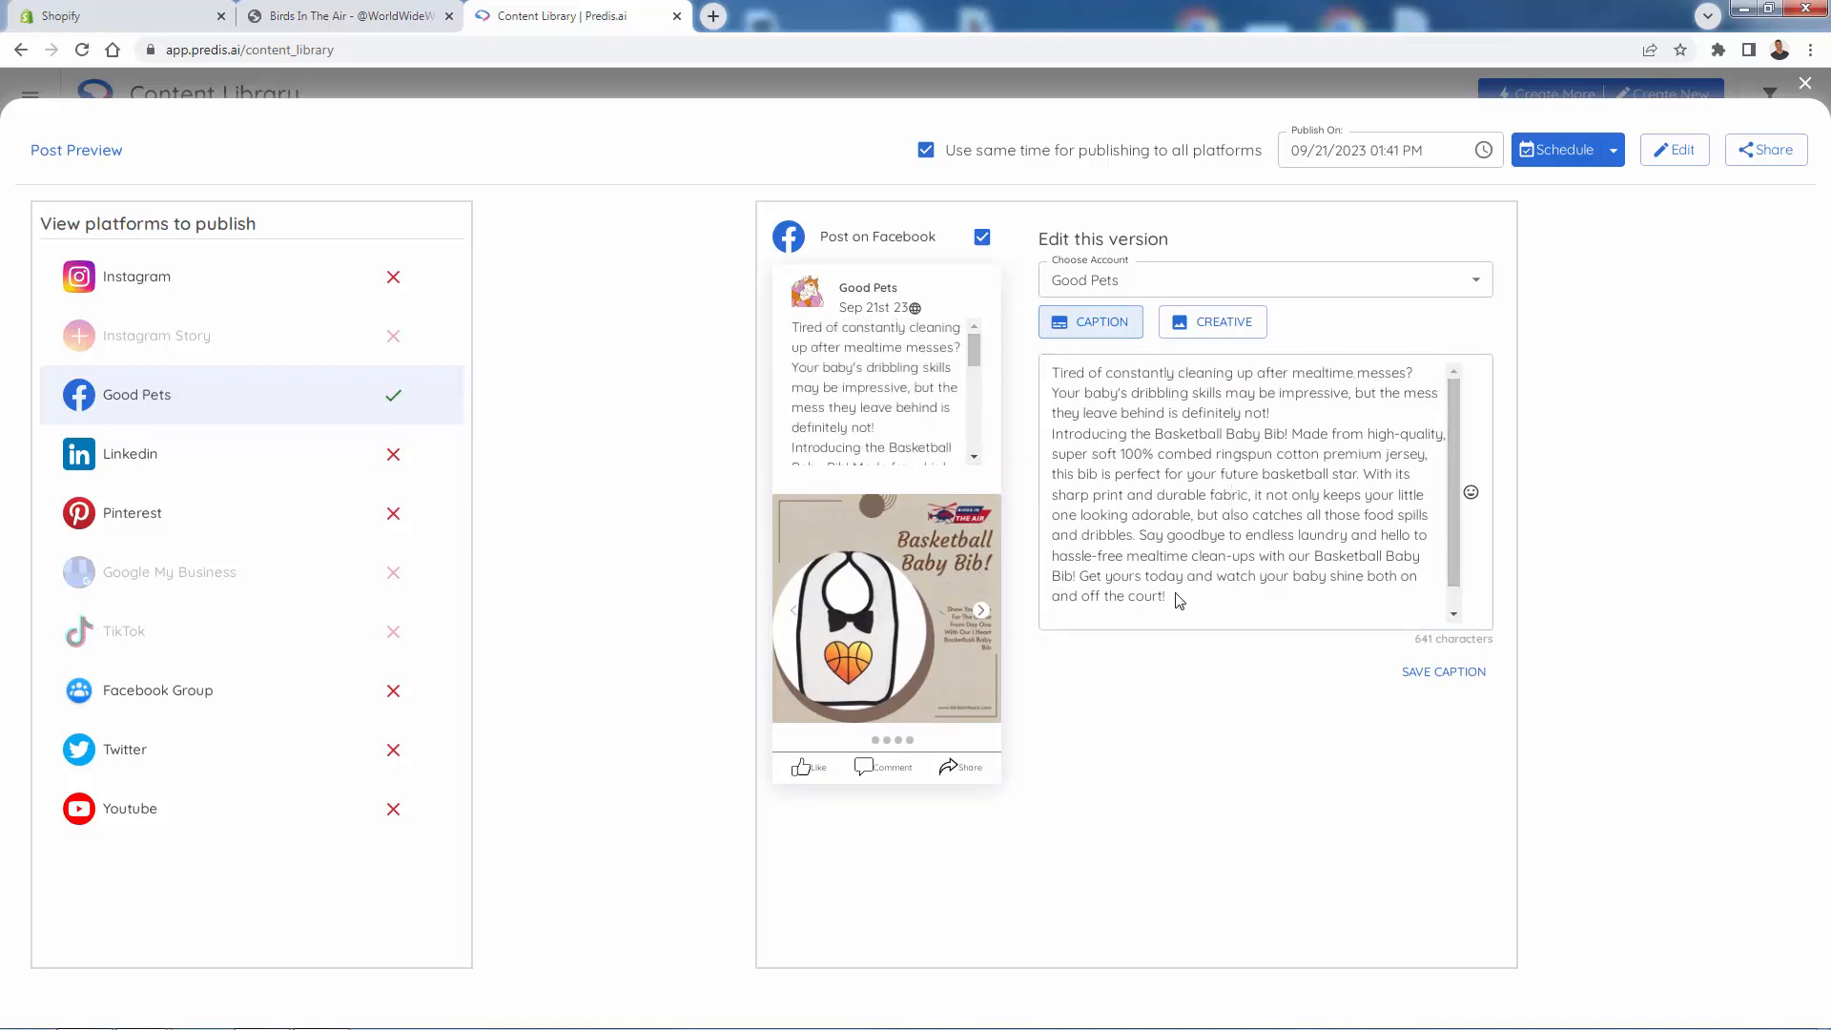
- Replace the caption text of the post's Facebook version with "Get it now - limited edition!"
click(1116, 475)
key(ctrl+a)
key(BackSpace)
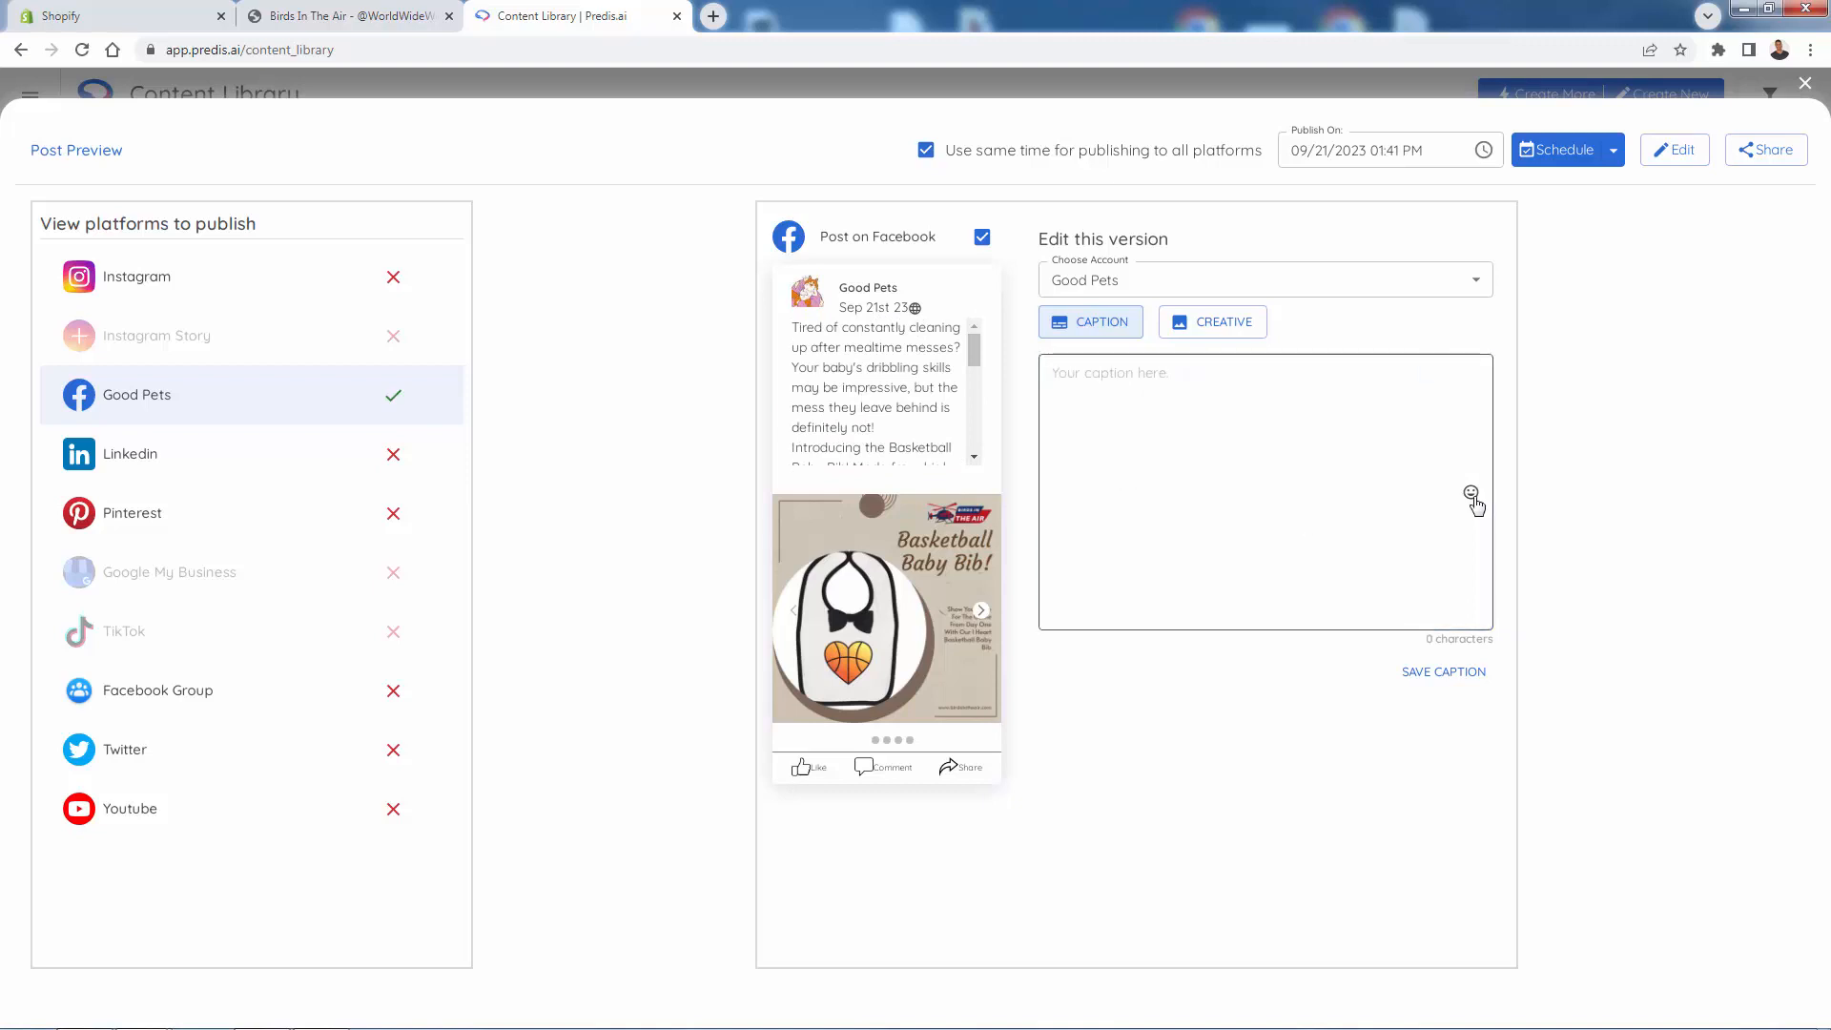
click(1470, 492)
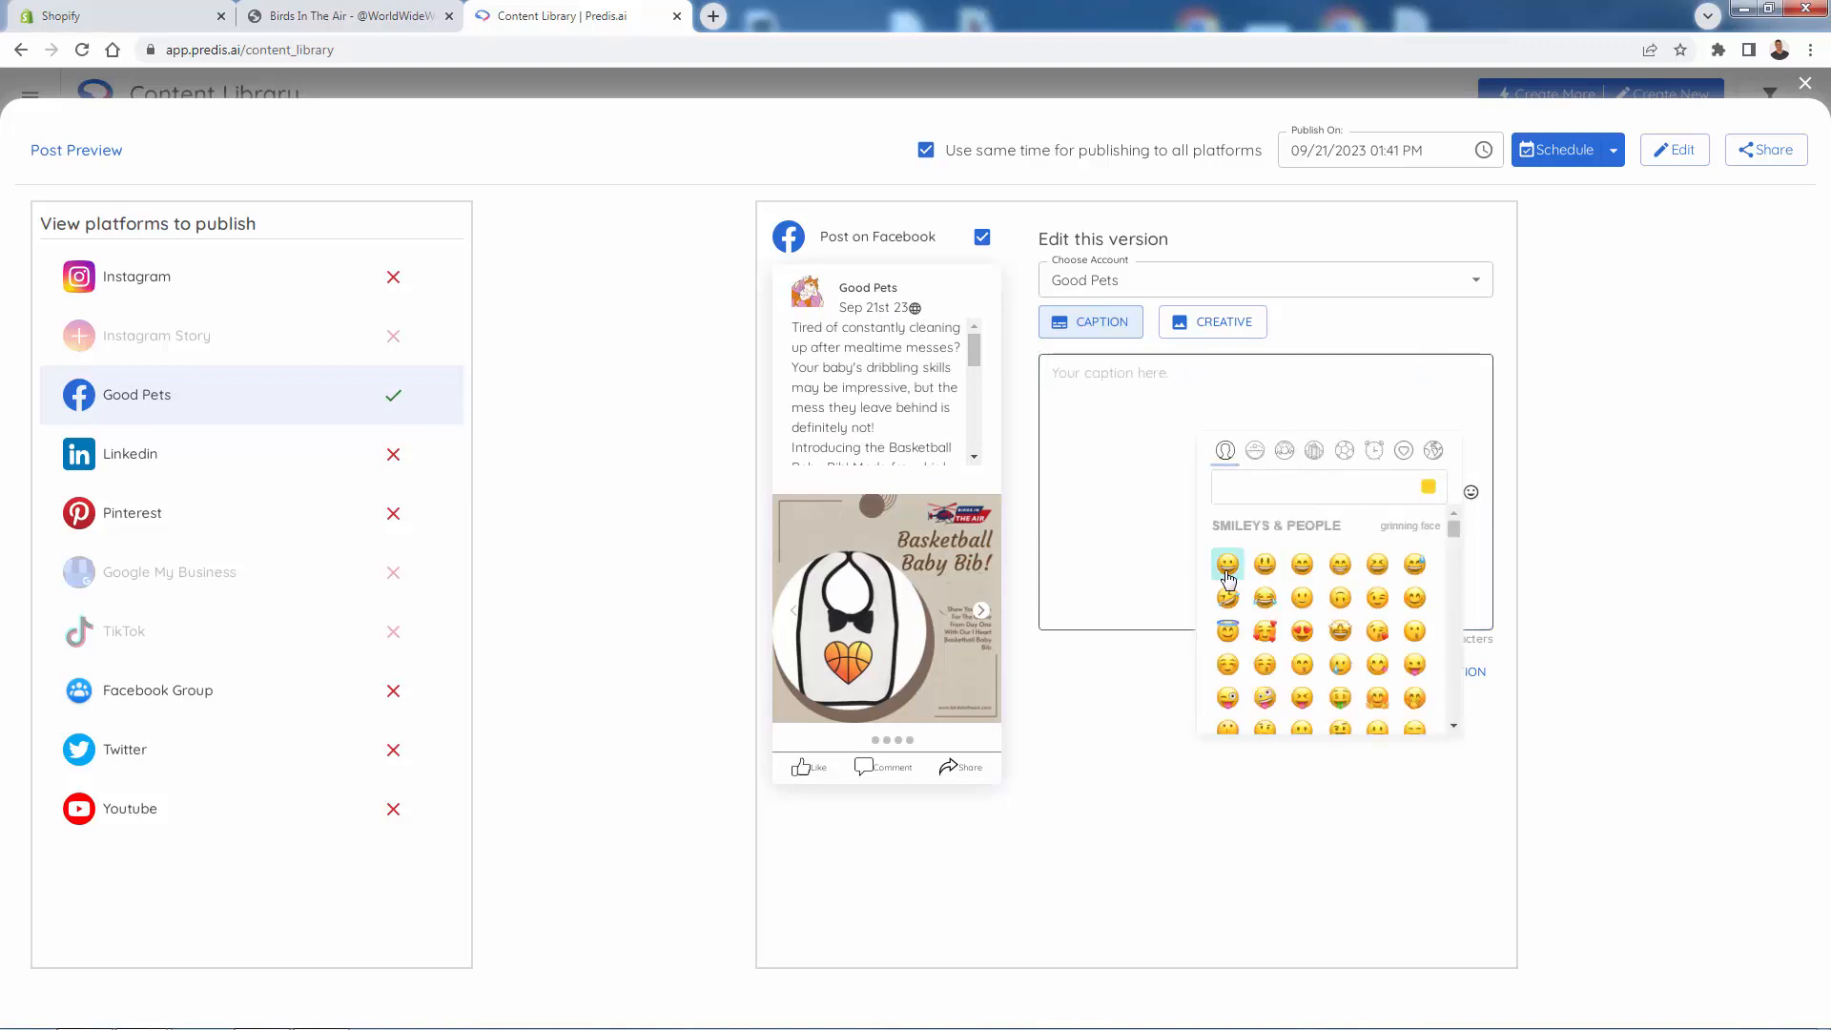
click(1227, 566)
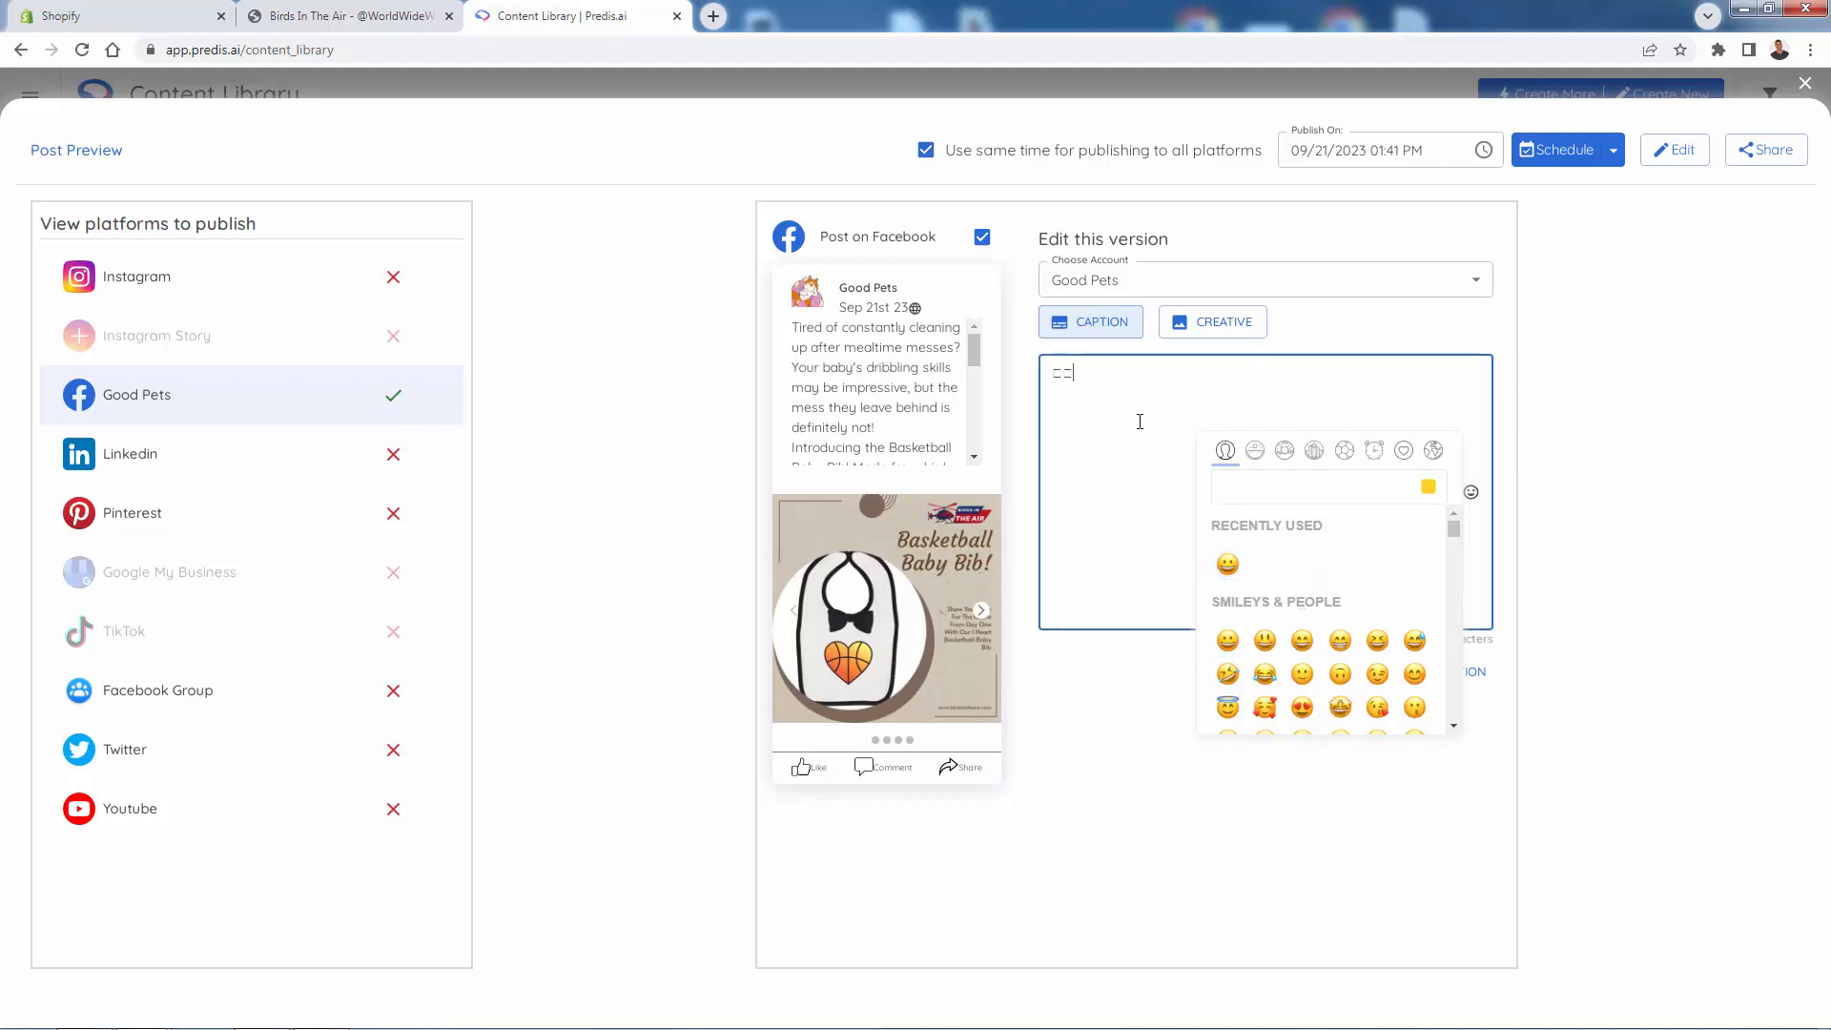
click(1345, 450)
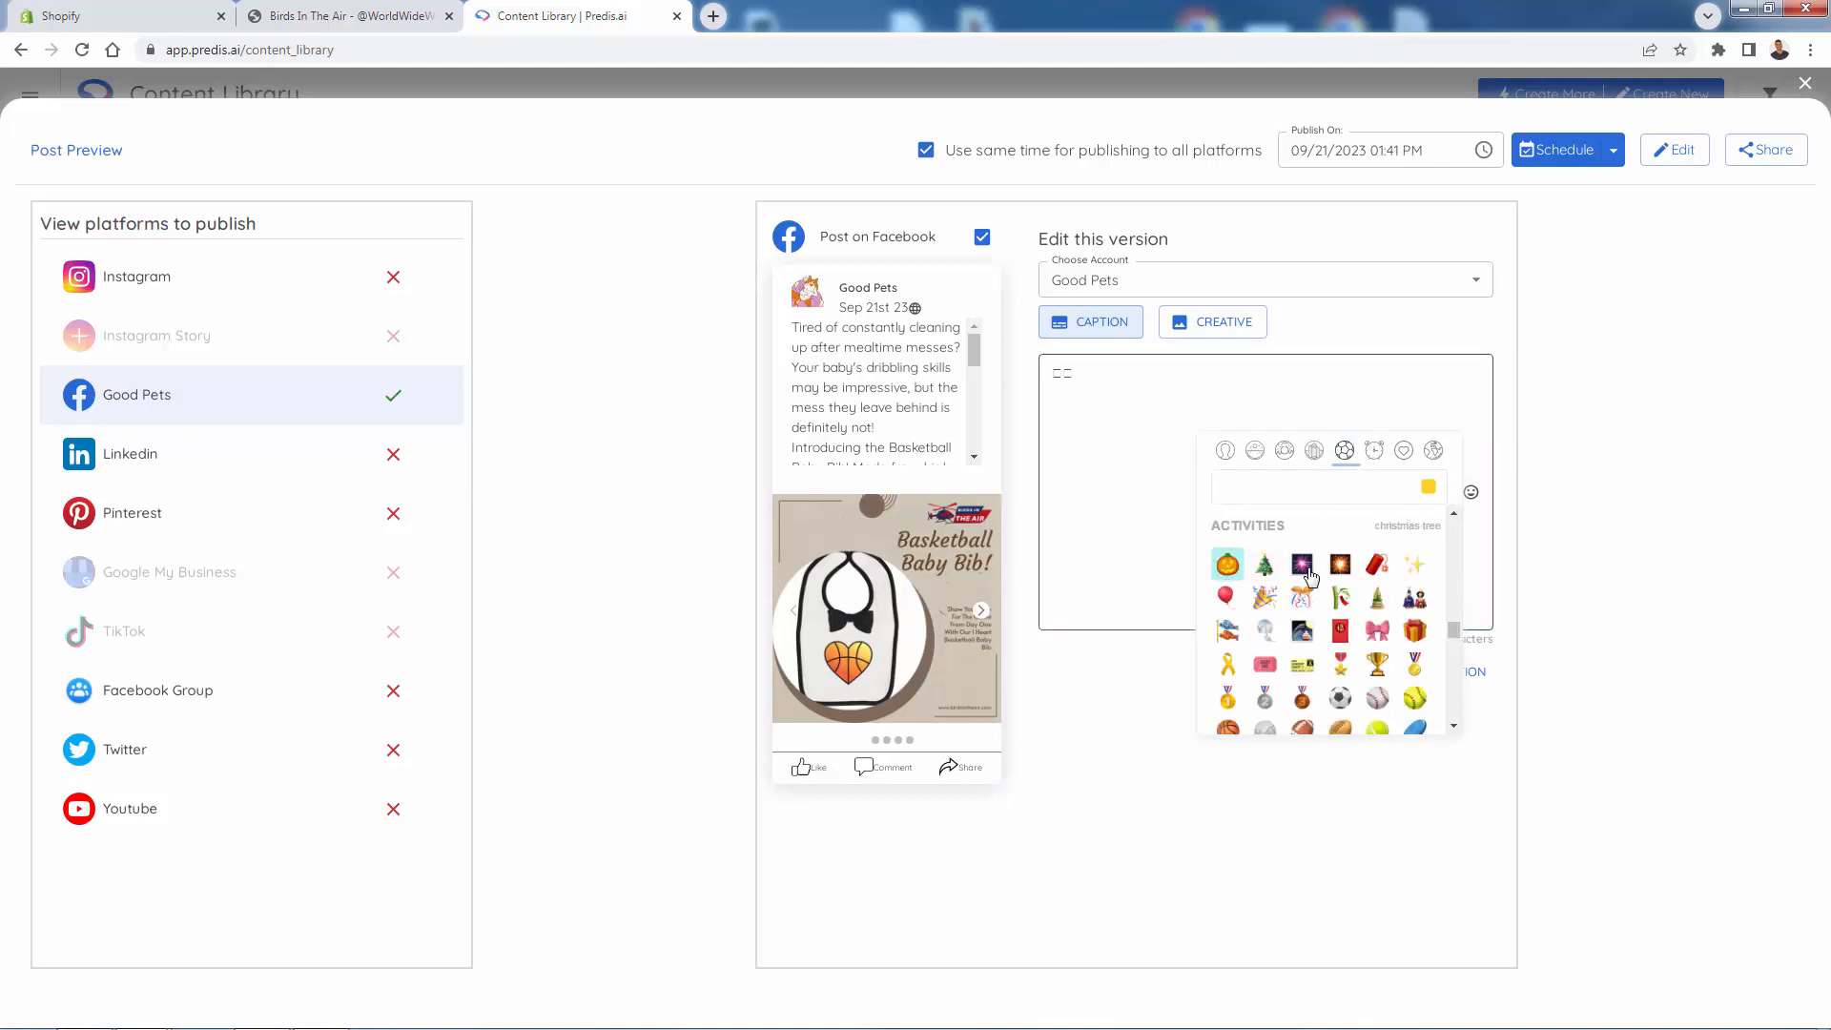
click(1304, 391)
drag(1184, 373, 1047, 375)
text(Get it now - limited edition!)
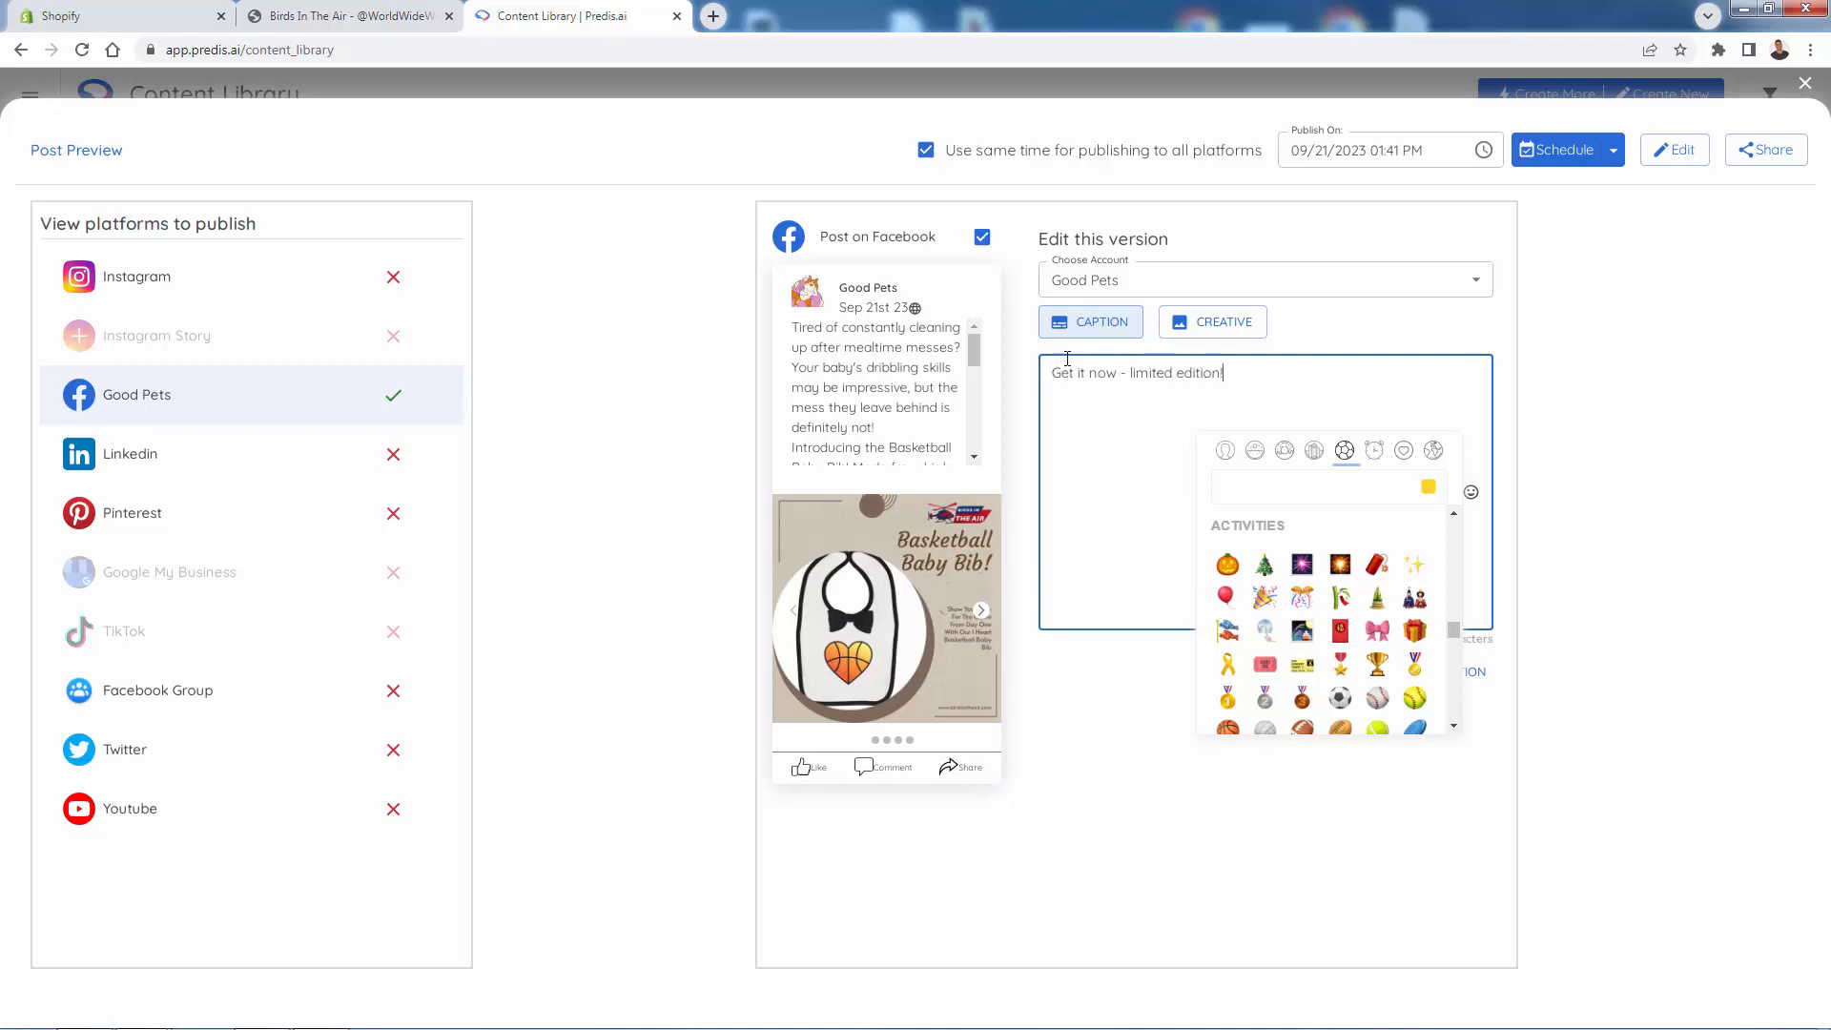
click(1082, 772)
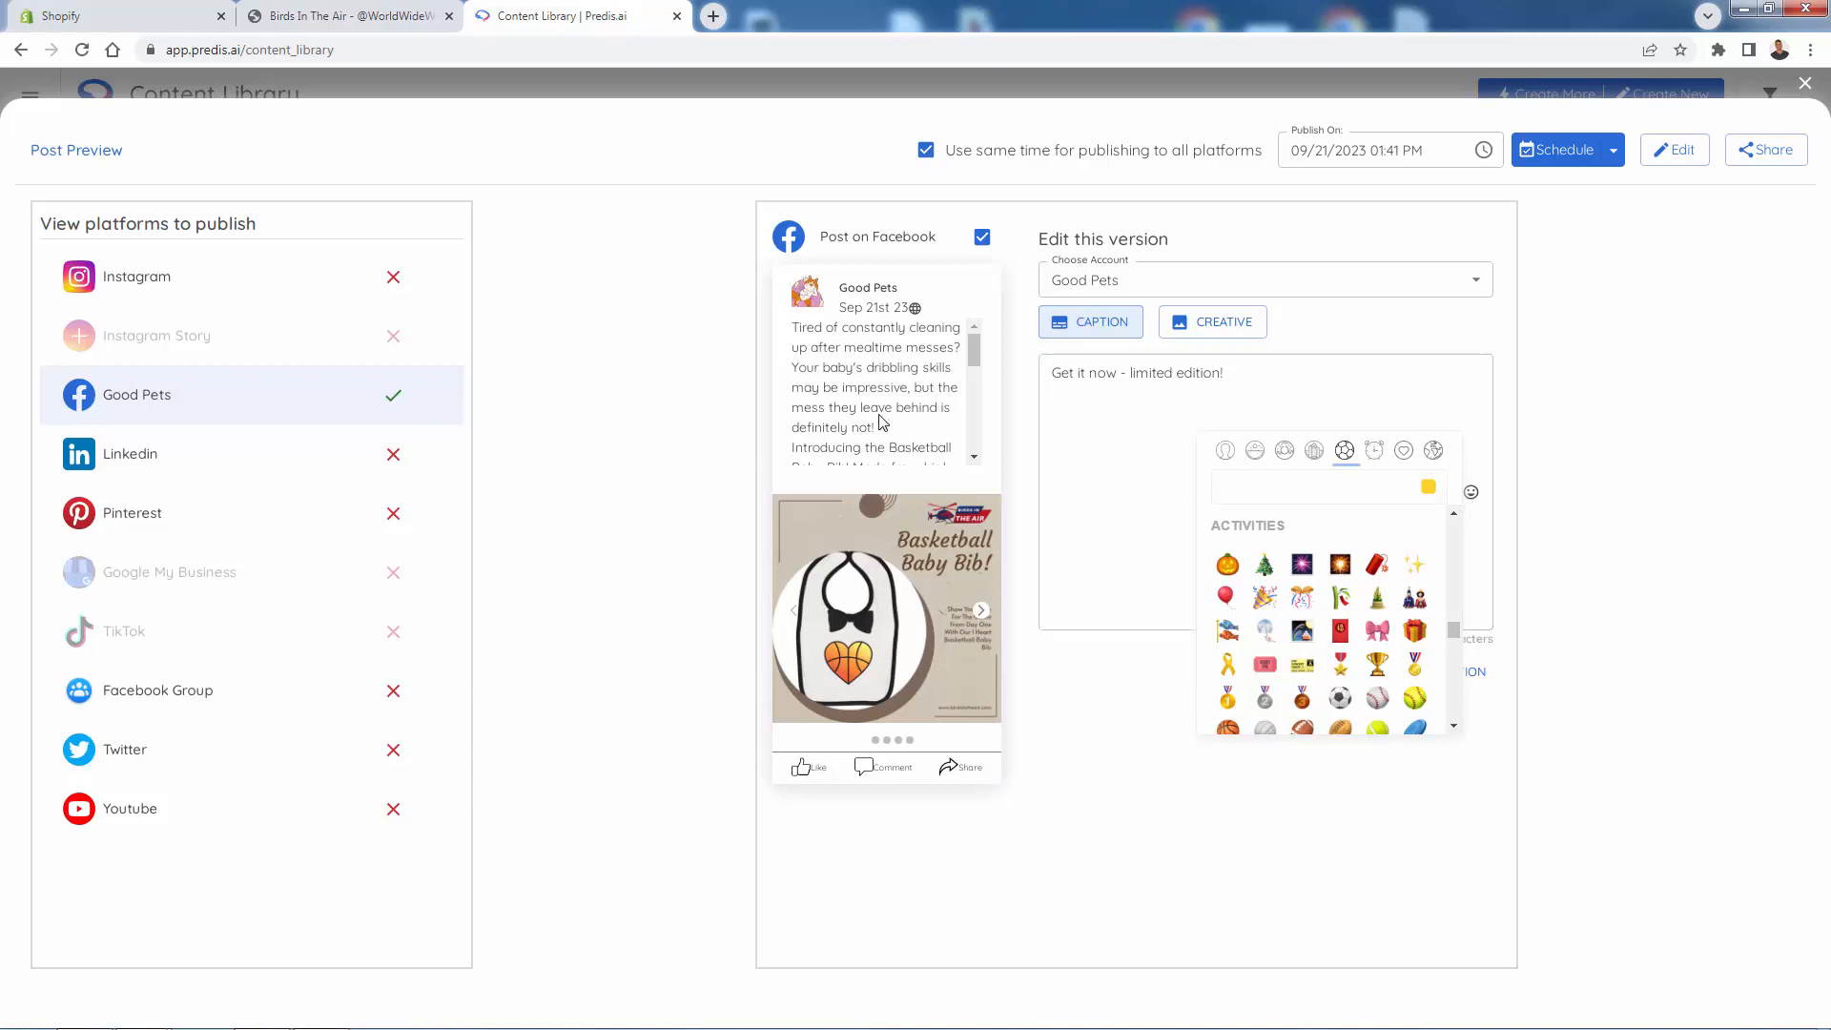
- View the Facebook version's creative in the design editor and return to the post preview
click(1230, 326)
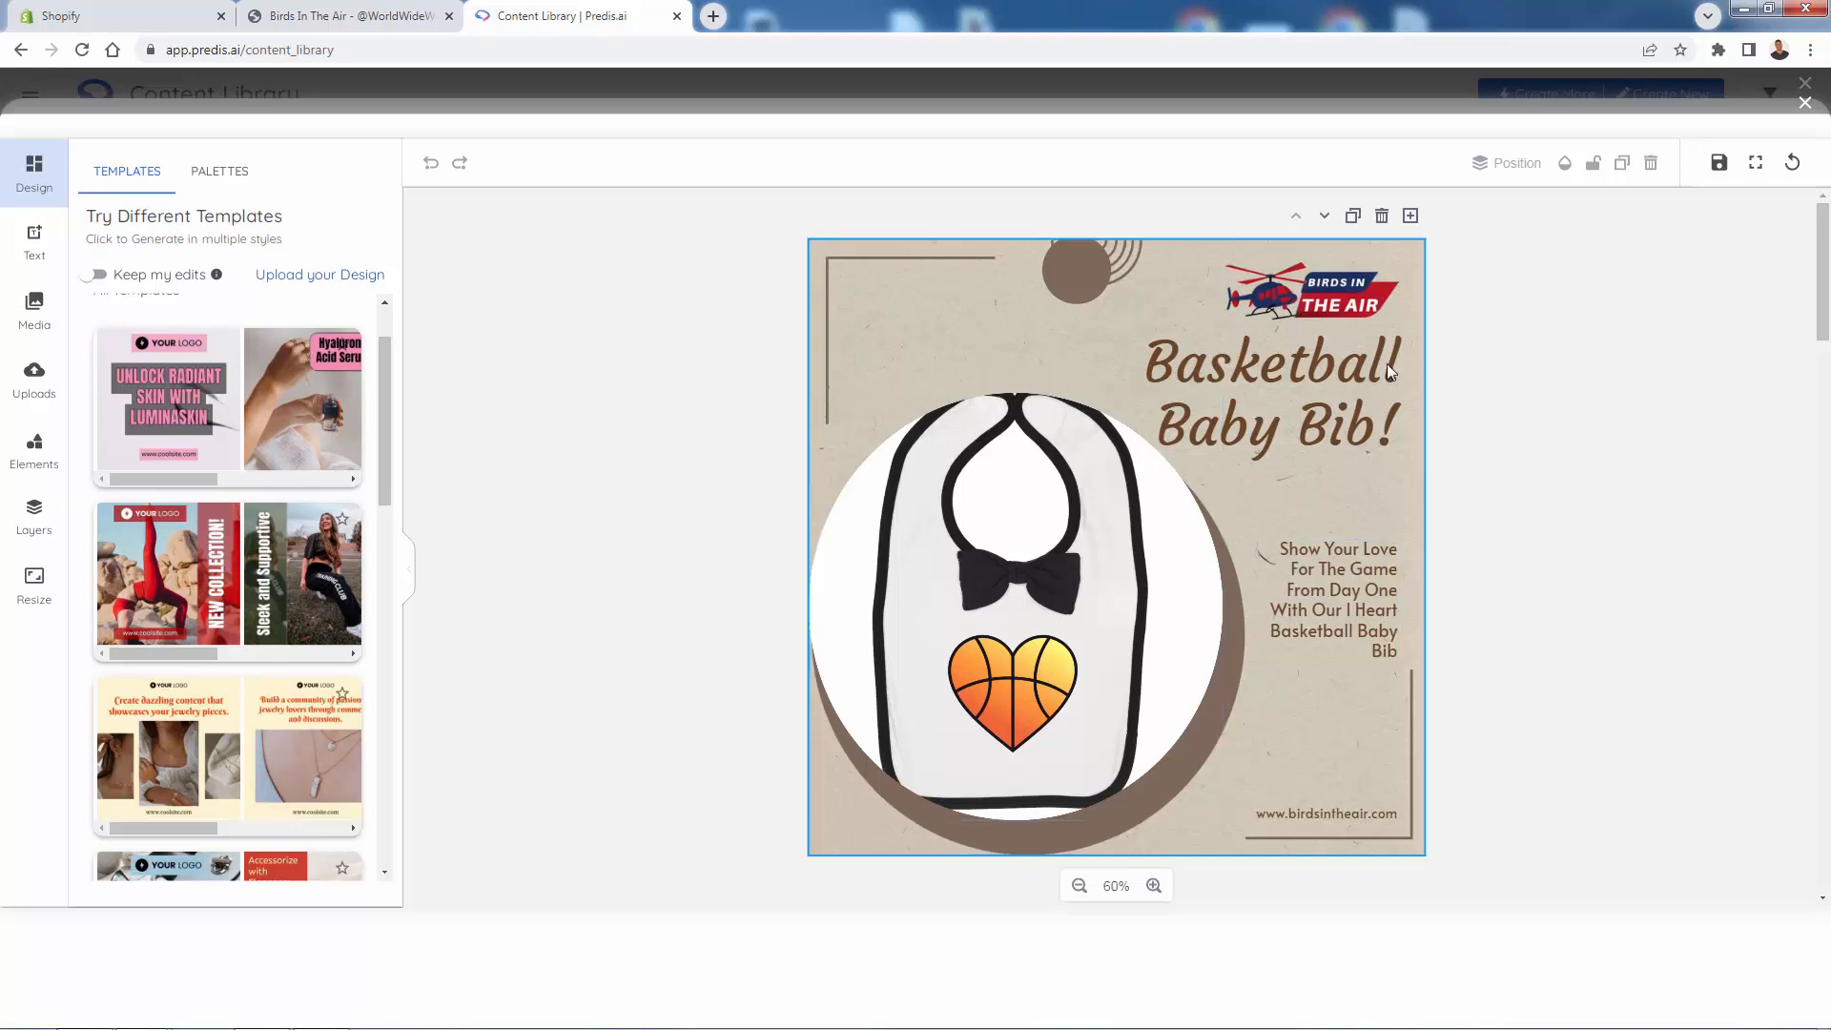
click(1805, 102)
- Set the post's publishing date and time to 10/02/2023 11:41 AM
click(1011, 158)
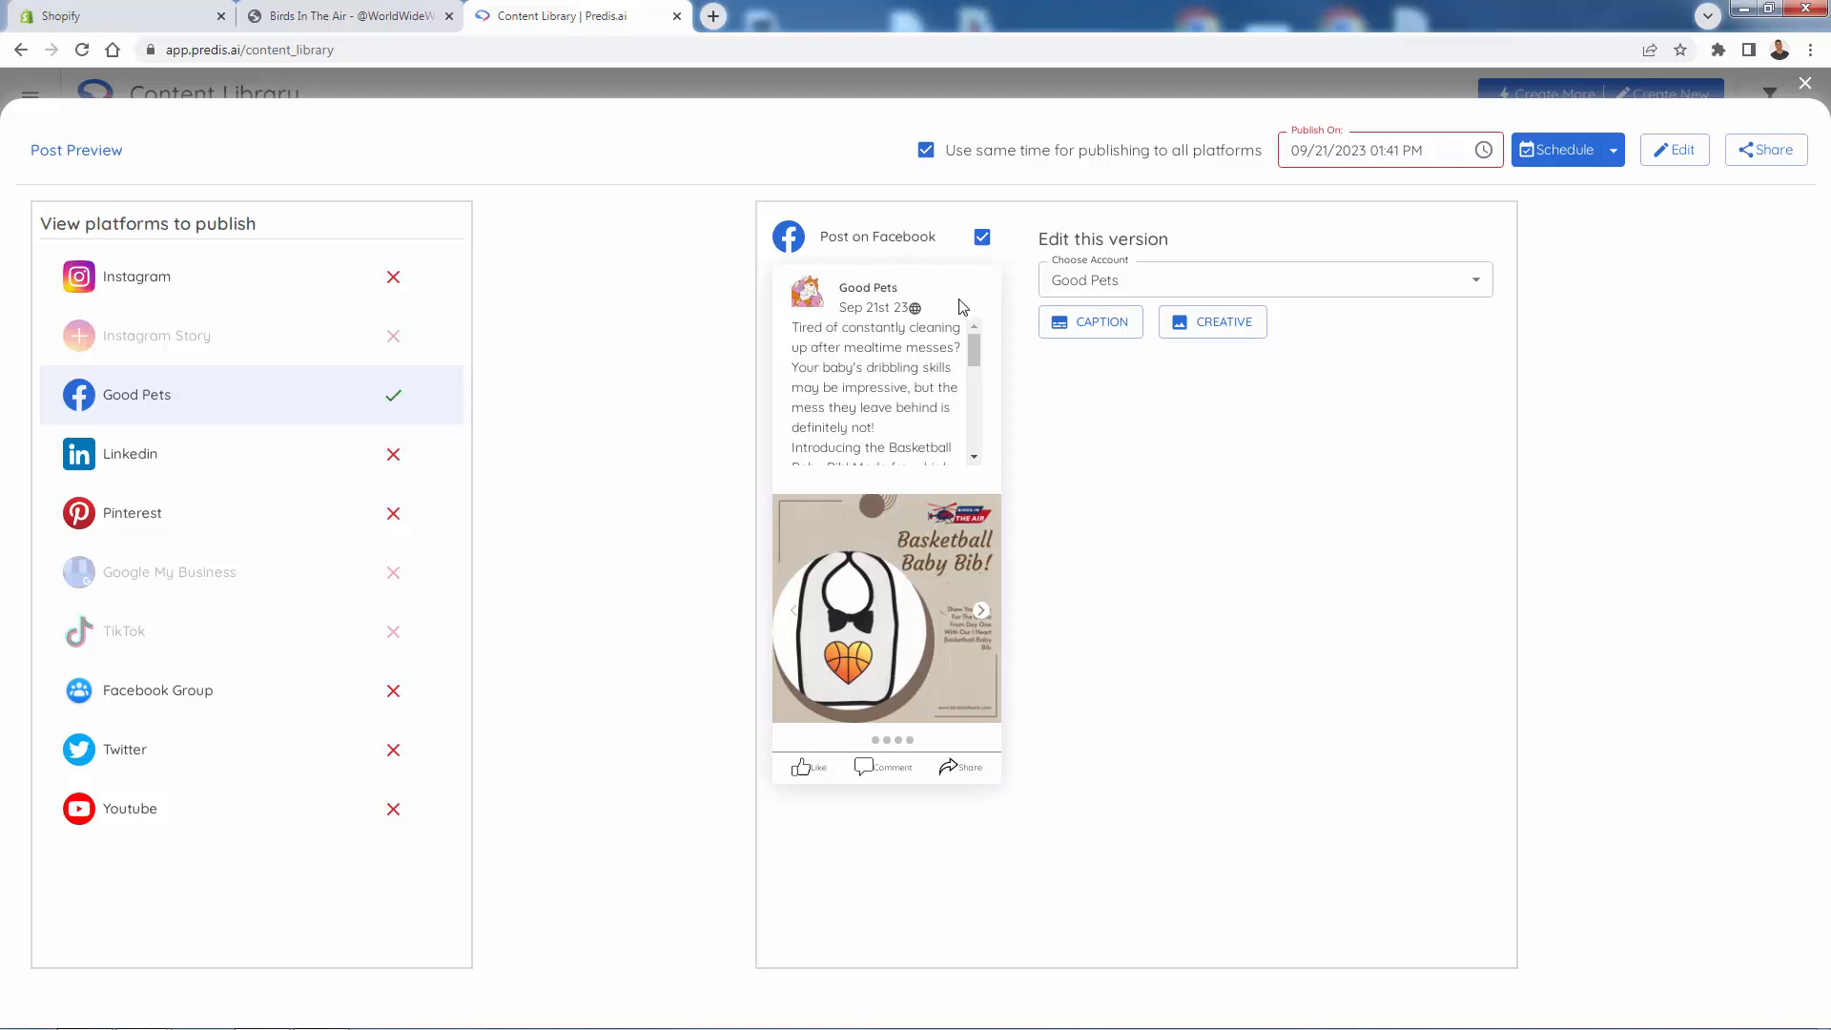
click(1372, 155)
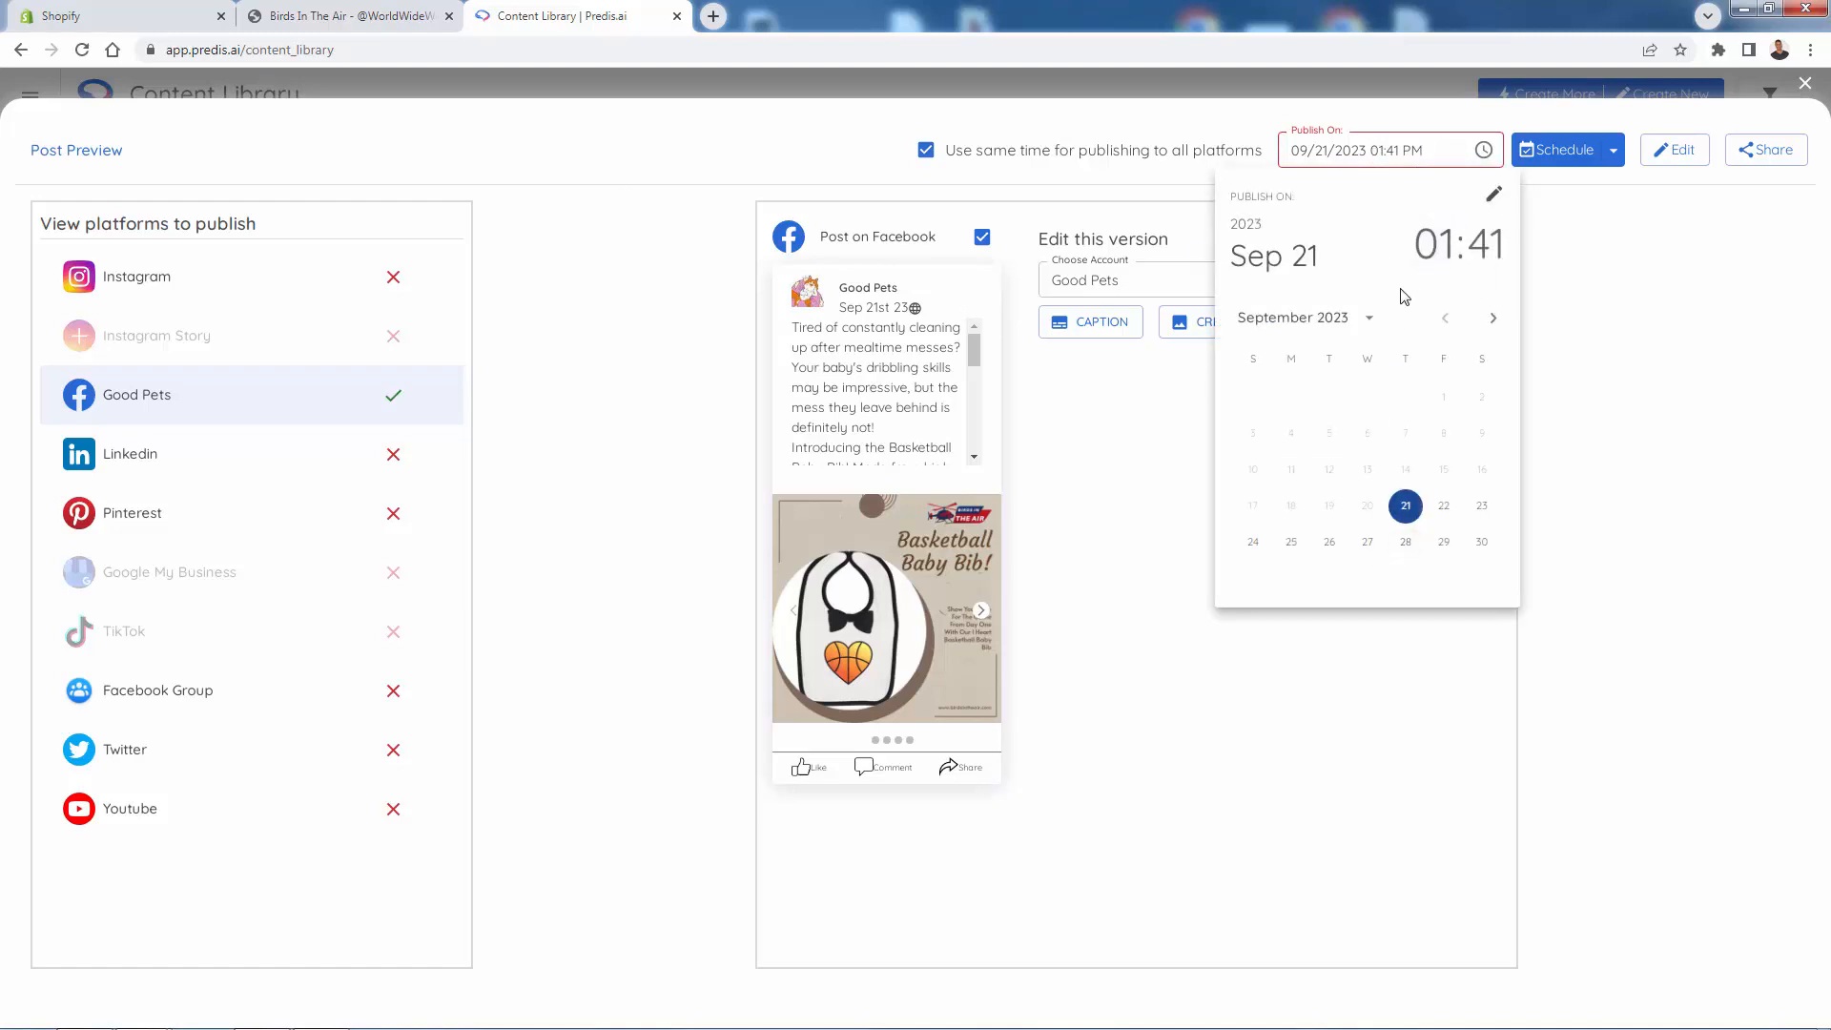
click(1366, 324)
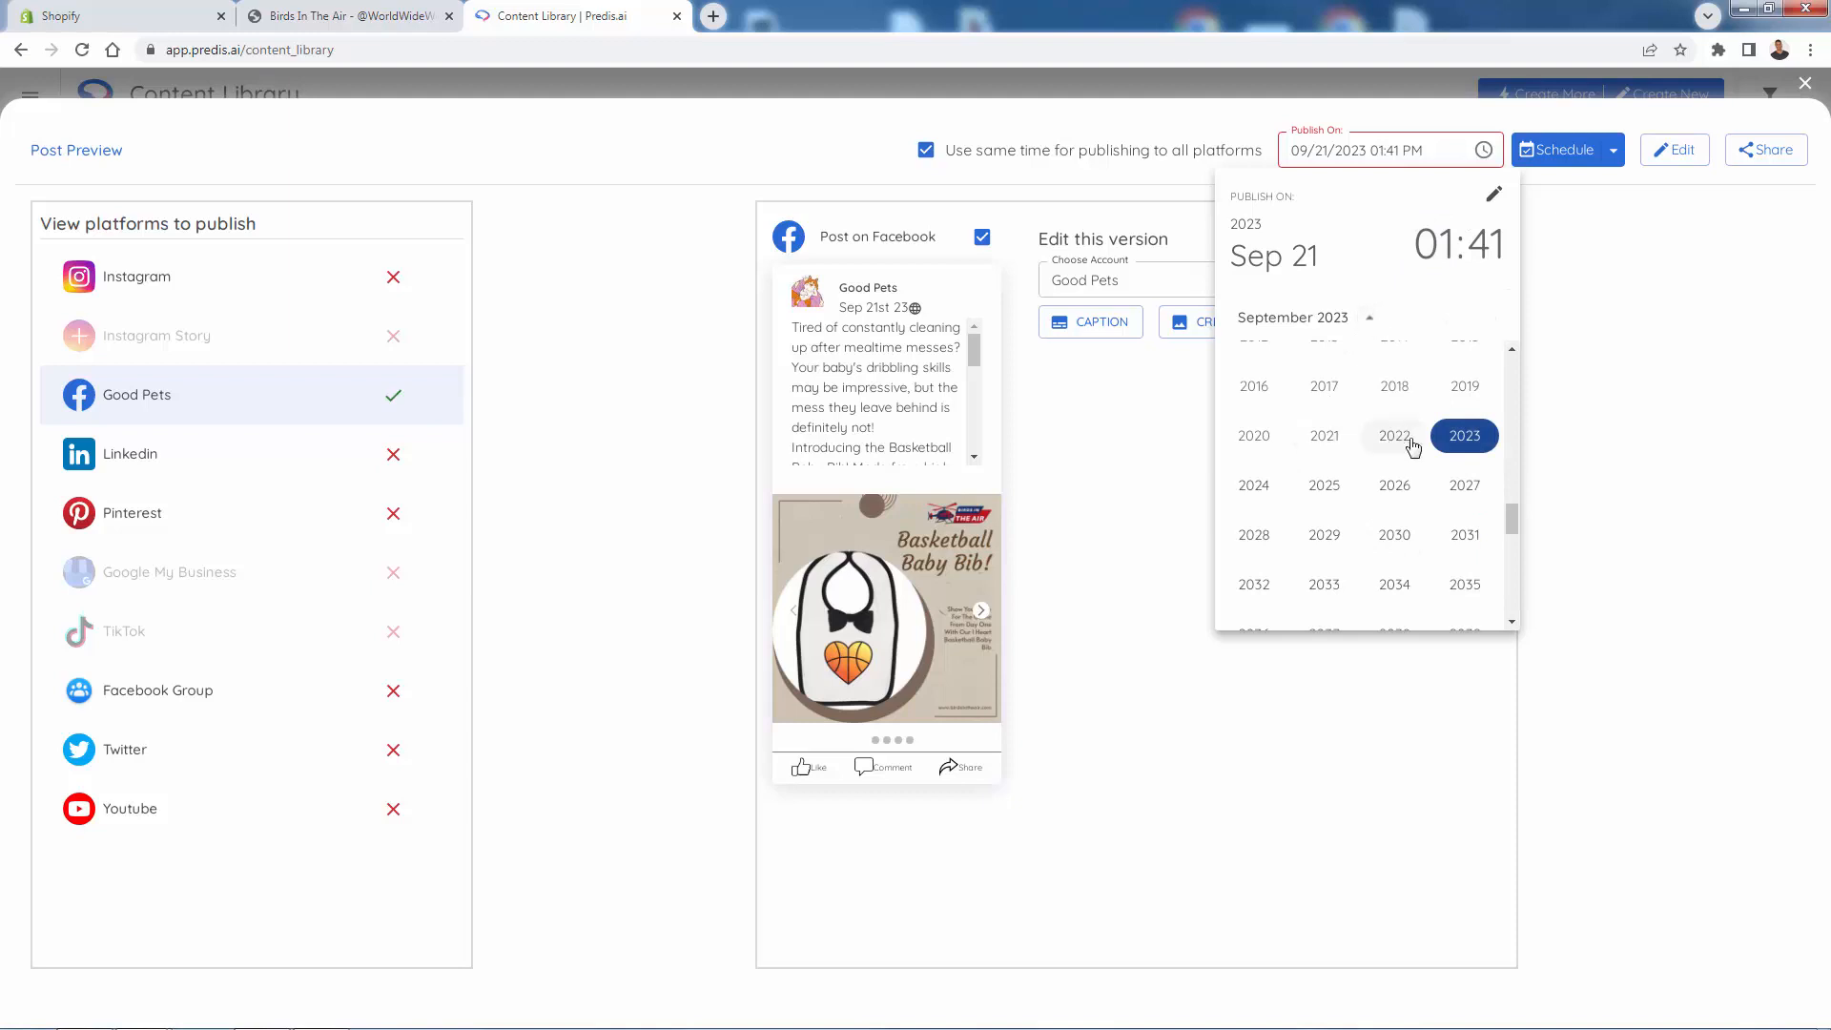
click(1275, 327)
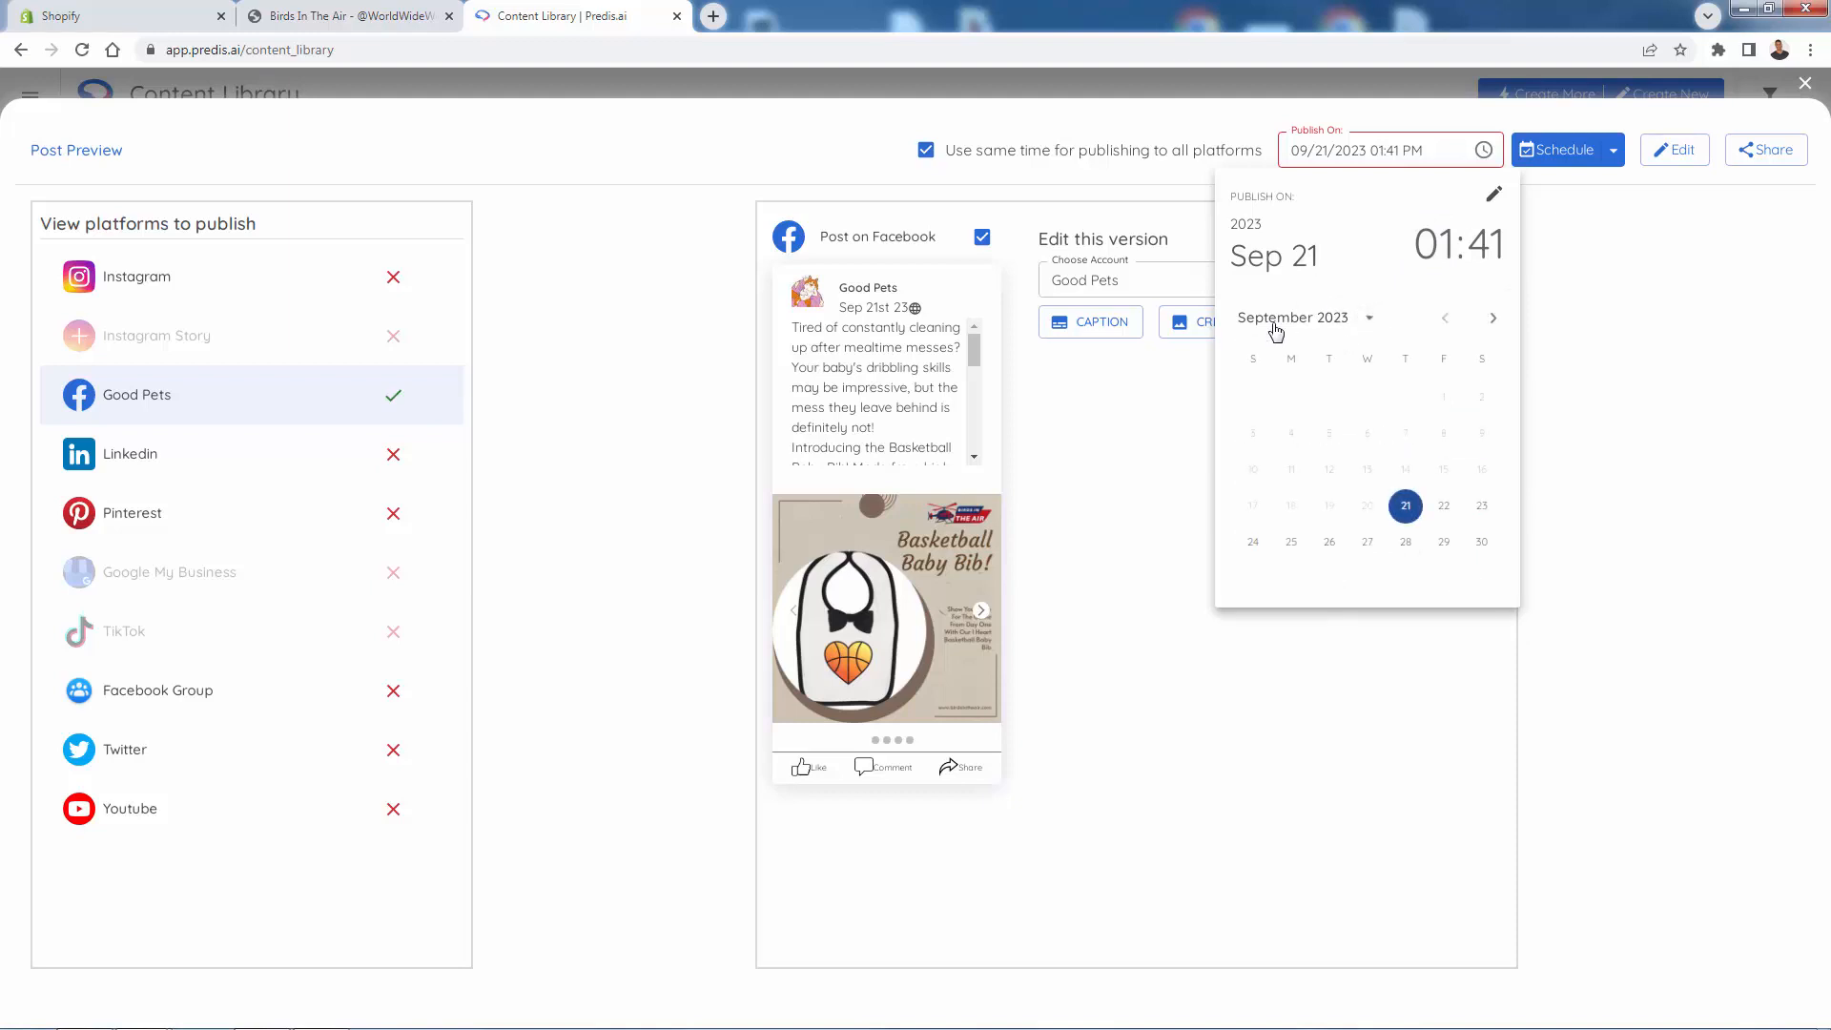
click(1494, 318)
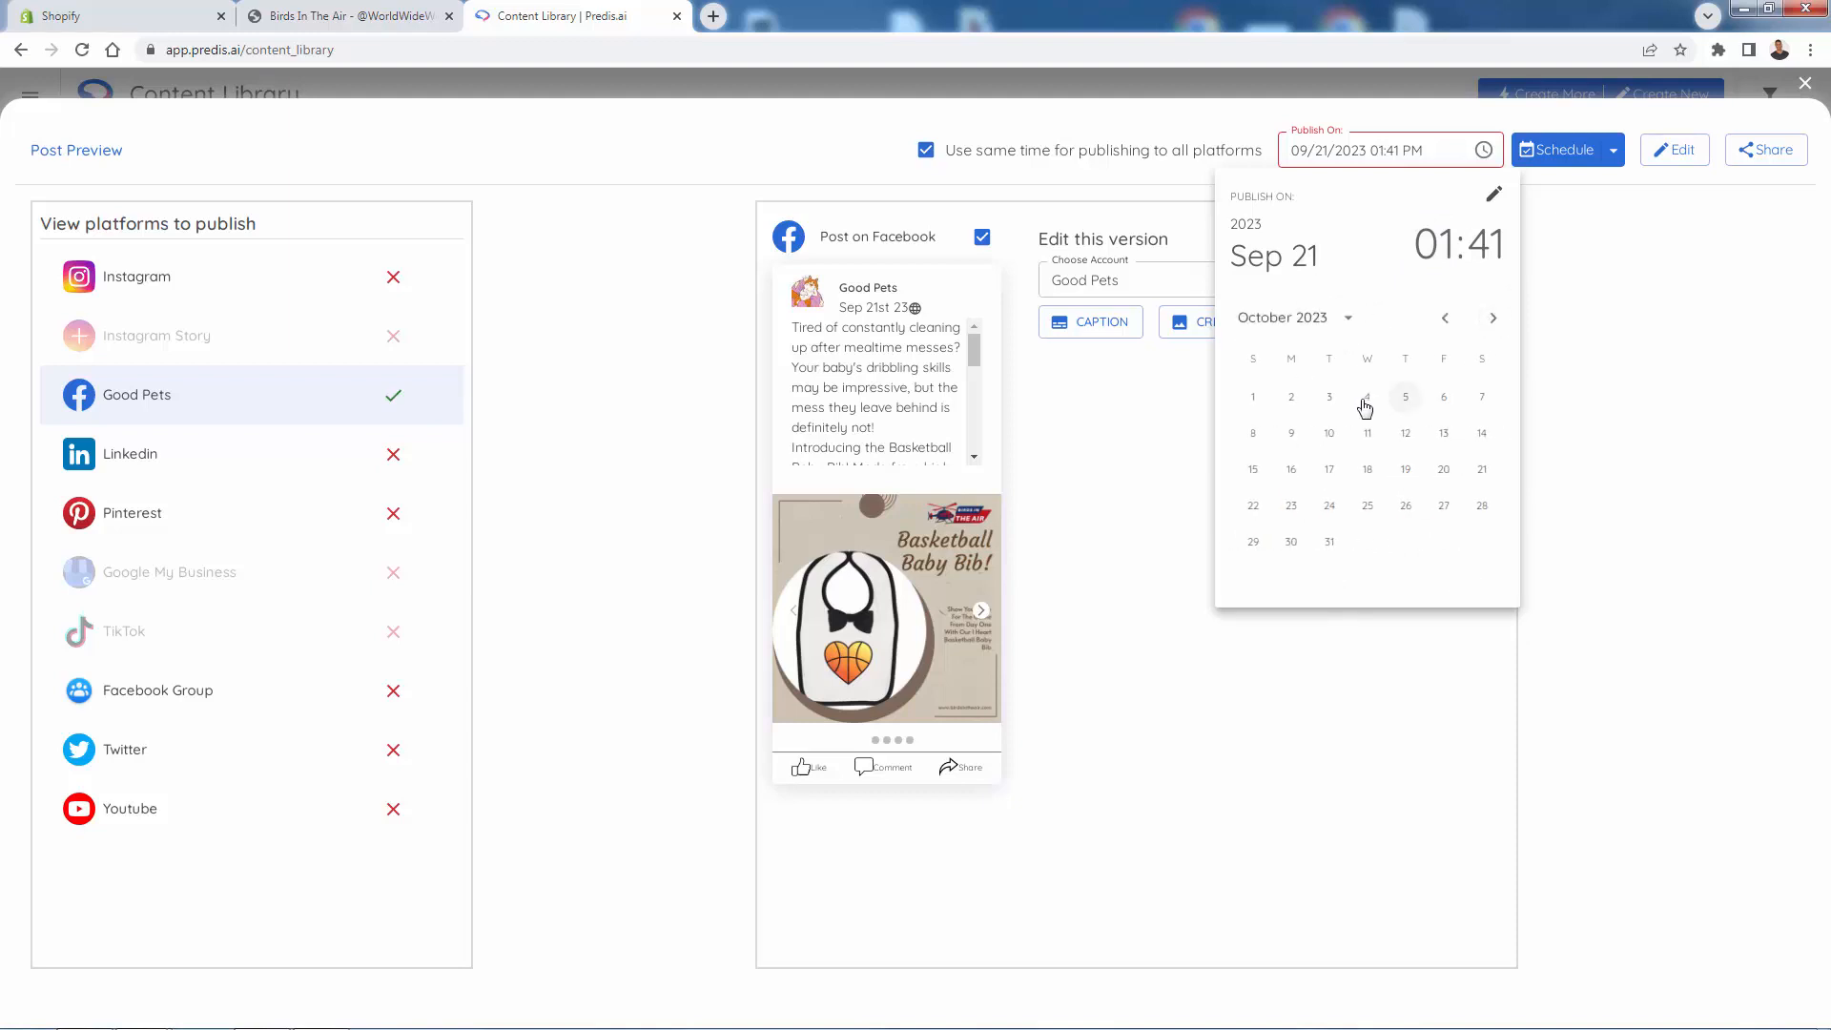
click(1292, 398)
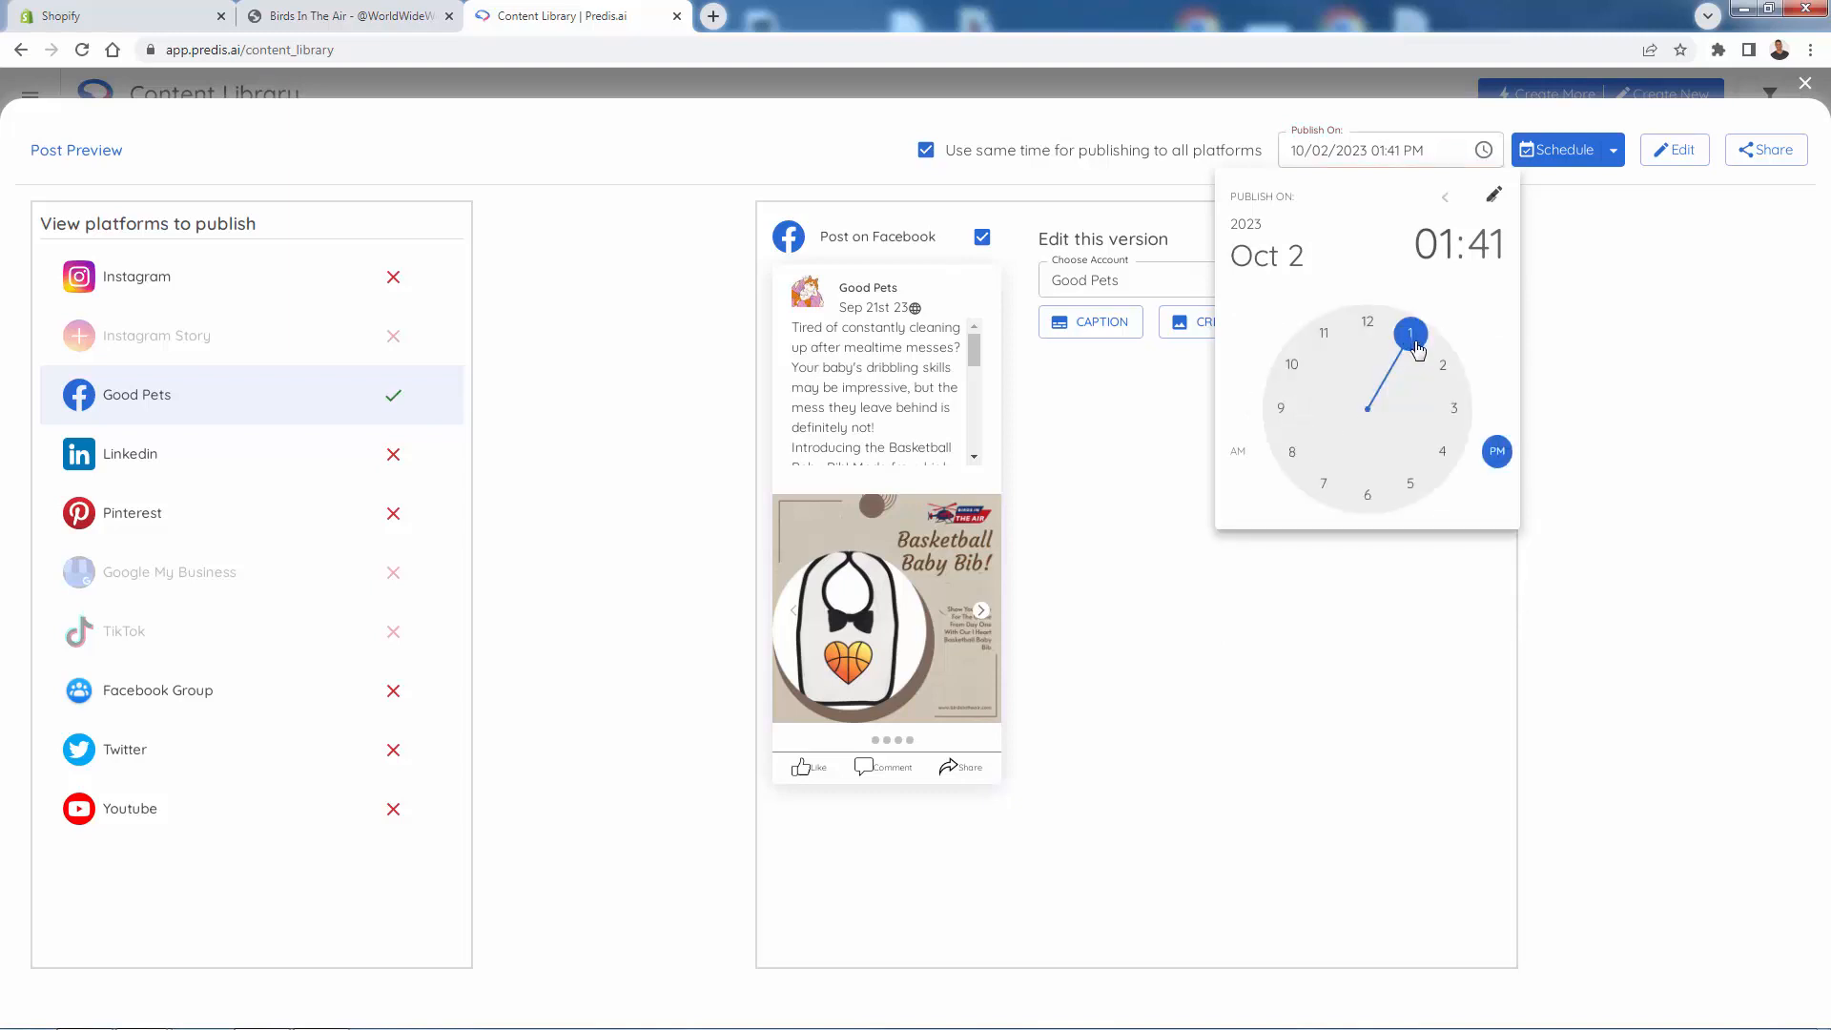
click(1327, 335)
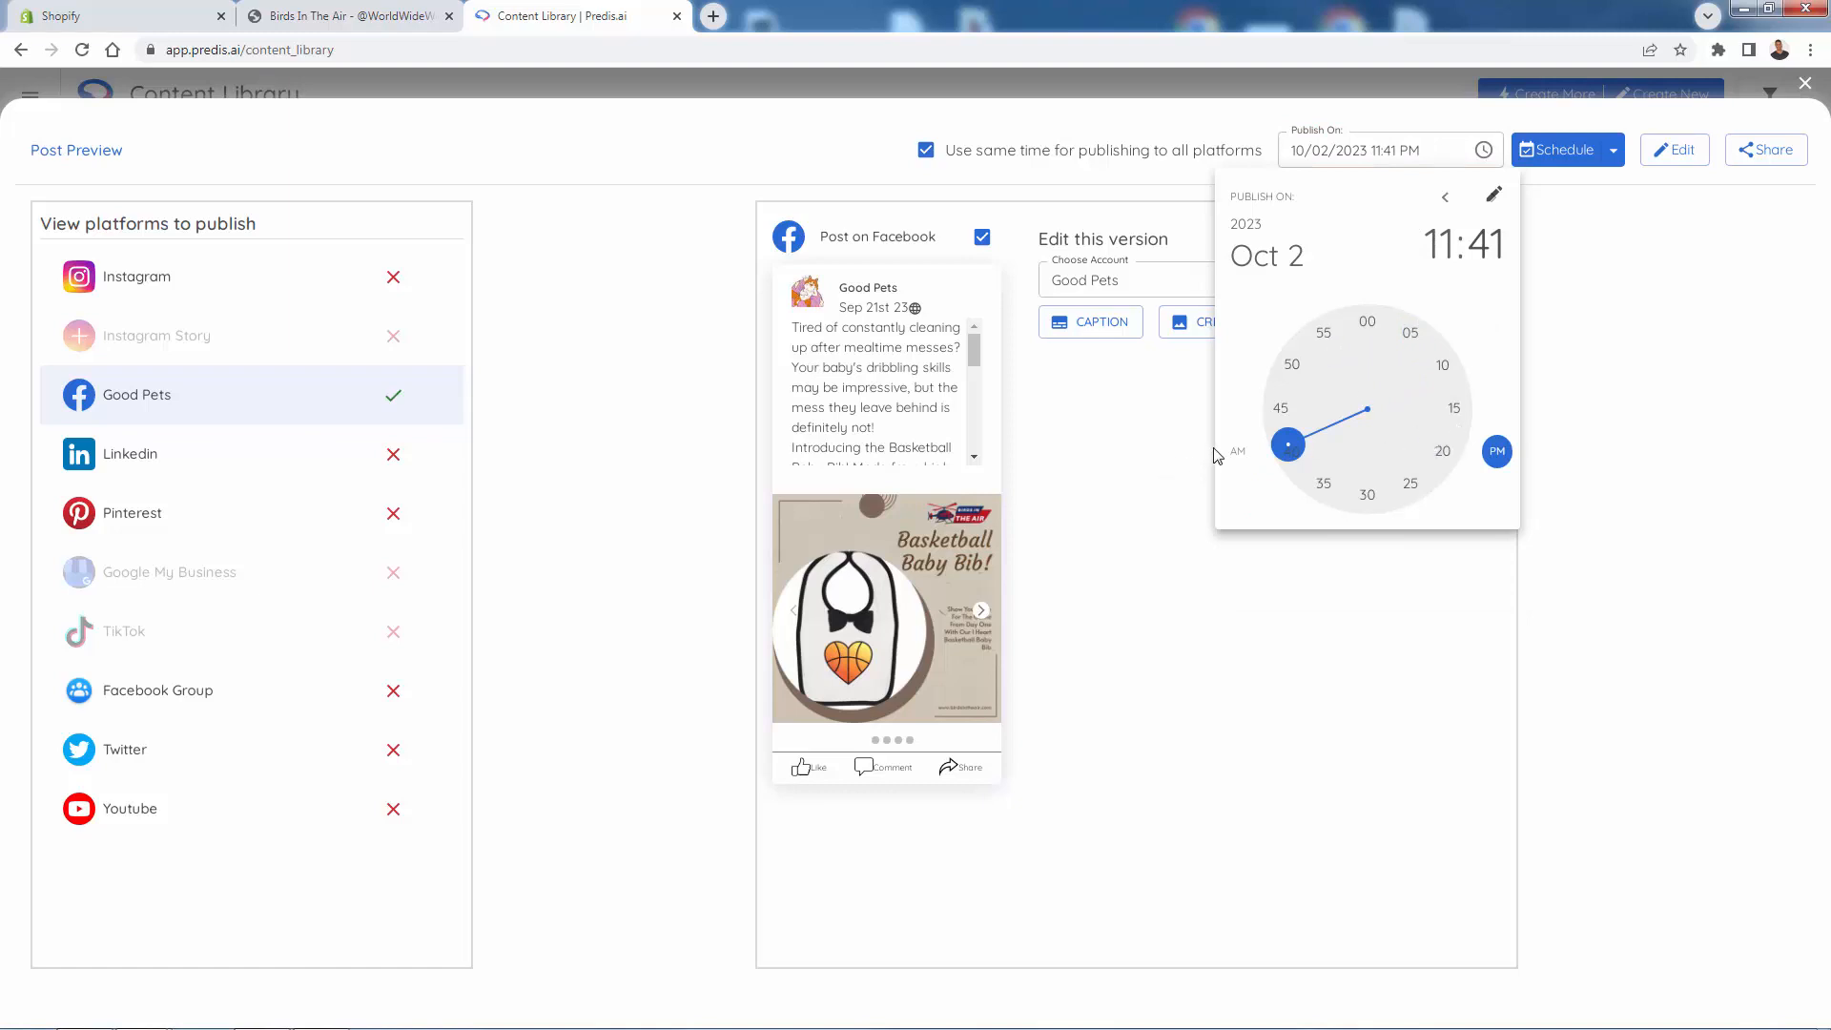
click(1239, 452)
click(1165, 576)
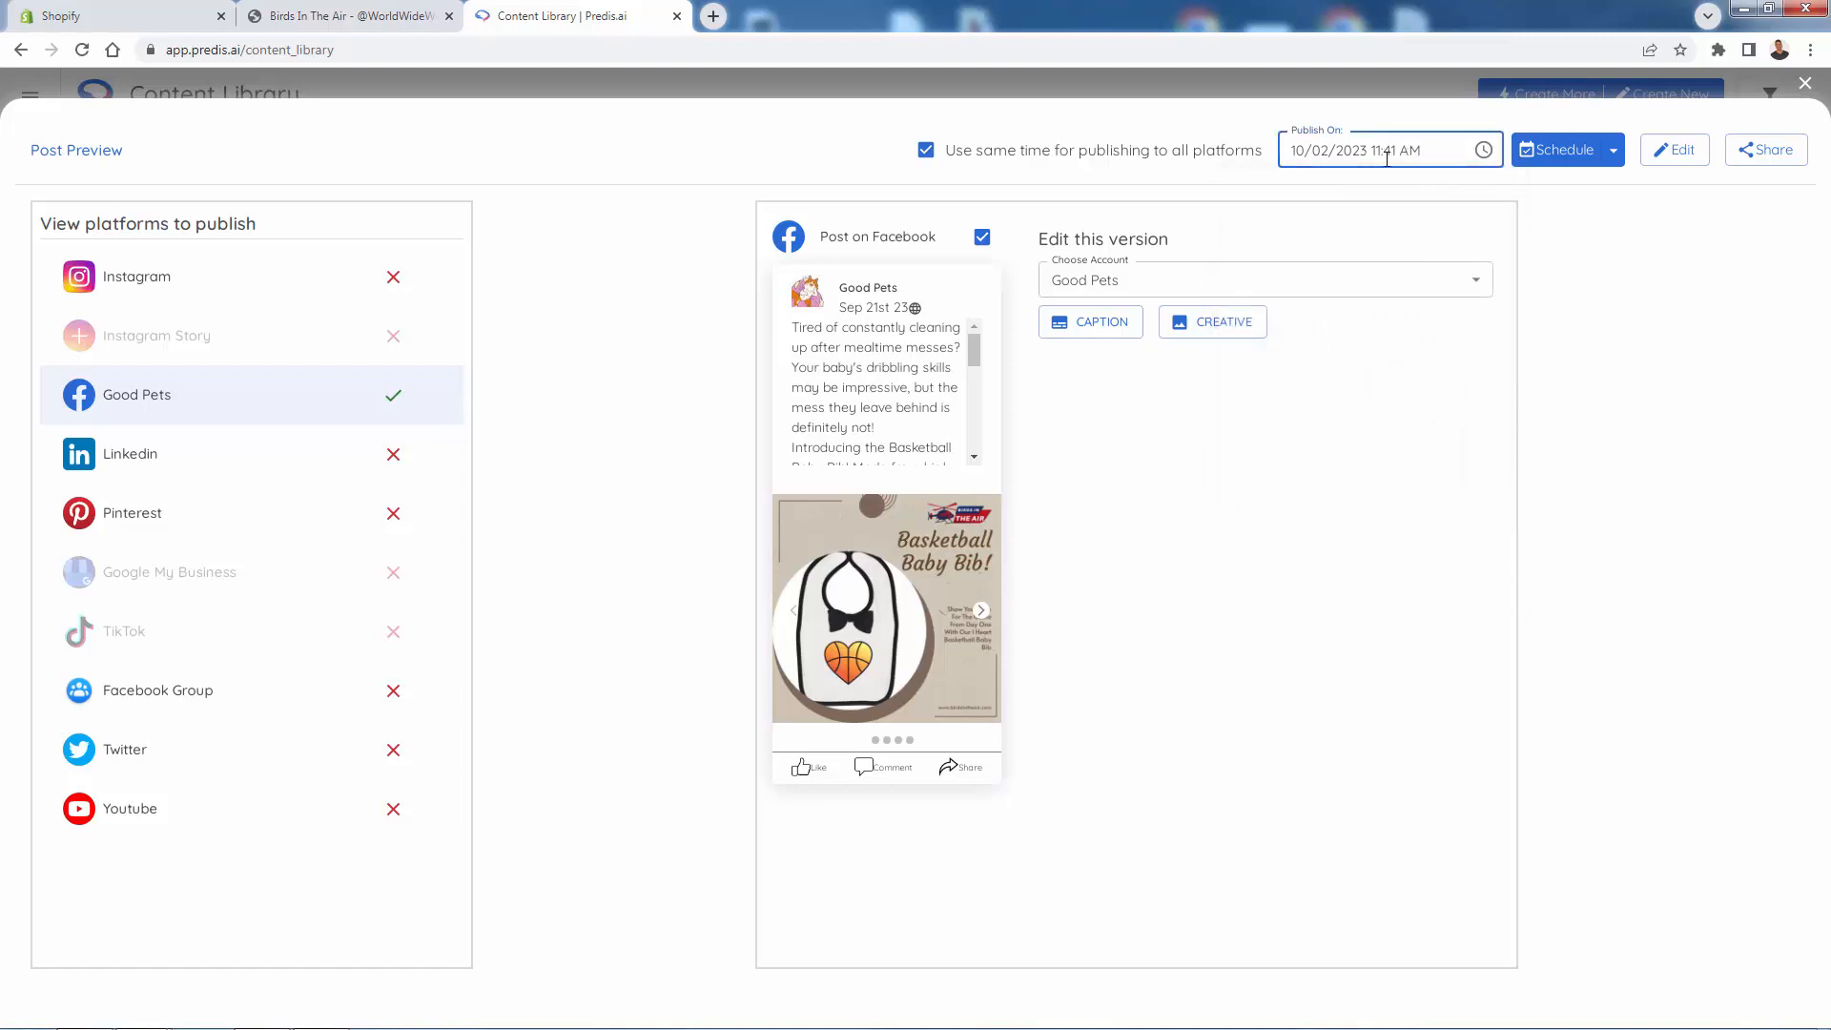
- Save the Basketball Baby Bib post as a draft and check it in the content calendar's month view
click(1611, 154)
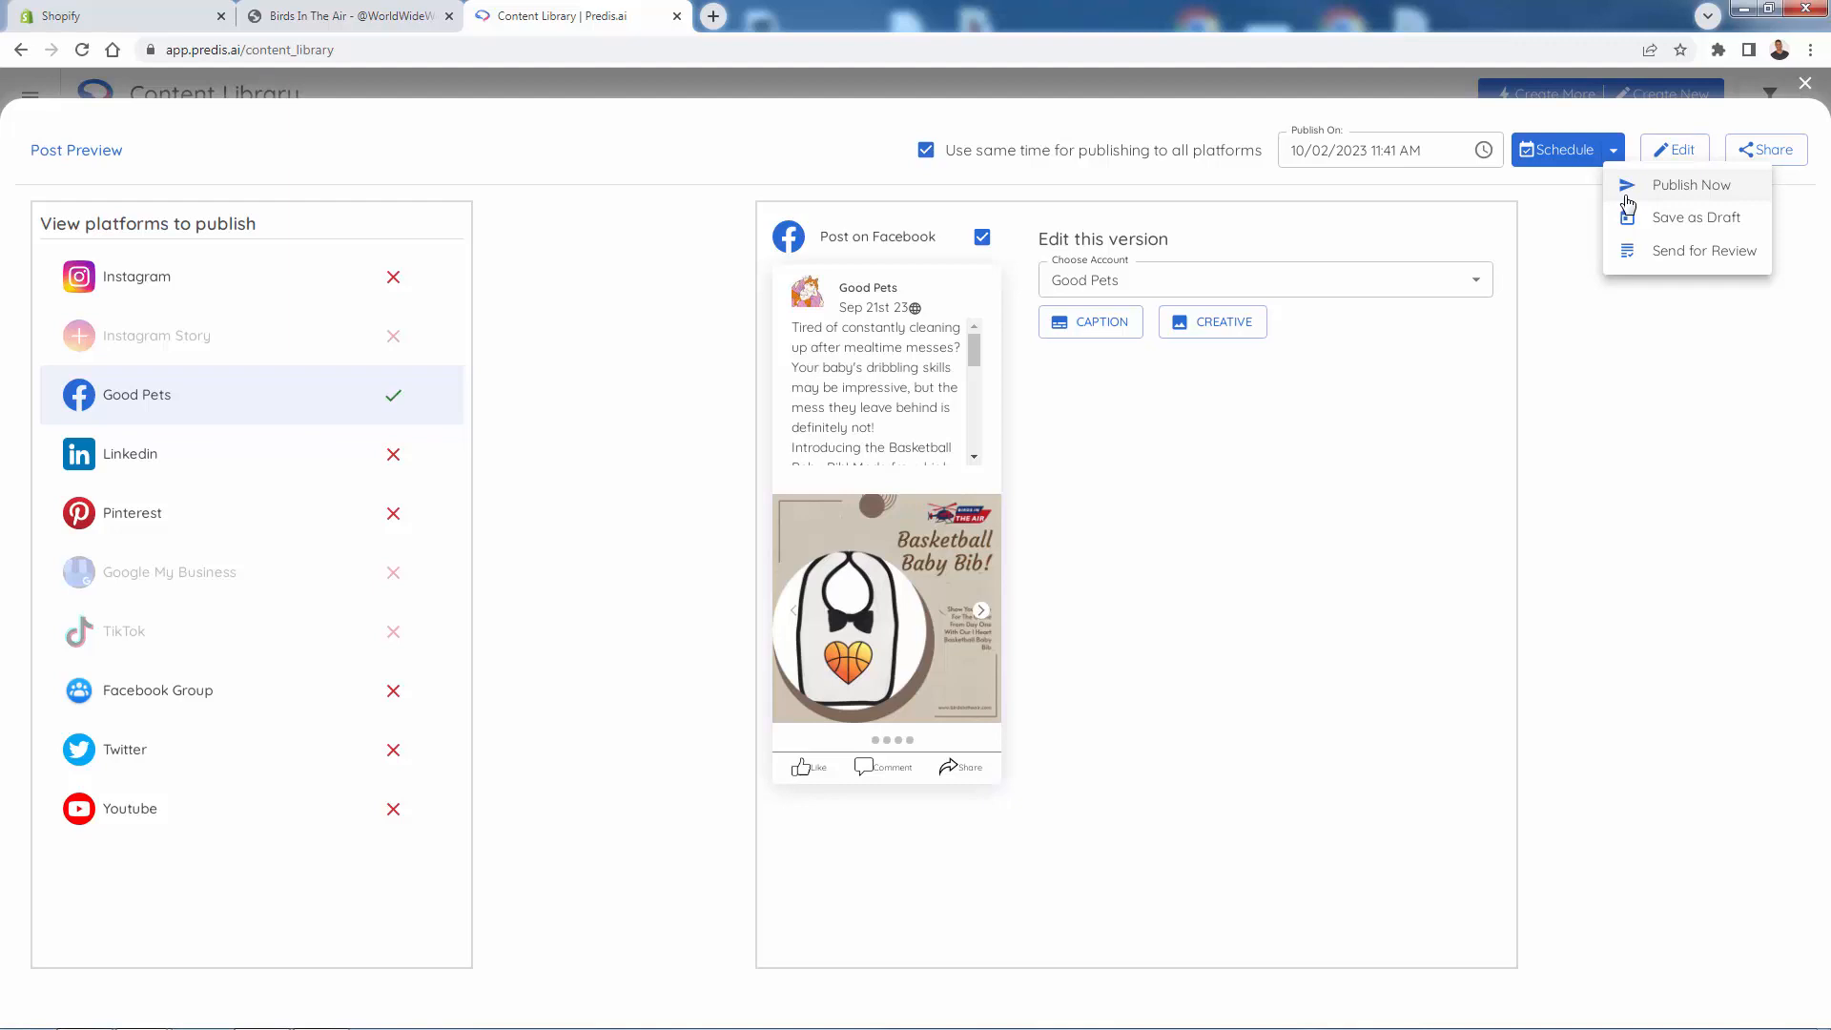
click(1680, 225)
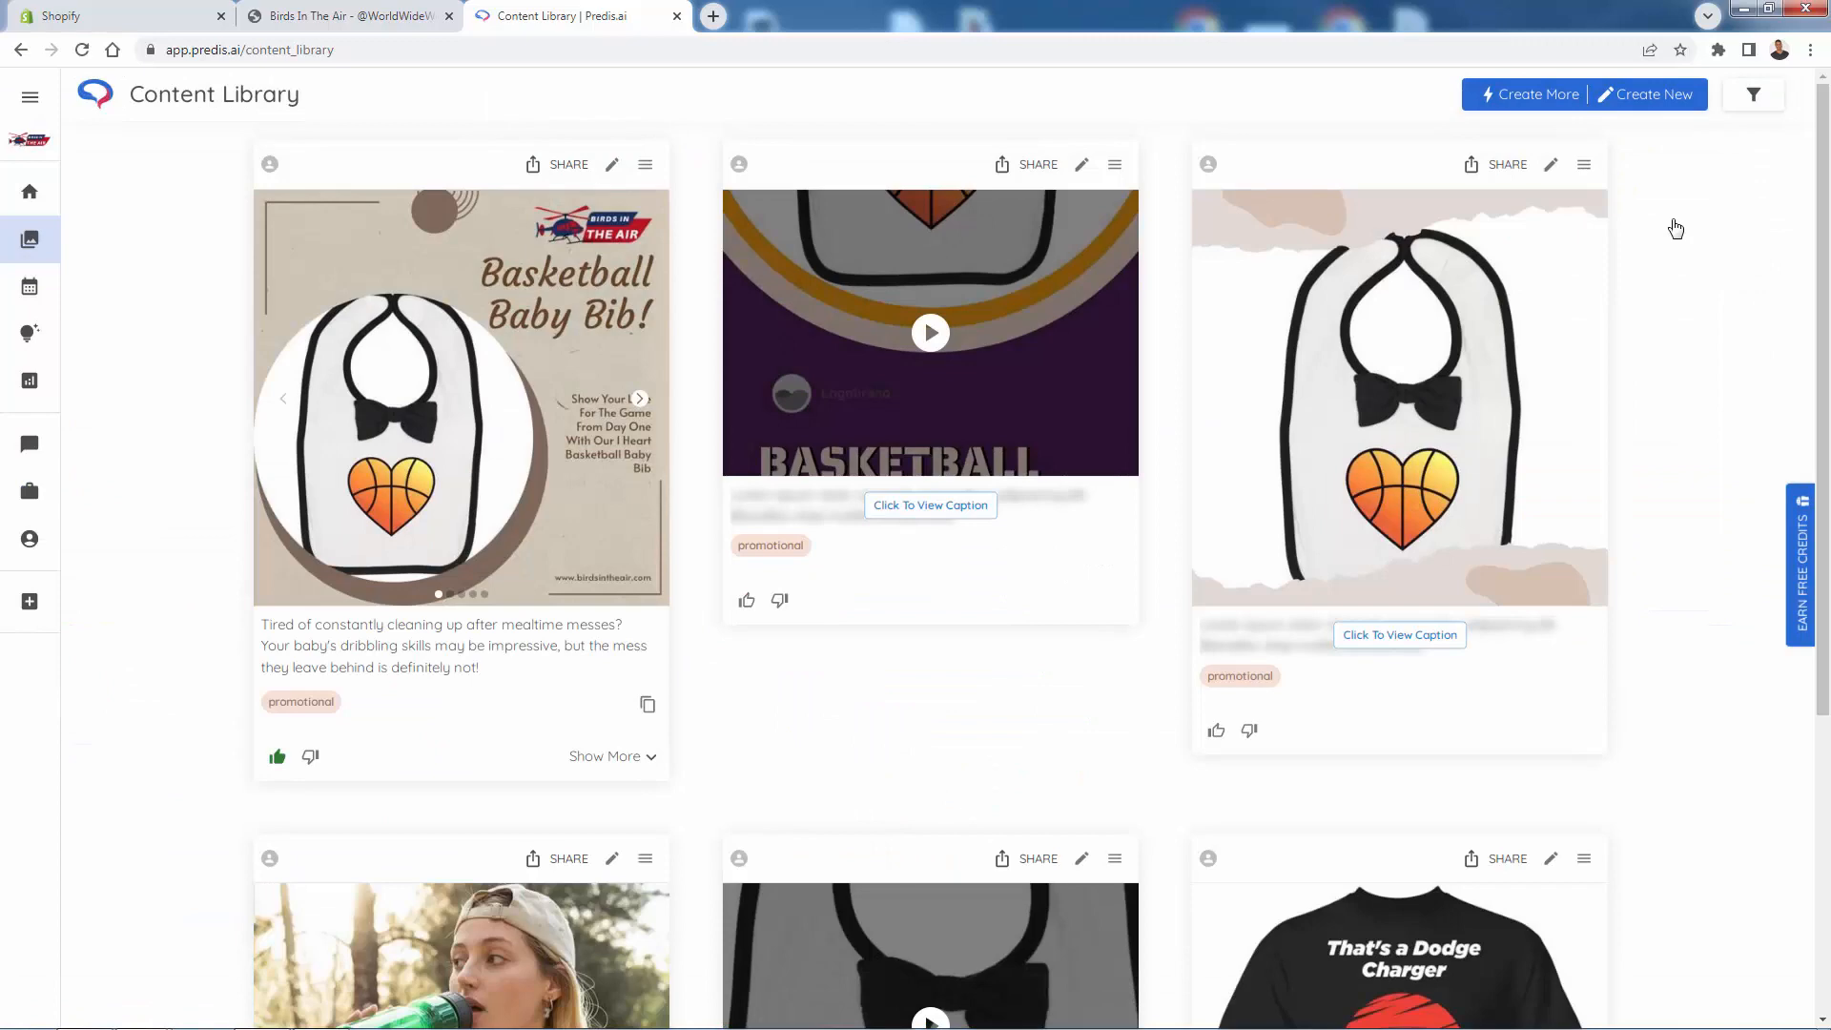
scroll(1066, 529, down, 5)
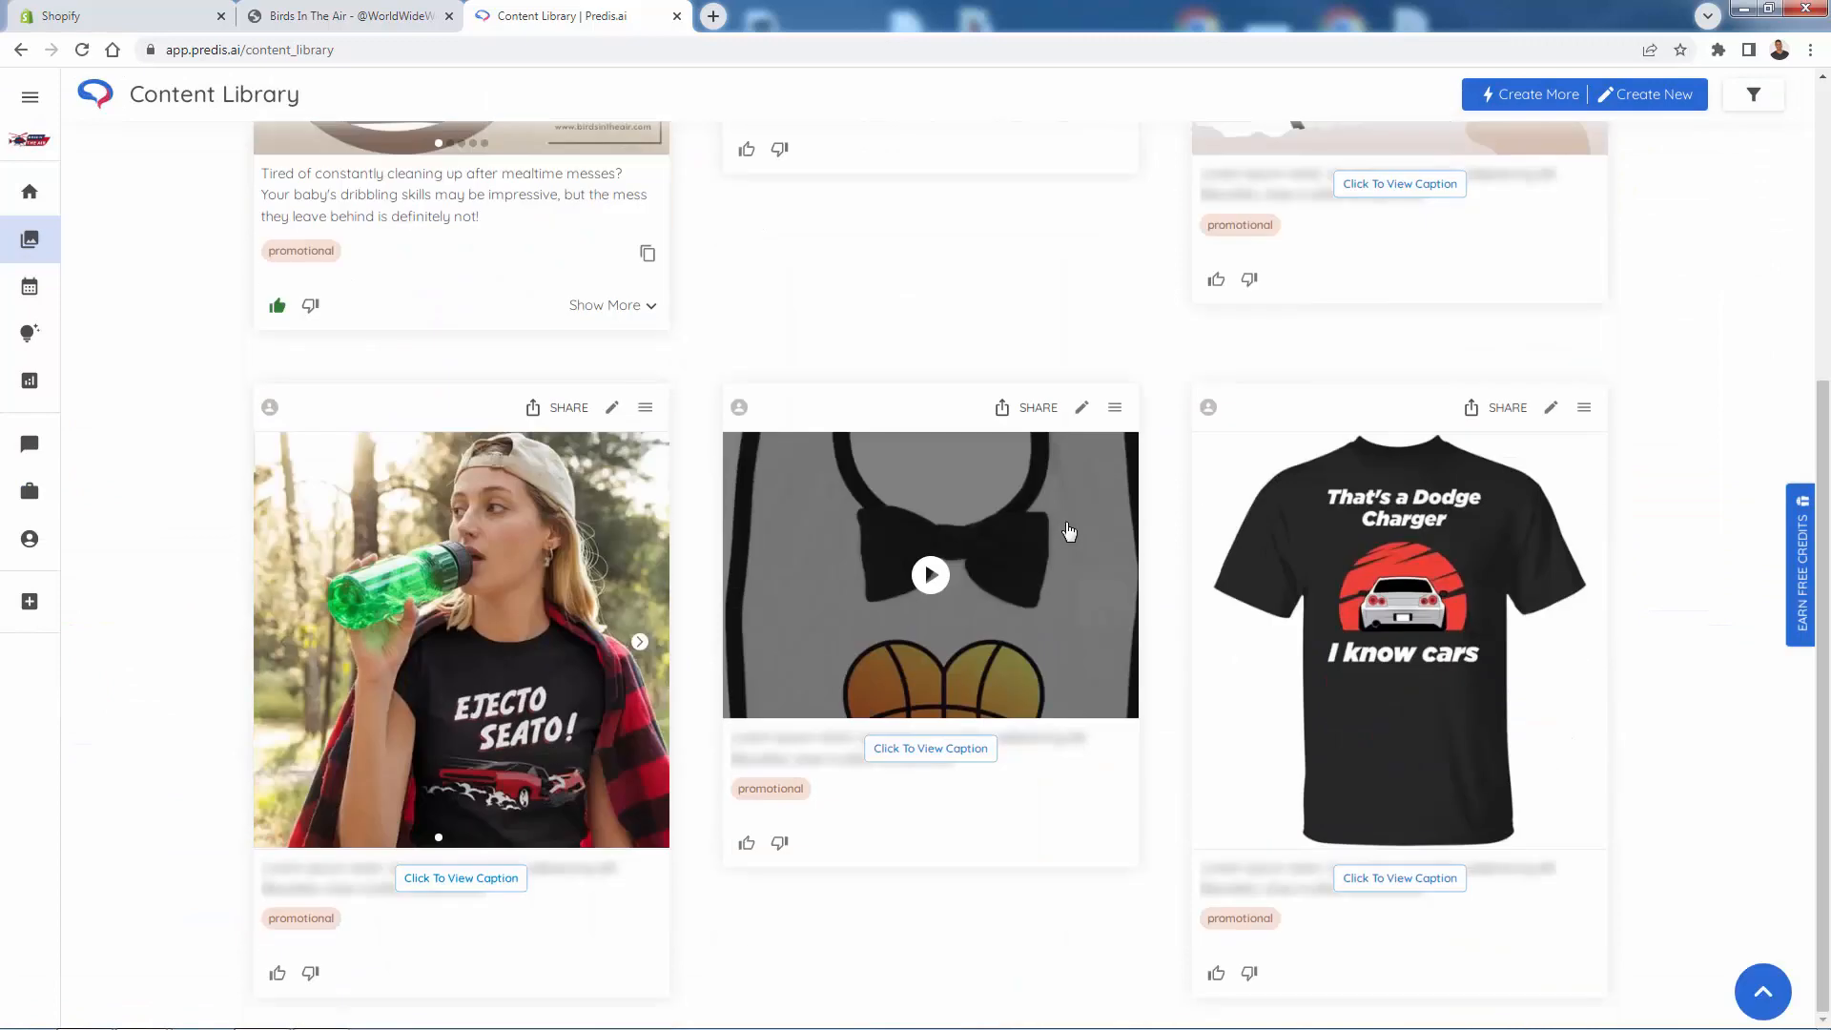
scroll(1066, 529, up, 5)
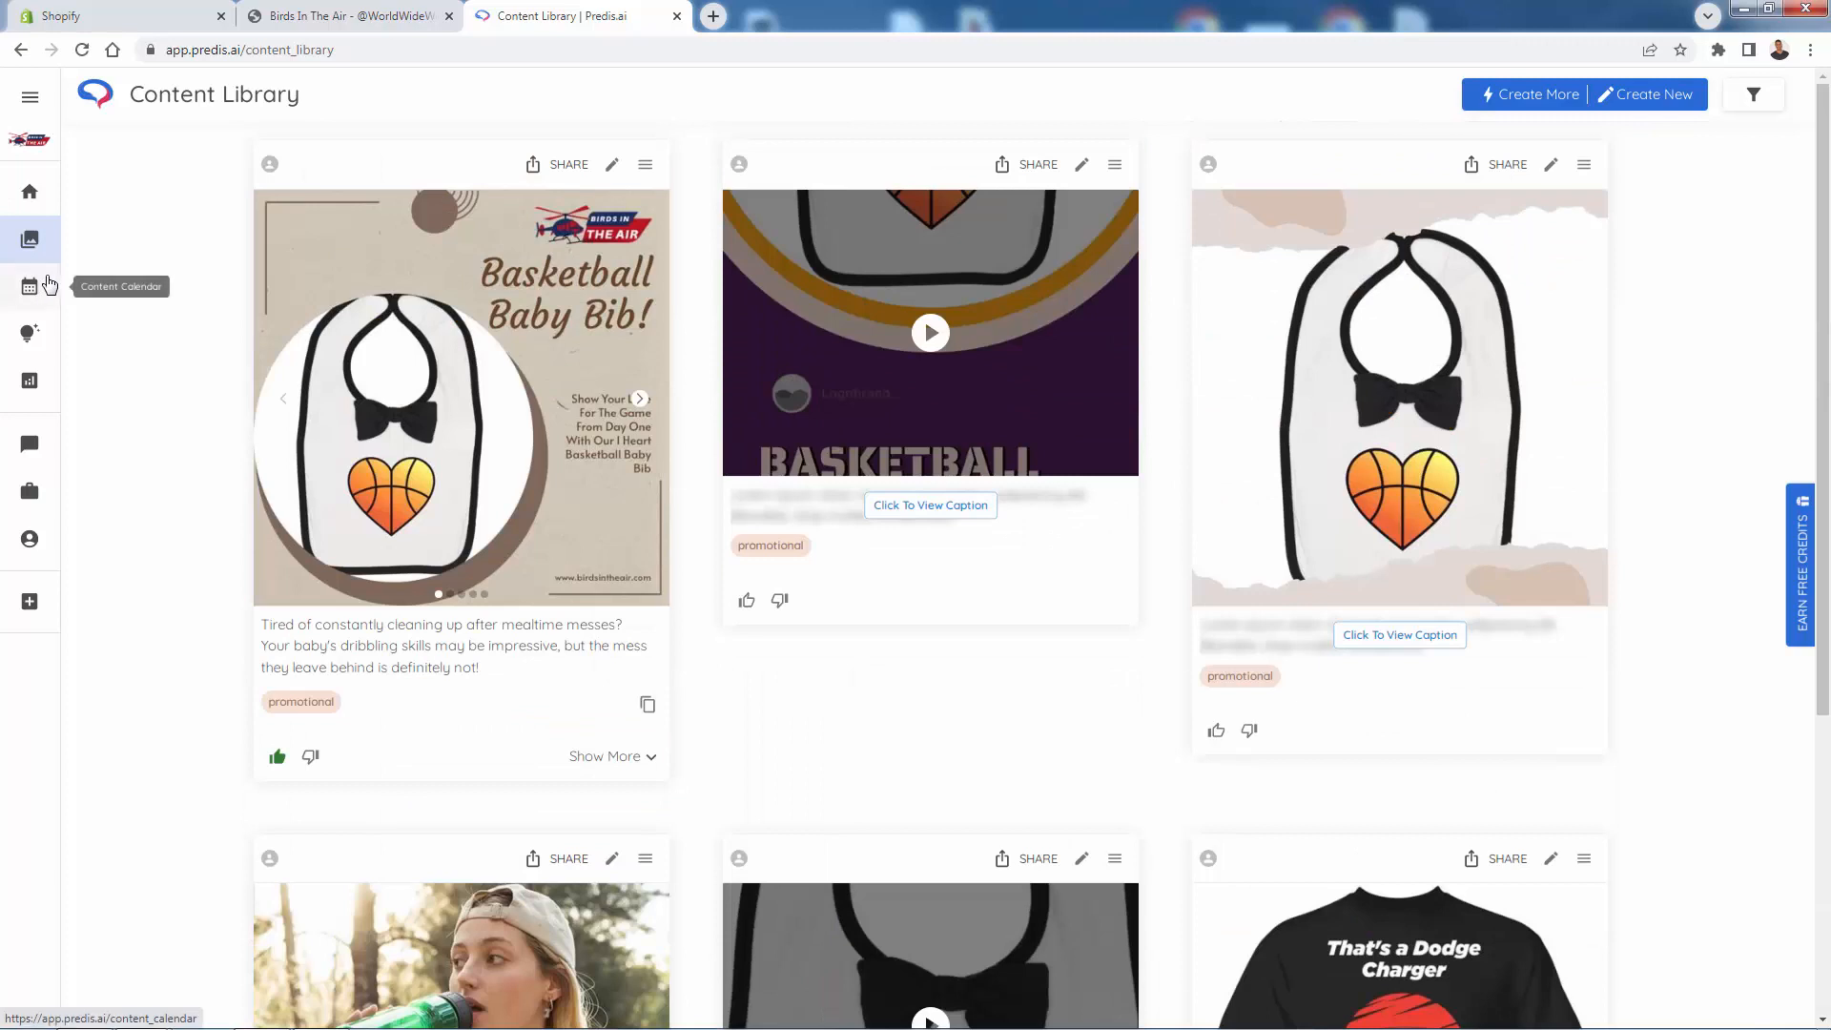
click(50, 284)
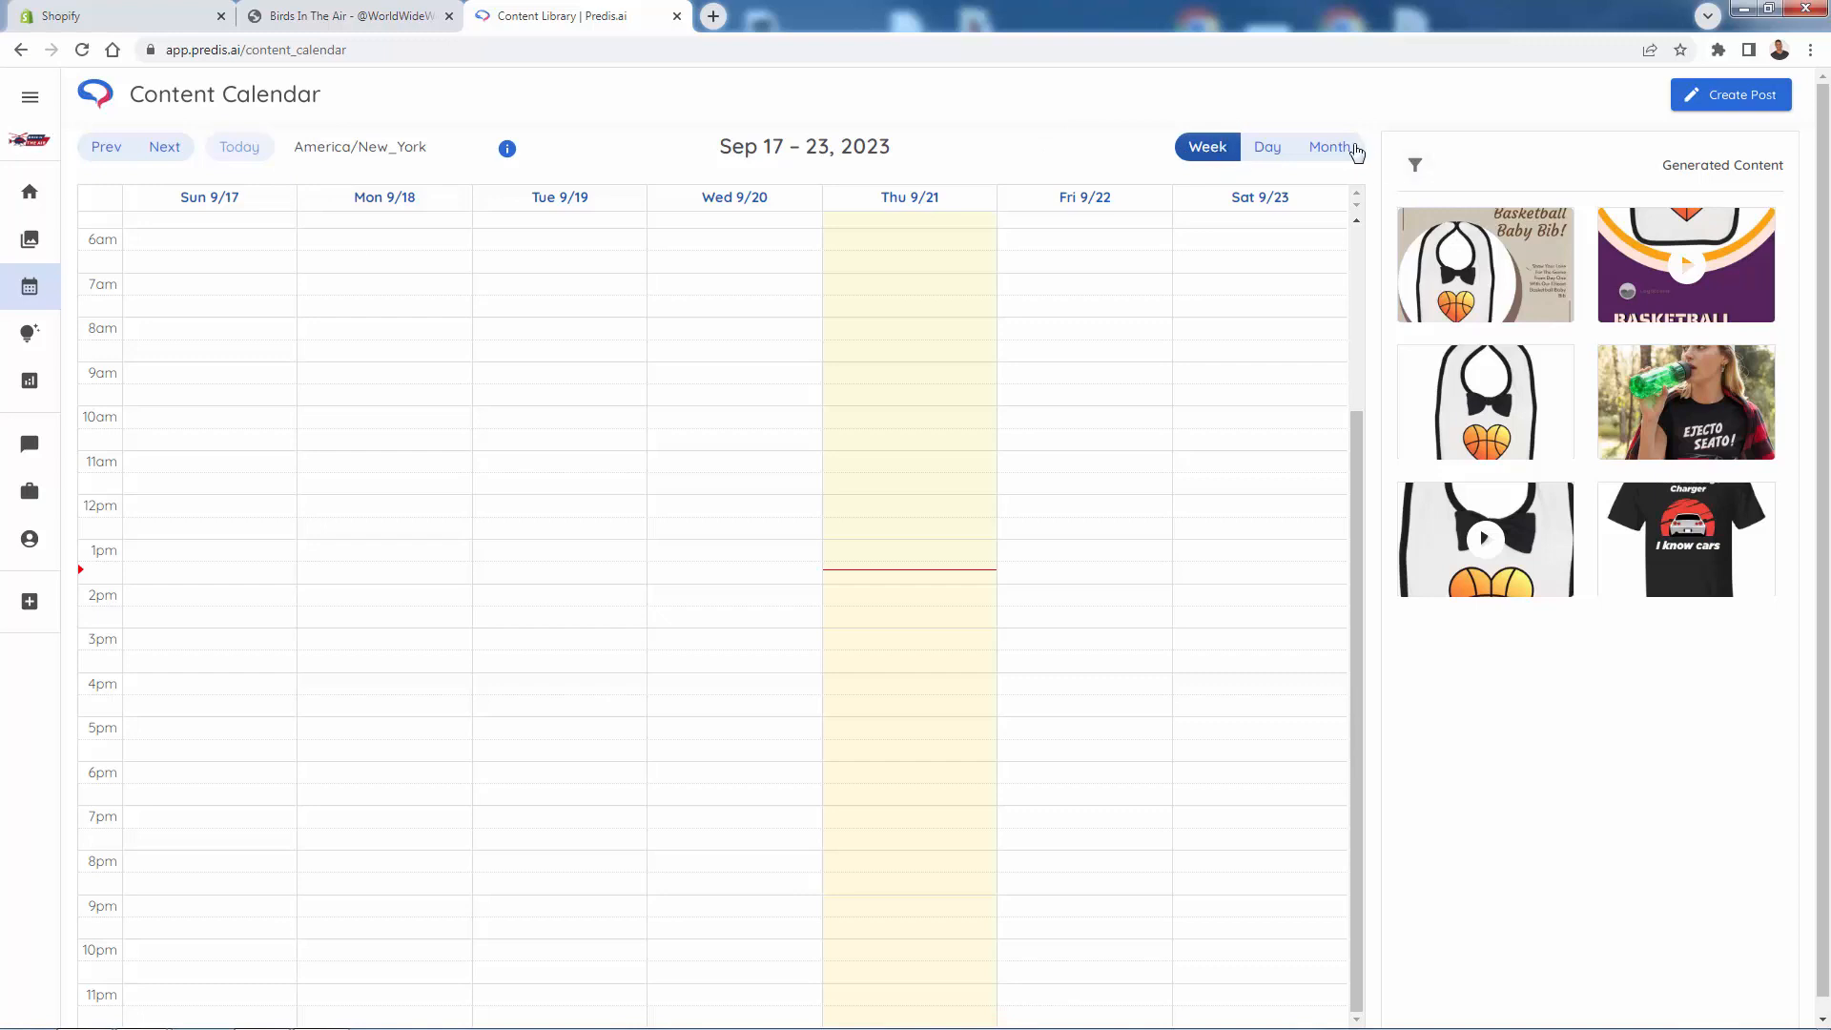
click(1358, 152)
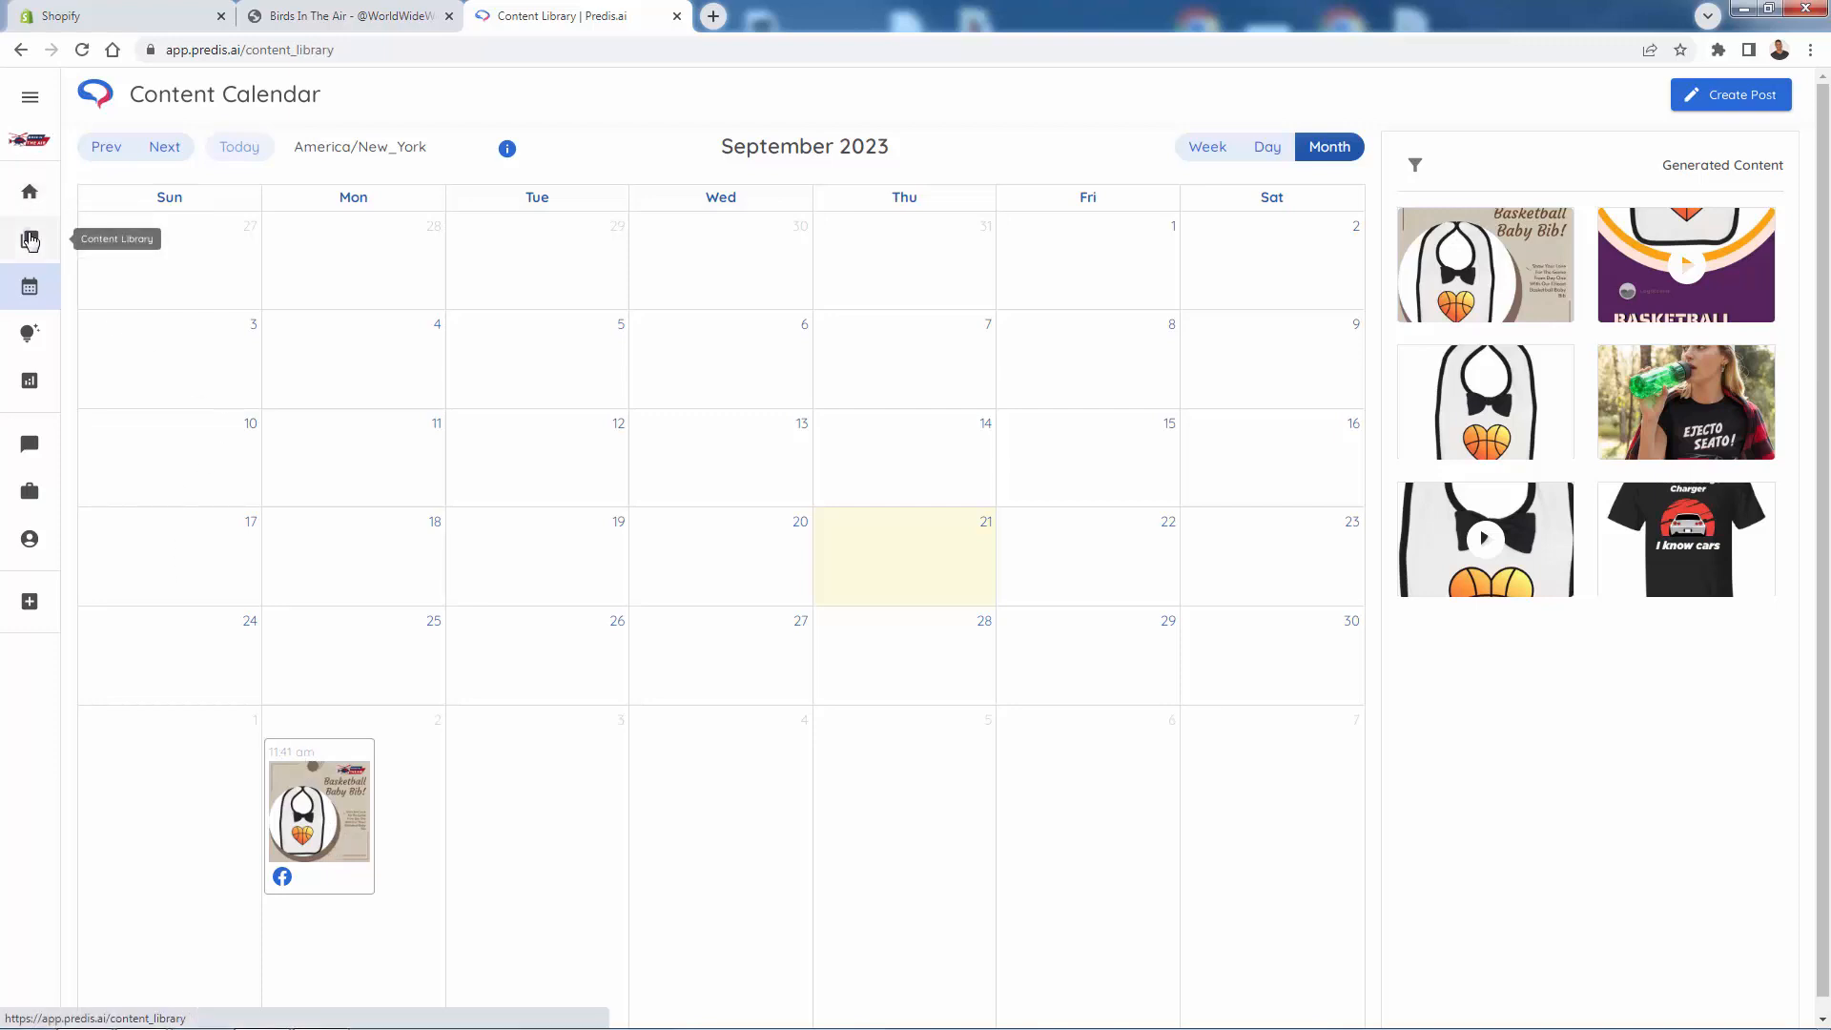
- Return to the content library and view the post types offered for creating more content
click(30, 239)
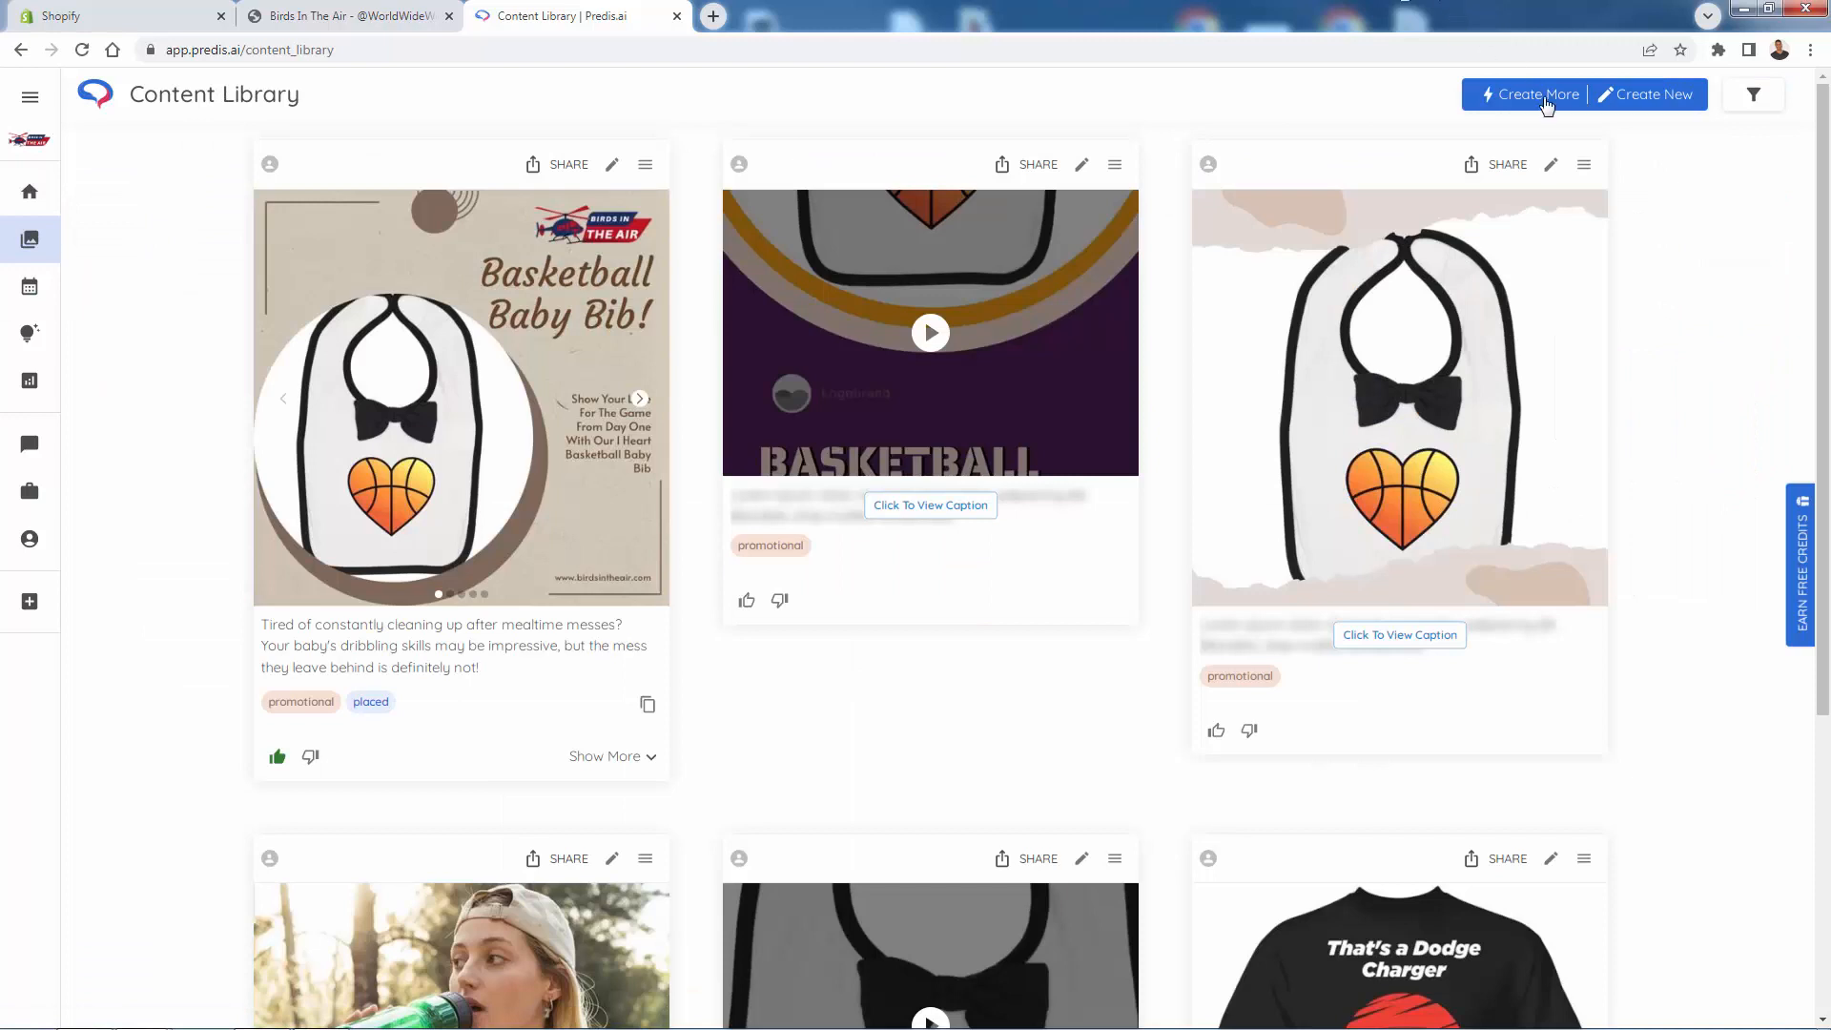
click(1545, 95)
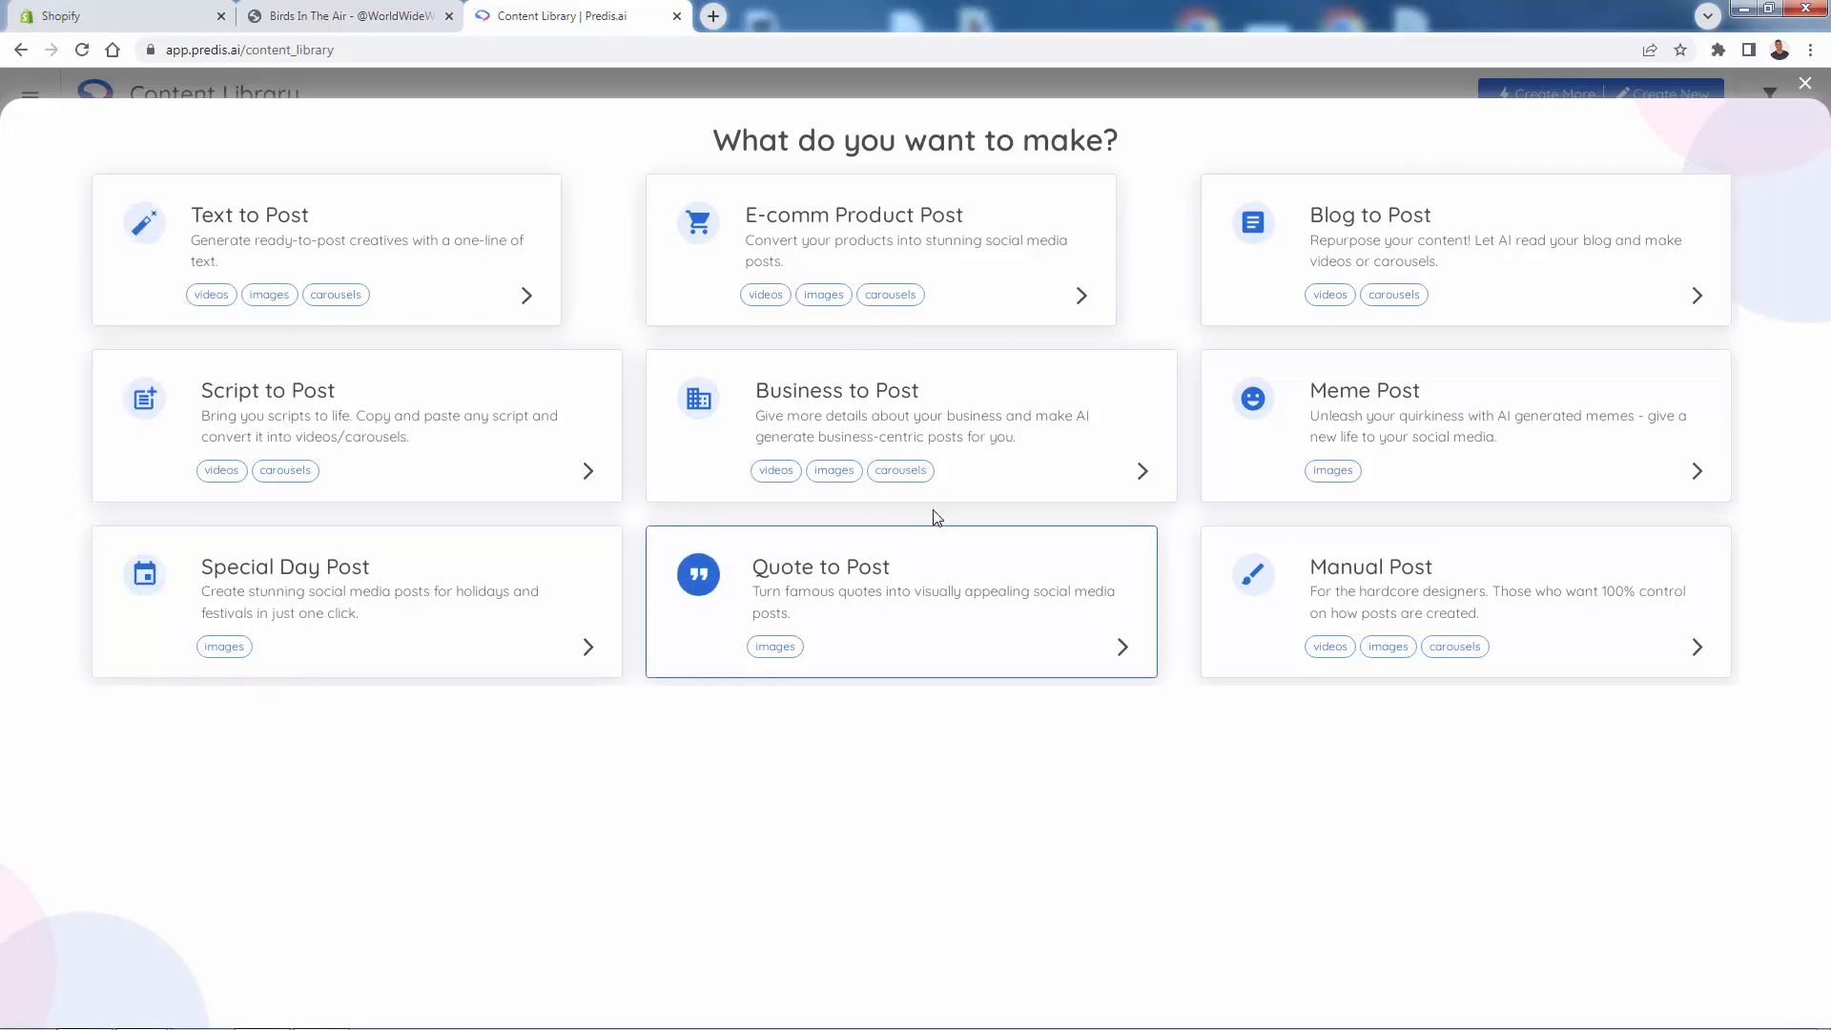
click(1440, 422)
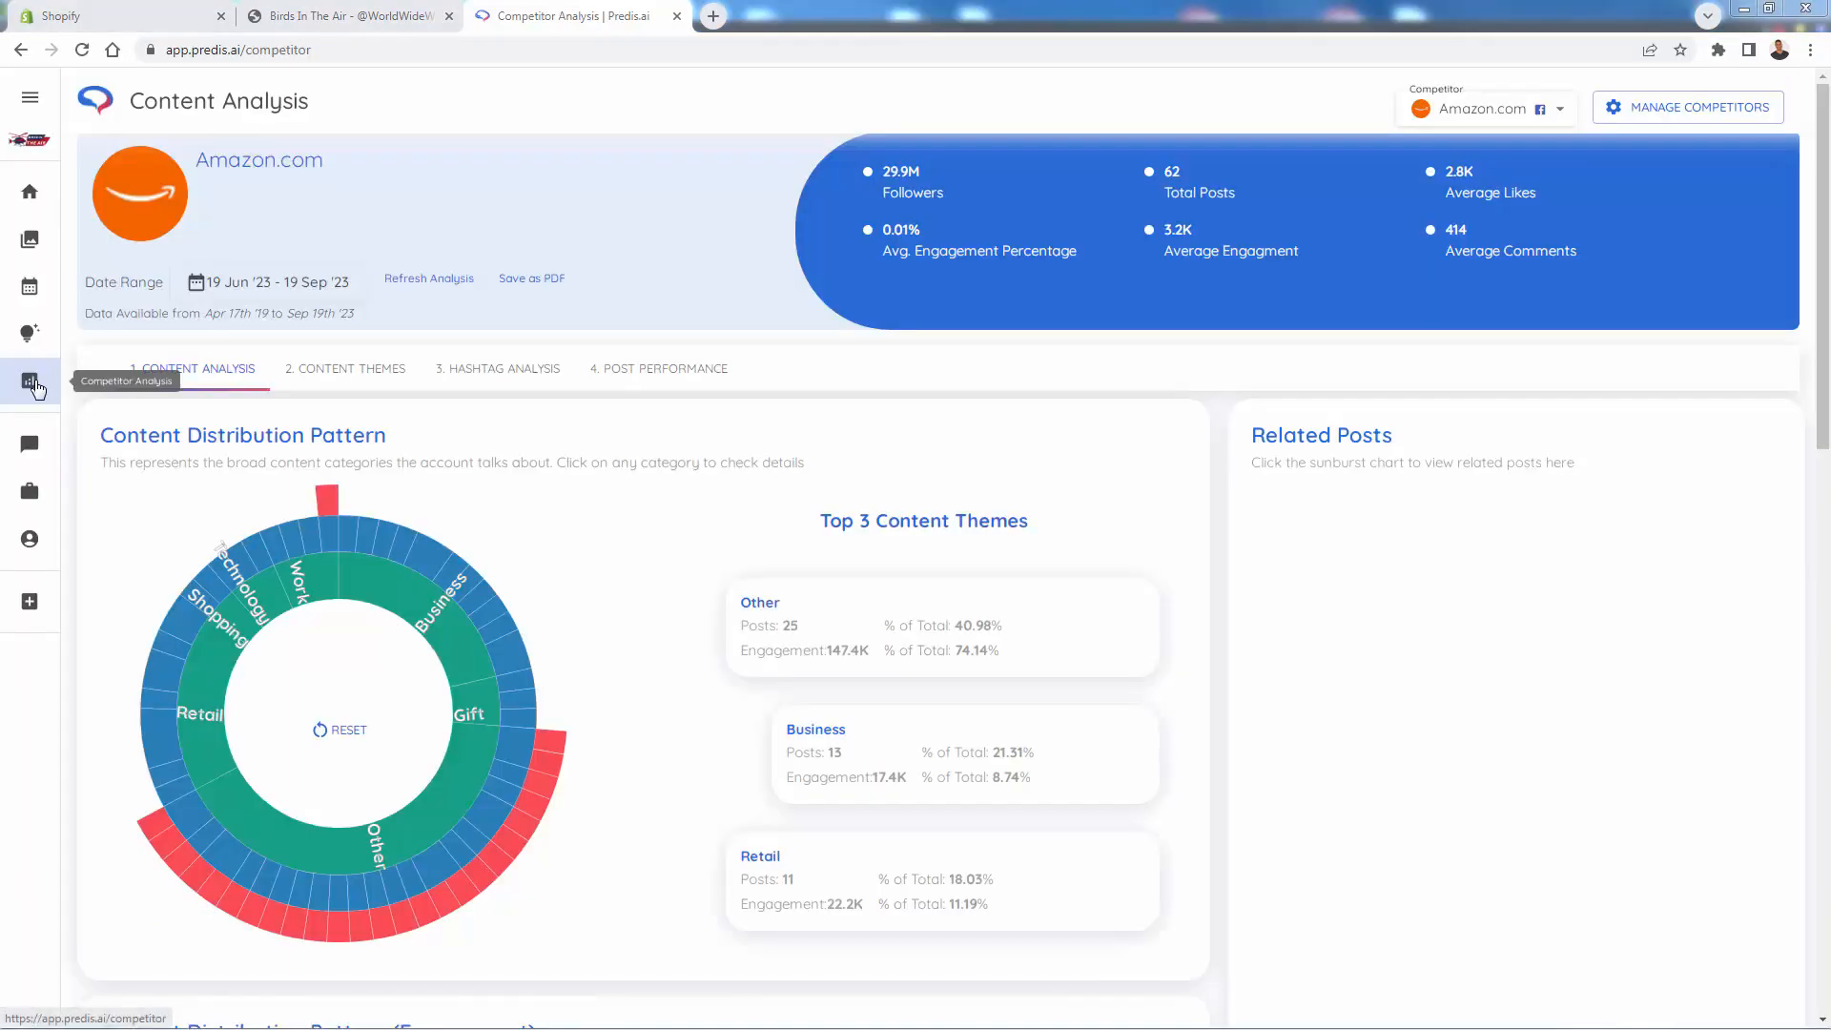
- Review Amazon.com's content distribution patterns by category, engagement and post type in the competitor analysis
click(1562, 111)
click(1157, 114)
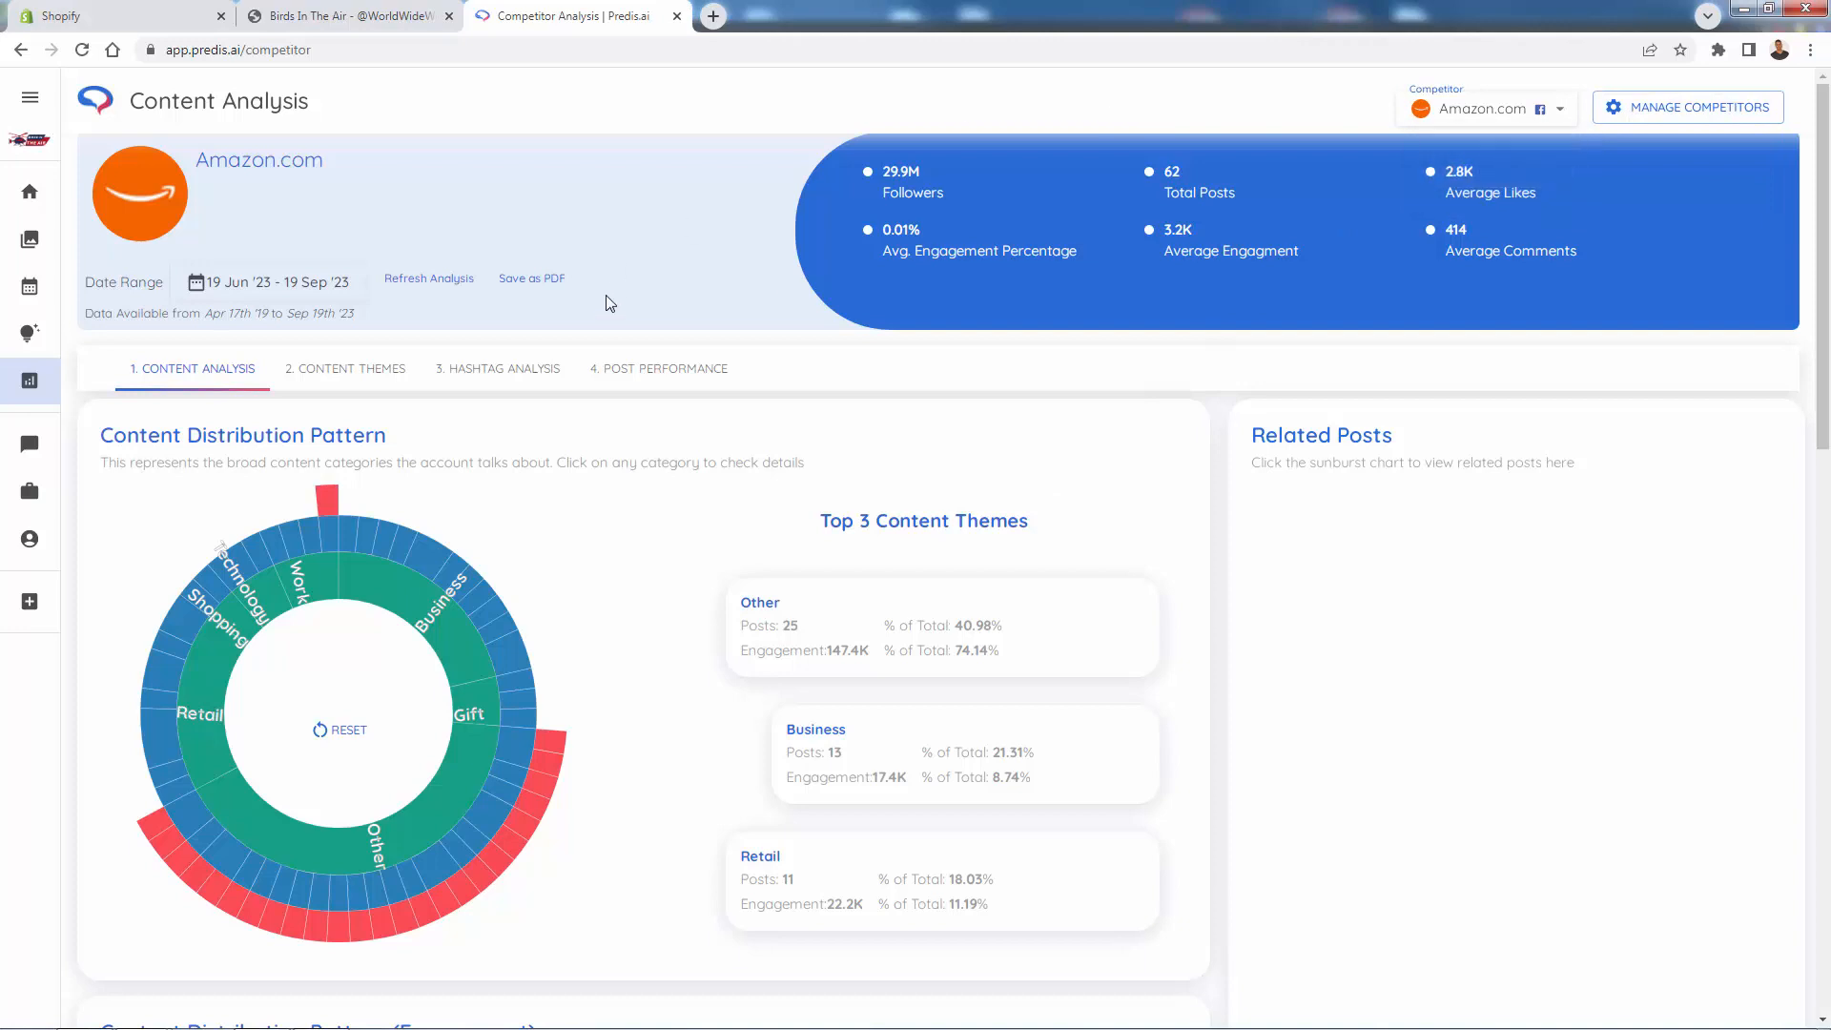
scroll(609, 313, down, 1)
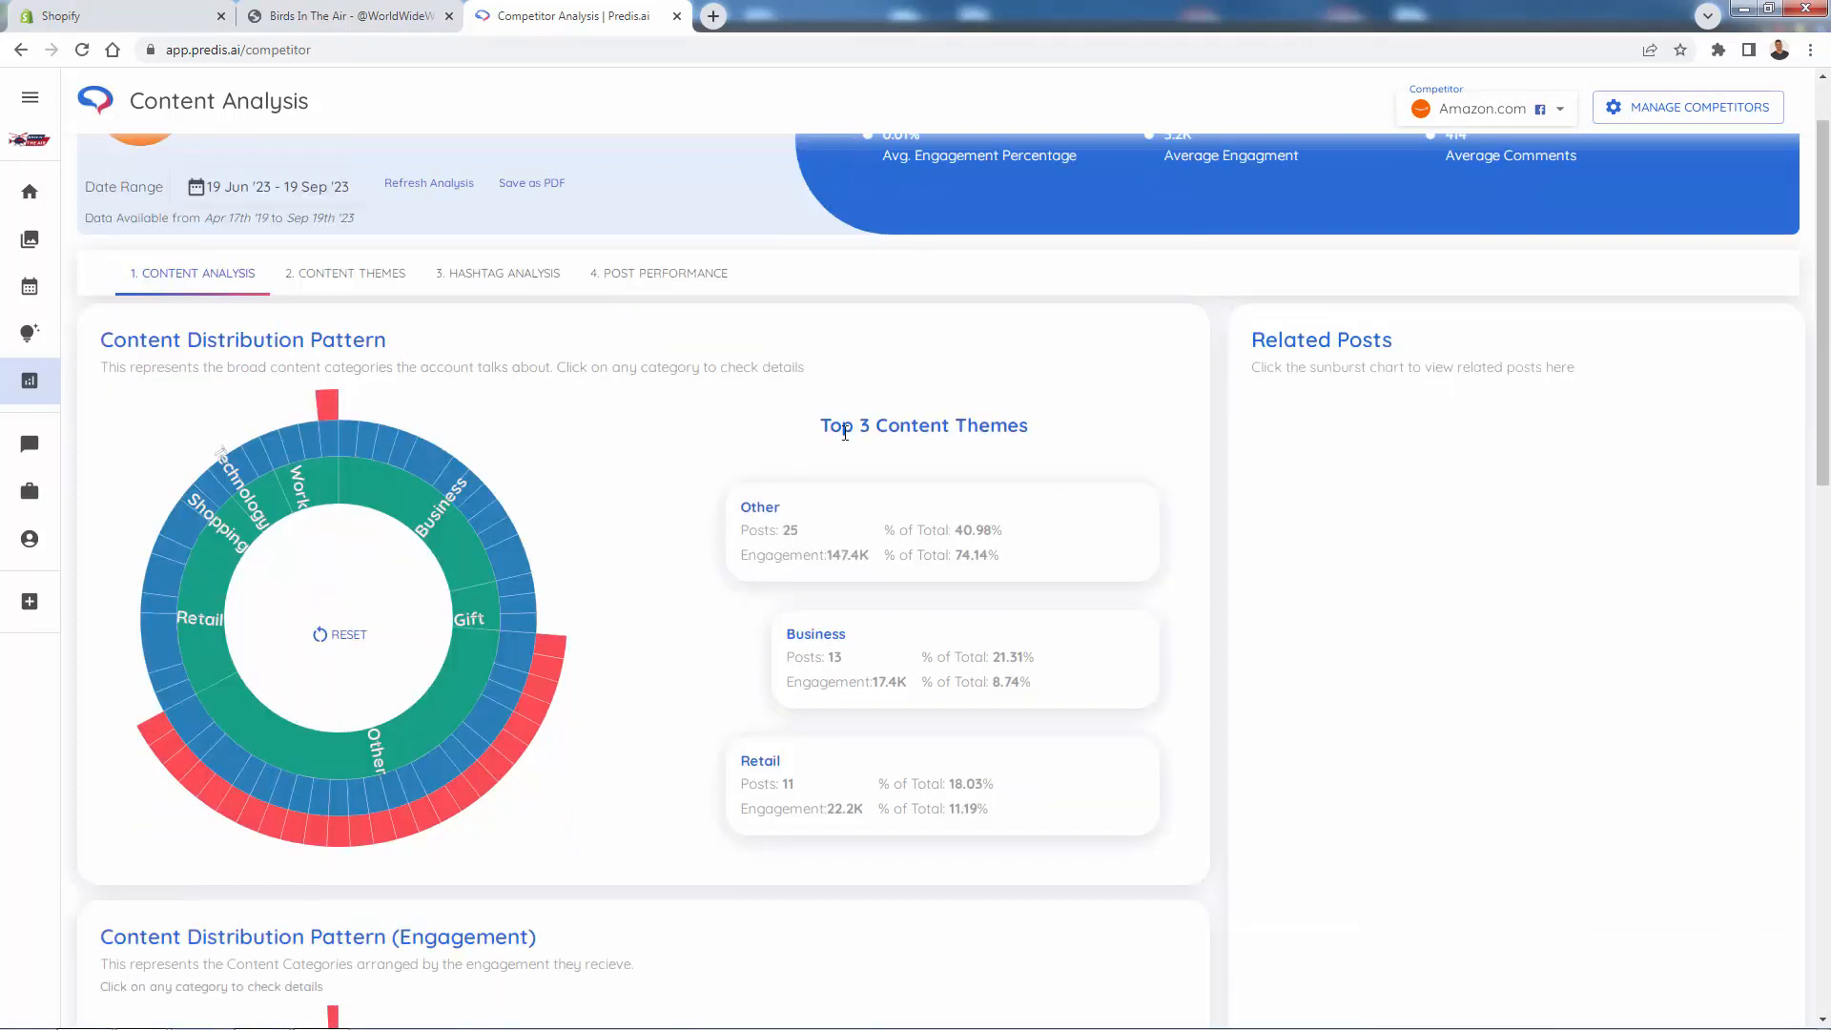
scroll(864, 427, down, 1)
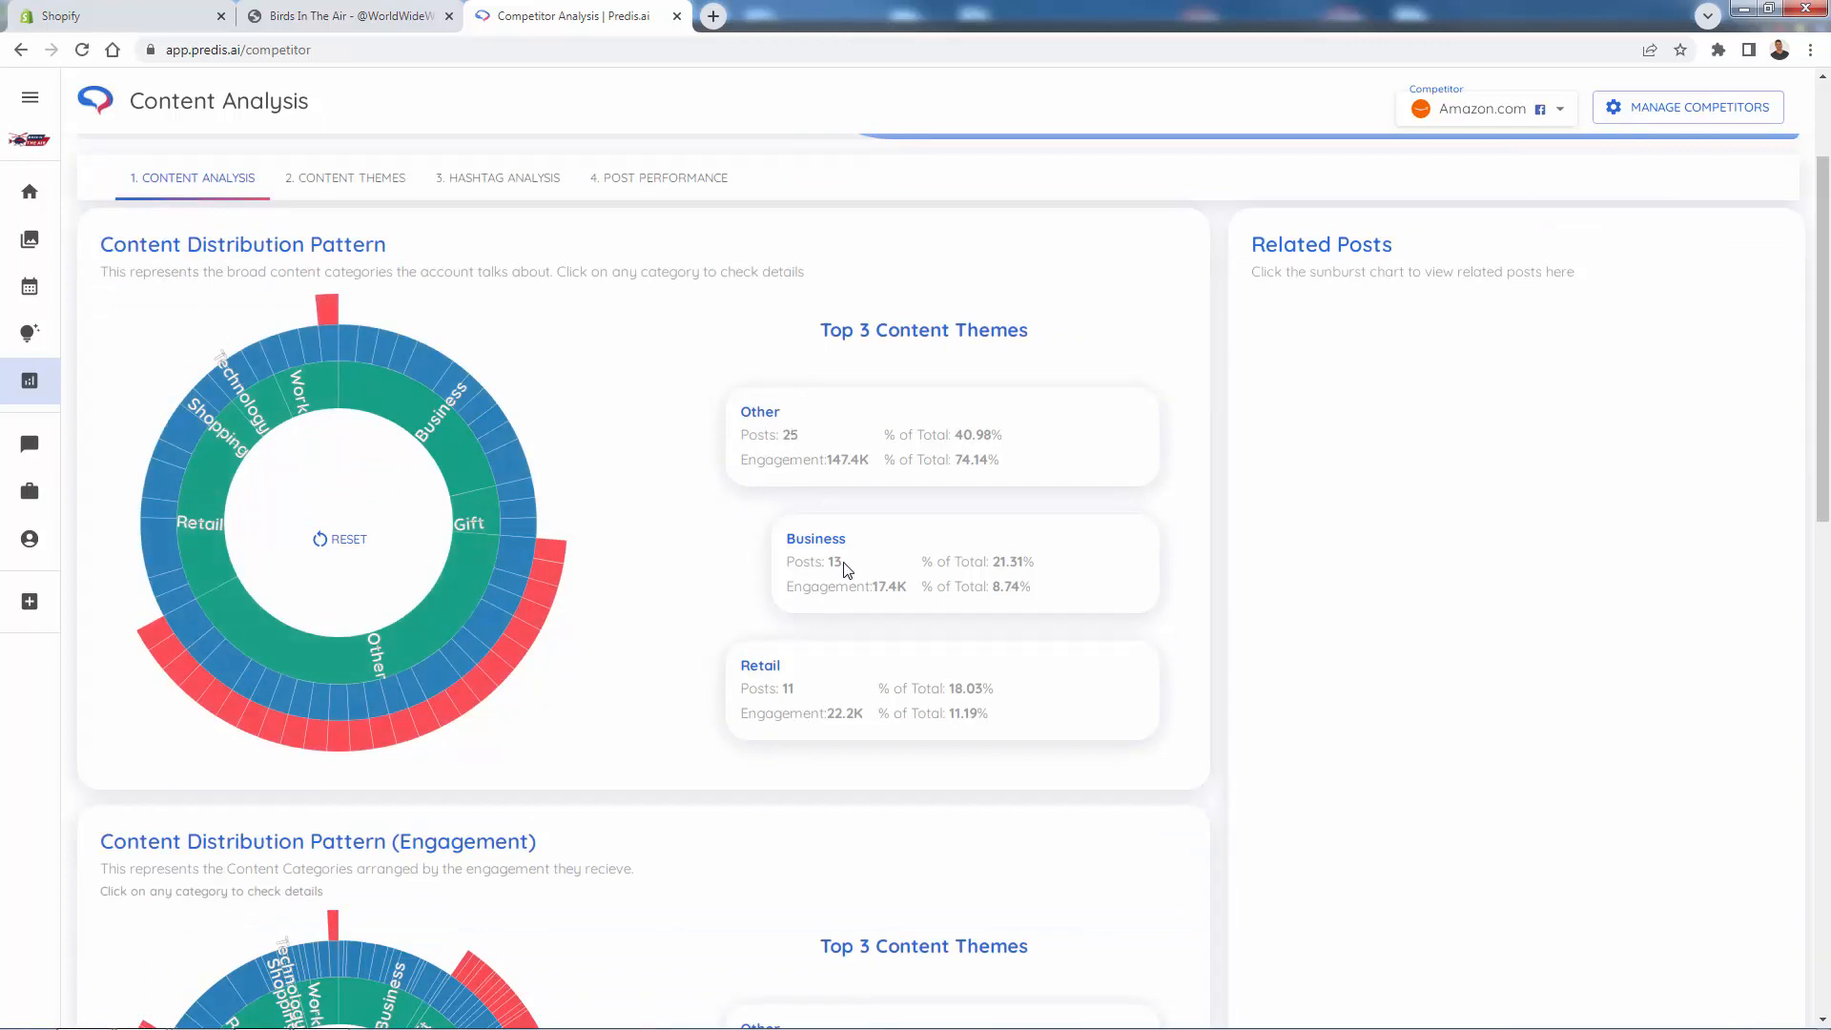
scroll(744, 688, down, 5)
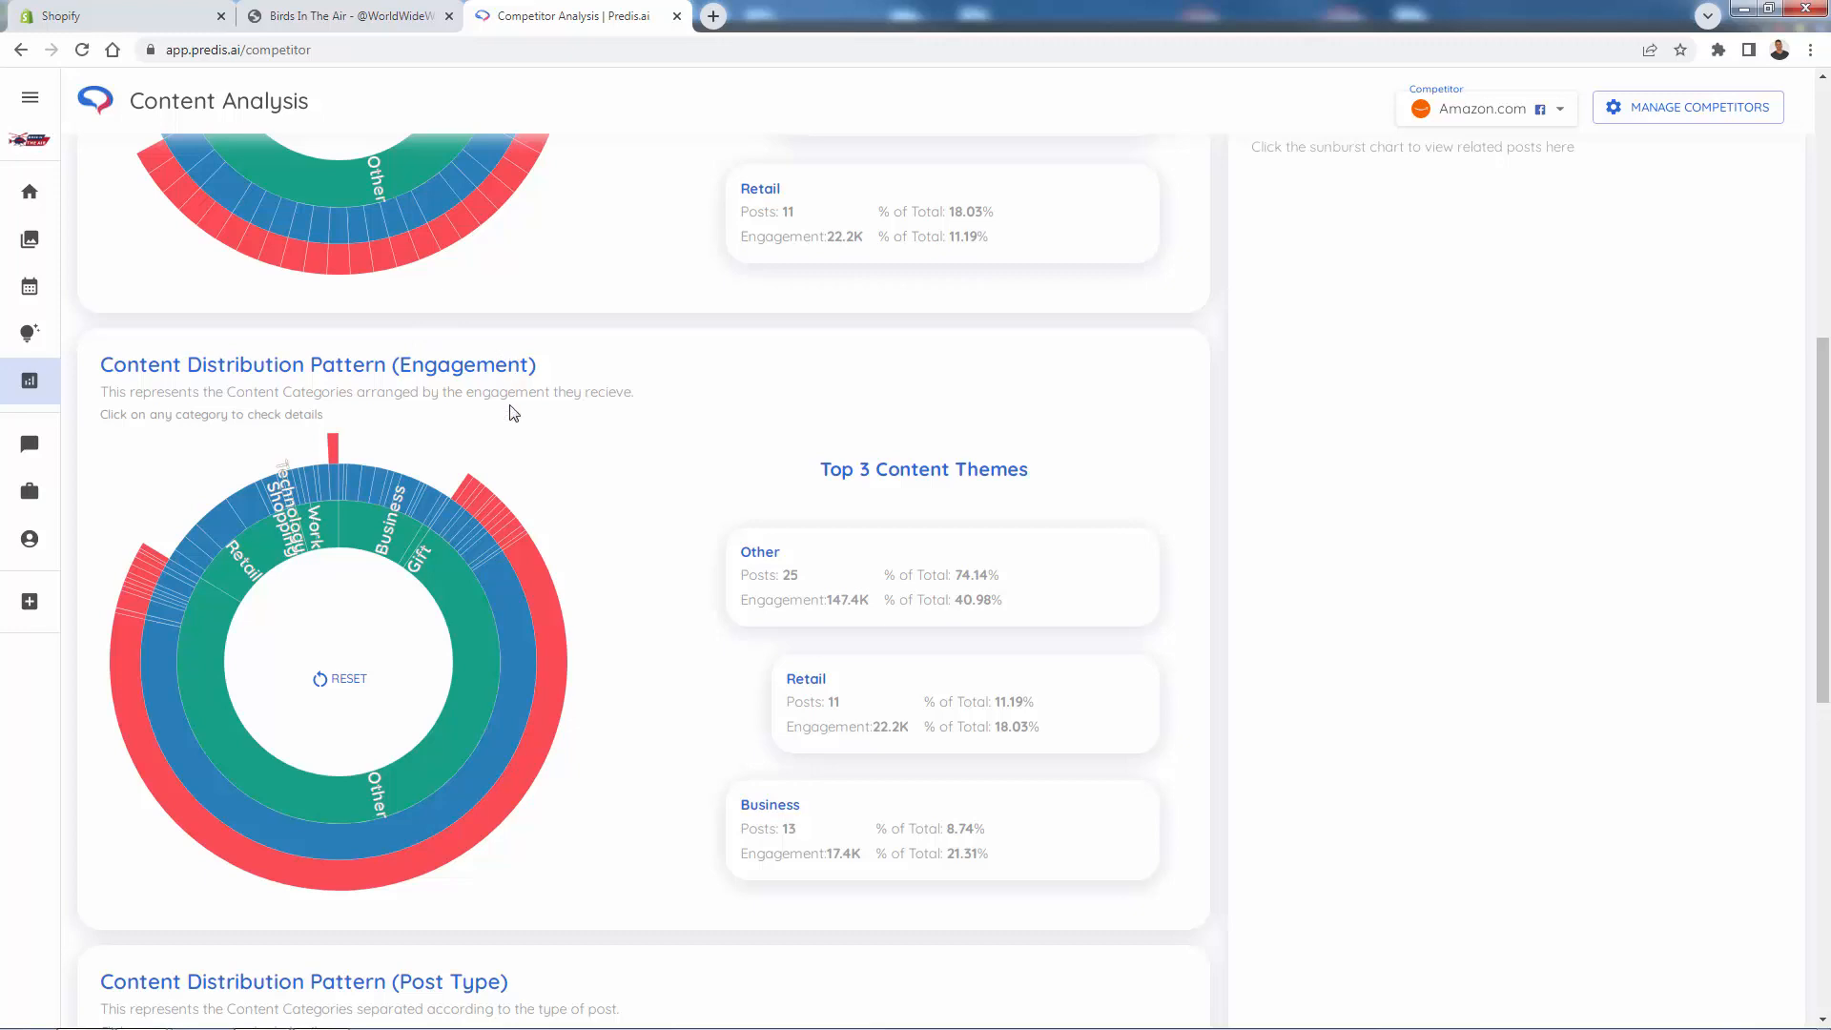
scroll(513, 412, down, 6)
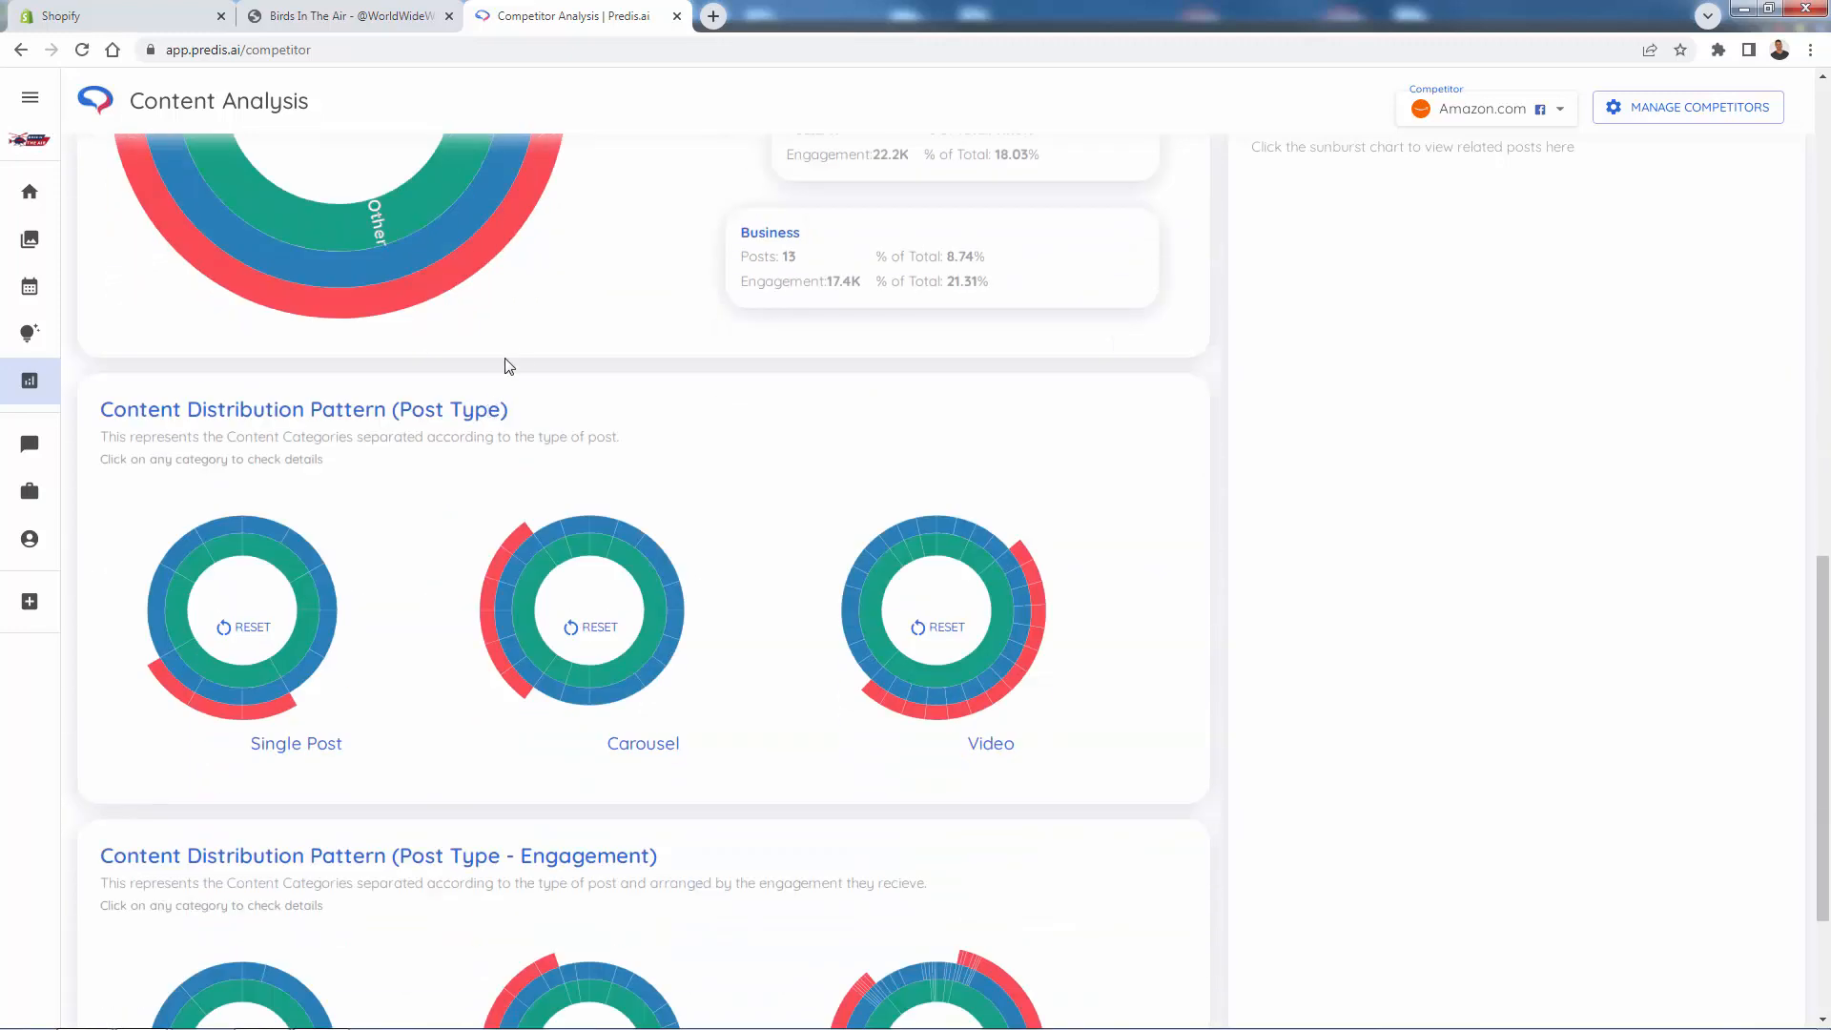
scroll(515, 355, down, 3)
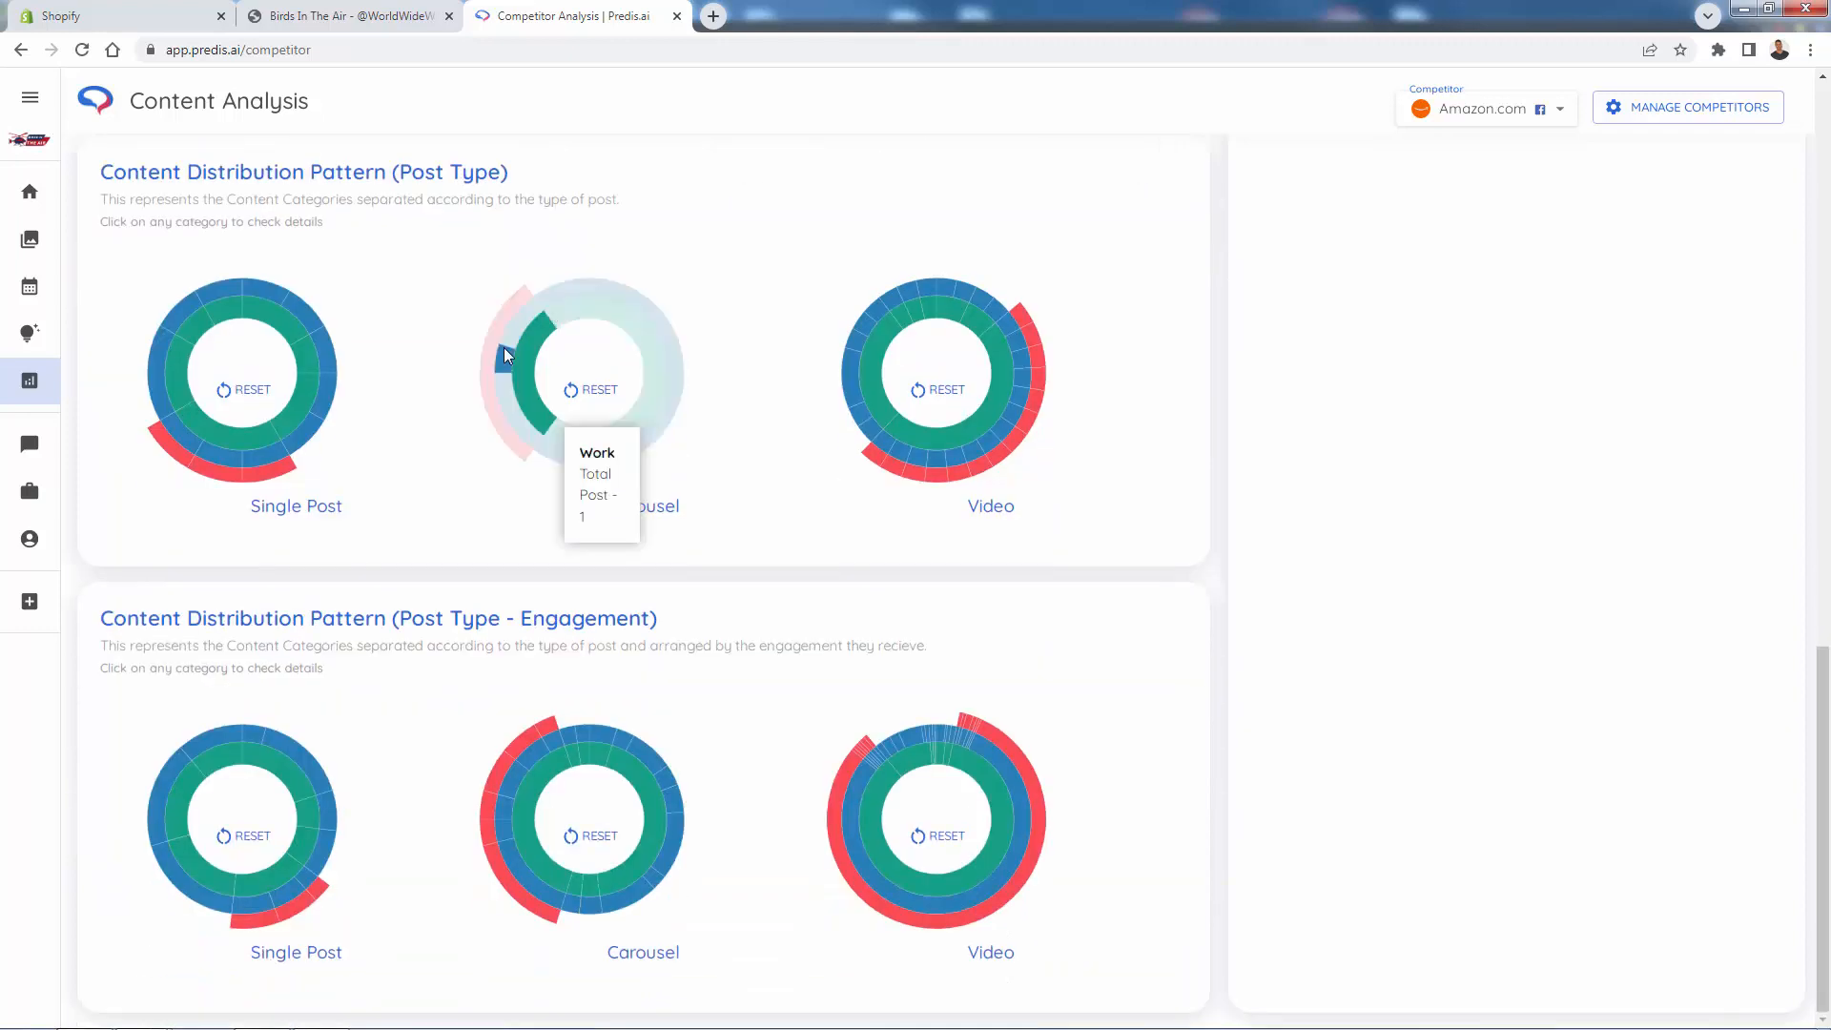
scroll(1135, 739, up, 12)
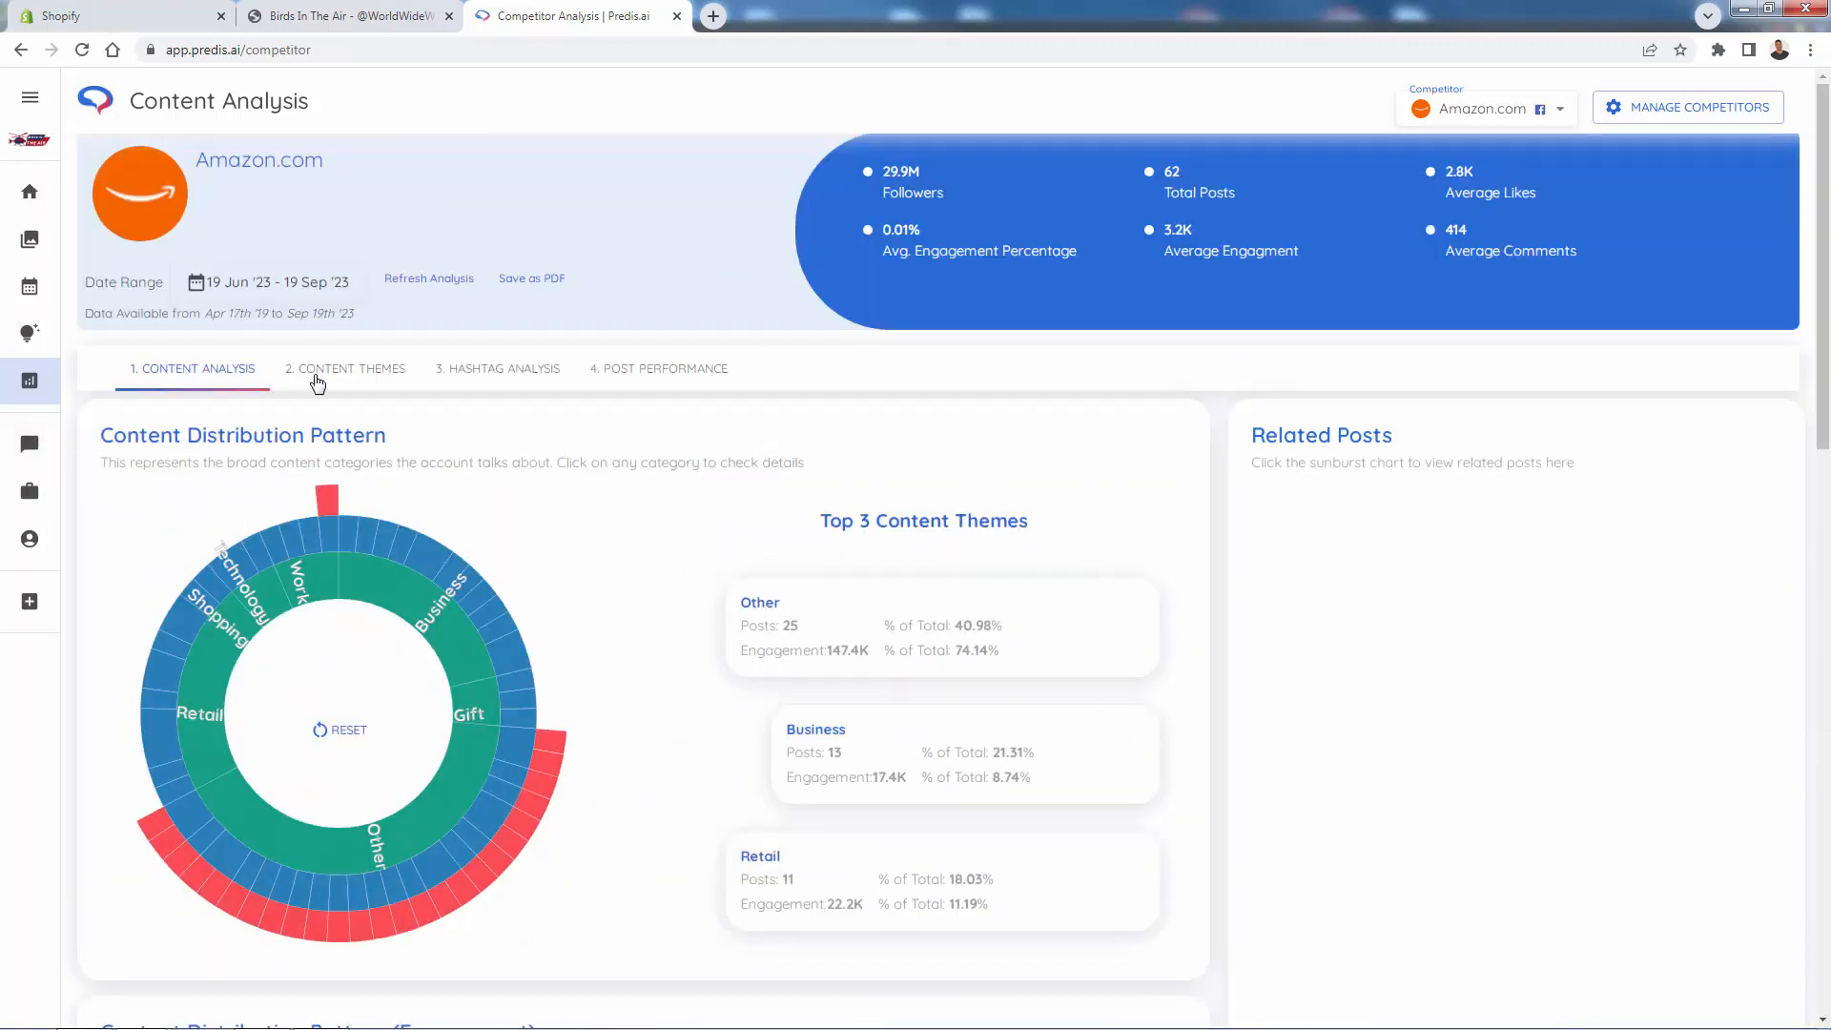
- Review Amazon.com's content themes, hashtag sets and hashtag details in the competitor analysis
click(320, 376)
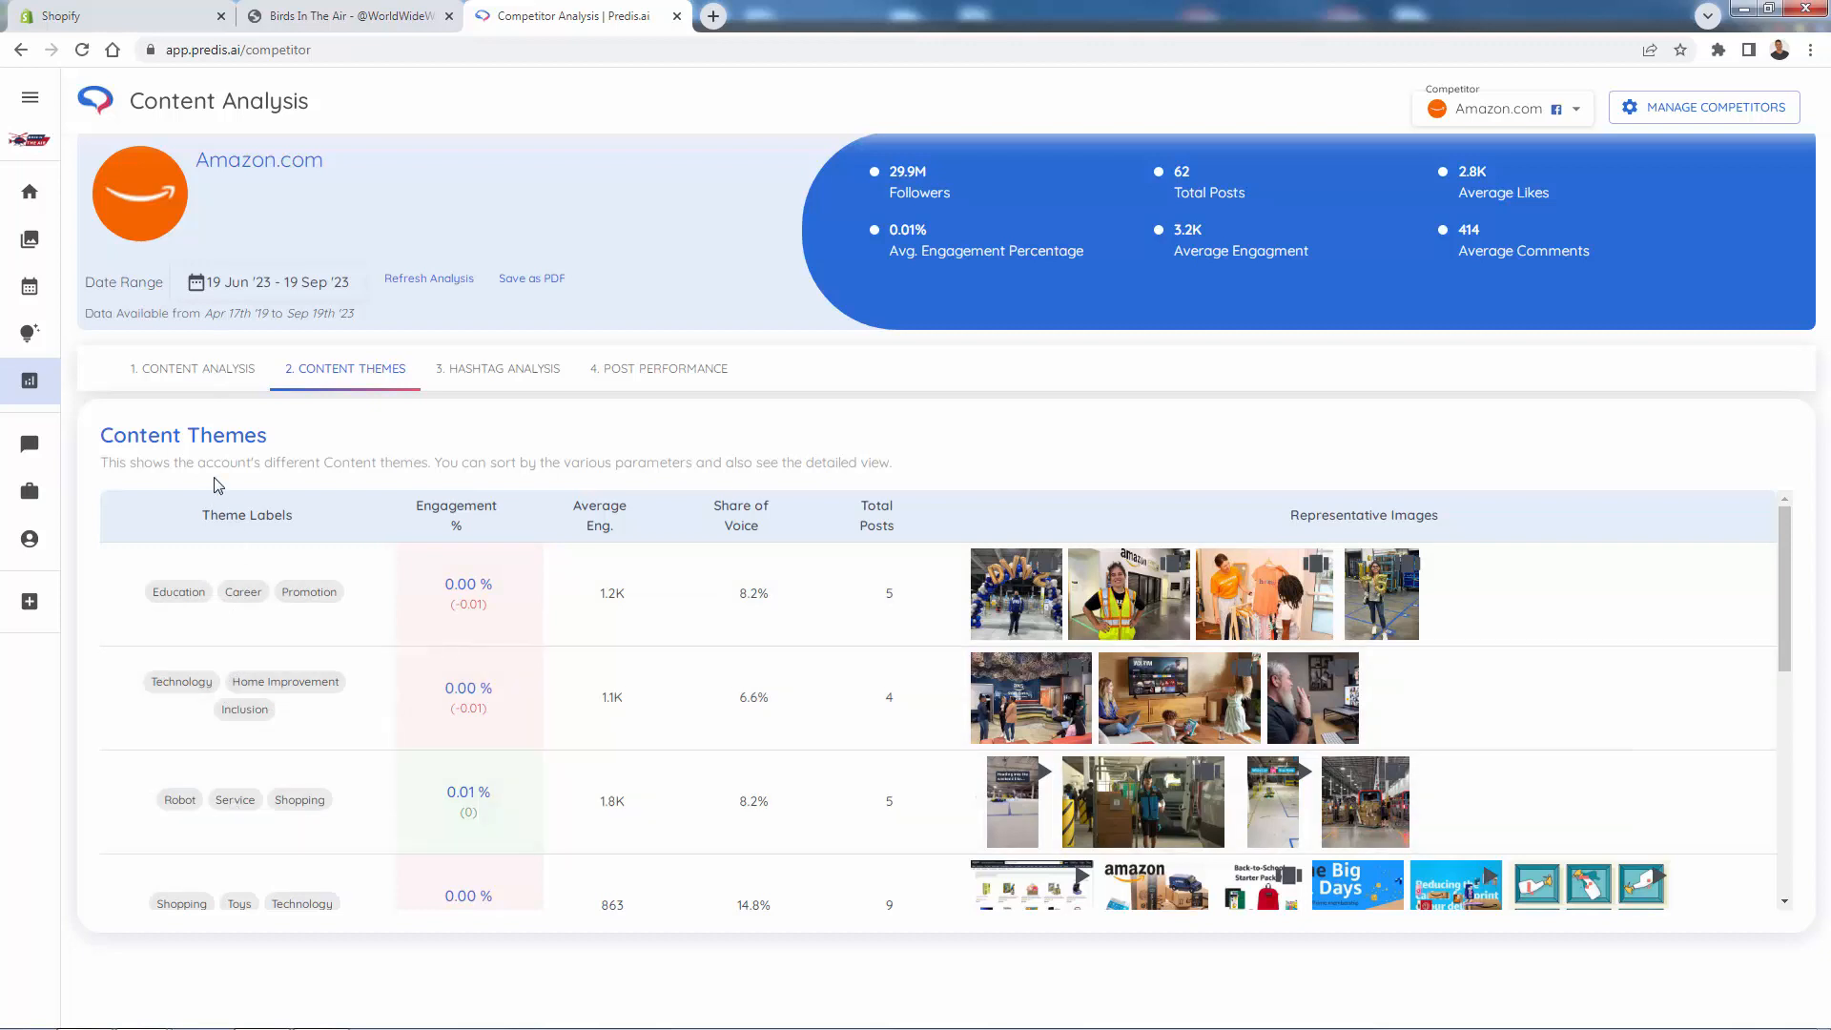
click(483, 371)
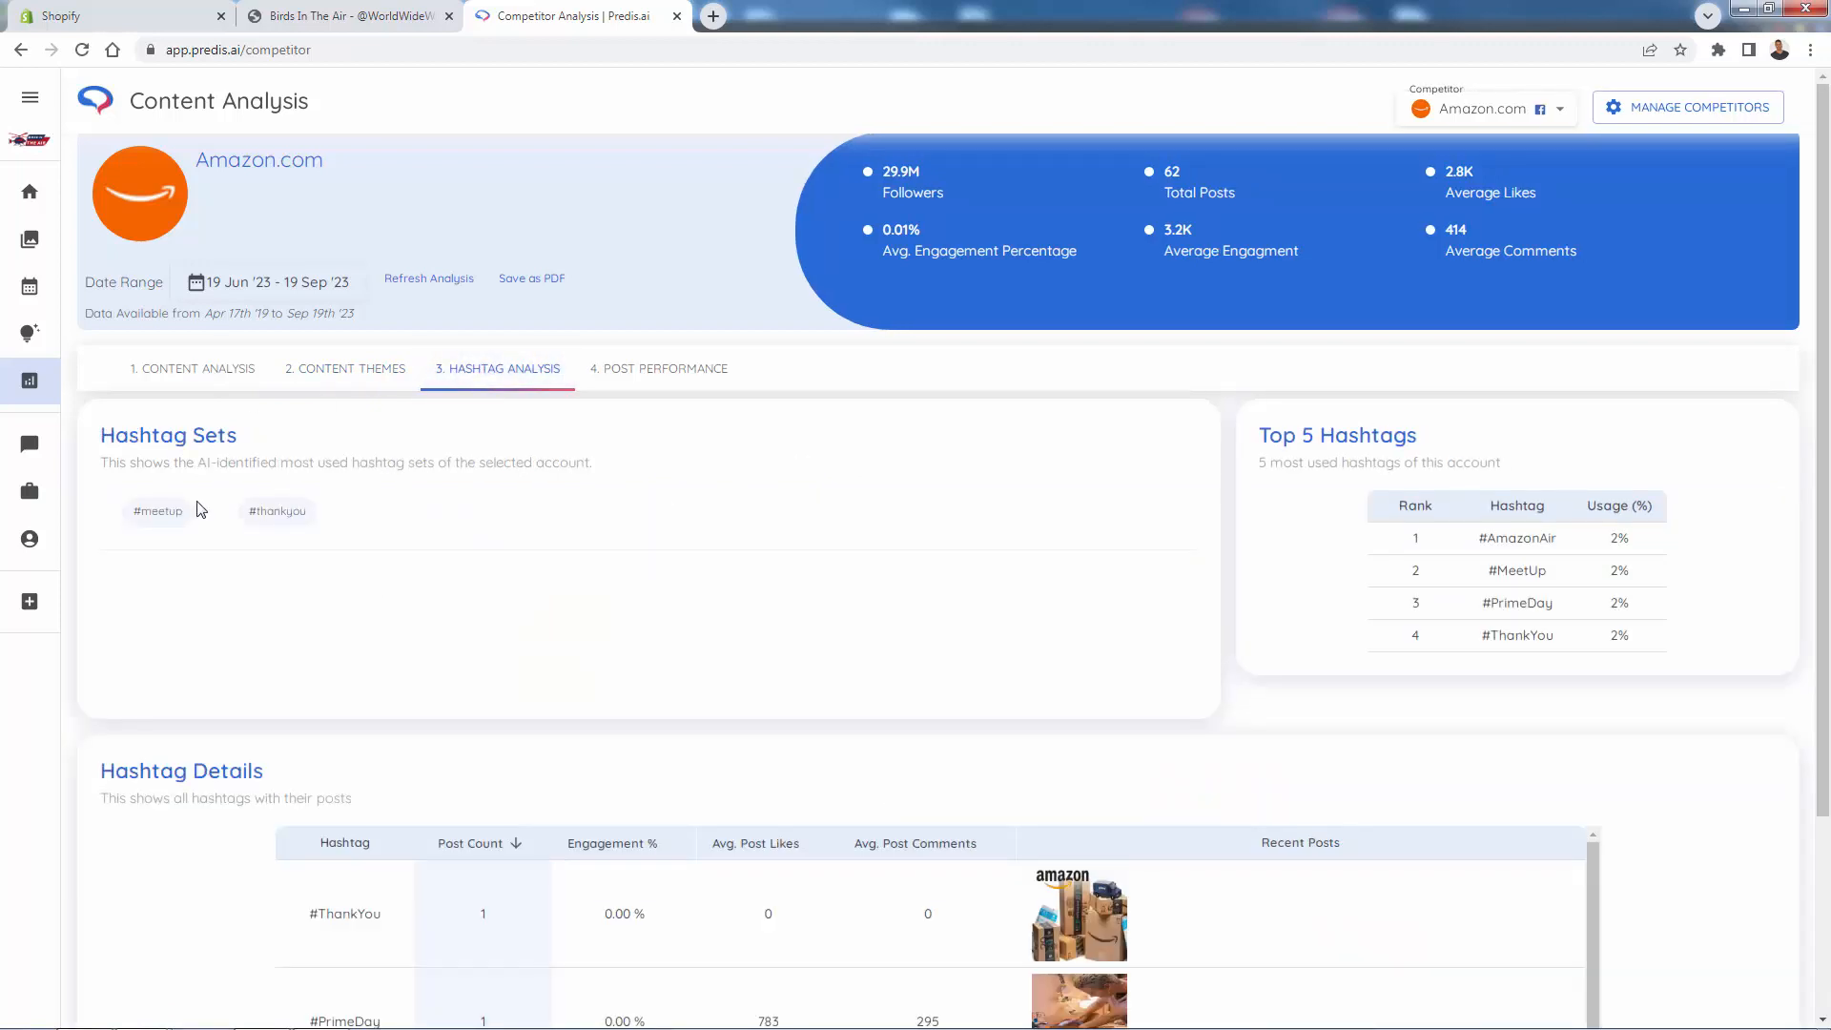
scroll(173, 504, down, 2)
scroll(233, 578, down, 1)
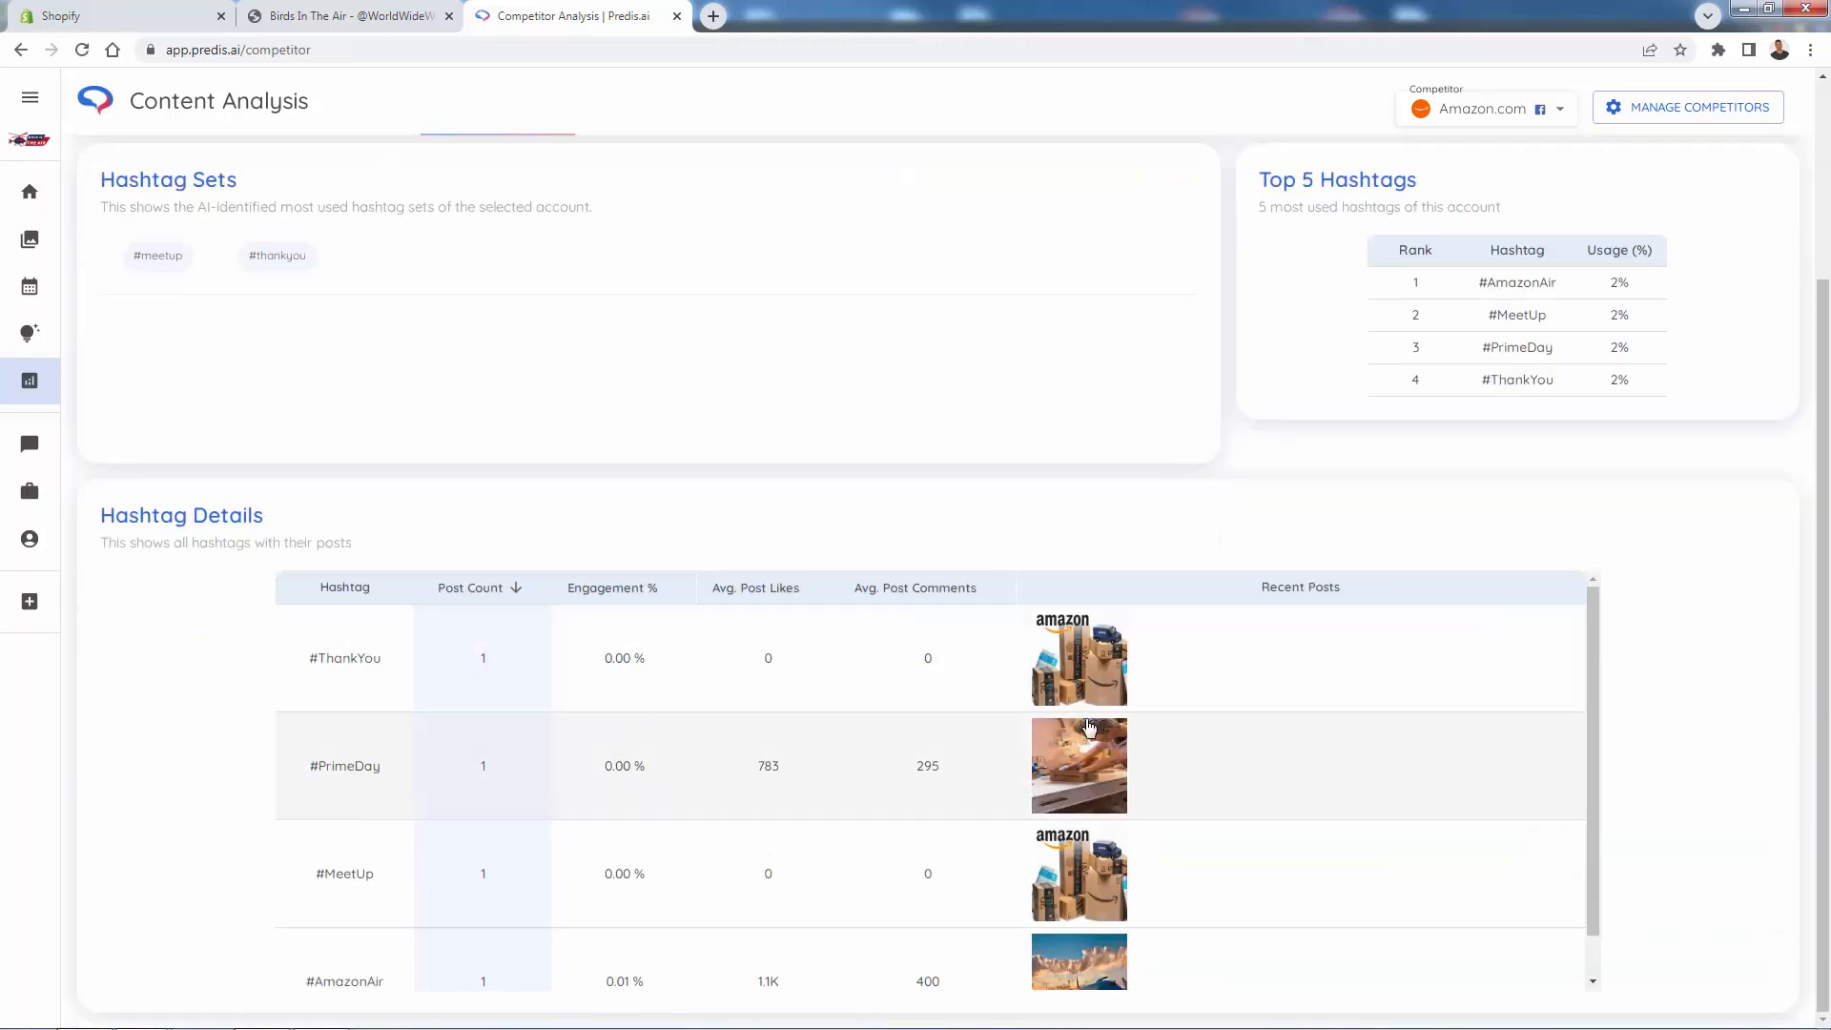
scroll(496, 306, up, 3)
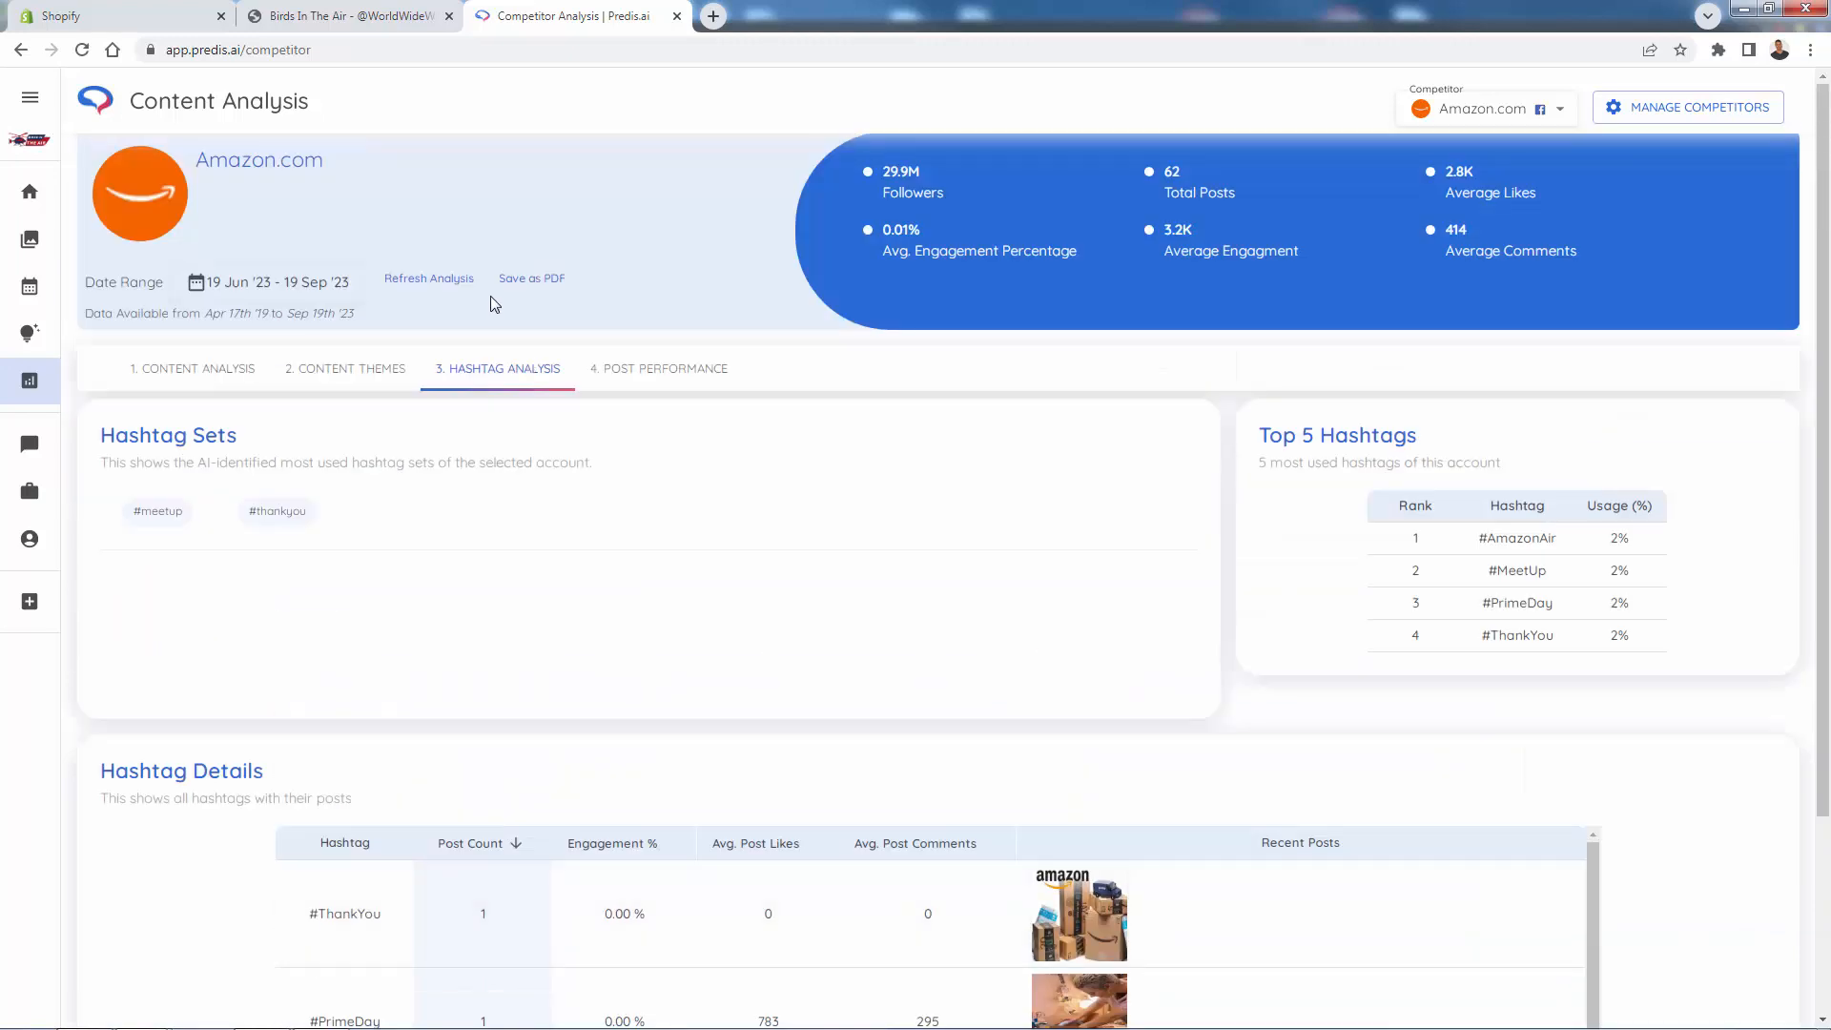
- Examine Amazon.com's post performance charts for post distribution, engagement contribution and daily activity, and return to the content analysis
click(728, 380)
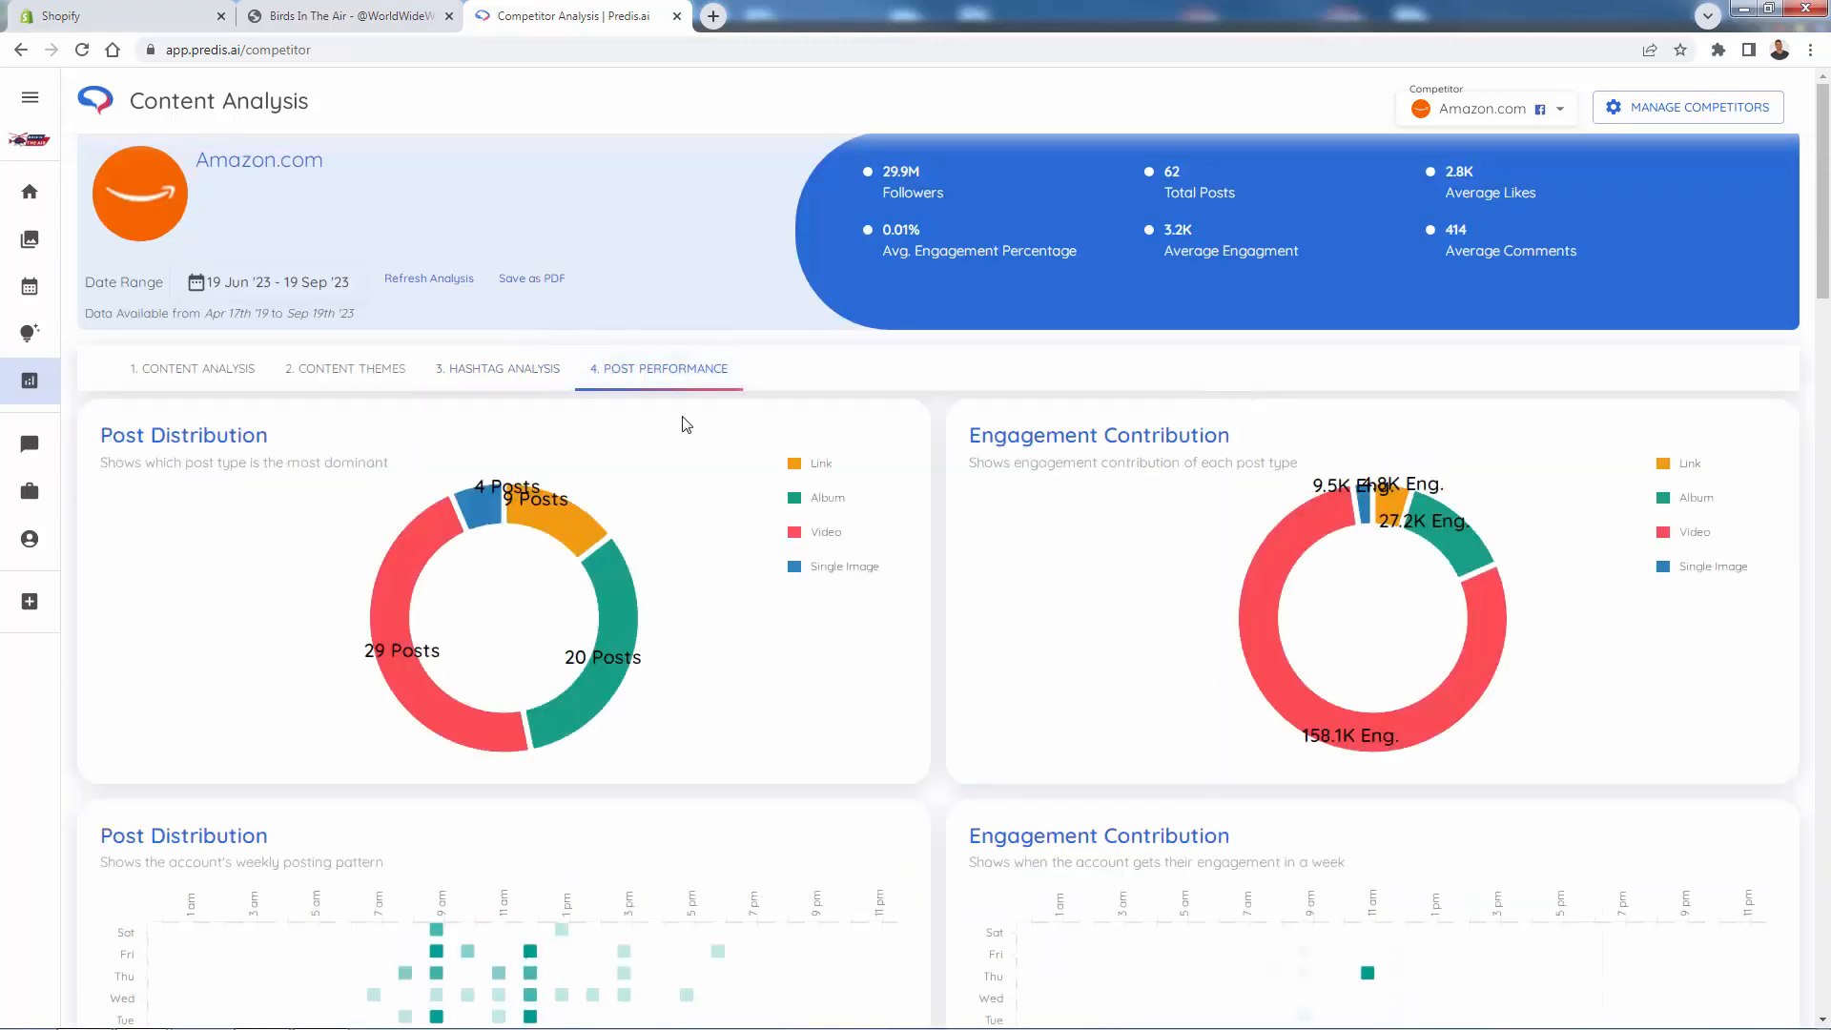
scroll(742, 576, down, 1)
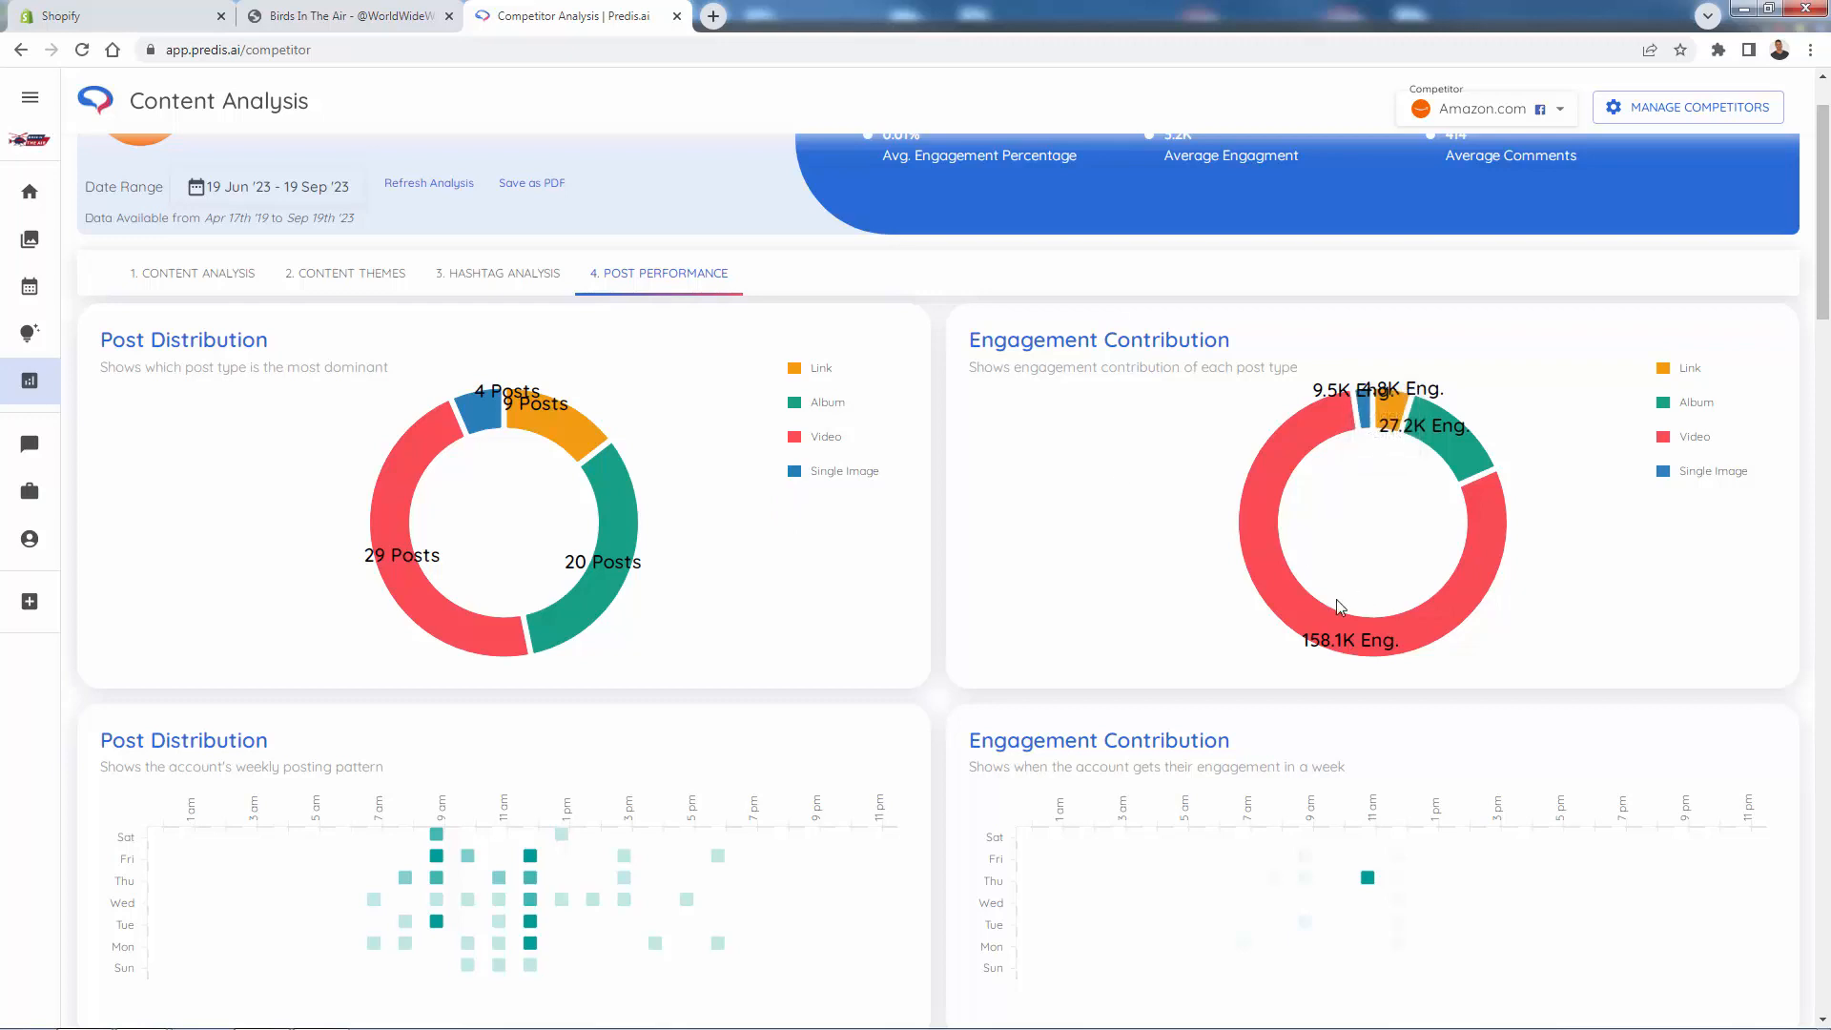
mouse_move(1311, 629)
scroll(168, 531, down, 5)
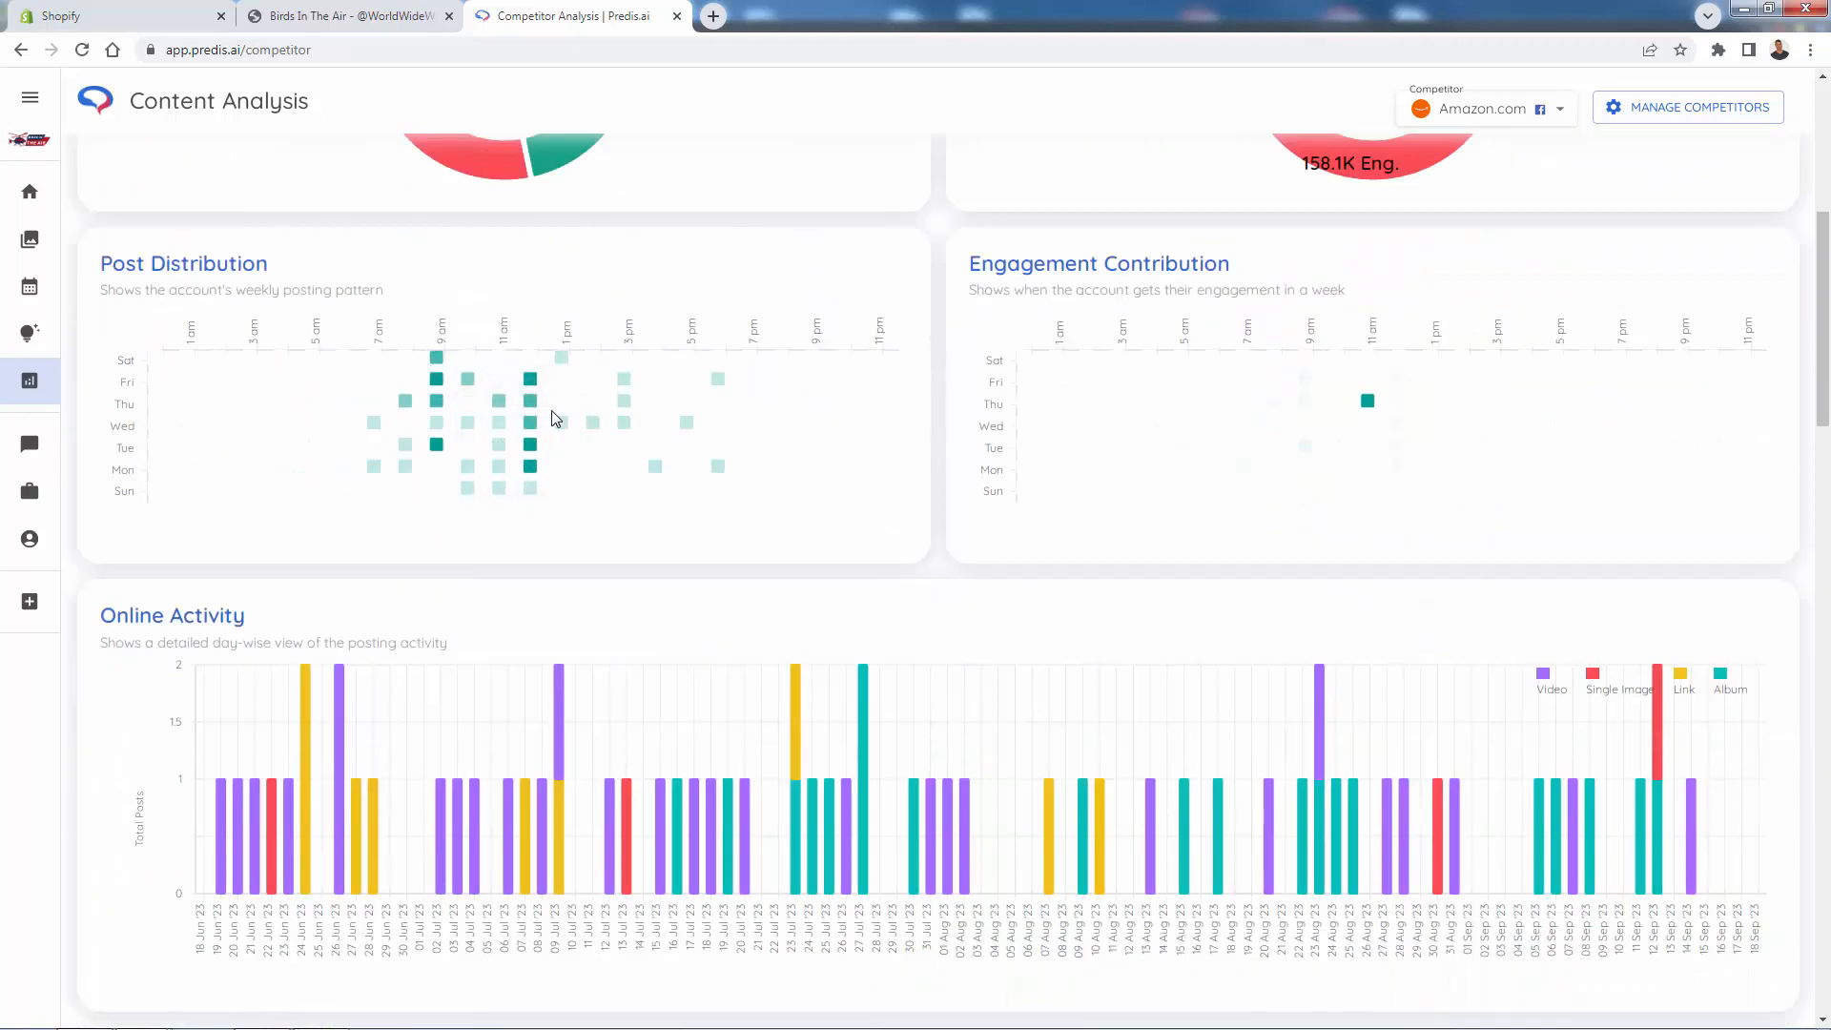
mouse_move(442, 390)
scroll(890, 335, up, 2)
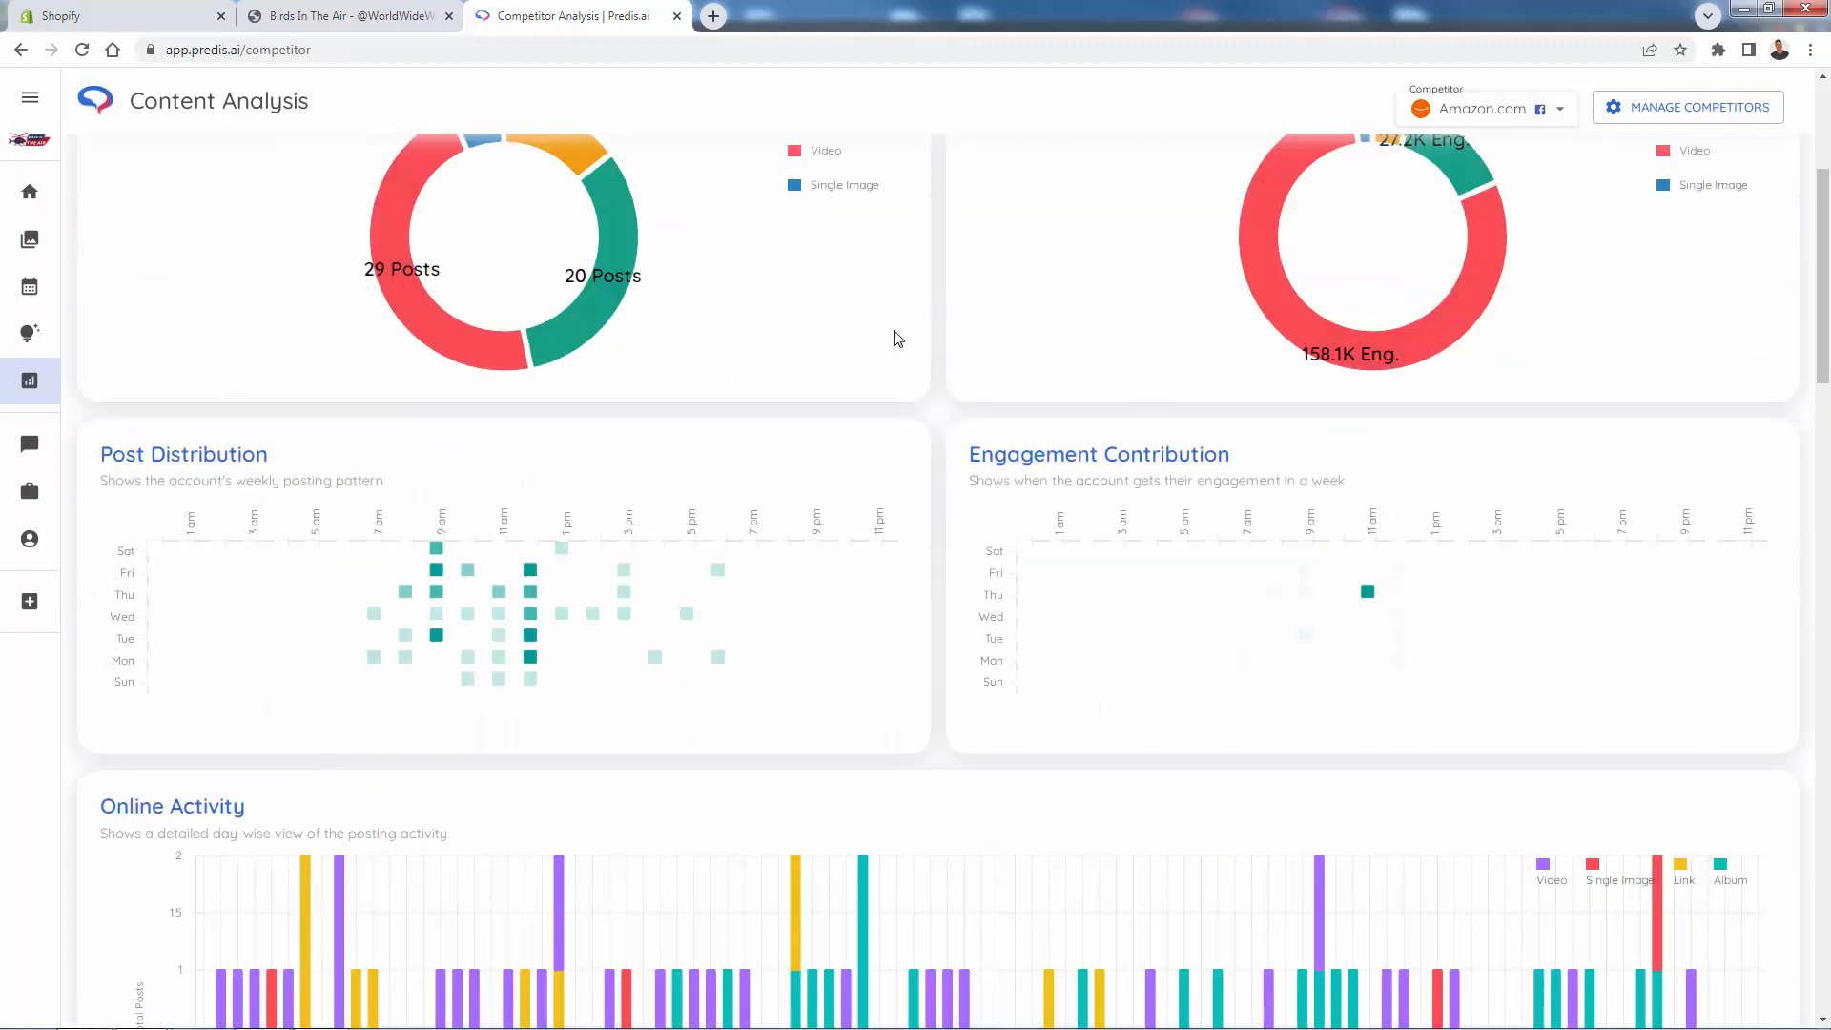
scroll(891, 347, down, 6)
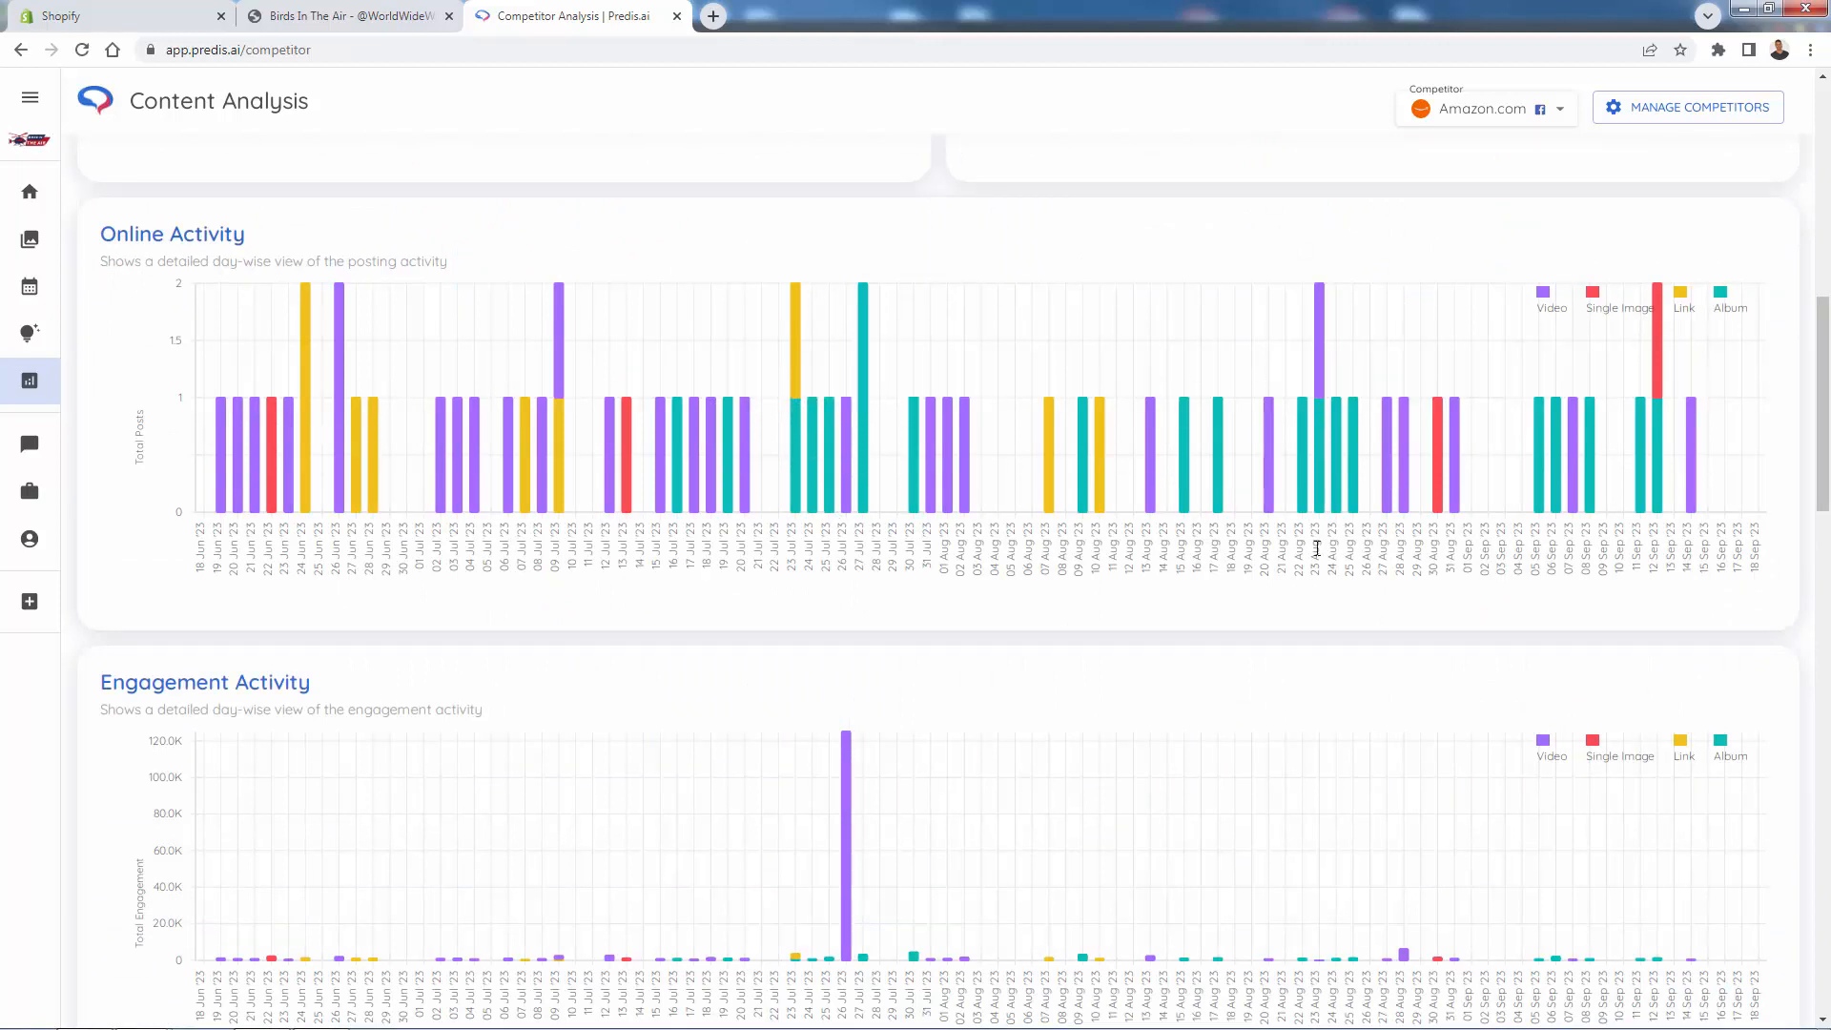
scroll(1354, 546, down, 3)
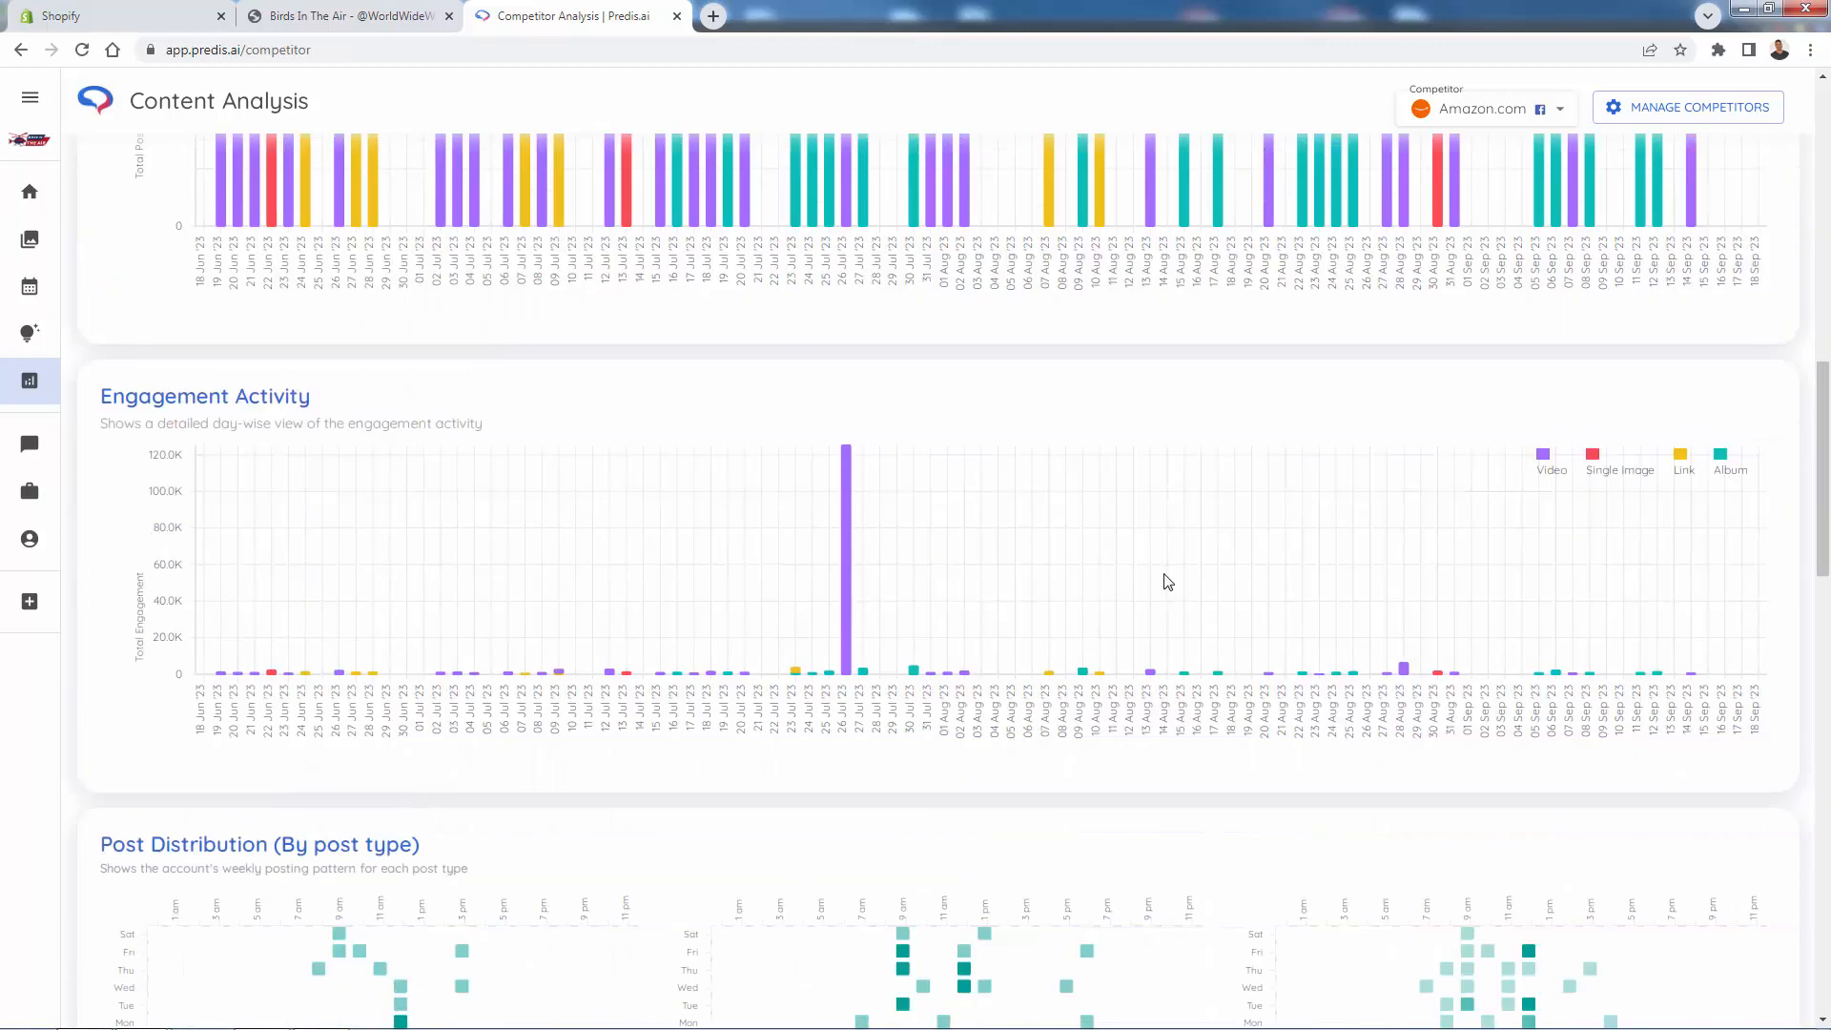
scroll(1170, 580, up, 5)
scroll(1168, 581, up, 5)
scroll(1183, 705, down, 4)
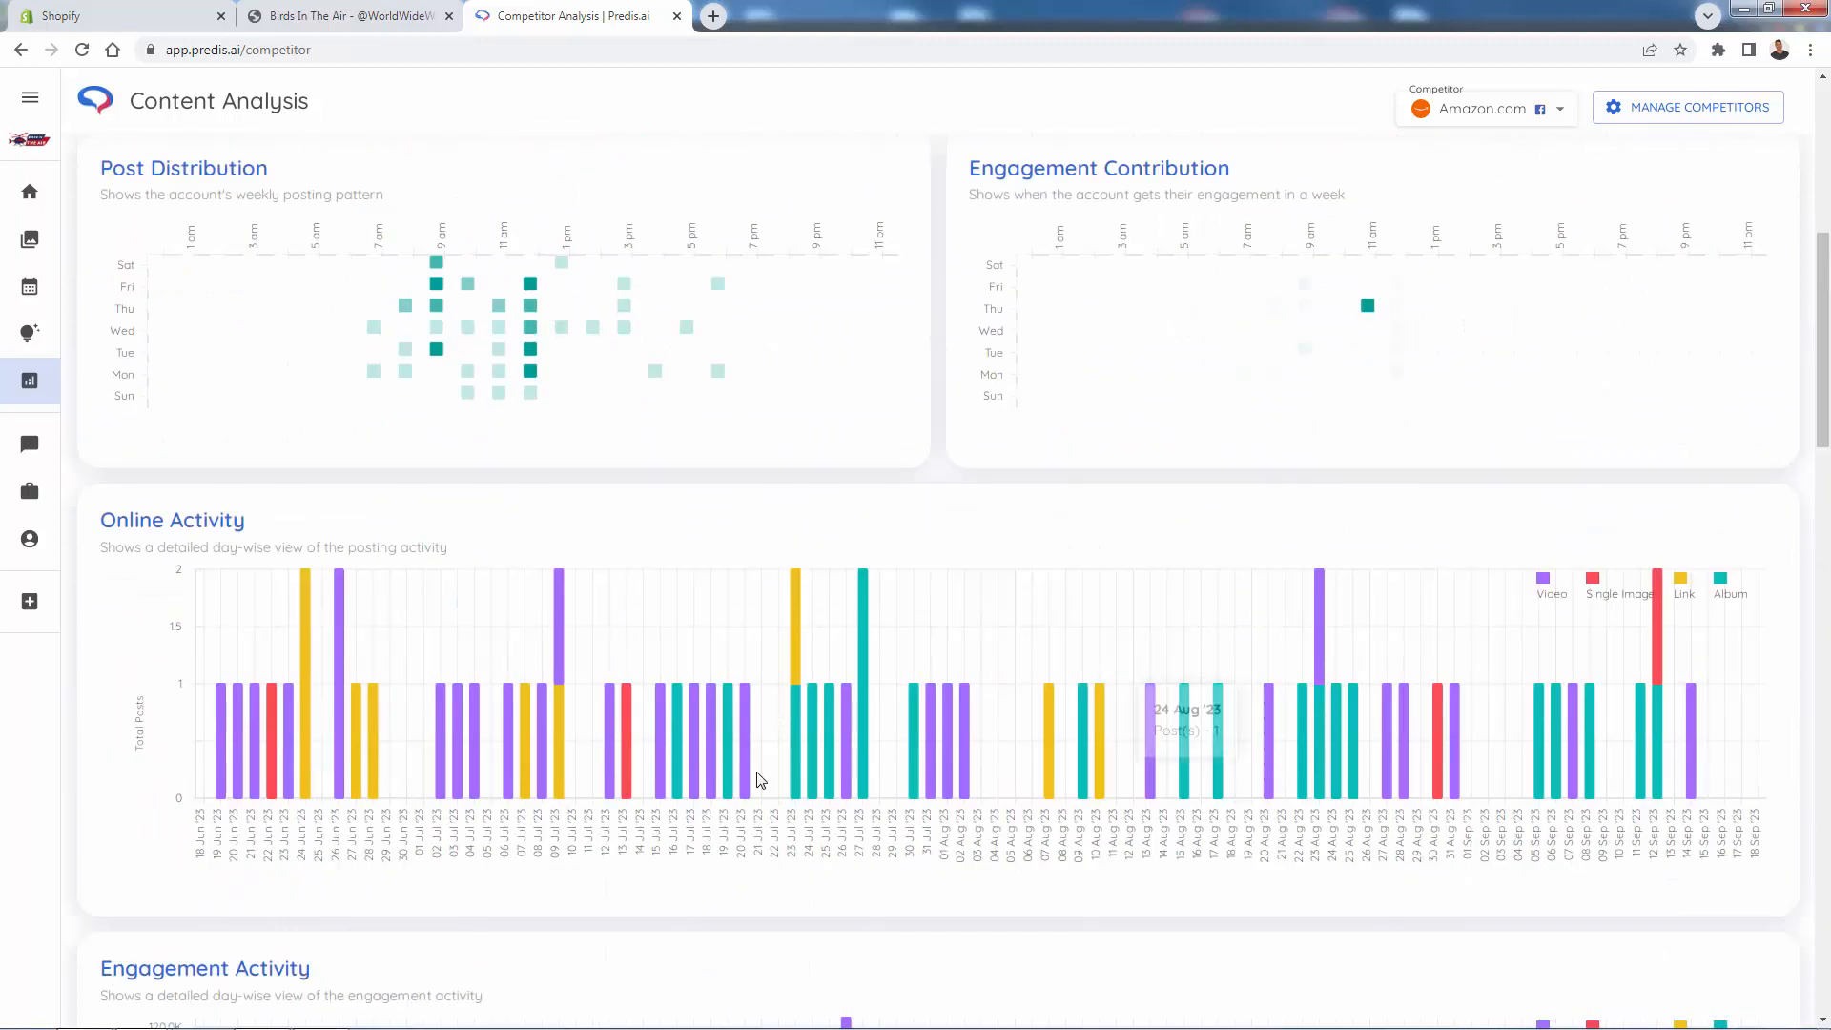
scroll(686, 792, up, 4)
scroll(644, 657, up, 3)
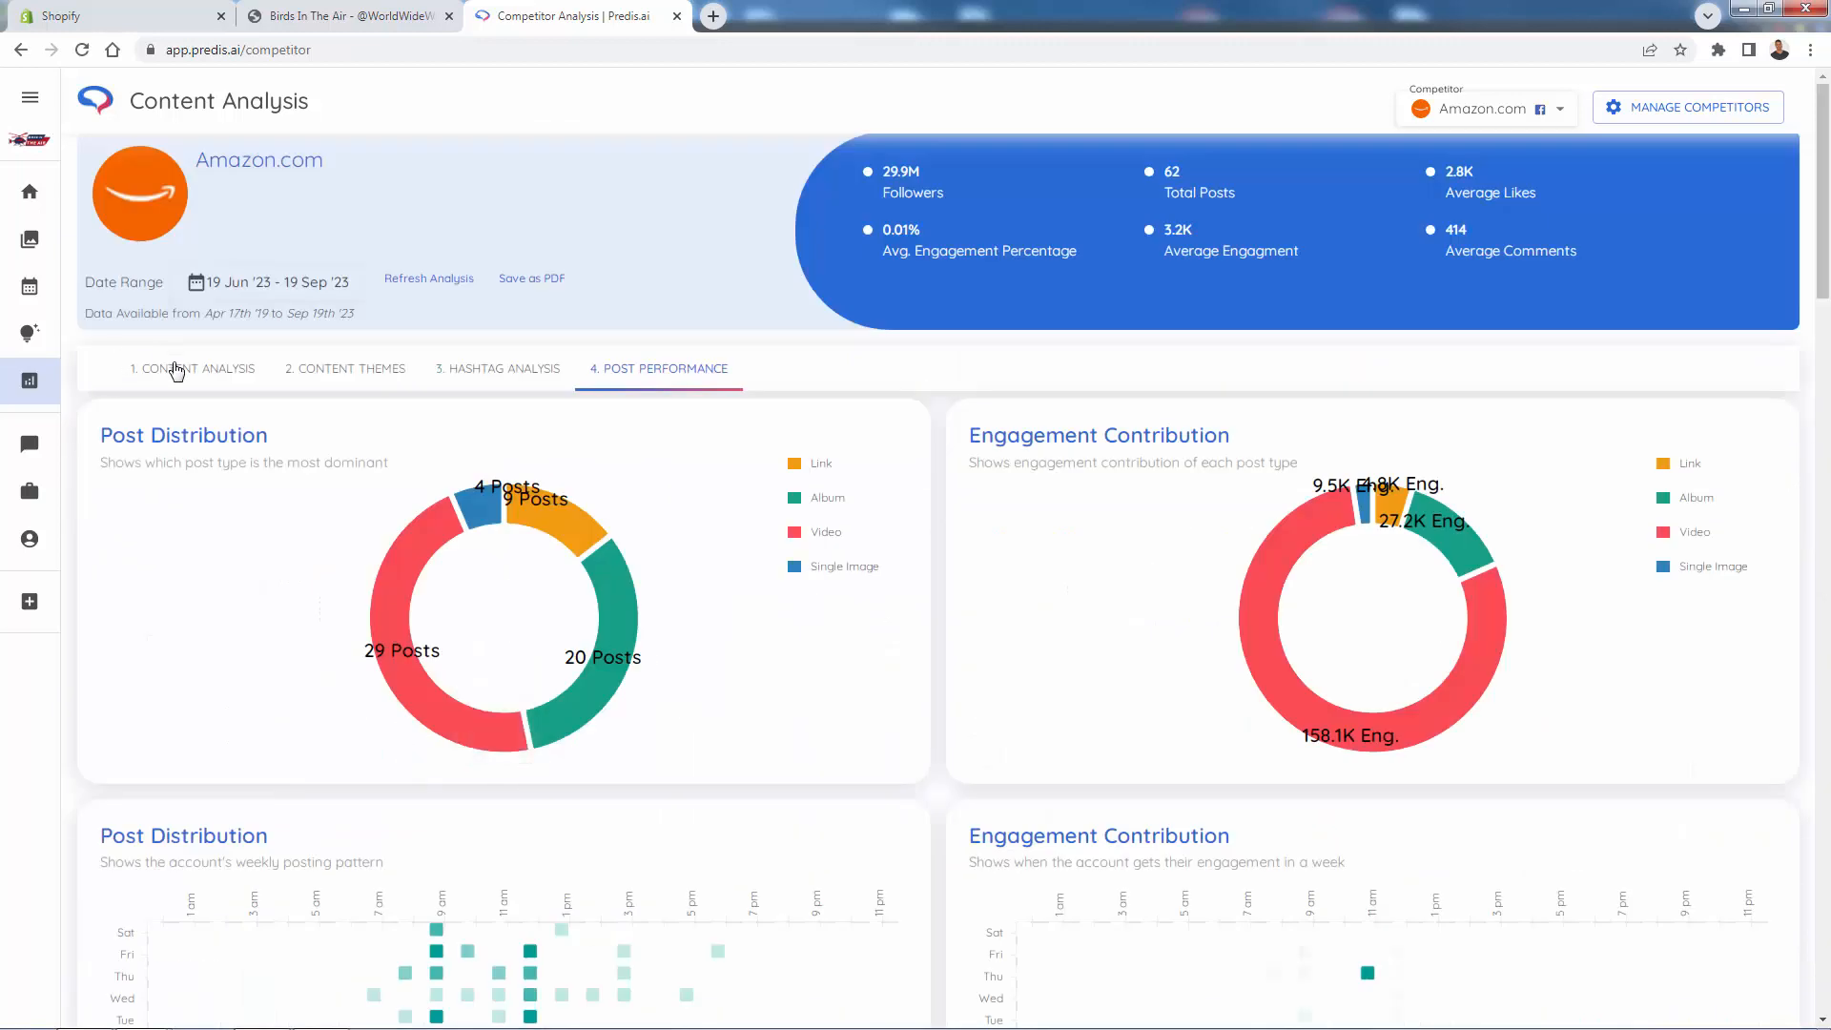
click(174, 370)
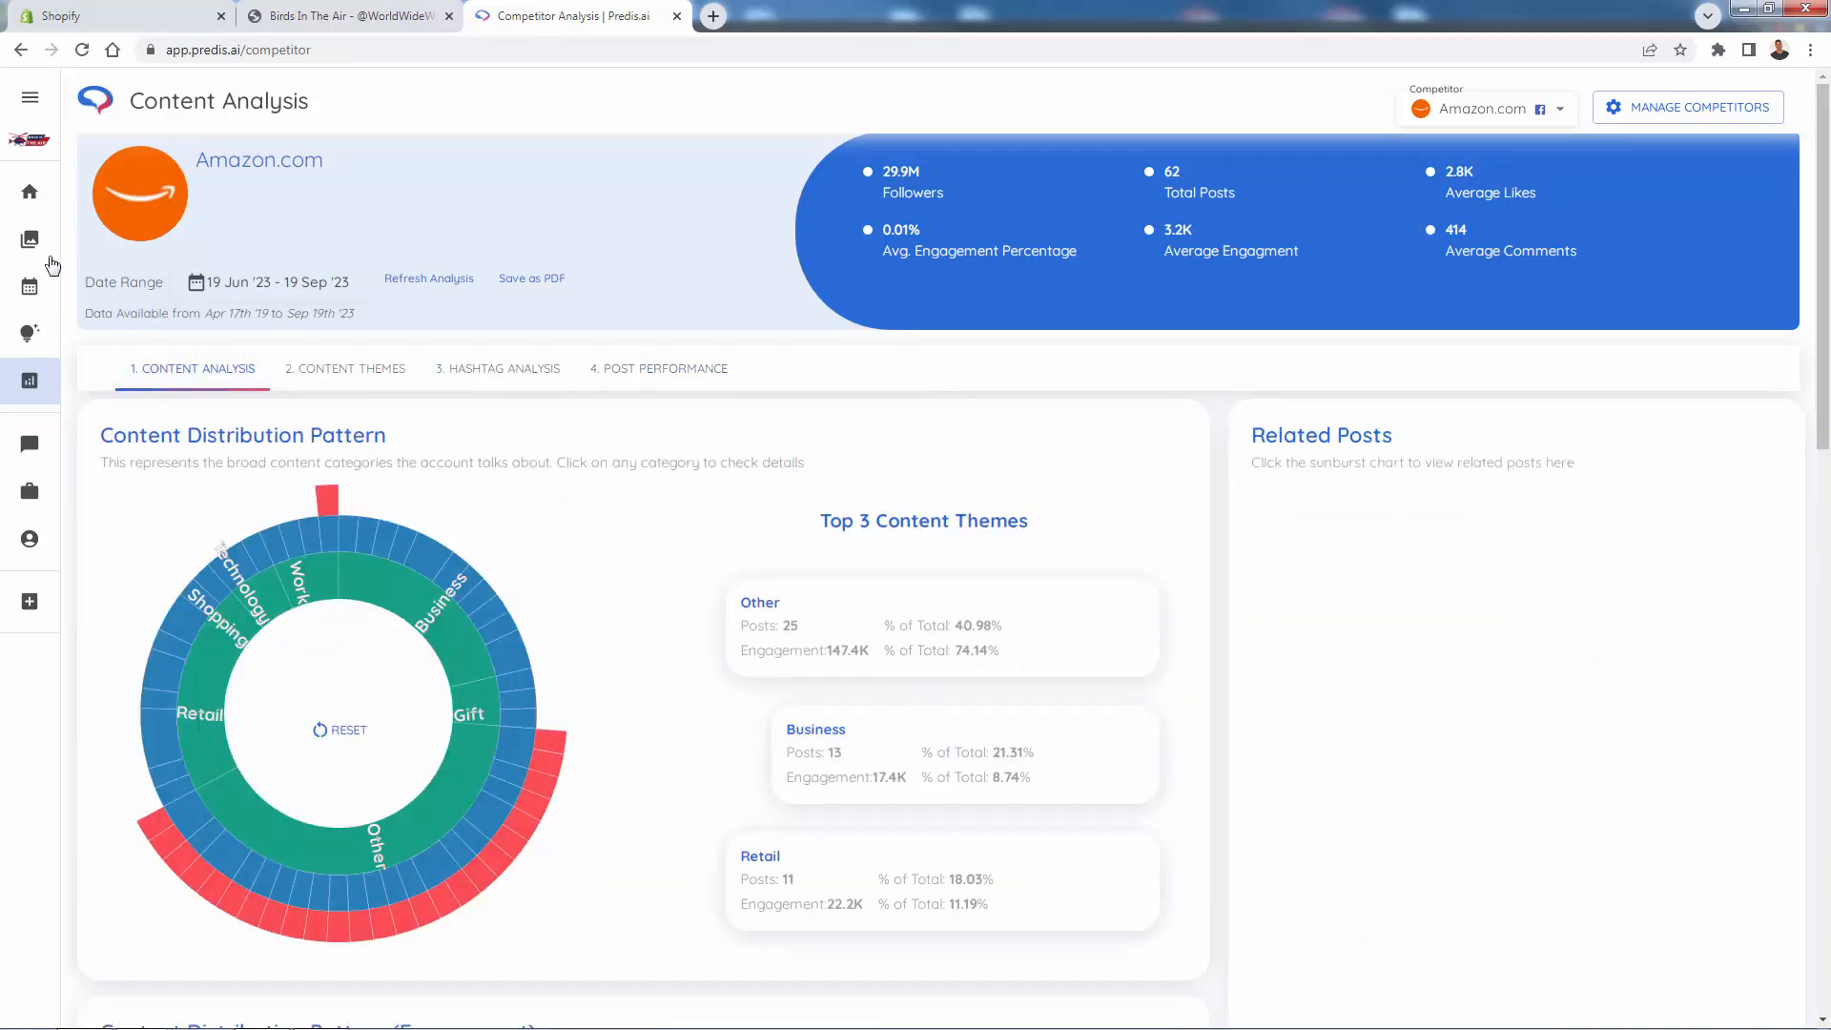